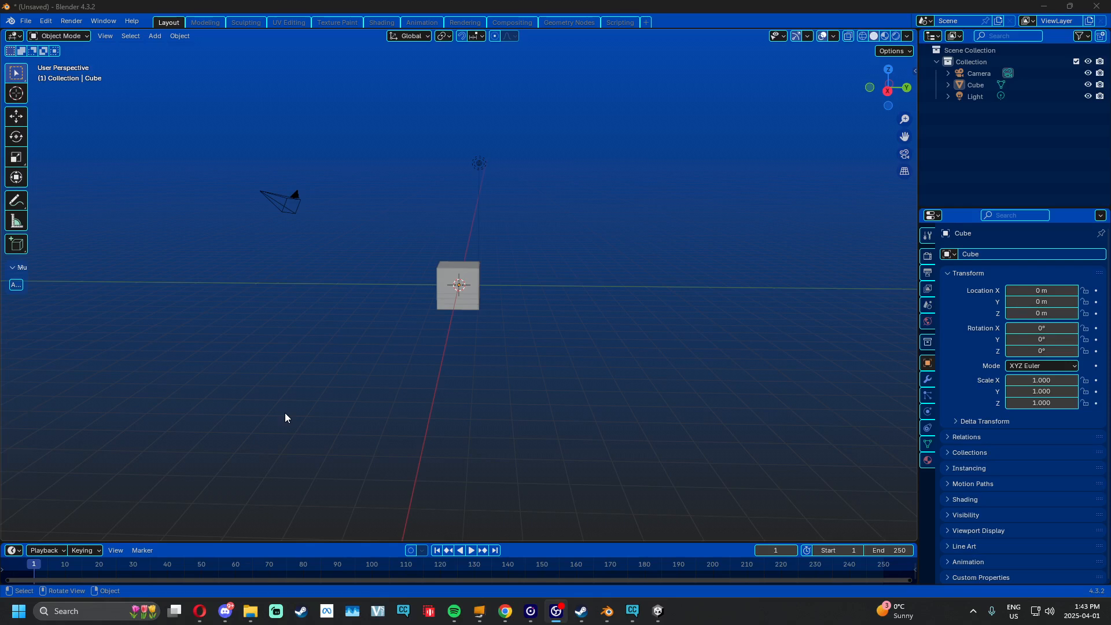
Switch to Steam, view Blender's library page in a maximized window, and return to the Blender scene
middle_click_drag(491, 268, 363, 220)
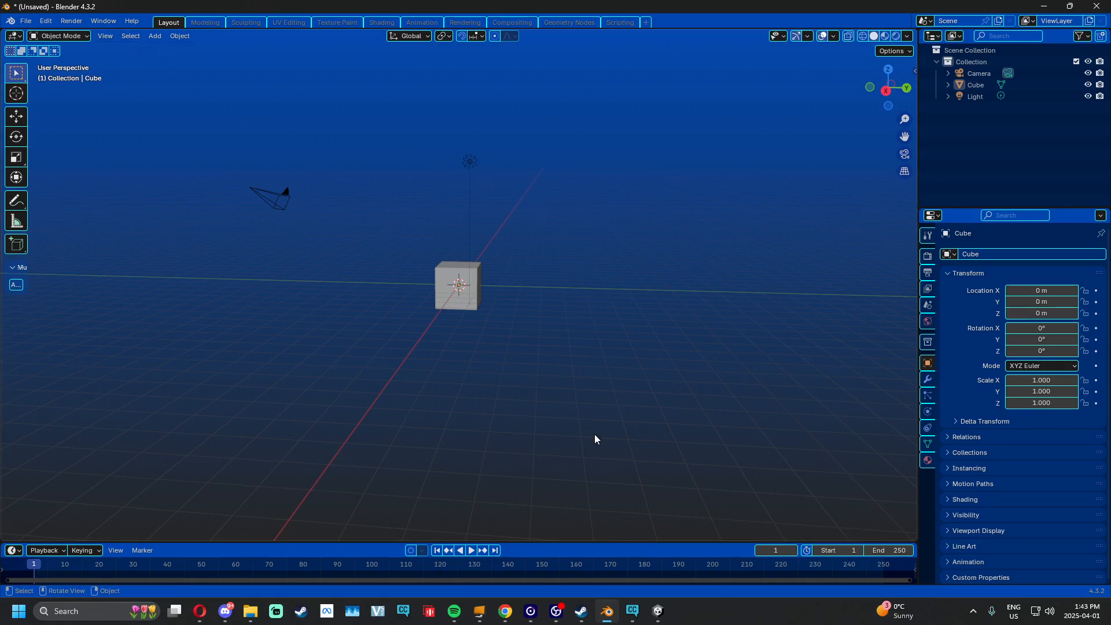
left_click(582, 611)
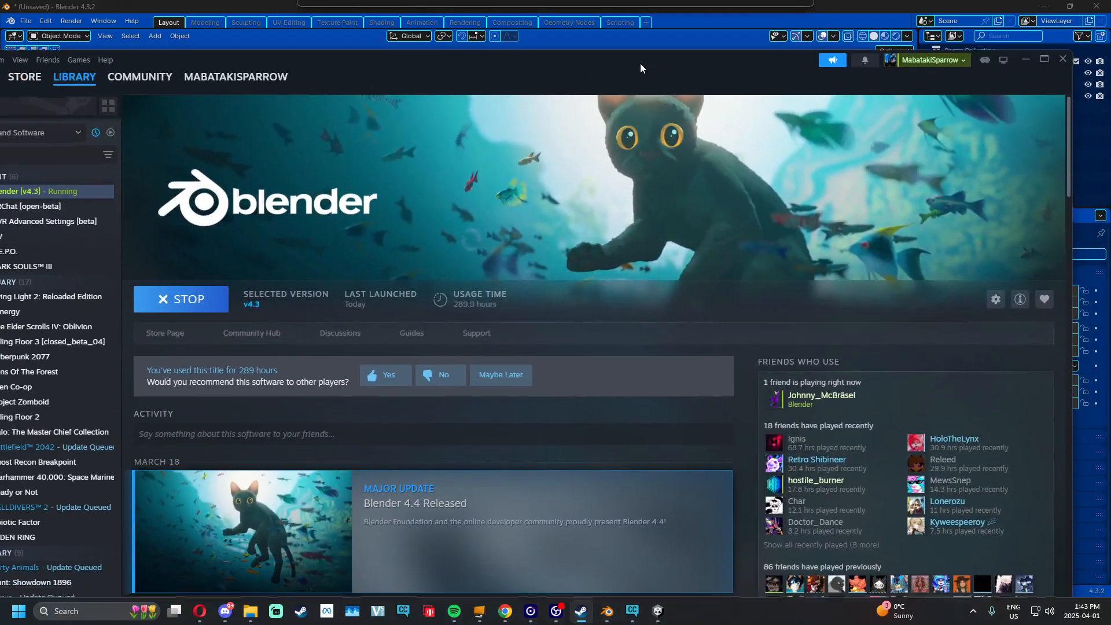
left_click_drag(641, 63, 709, 5)
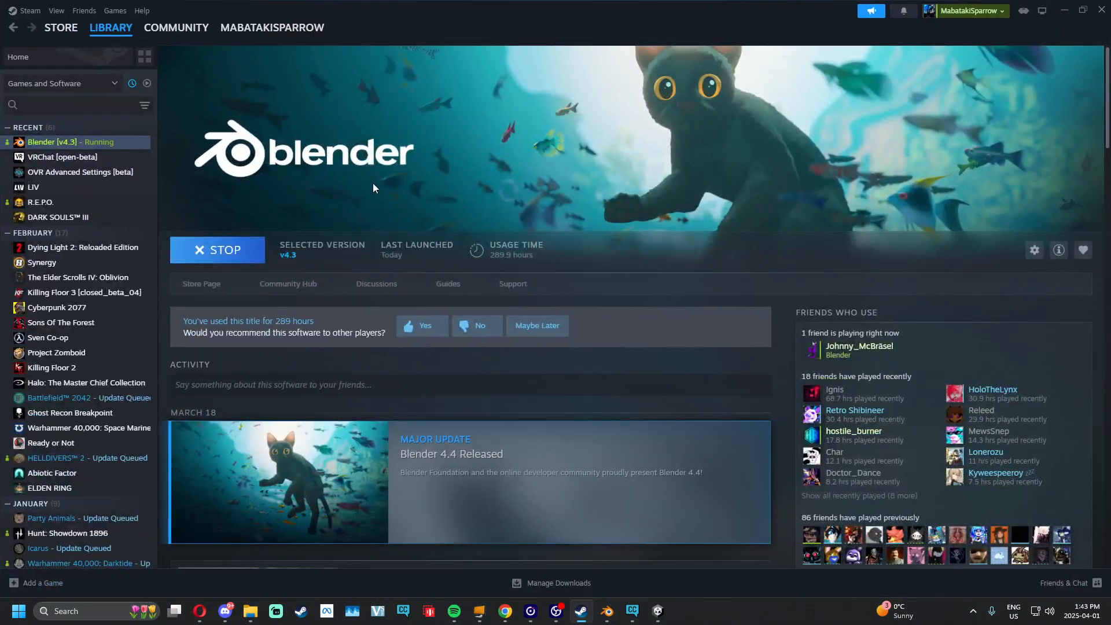
left_click_drag(466, 14, 0, 460)
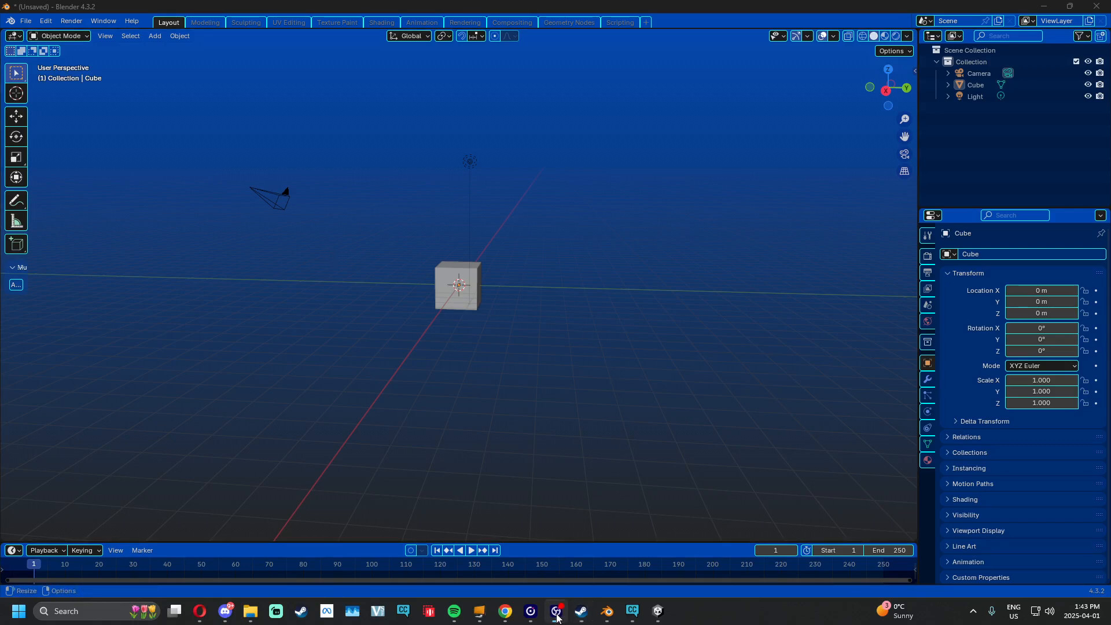
left_click(225, 611)
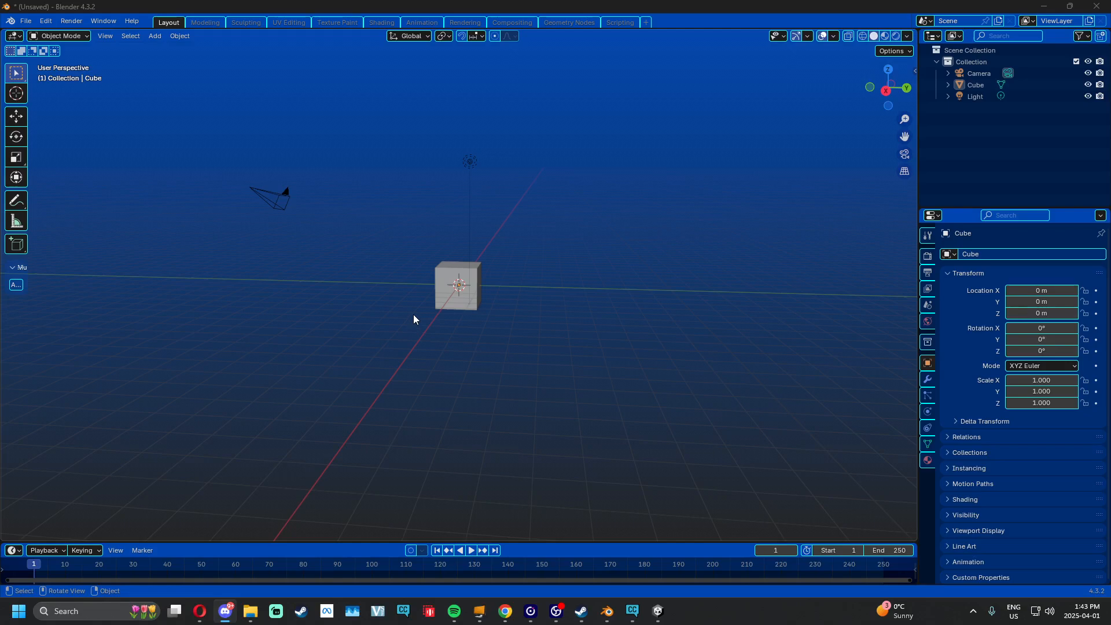
mouse_move(411, 316)
middle_mouse_down()
mouse_move(384, 313)
mouse_move(477, 330)
mouse_move(394, 333)
mouse_move(424, 314)
middle_mouse_up()
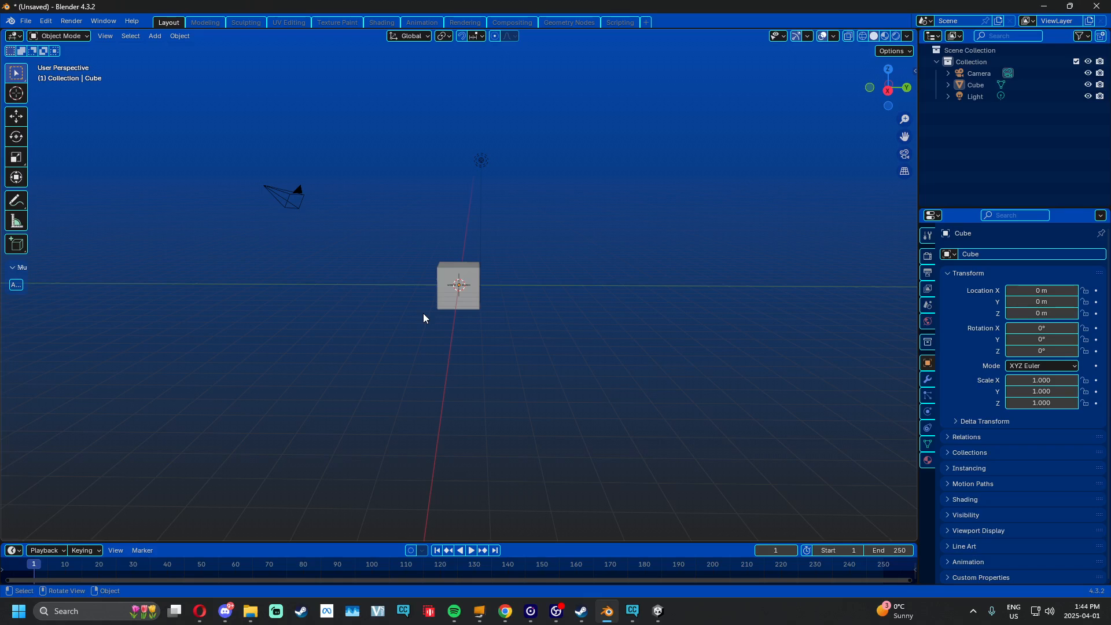
key("a")
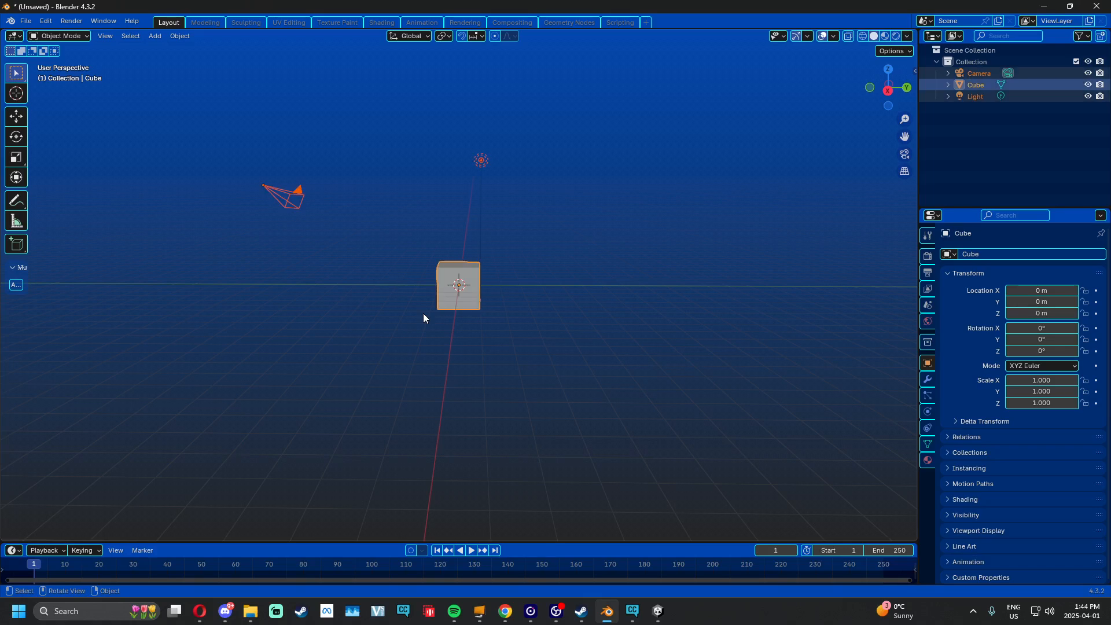
key("alt+a")
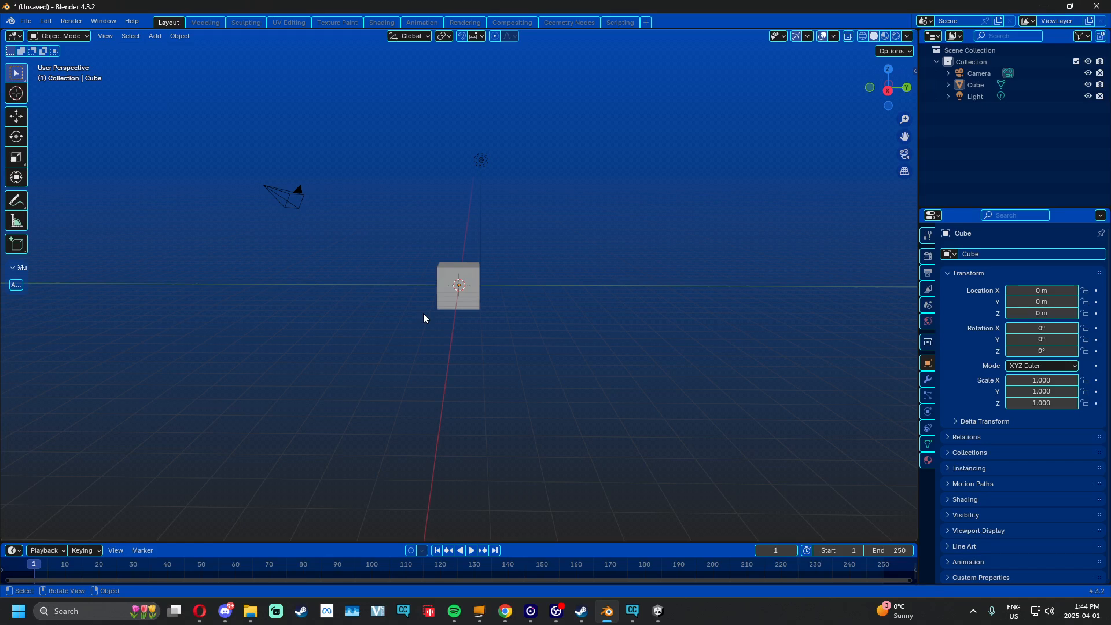
Delete all default objects from the scene: the camera, cube and light
middle_click_drag(471, 329, 447, 332)
scroll(444, 269, "up", 4)
scroll(434, 231, "down", 7)
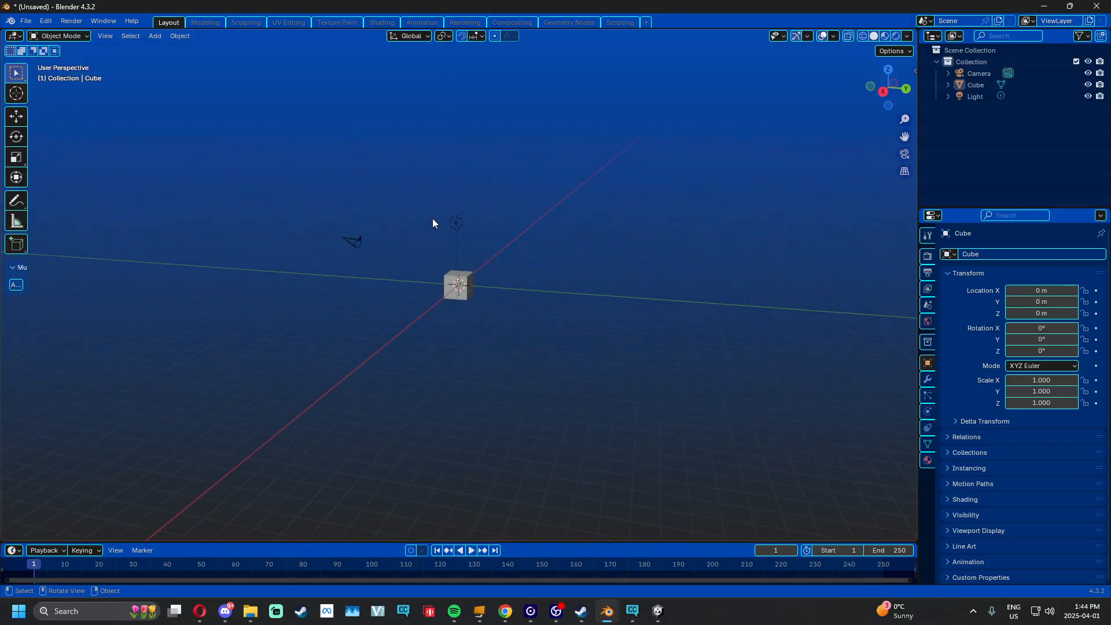
scroll(451, 213, "up", 3)
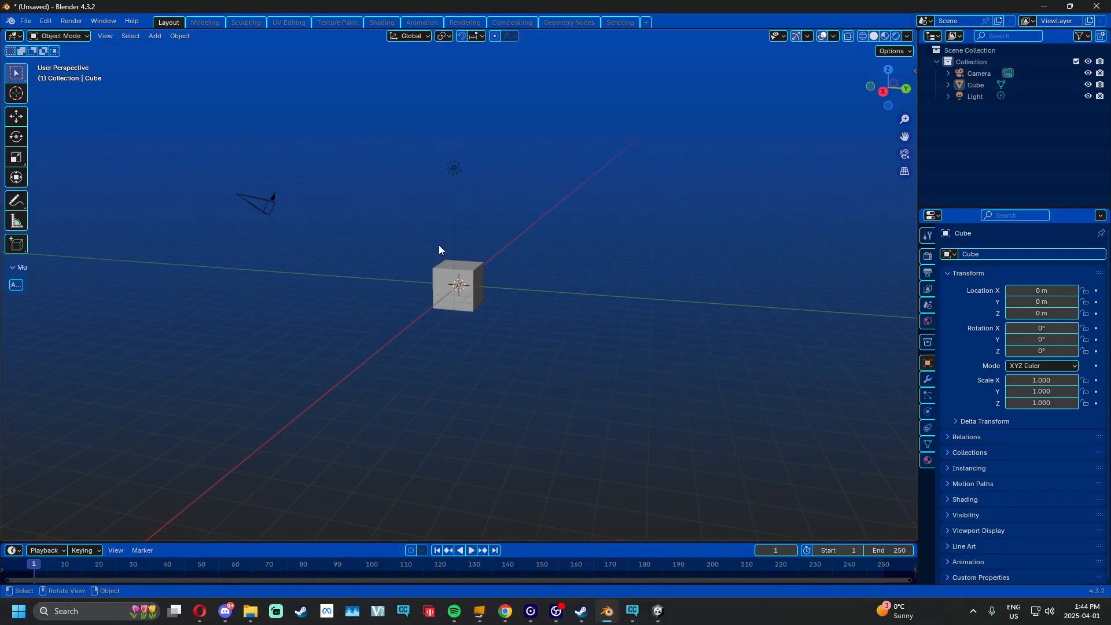
key("a")
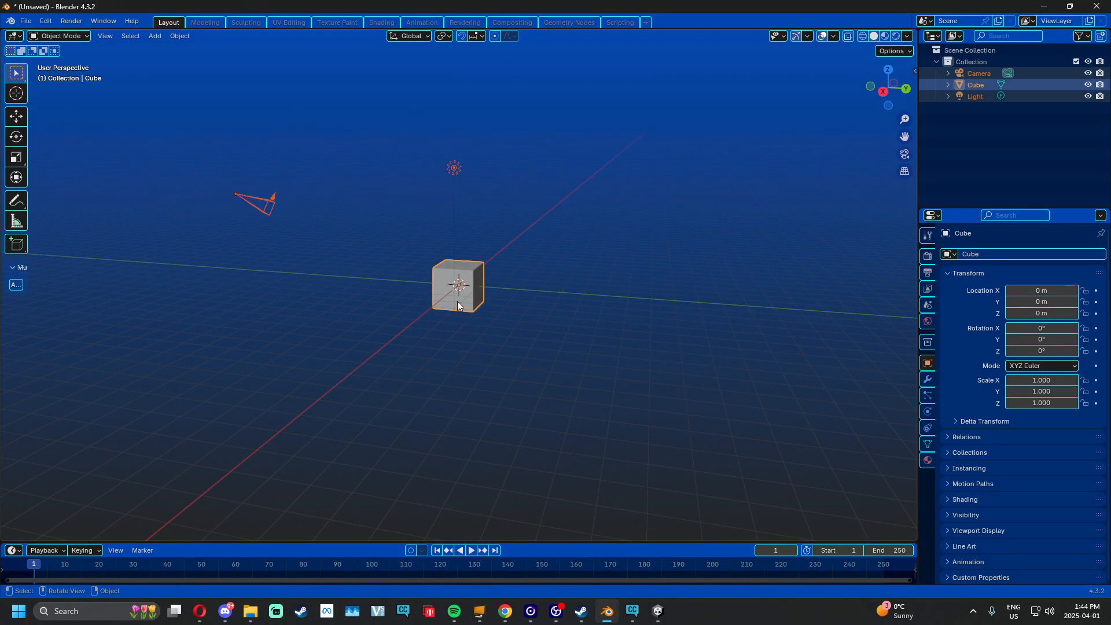
key("Delete")
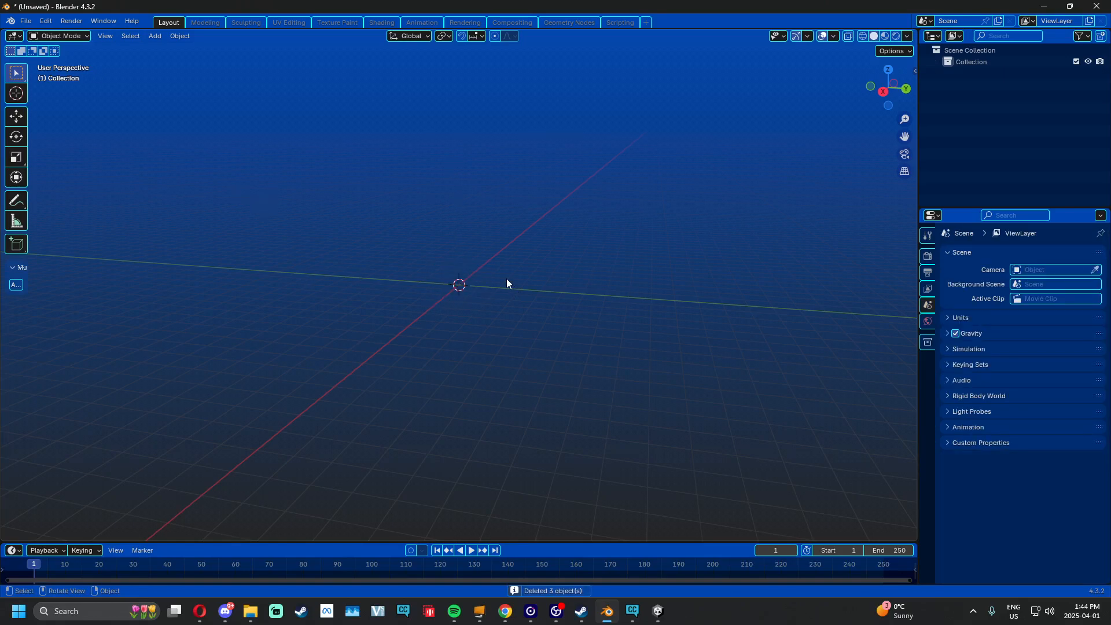
middle_click_drag(506, 279, 493, 229)
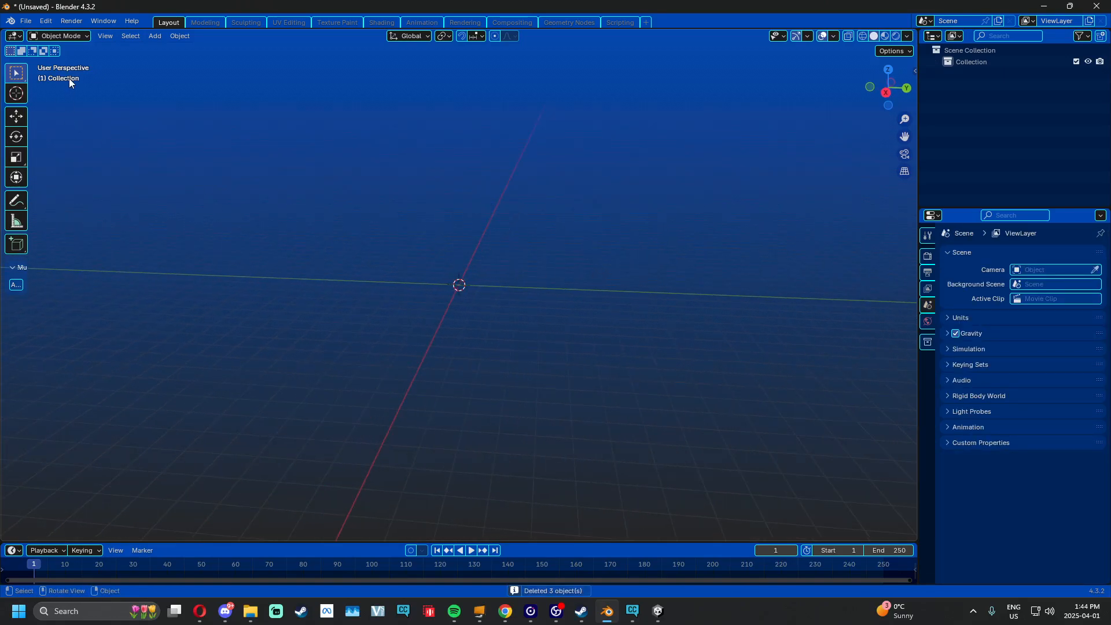
Import the FBX model Hyenid_V1.11.fbx from the Unity project's Assets\Hyenid folder
left_click(26, 21)
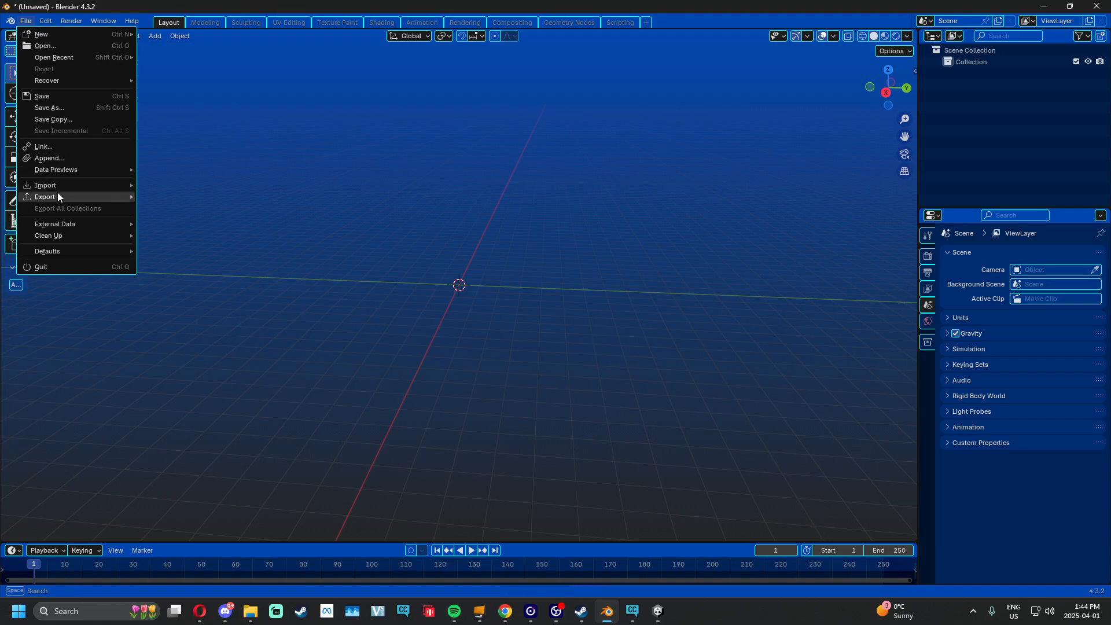
mouse_move(53, 185)
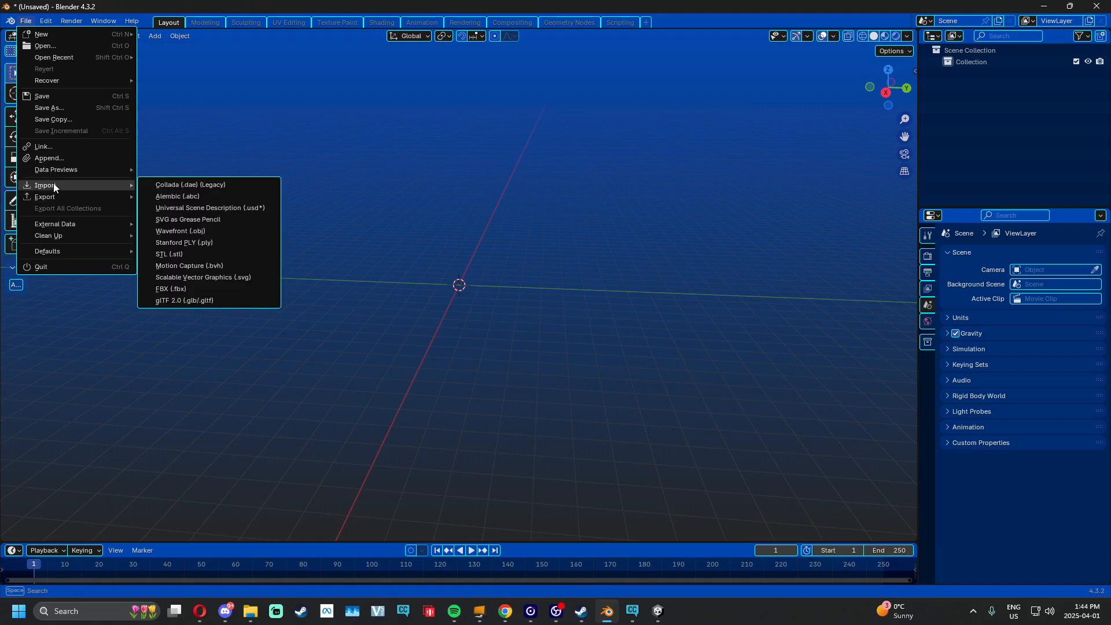
left_click(178, 288)
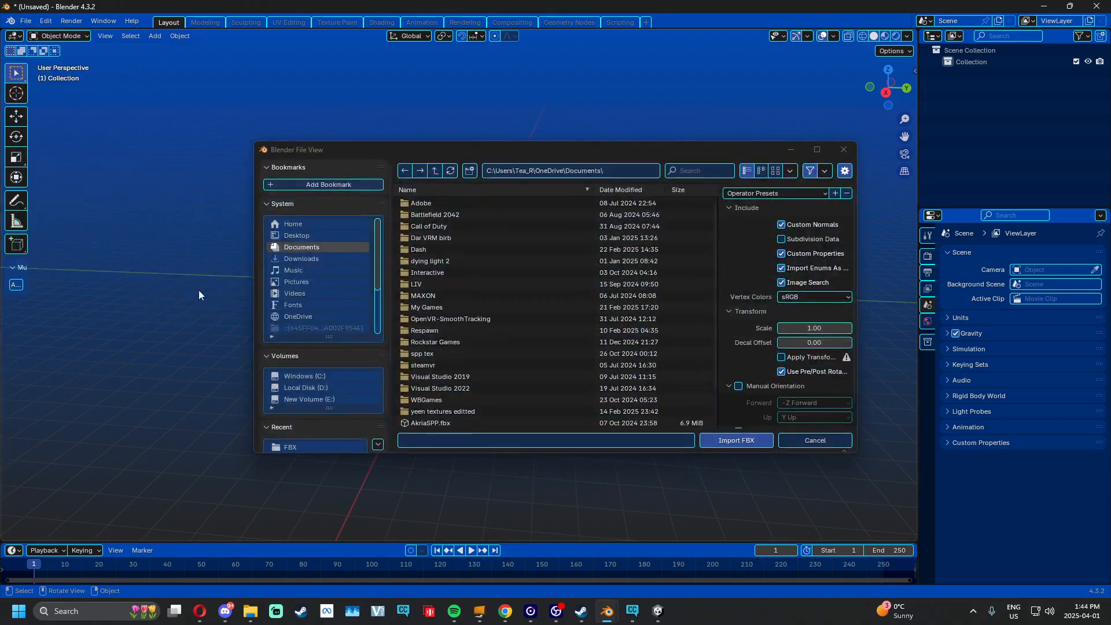
left_click(616, 167)
key("ctrl+v")
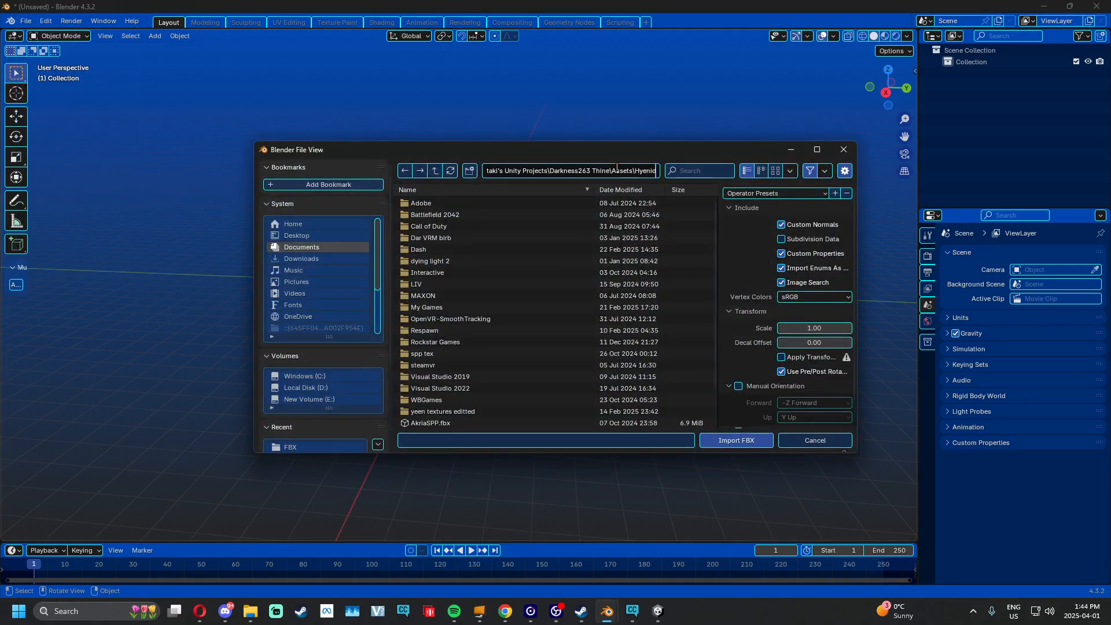
key("Return")
left_click(450, 227)
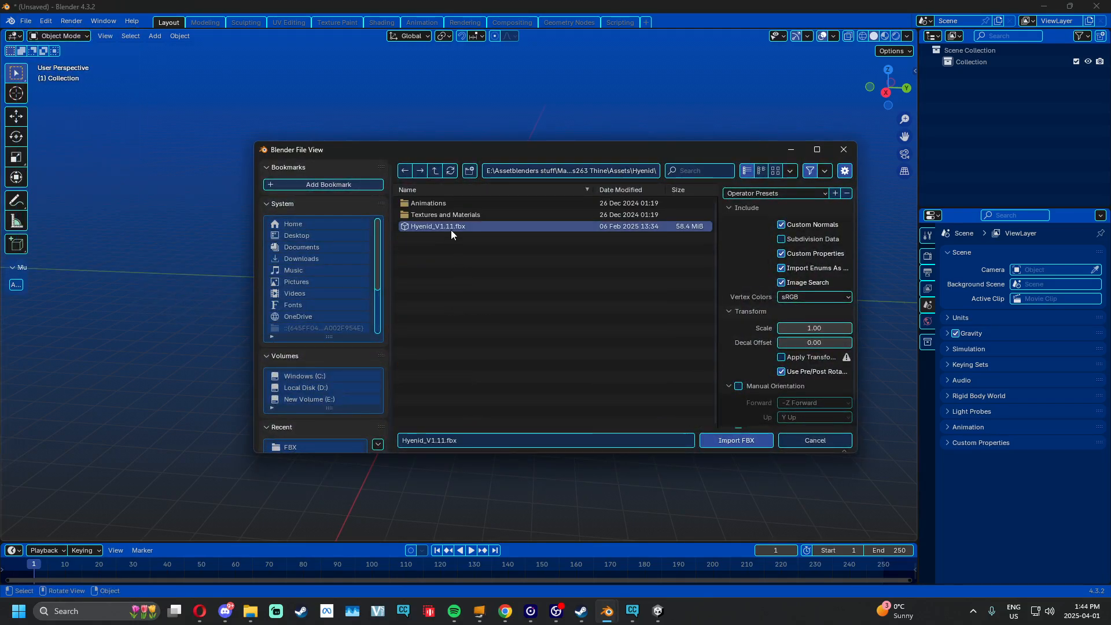
left_click(746, 440)
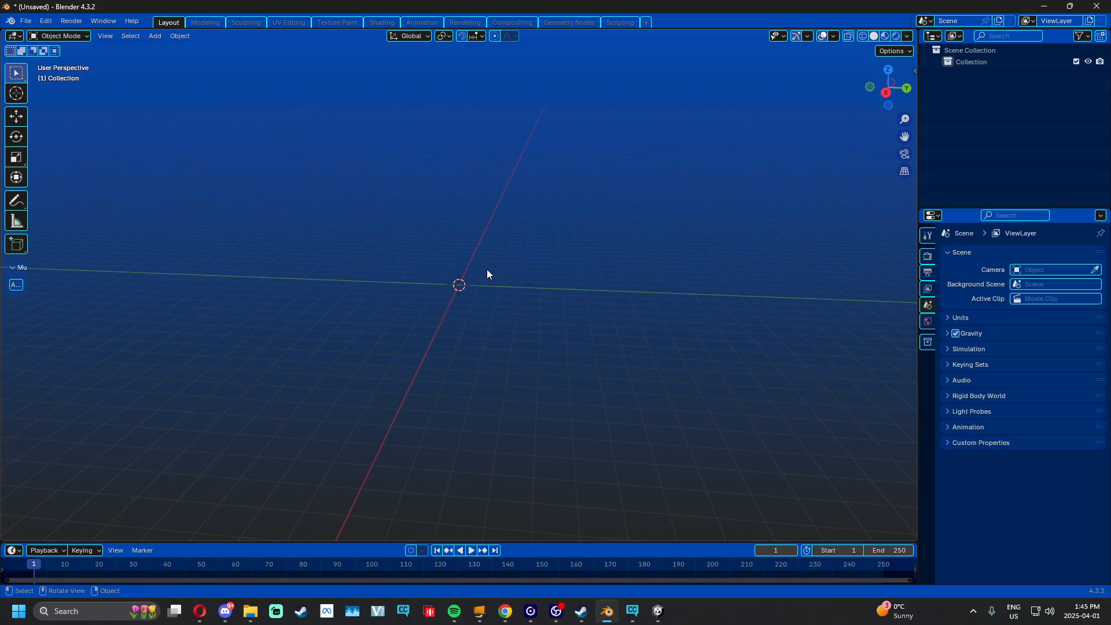
middle_click_drag(479, 268, 573, 252)
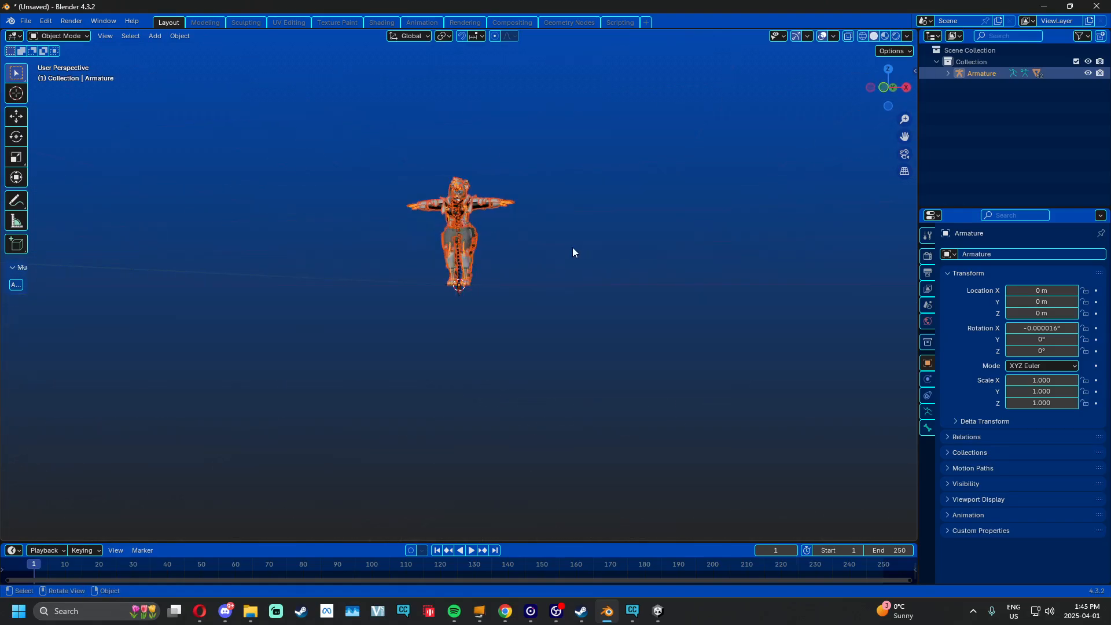
scroll(573, 252, "up", 10)
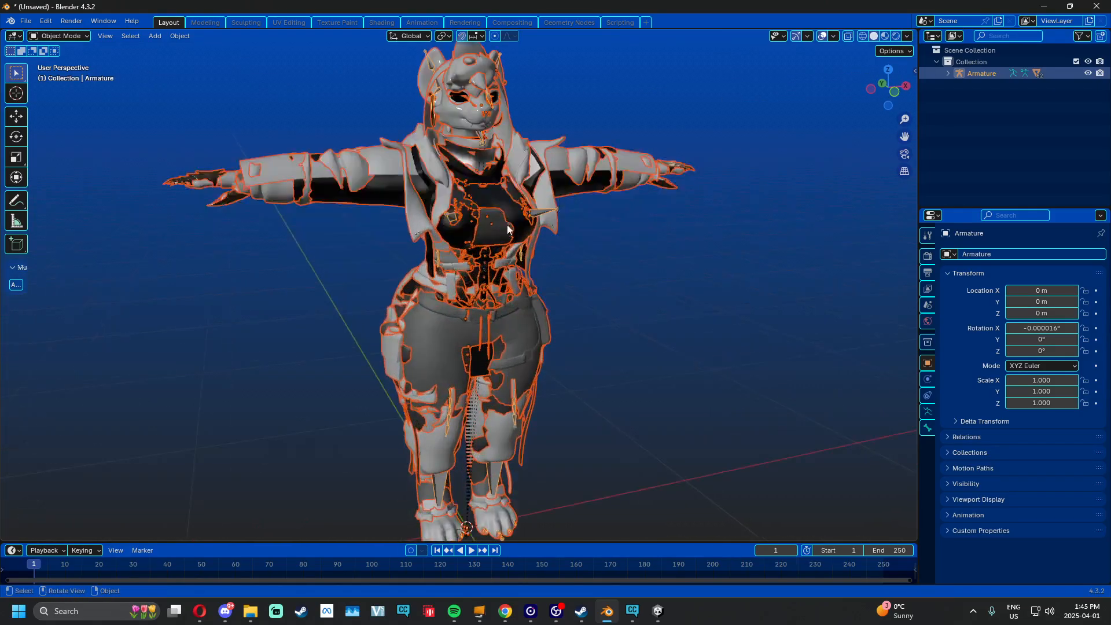
middle_click_drag(508, 229, 444, 255)
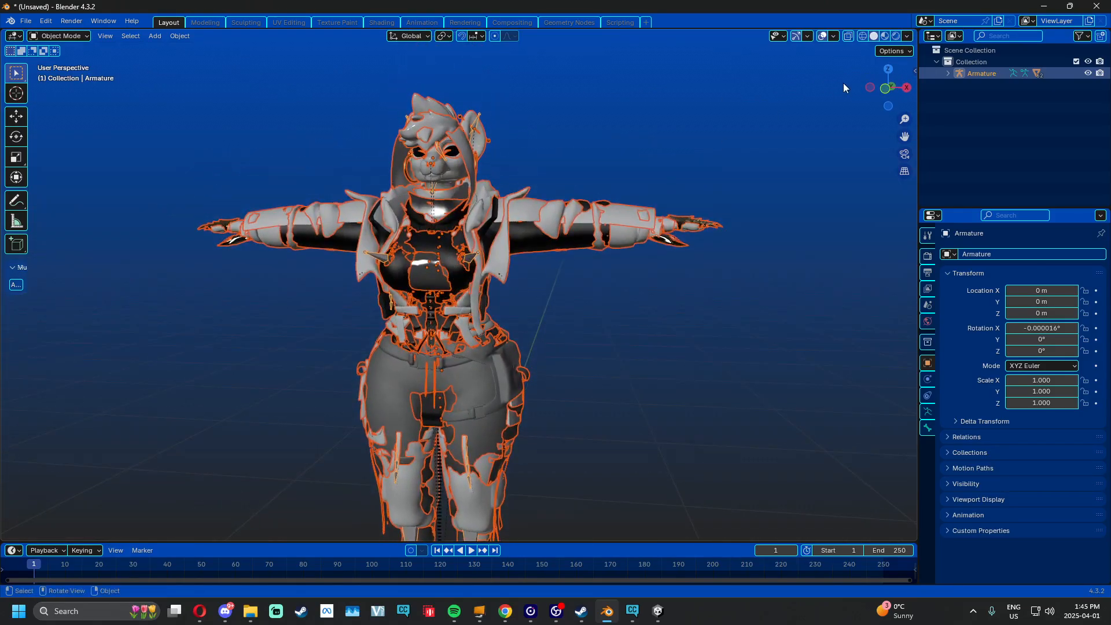
Hide all clothing and accessory meshes under the armature, from BodysuitChain through Wen bodysuit, keeping the Body and Armature shown
left_click(950, 73)
left_click(950, 73)
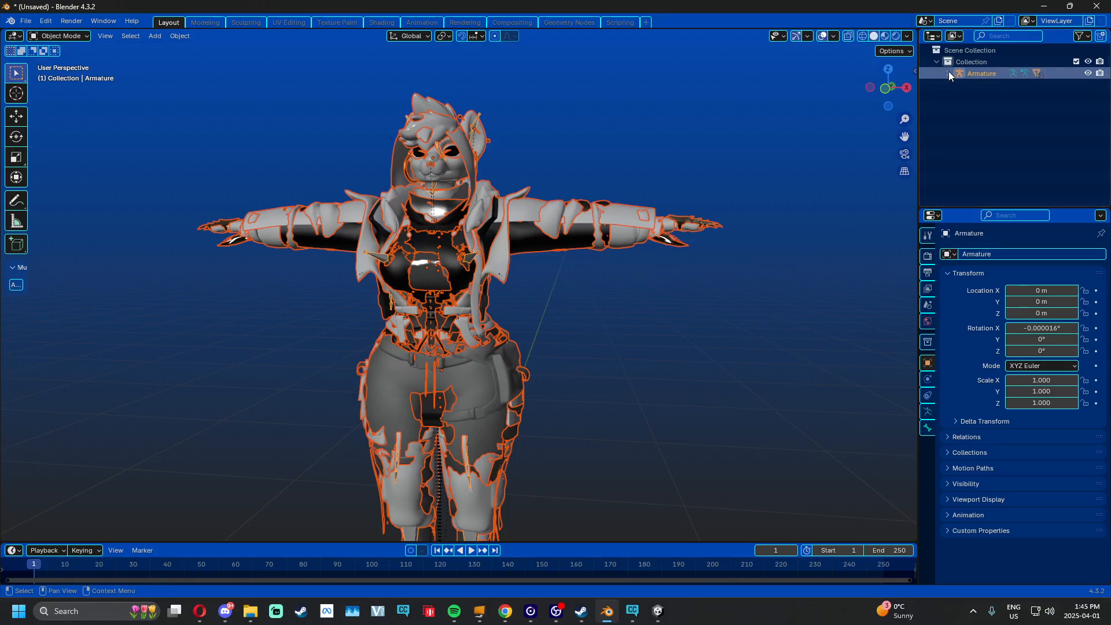
left_click(950, 73)
left_click(991, 120)
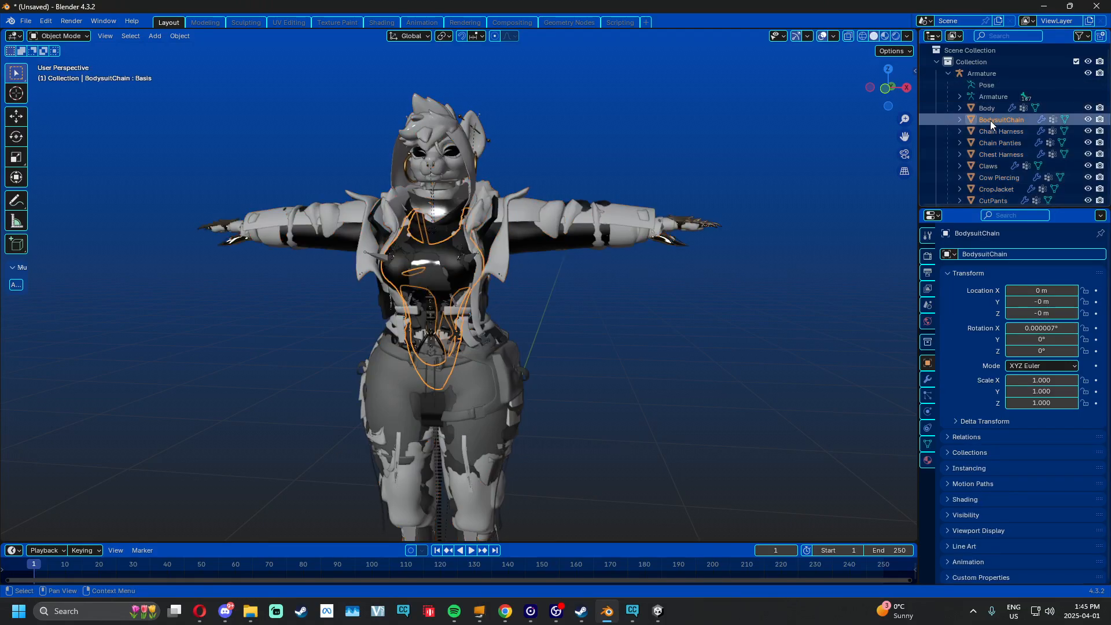
scroll(995, 123, "down", 15)
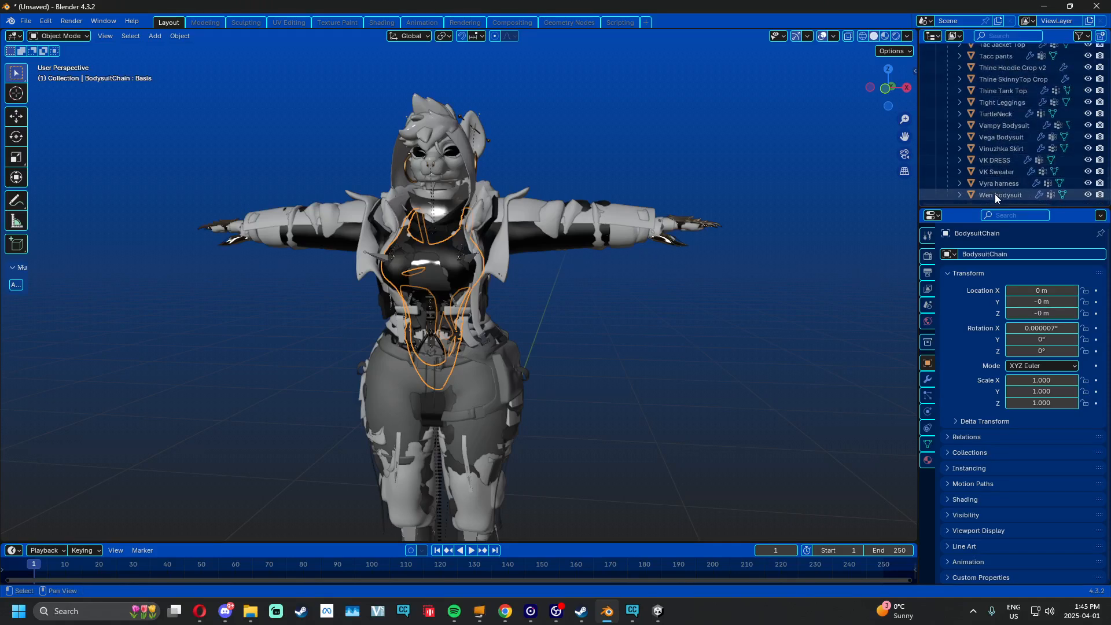
scroll(984, 164, "up", 15)
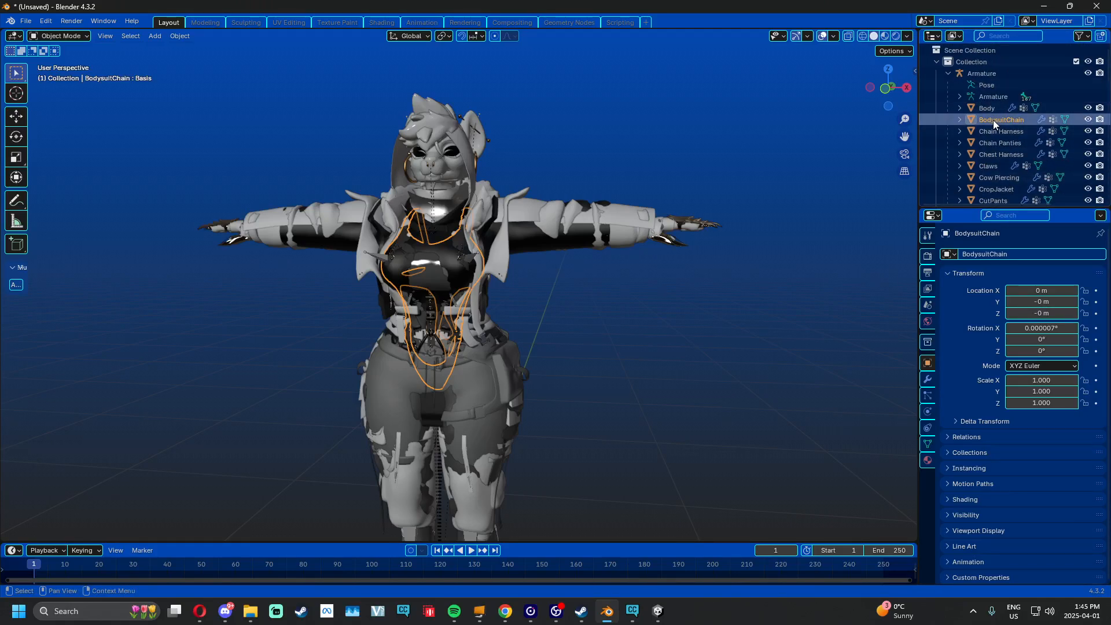
scroll(993, 120, "down", 15)
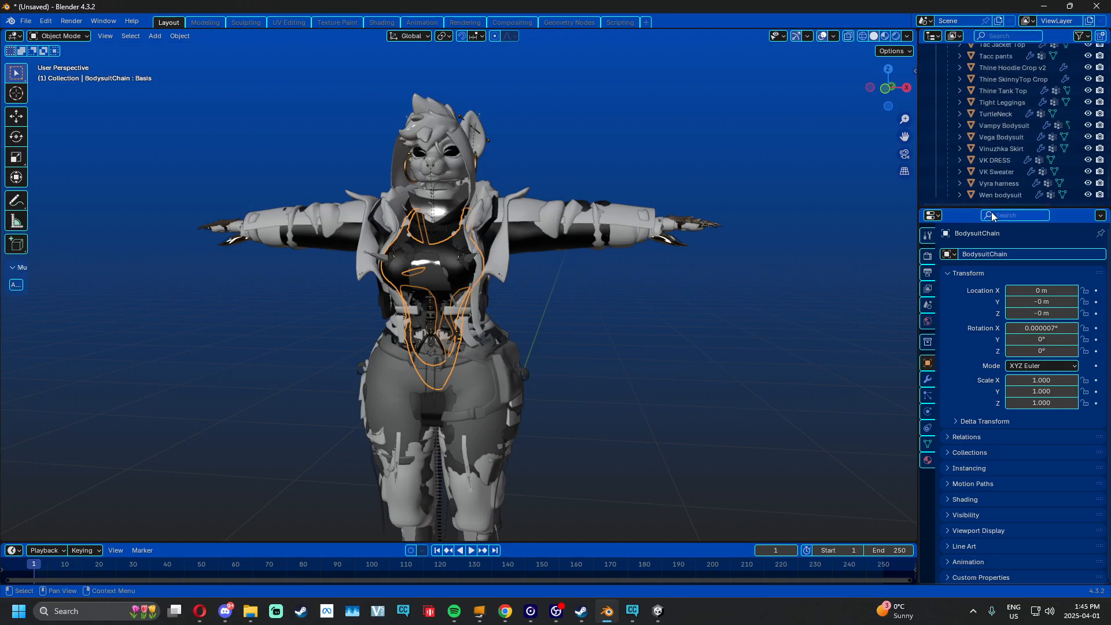
key("a")
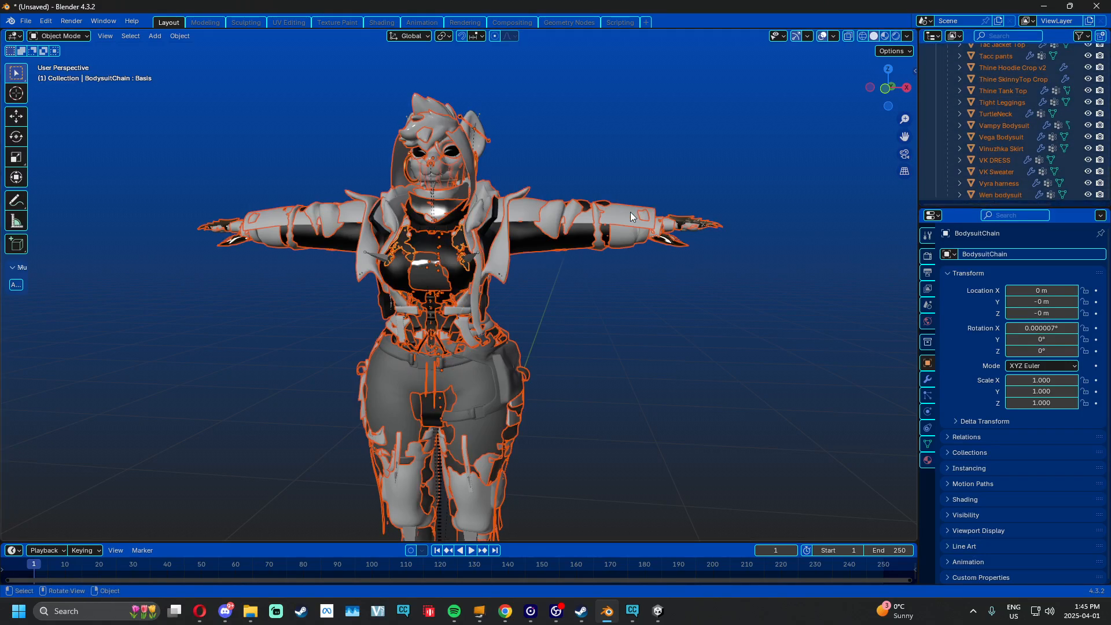
key("h")
middle_click_drag(537, 263, 472, 275)
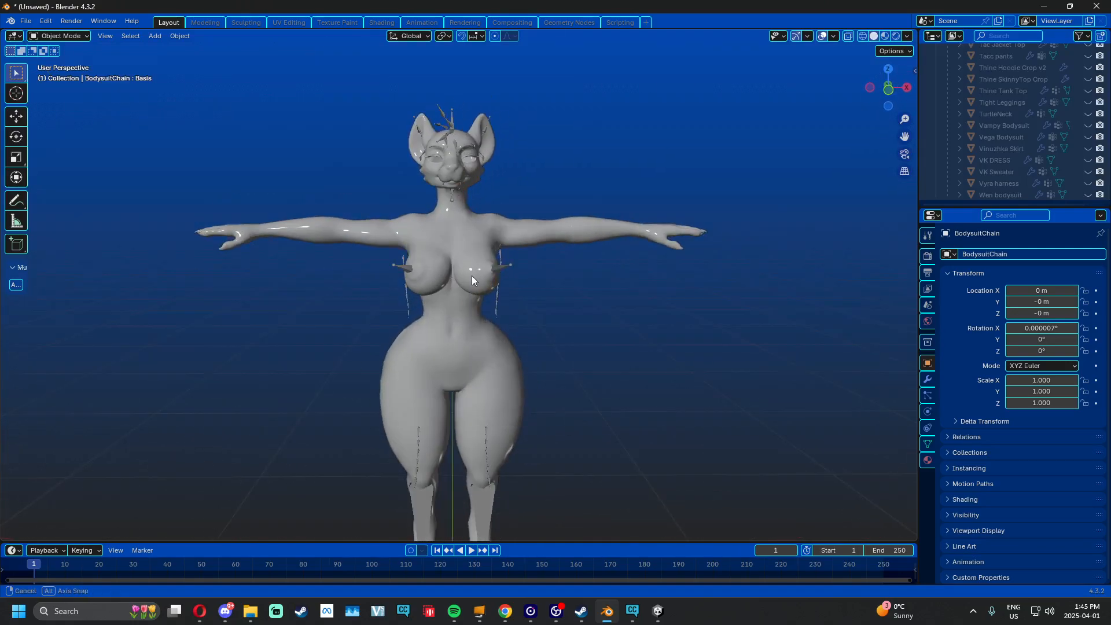
Hide the armature so that only the body mesh is shown
left_click(504, 266)
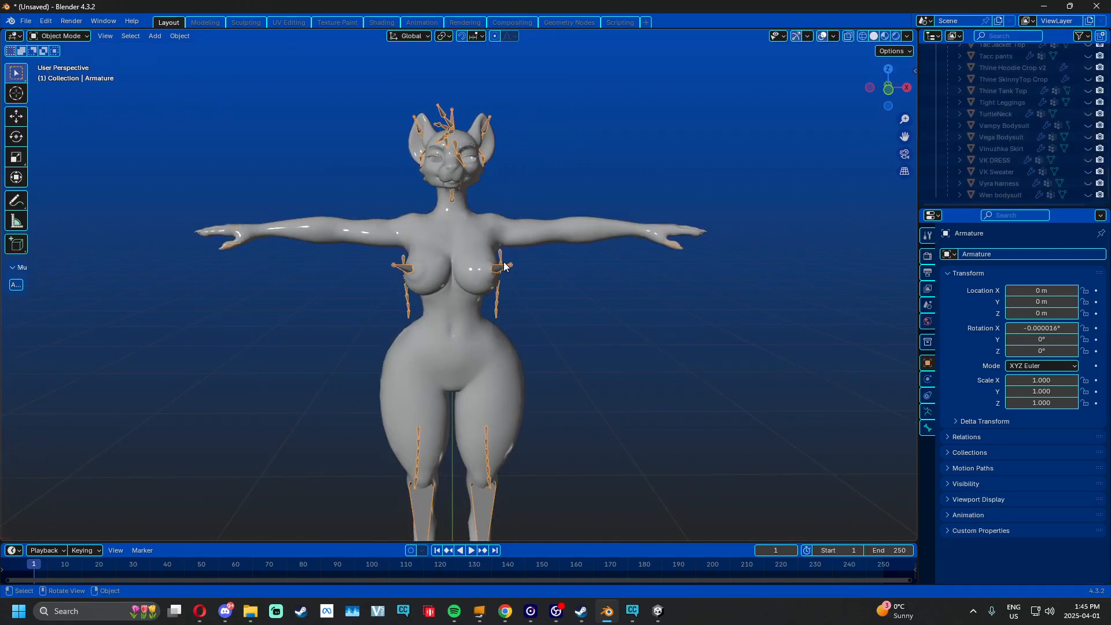
key("h")
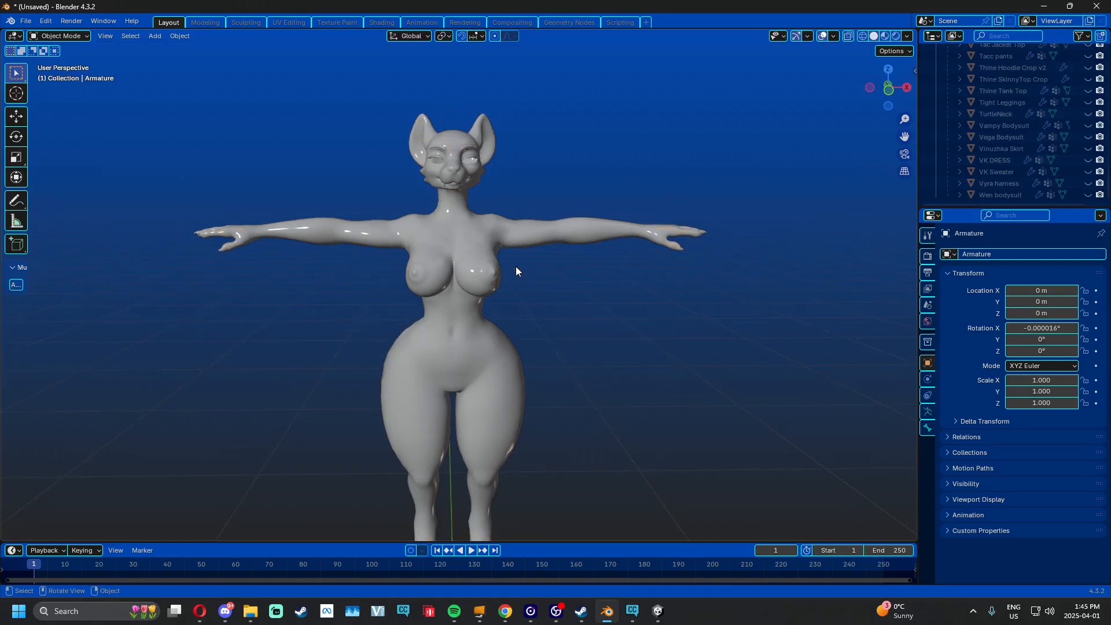
middle_click_drag(514, 266, 403, 277)
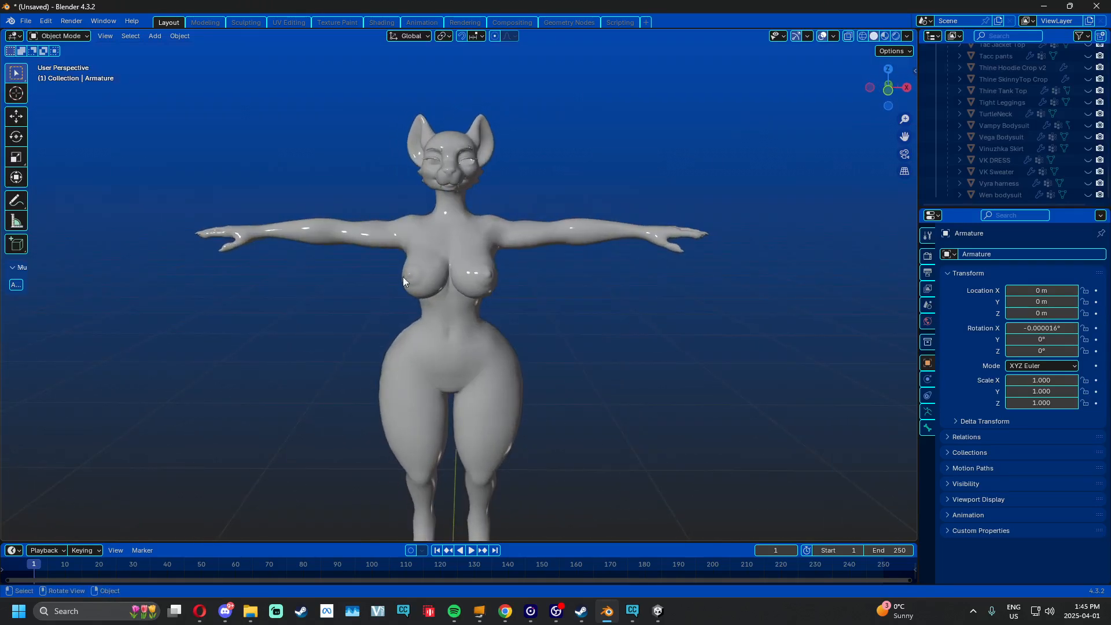
Select the Body mesh and display its mesh data with the vertex groups and shape keys
left_click(26, 21)
mouse_move(51, 187)
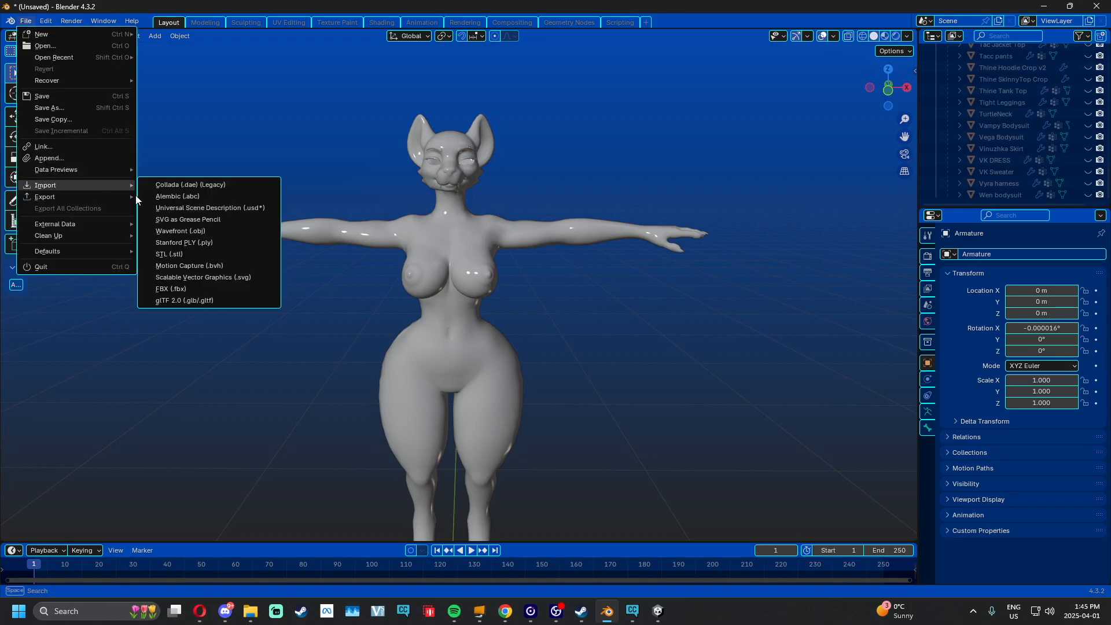
left_click(432, 273)
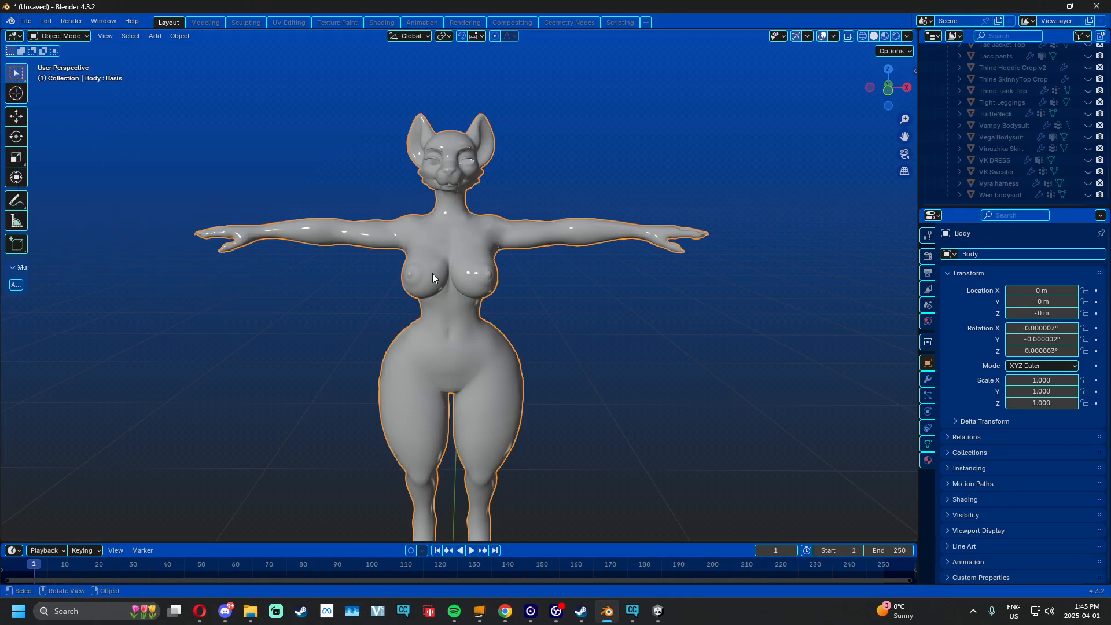
left_click(926, 443)
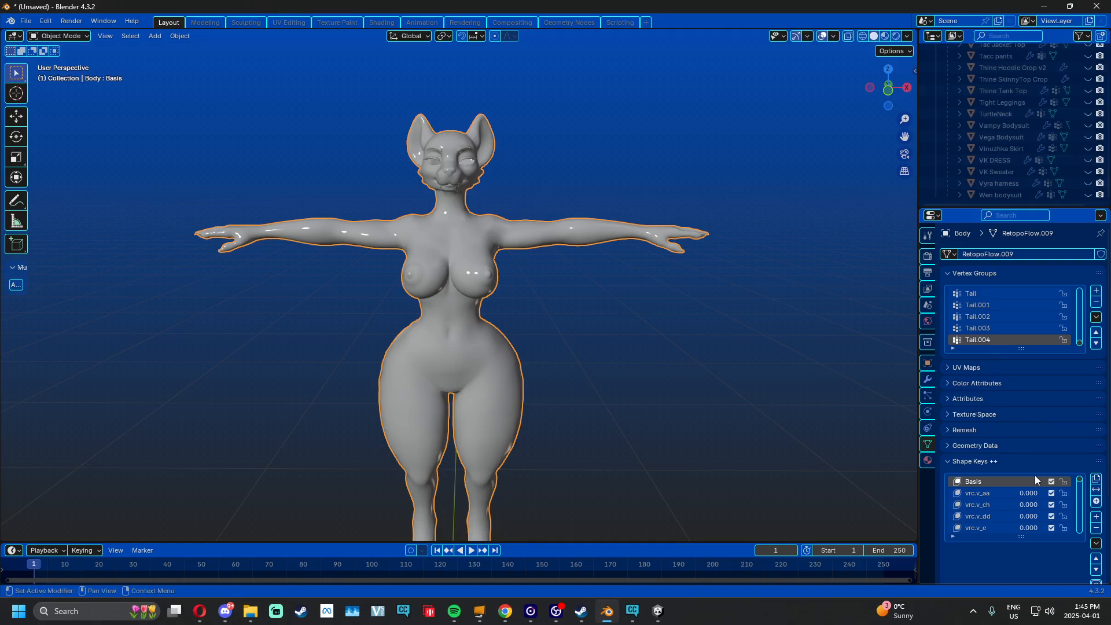
Enlarge the Body's shape key list and set the "Nipple En..." shape key to 0
left_click_drag(1021, 537, 1026, 605)
scroll(1012, 508, "down", 20)
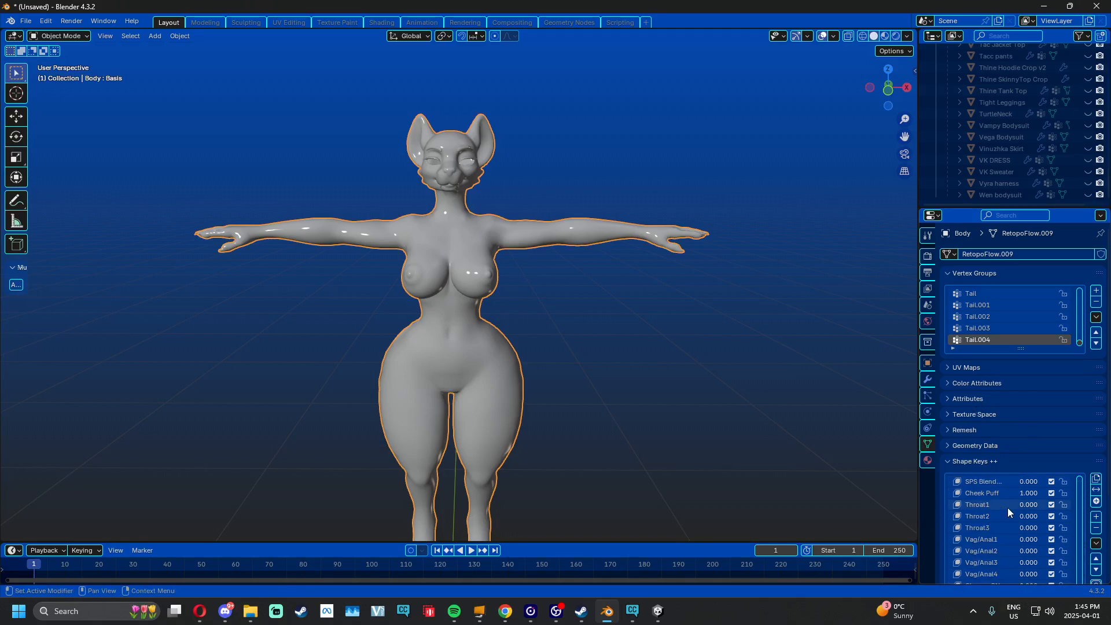
scroll(940, 488, "down", 2)
scroll(992, 496, "up", 3)
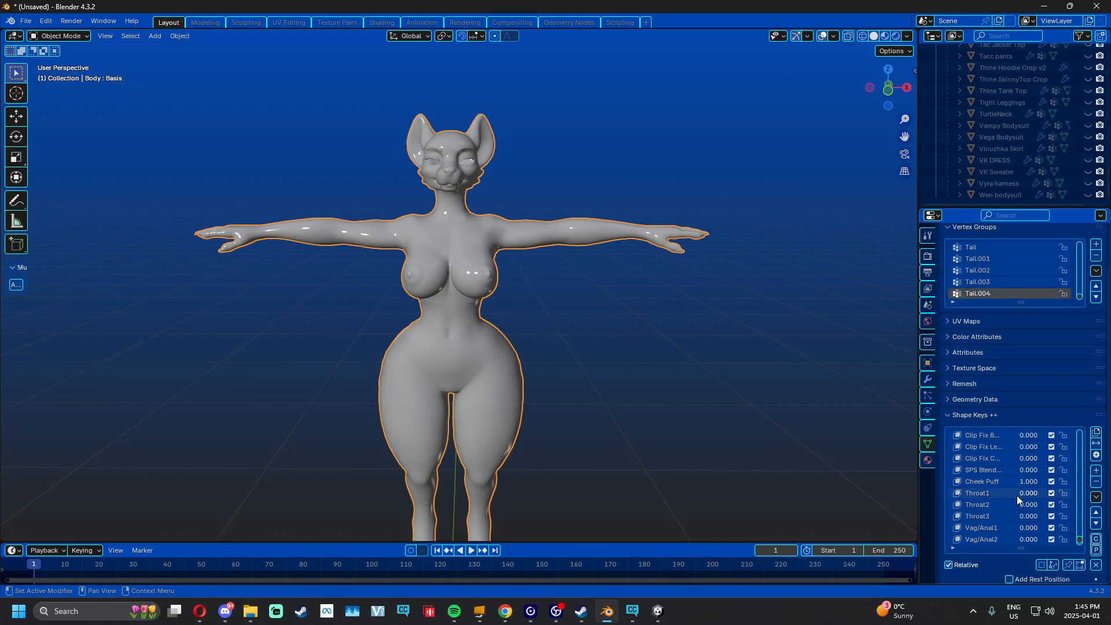
scroll(1017, 495, "up", 4)
scroll(1029, 458, "up", 6)
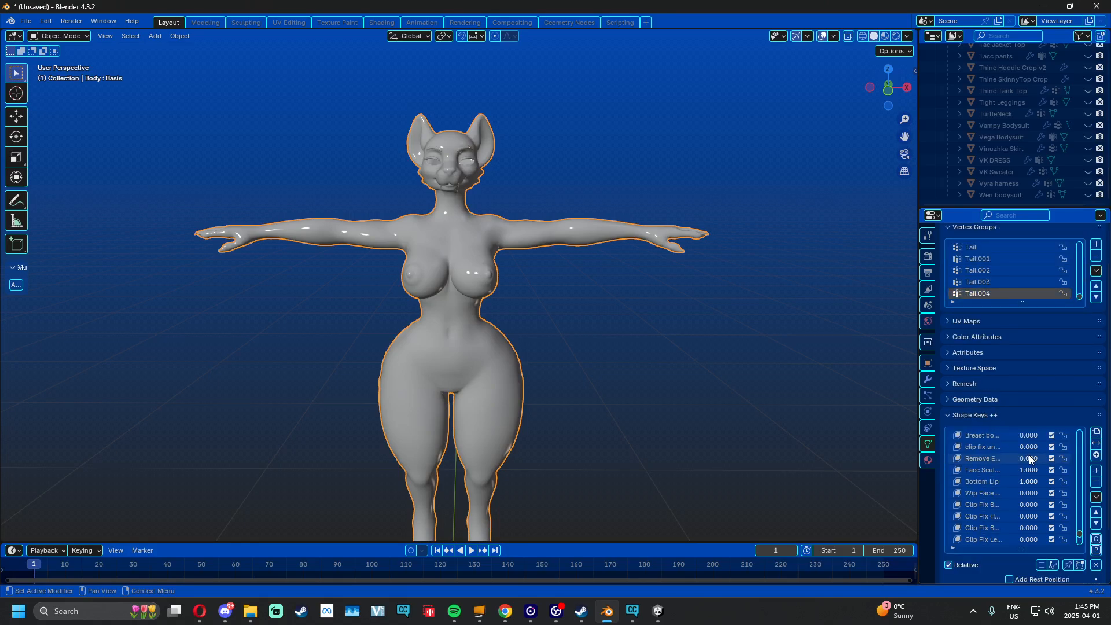
scroll(1033, 460, "up", 2)
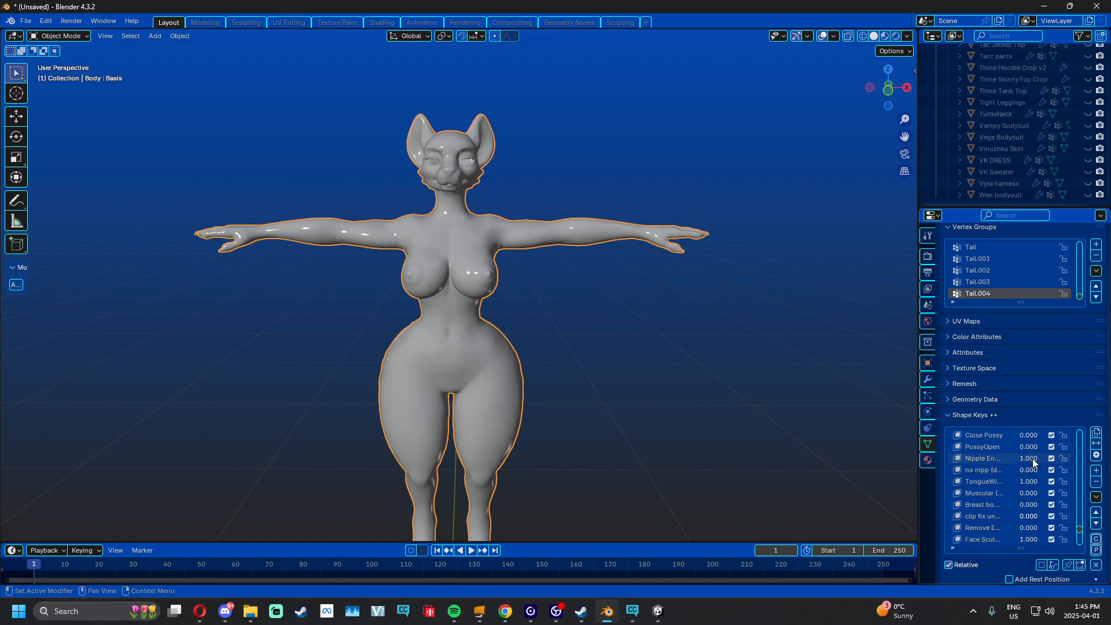
left_click_drag(1033, 459, 978, 460)
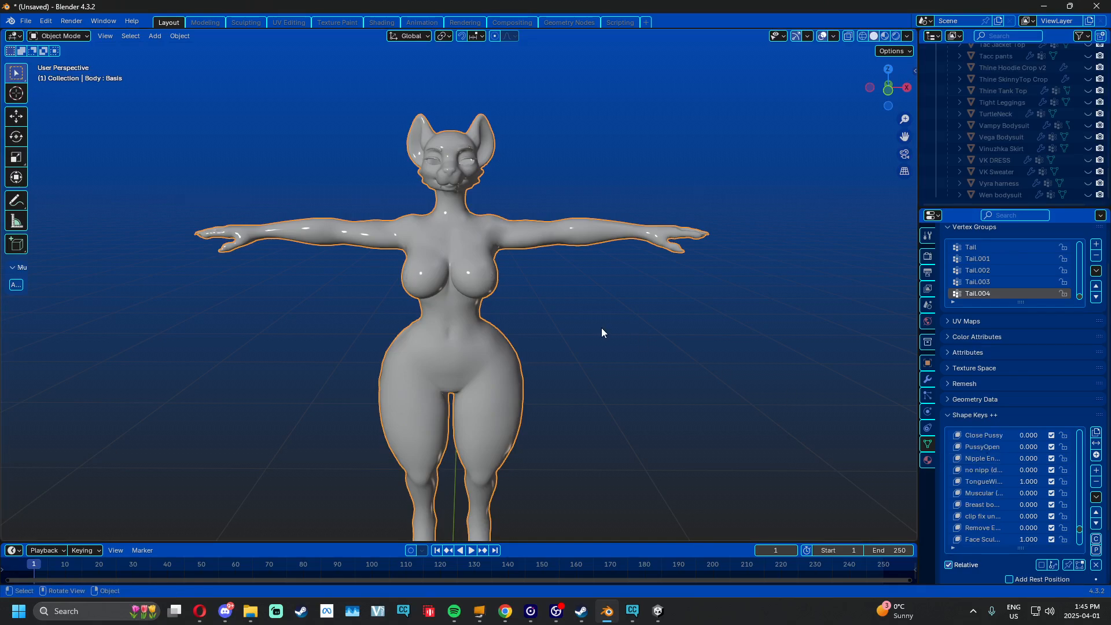
middle_click_drag(602, 328, 591, 331)
scroll(596, 333, "up", 1)
Start an FBX import to open the file browser for choosing the next model
left_click(27, 21)
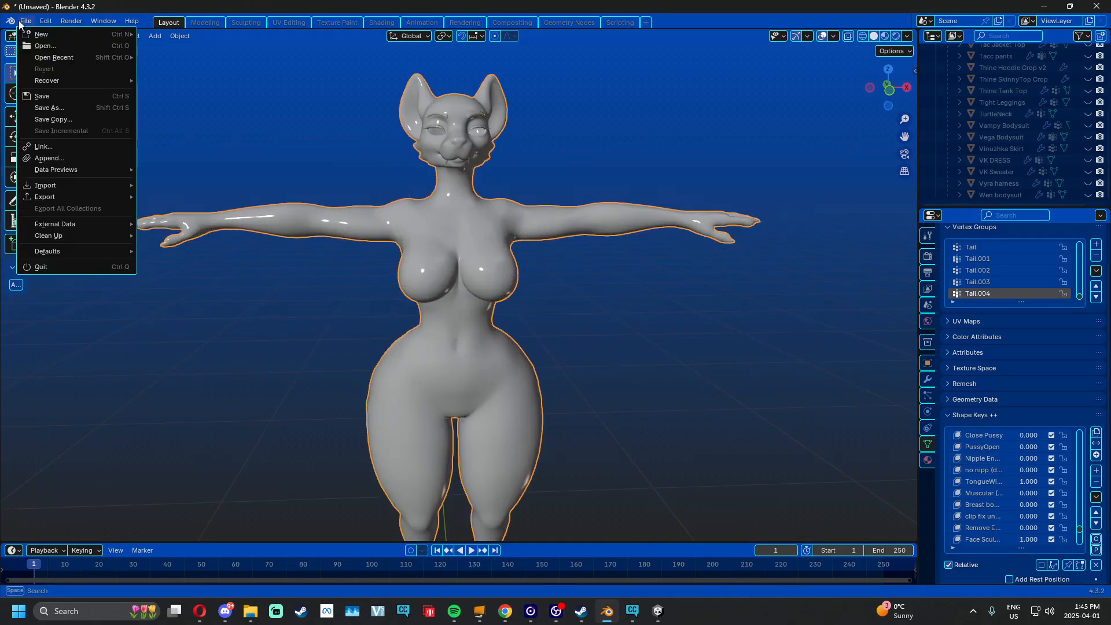
mouse_move(80, 187)
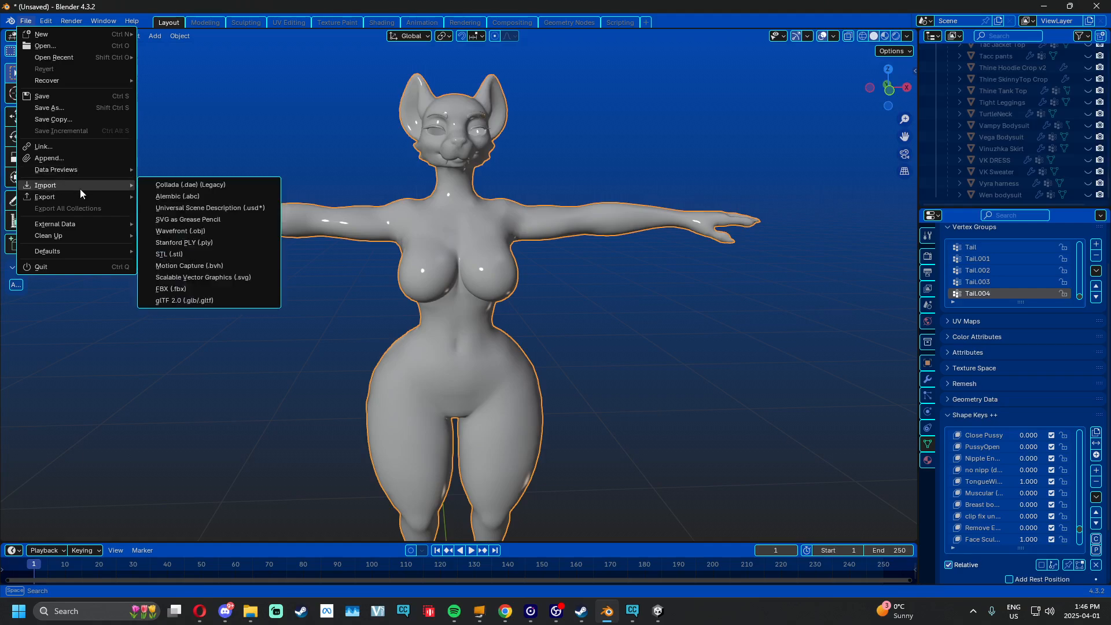
left_click(184, 287)
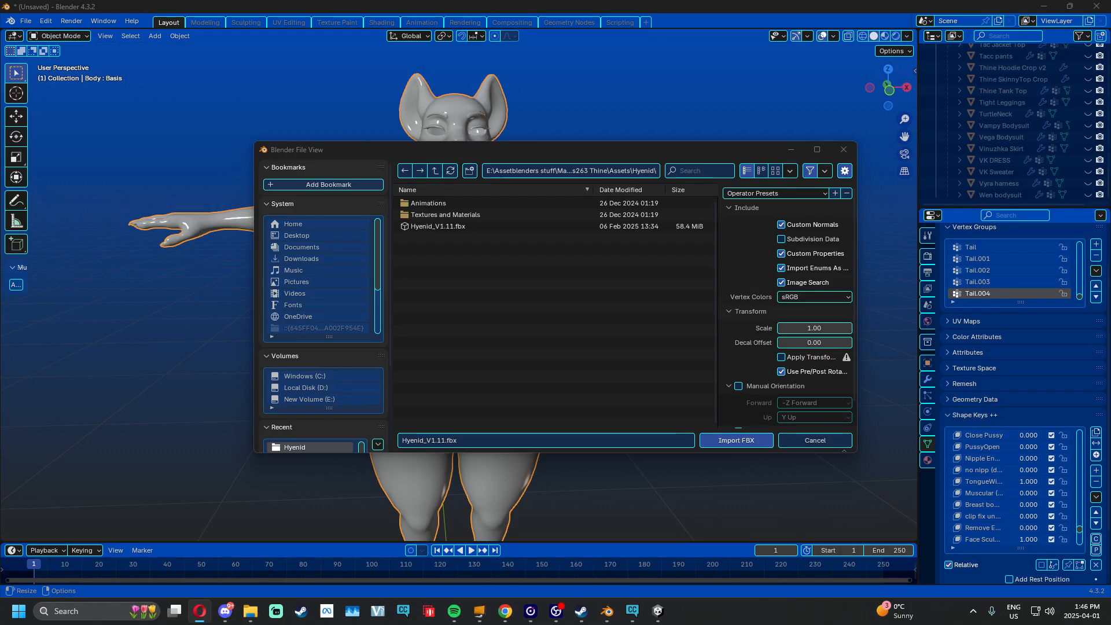
Switch to the web browser and open the K4 Multi Rope Cargos product from the kayceecore.com store in a new tab
left_click_drag(0, 58, 629, 1)
scroll(525, 225, "up", 4)
scroll(524, 229, "up", 5)
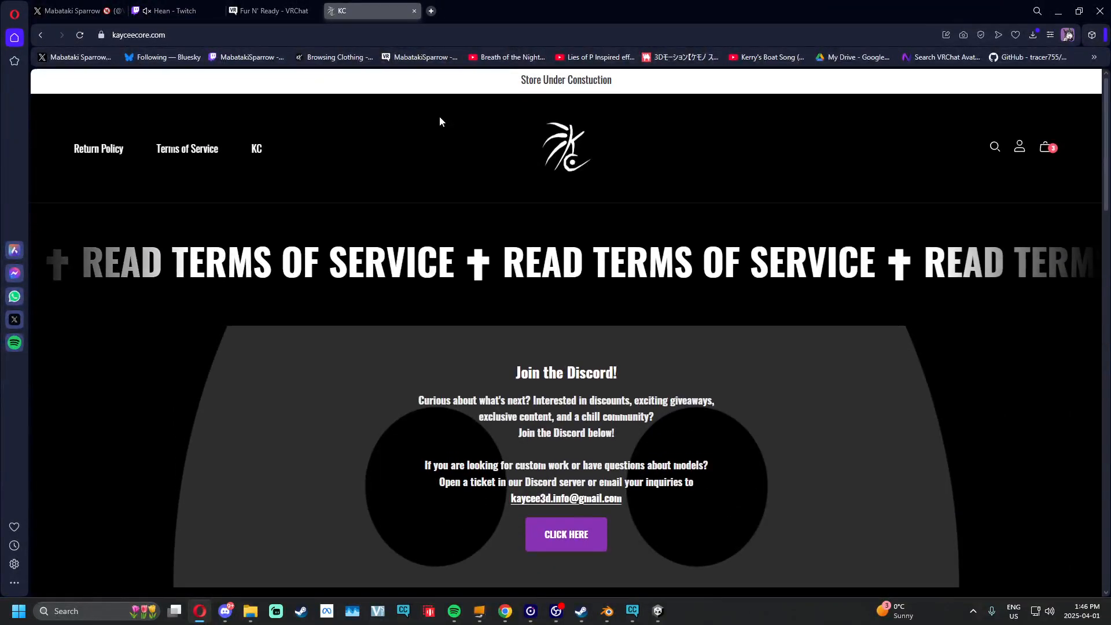
scroll(447, 306, "down", 15)
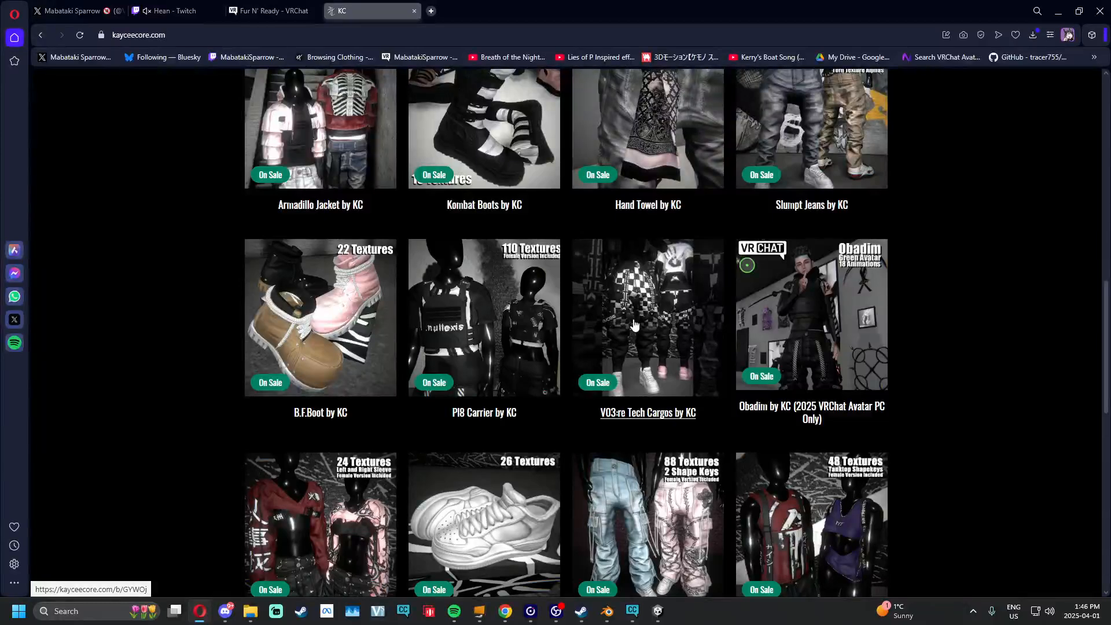
scroll(610, 320, "down", 3)
right_click(651, 354)
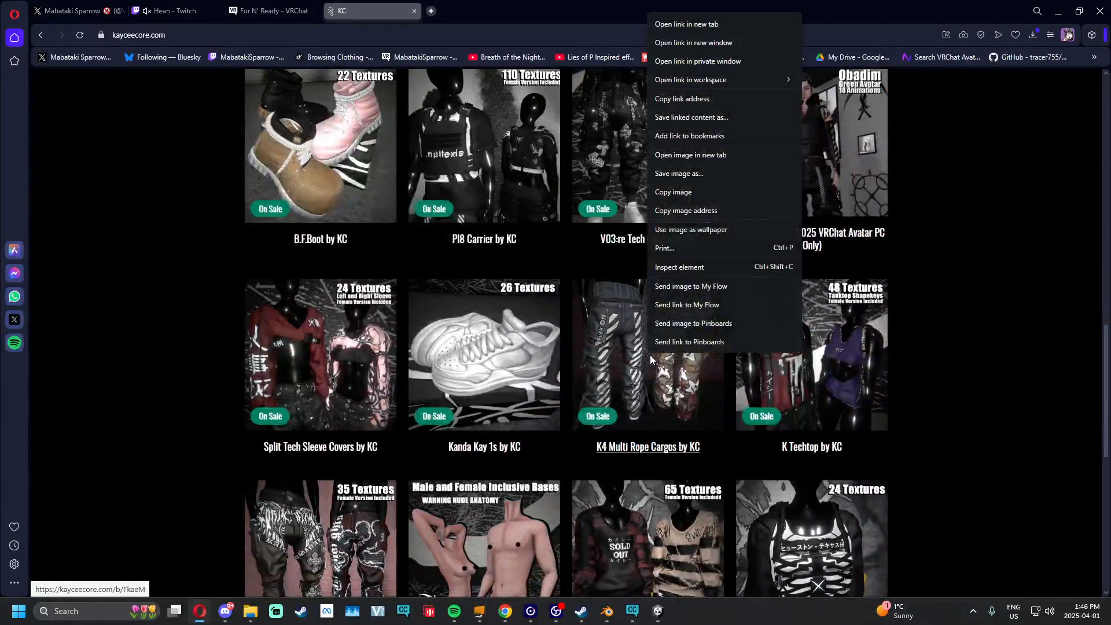
left_click(686, 24)
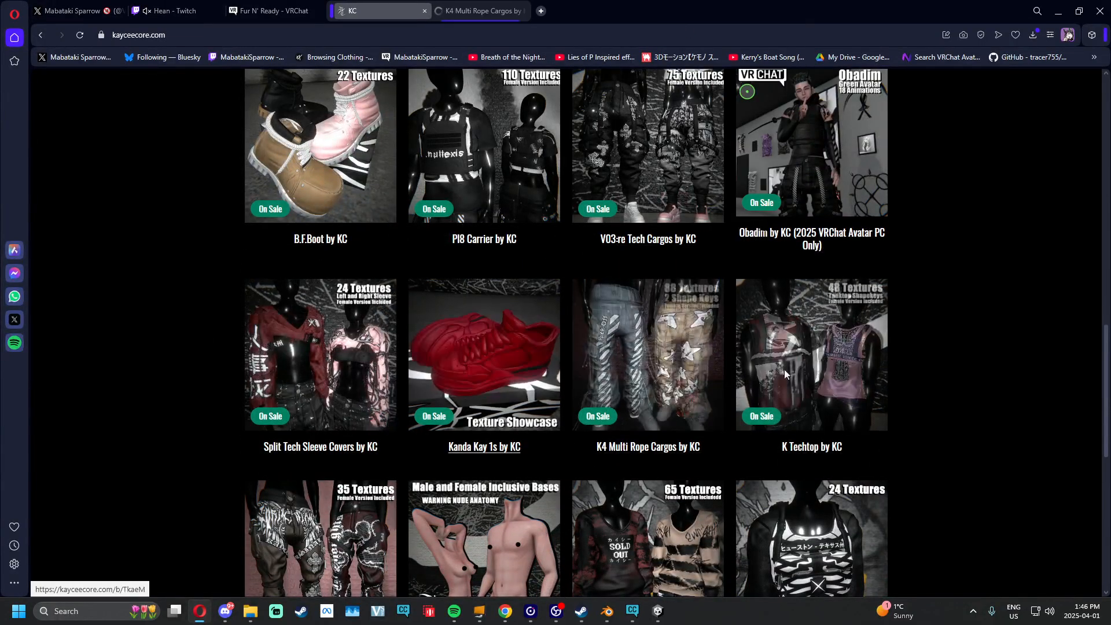
left_click(463, 11)
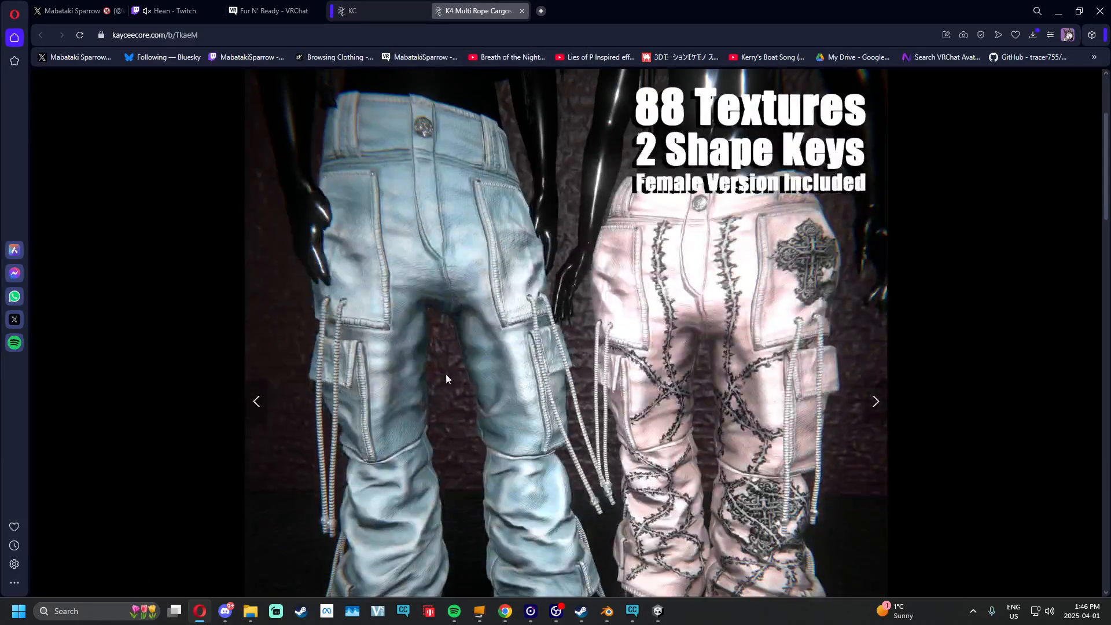
scroll(457, 335, "down", 2)
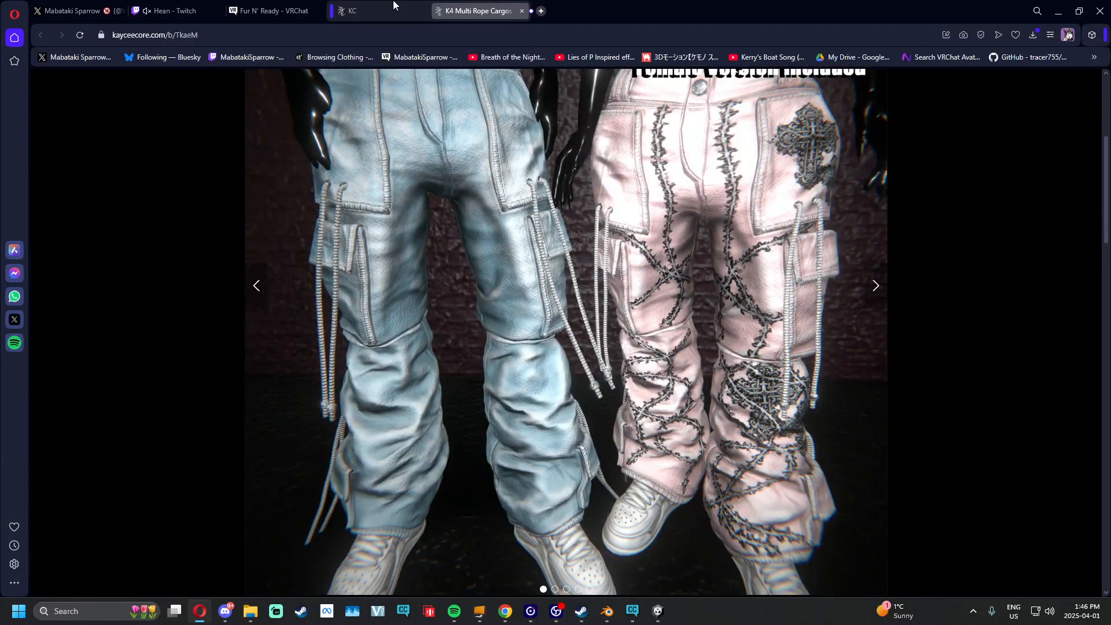
Open the Fleet Parka product from the store's second page, then return to the K4 Multi Rope Cargos page
left_click(393, 5)
scroll(562, 431, "down", 5)
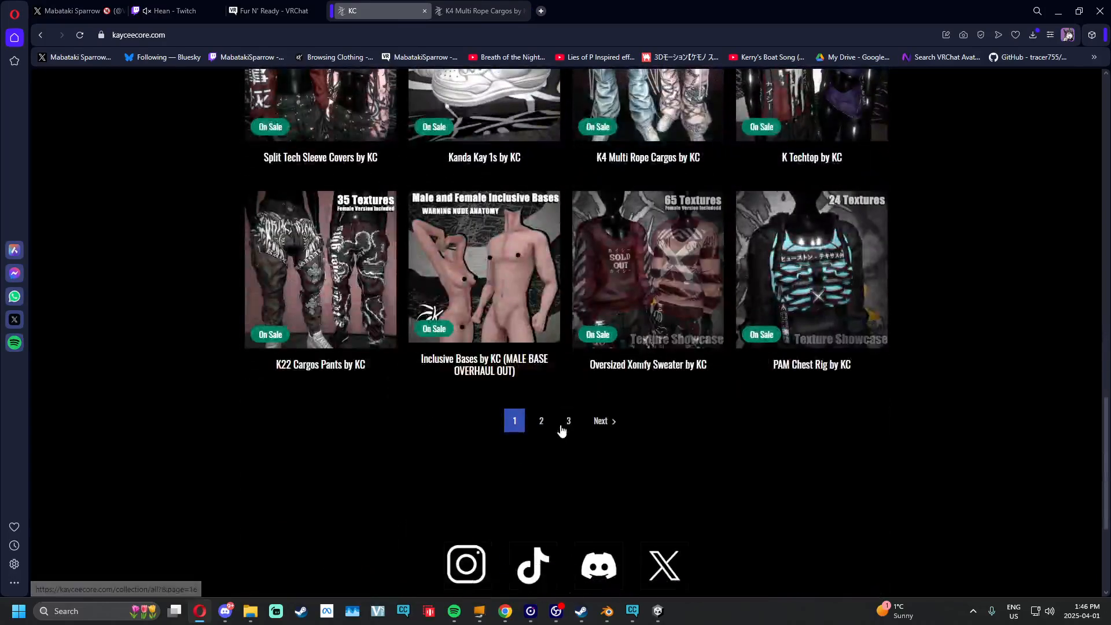
left_click(541, 424)
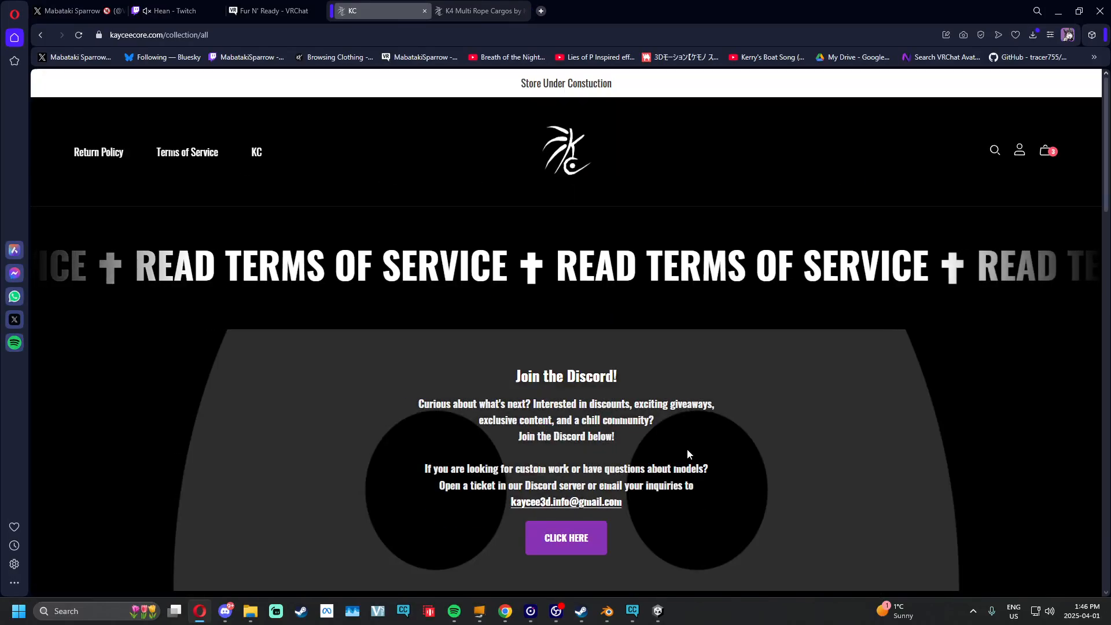
scroll(786, 390, "down", 10)
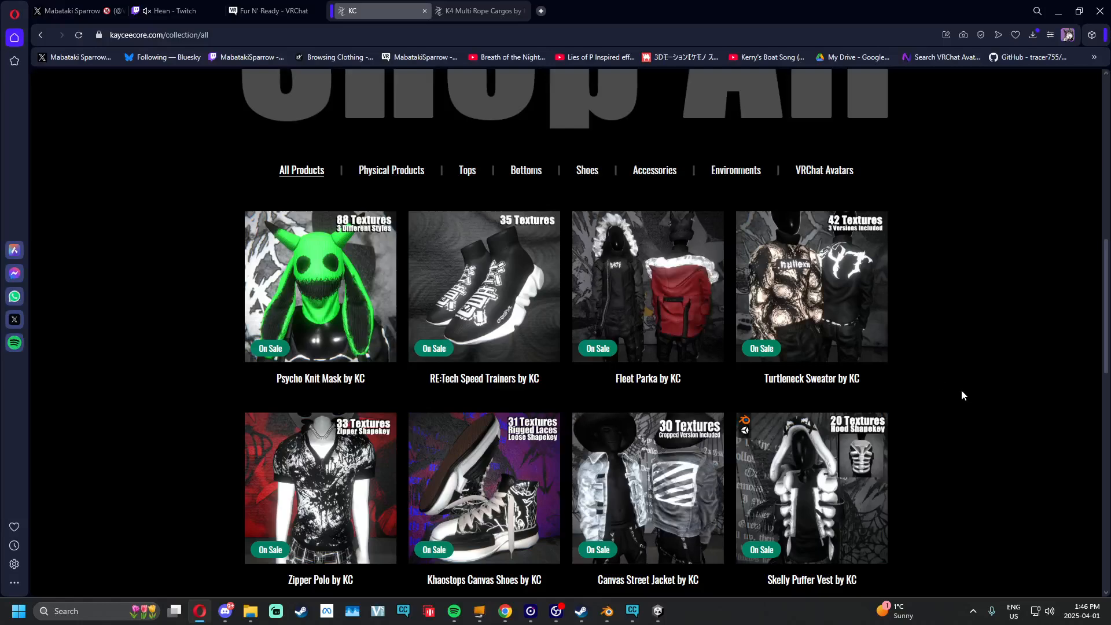
left_click(629, 298)
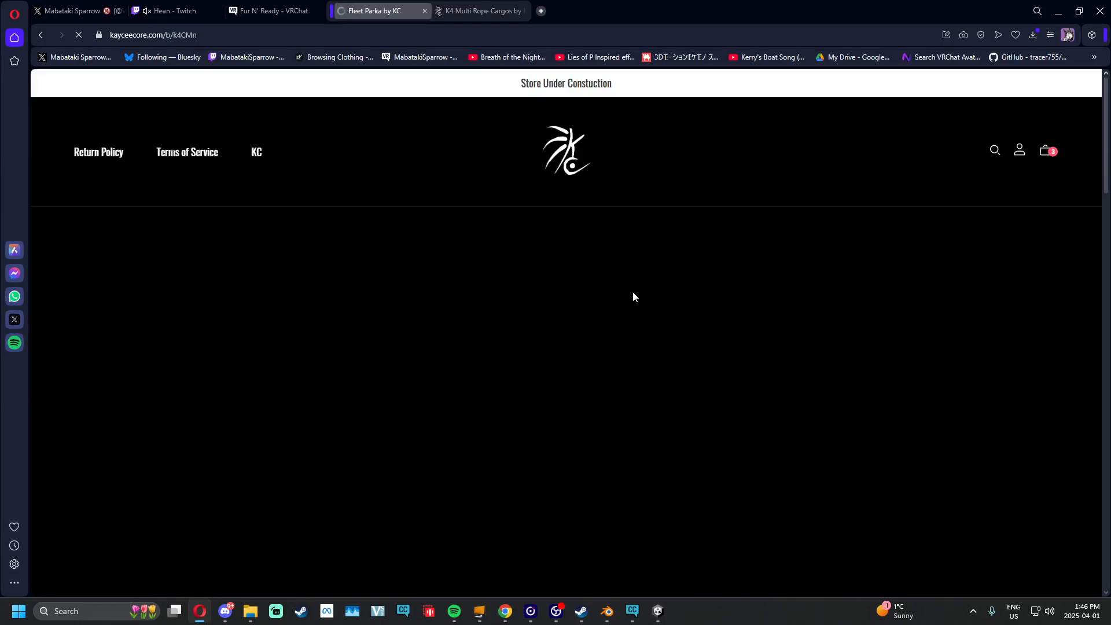
scroll(593, 290, "down", 5)
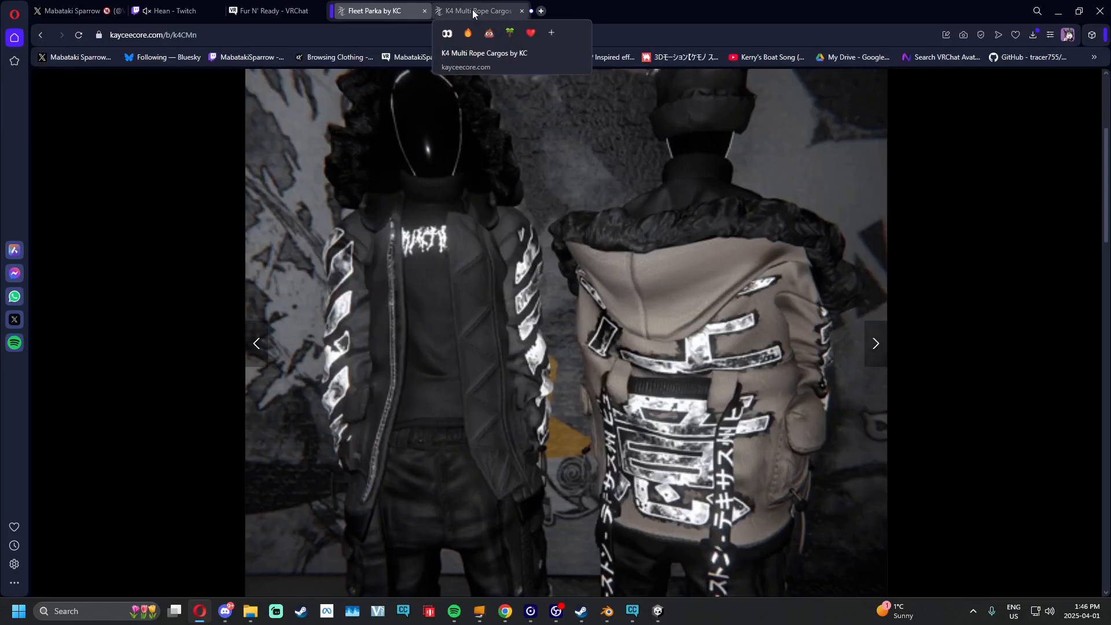
left_click(473, 11)
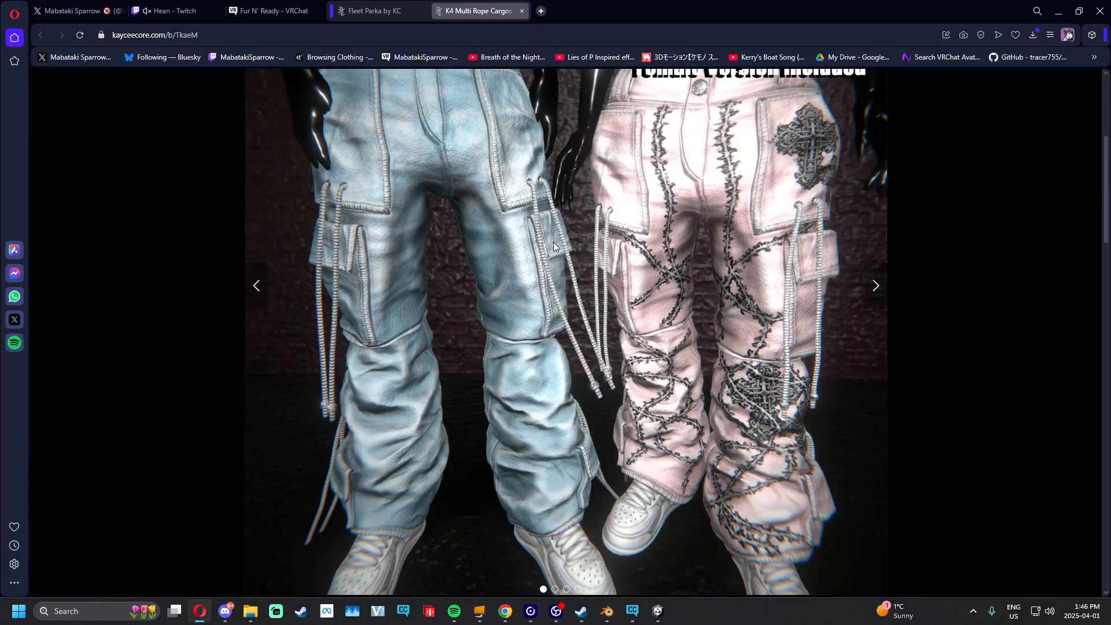
Return to Blender's file browser and import Cargos (Inclusive Male).fbx from the recent K4 Multi Rope Cargos folder
mouse_move(607, 615)
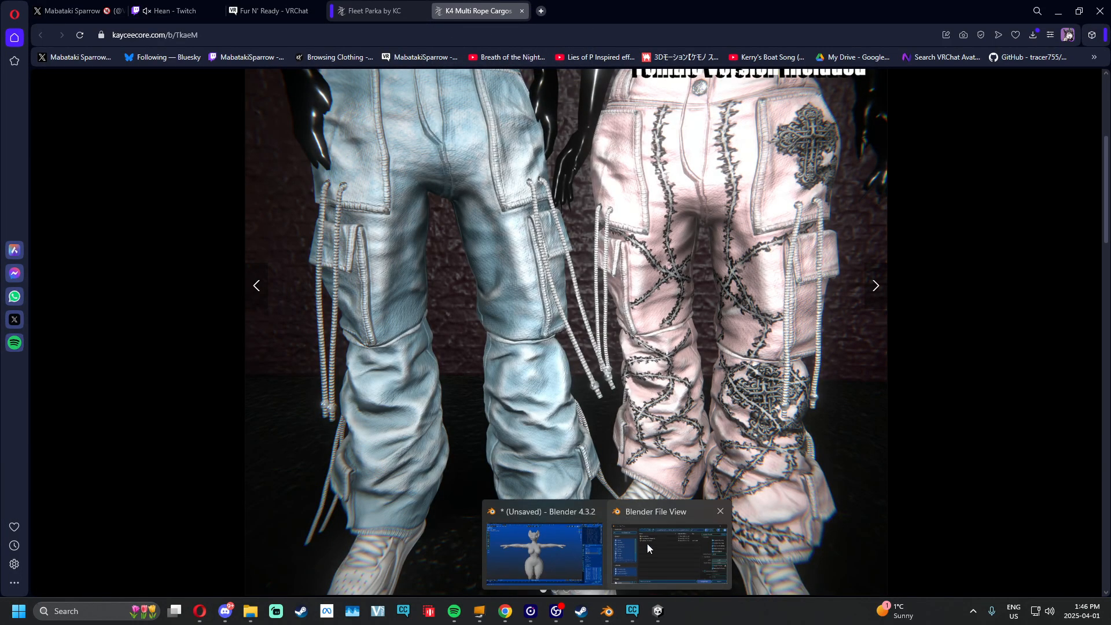
left_click(647, 544)
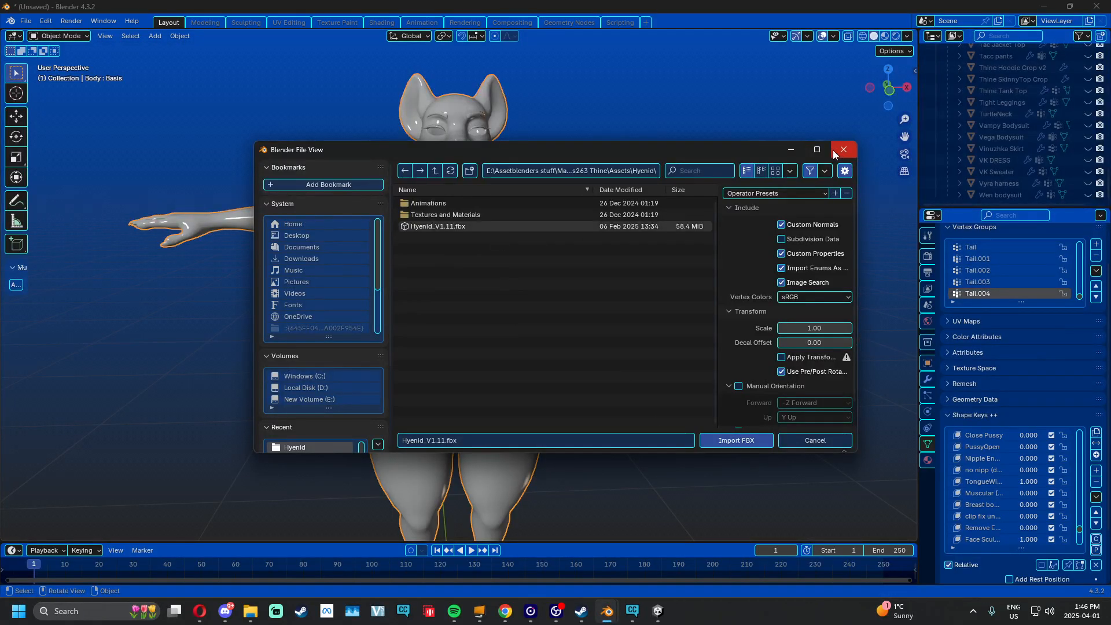
scroll(382, 368, "down", 4)
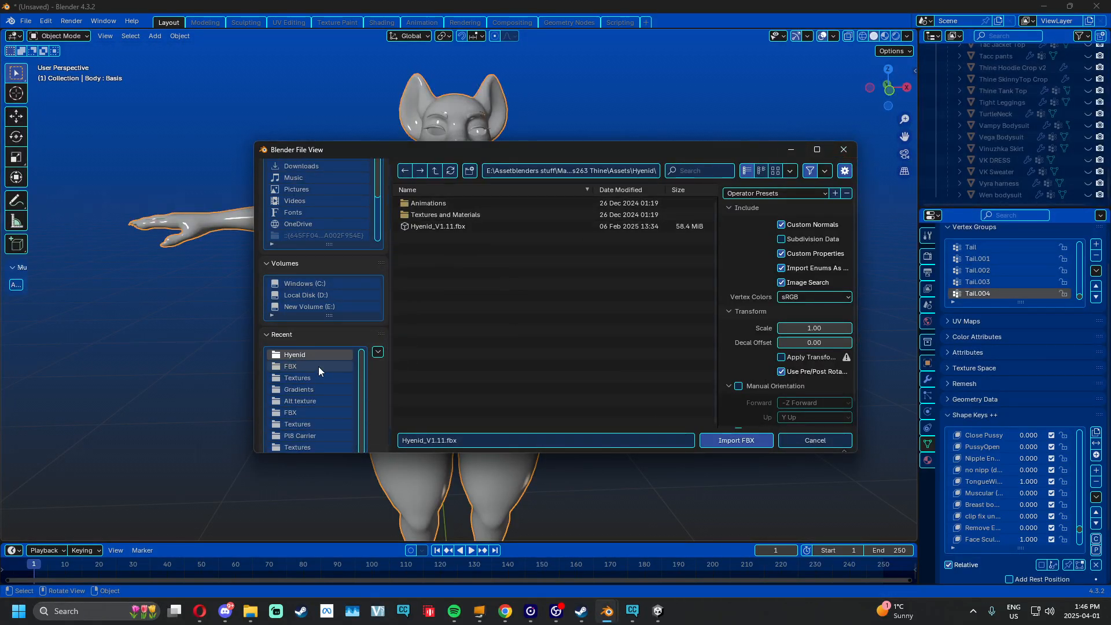
scroll(313, 420, "down", 1)
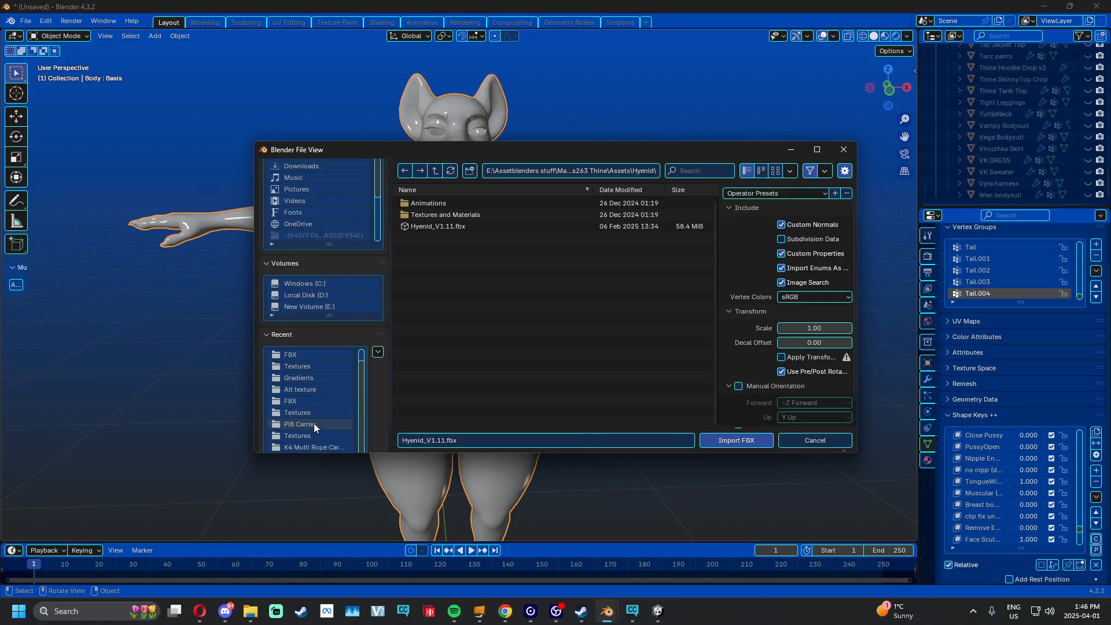
left_click(310, 447)
left_click(462, 216)
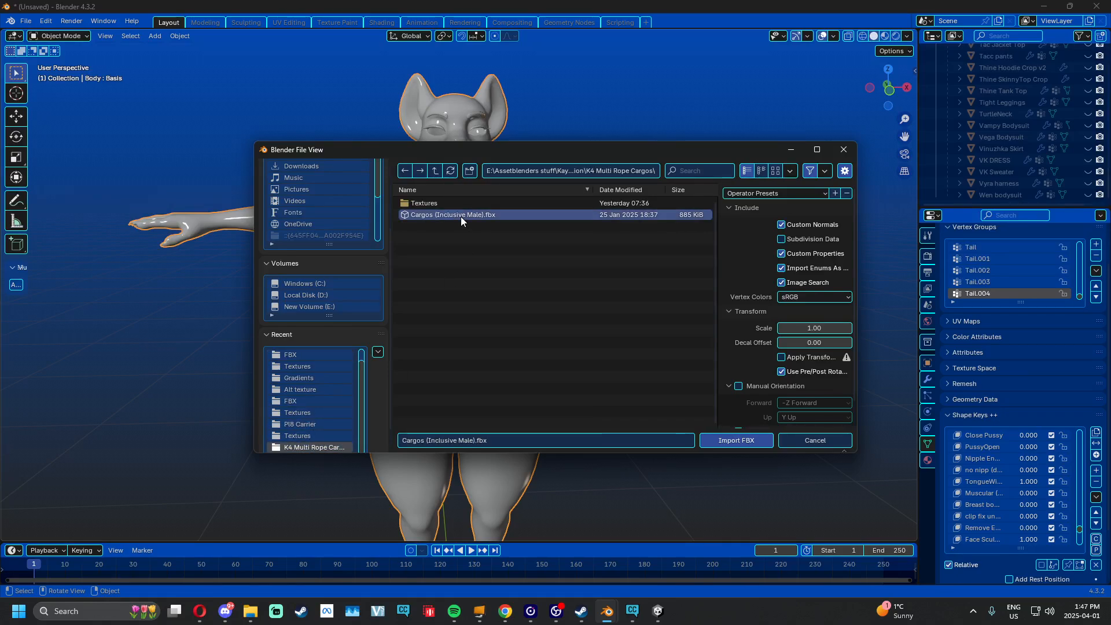
left_click(744, 441)
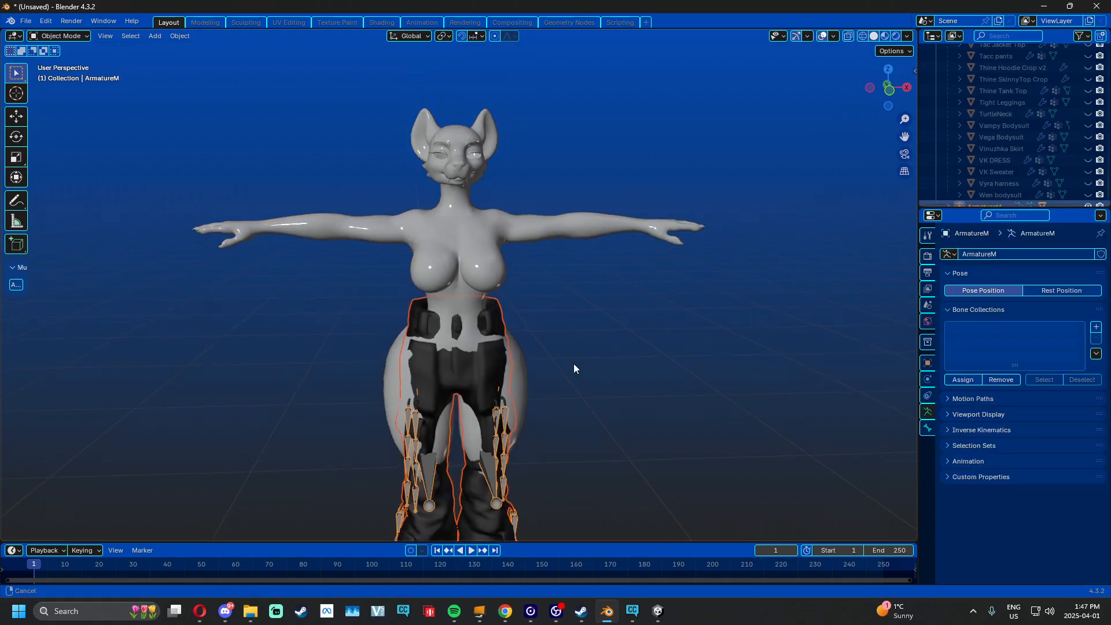
Scale the imported cargo pants' armature down slightly towards the body's proportions
middle_click_drag(574, 368, 684, 254)
scroll(1005, 184, "down", 1)
key("s")
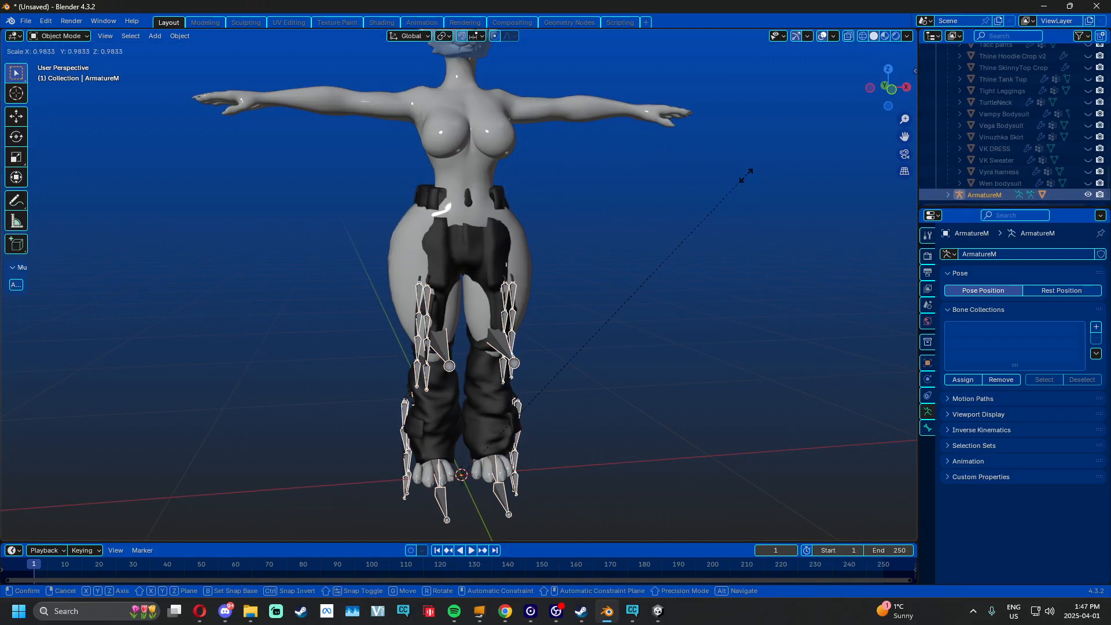
left_click(714, 195)
Select the Body mesh and set its "Thicker bo..." shape key to 0
middle_click_drag(714, 194, 591, 220)
left_click(486, 213)
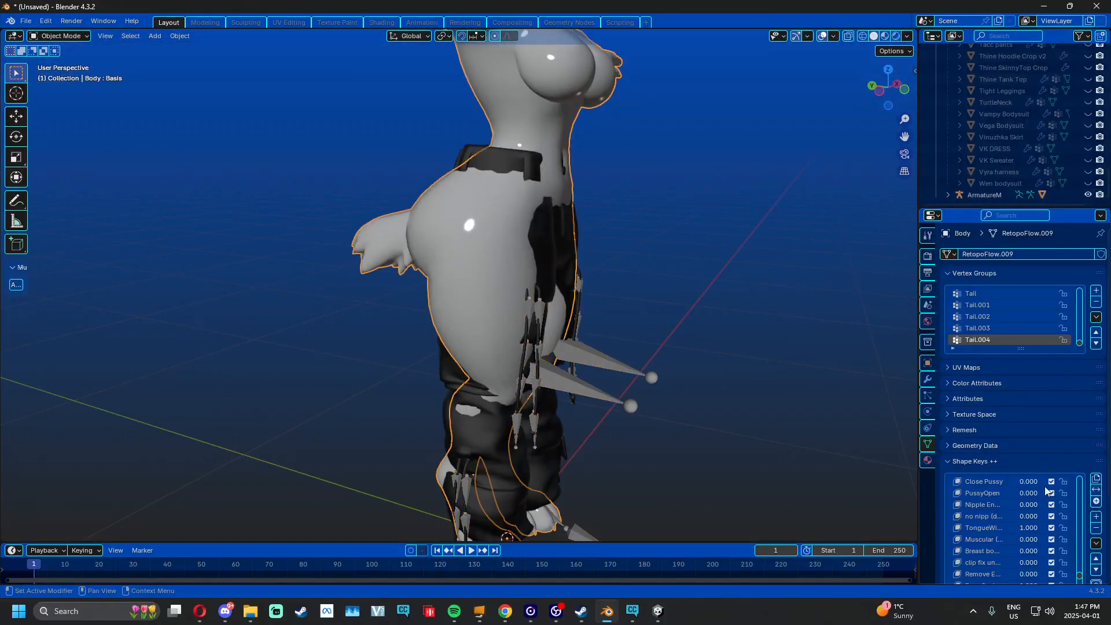
scroll(1107, 523, "down", 5)
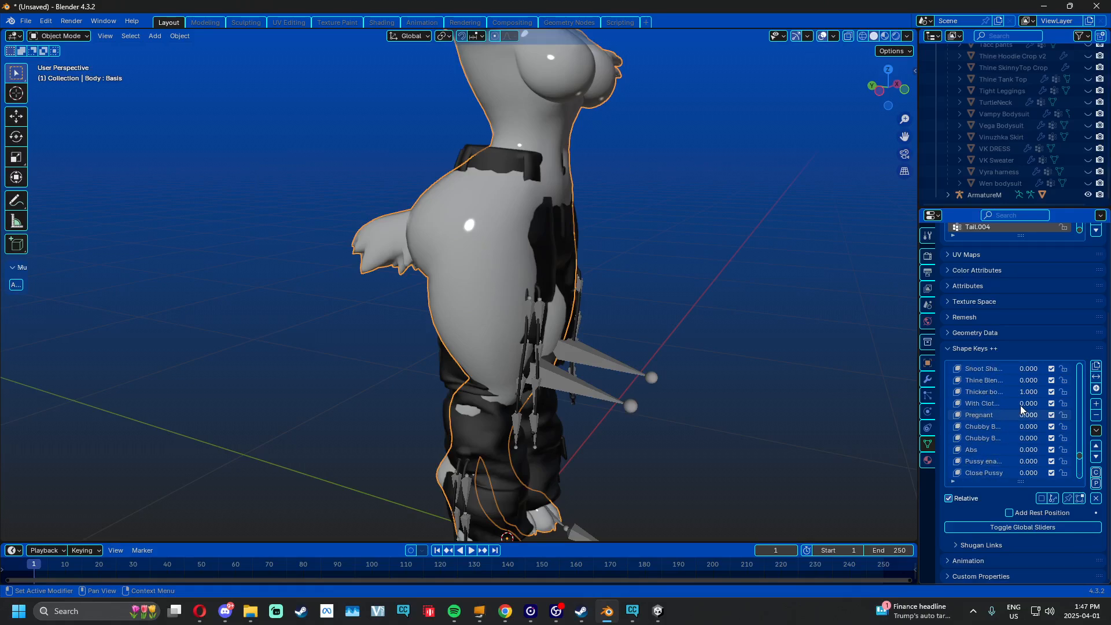
left_click_drag(1031, 390, 978, 391)
Select ArmatureM and rescale it with the cargo pants to match the slimmer body
middle_click_drag(669, 289, 579, 390)
left_click(581, 389)
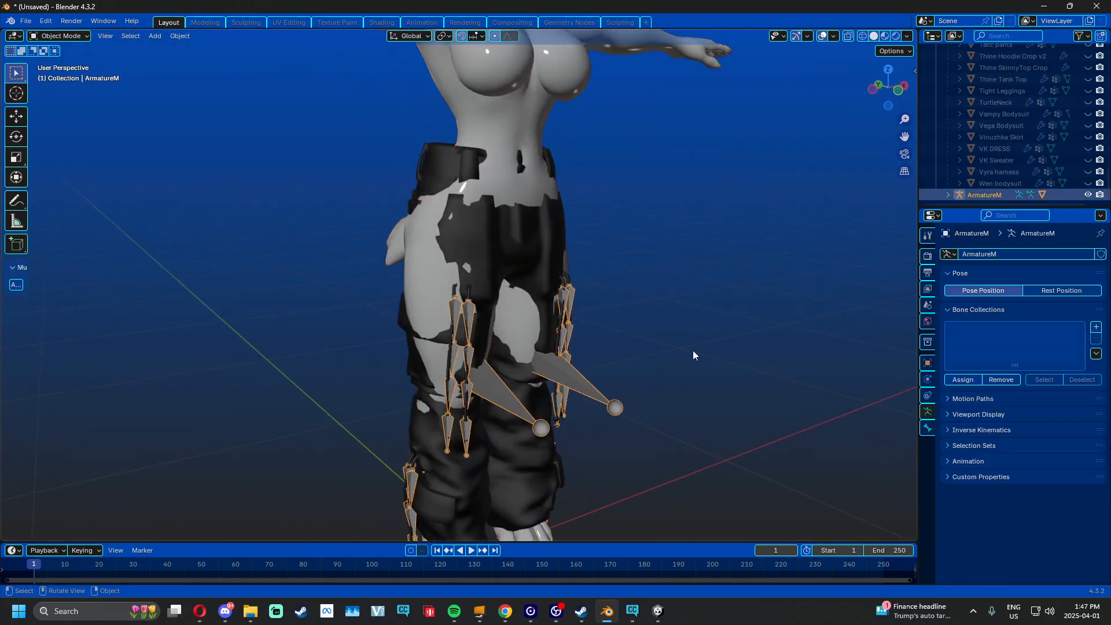
key("s")
left_click(690, 350)
middle_click_drag(690, 349, 373, 242)
left_click(670, 365)
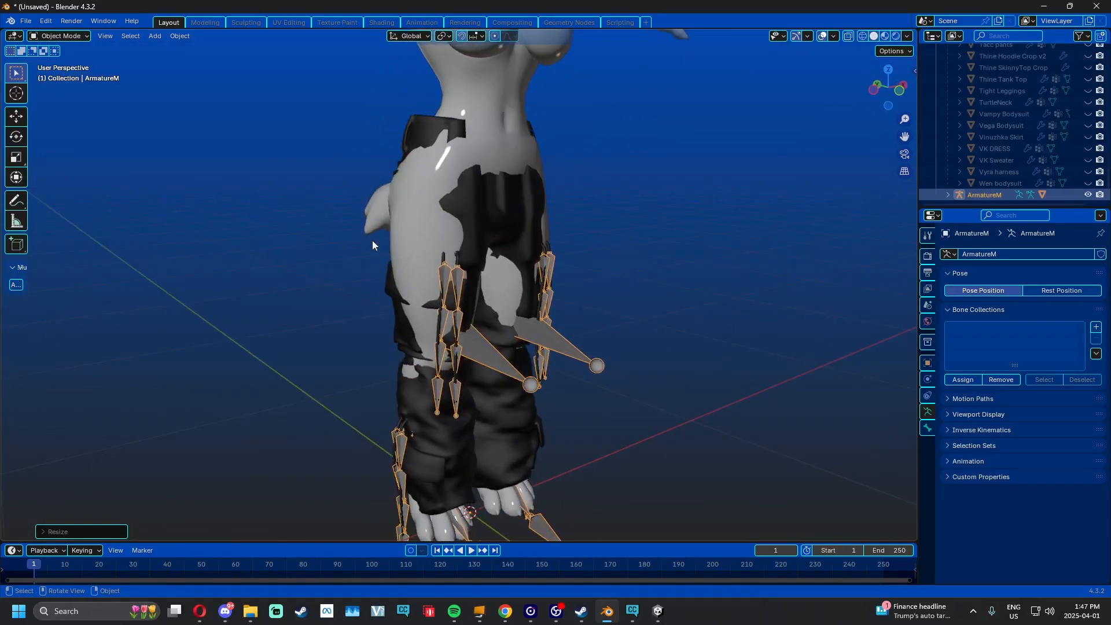
Put ArmatureM into Edit Mode and select the uppermost string bones on the left leg
left_click(42, 39)
left_click(56, 62)
middle_click_drag(669, 321, 443, 240)
scroll(637, 311, "up", 2)
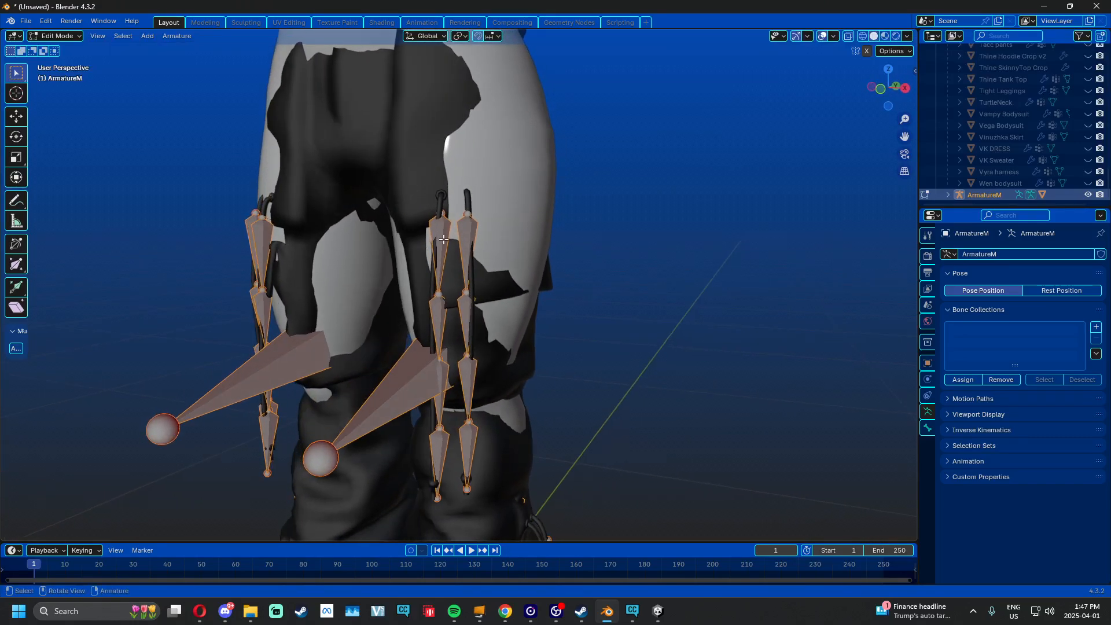
left_click(440, 234)
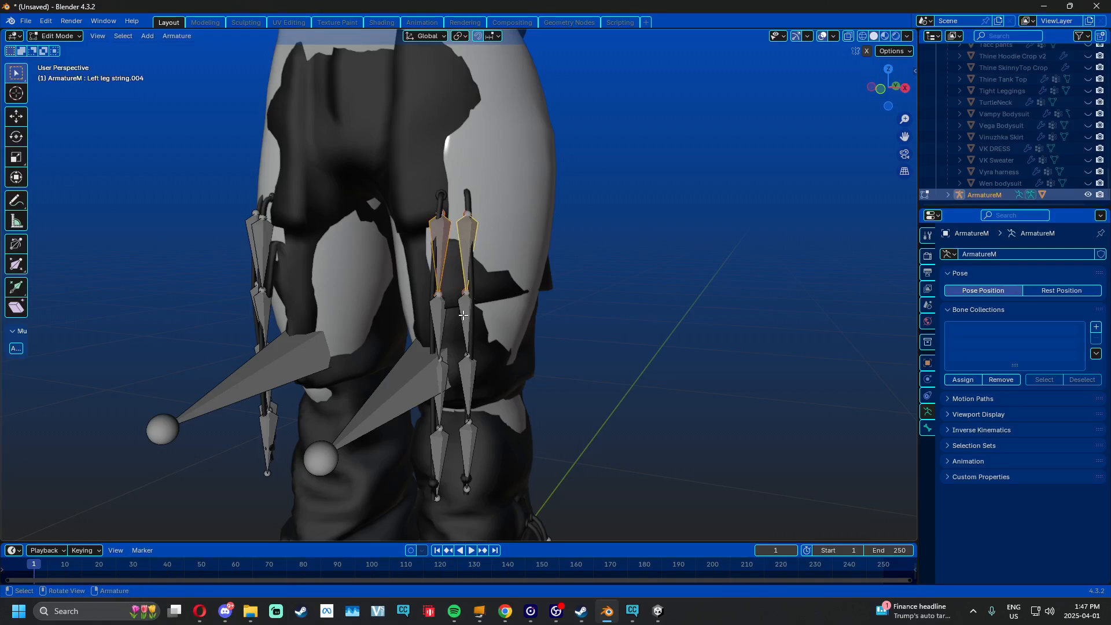
mouse_move(463, 315)
middle_mouse_down()
mouse_move(512, 305)
mouse_move(466, 303)
middle_mouse_up()
Switch the viewport shading to Wireframe to expose the armature bones inside the cargo pants
key("z")
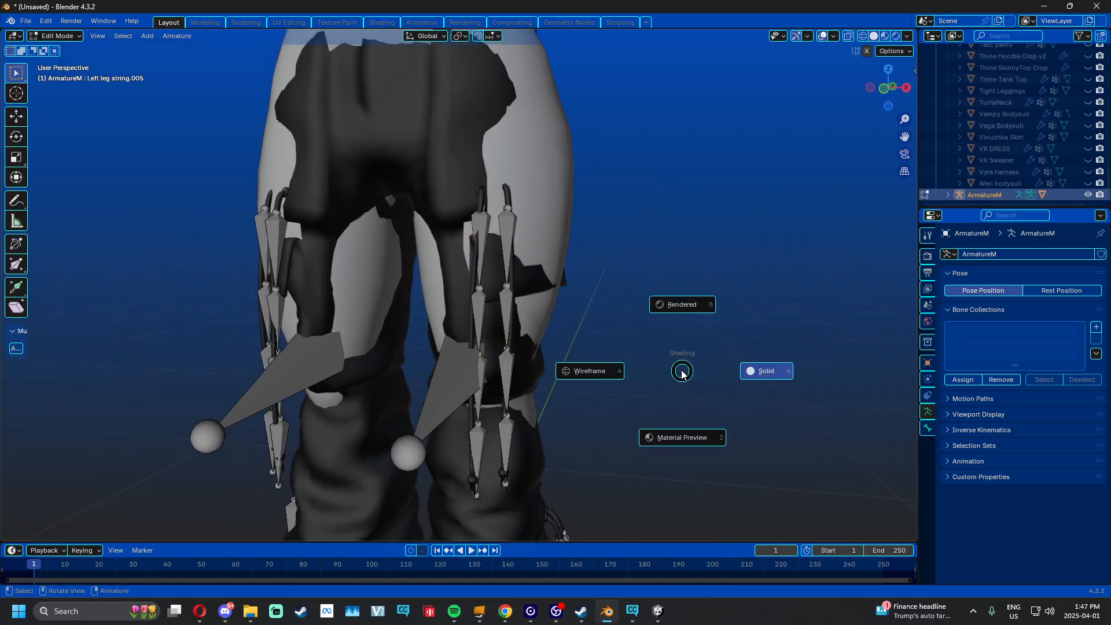
left_click(600, 371)
mouse_move(601, 370)
middle_mouse_down()
mouse_move(633, 377)
mouse_move(580, 376)
mouse_move(455, 309)
mouse_move(644, 282)
middle_mouse_up()
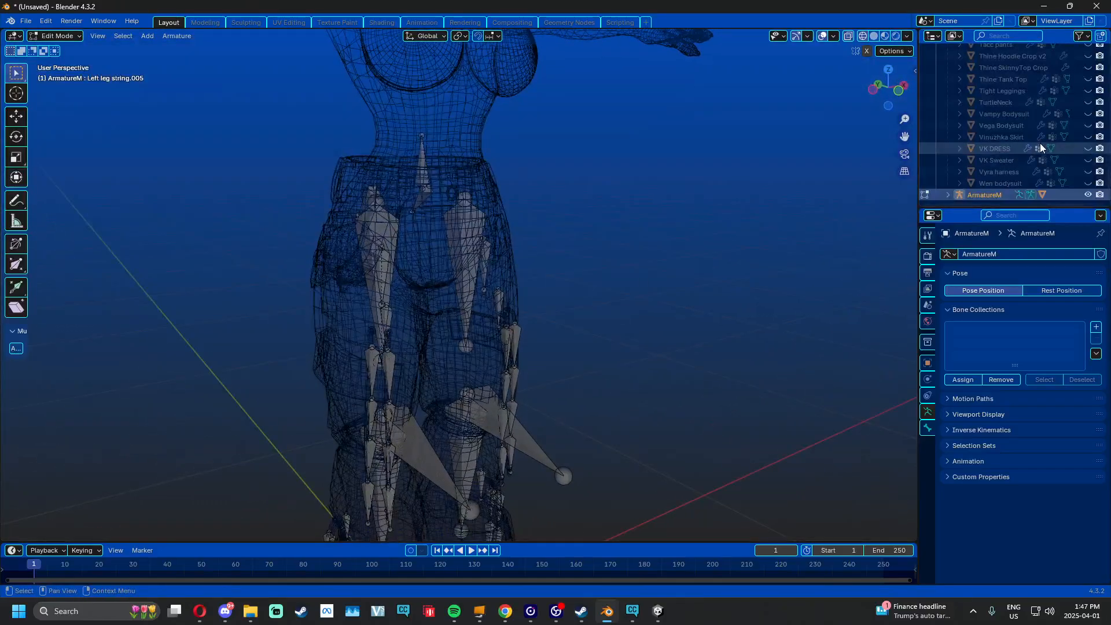
Add both upper leg bones and both leg jiggle bones of ArmatureM to the hip bone selection
scroll(1036, 145, "up", 8)
middle_click_drag(473, 272, 439, 229)
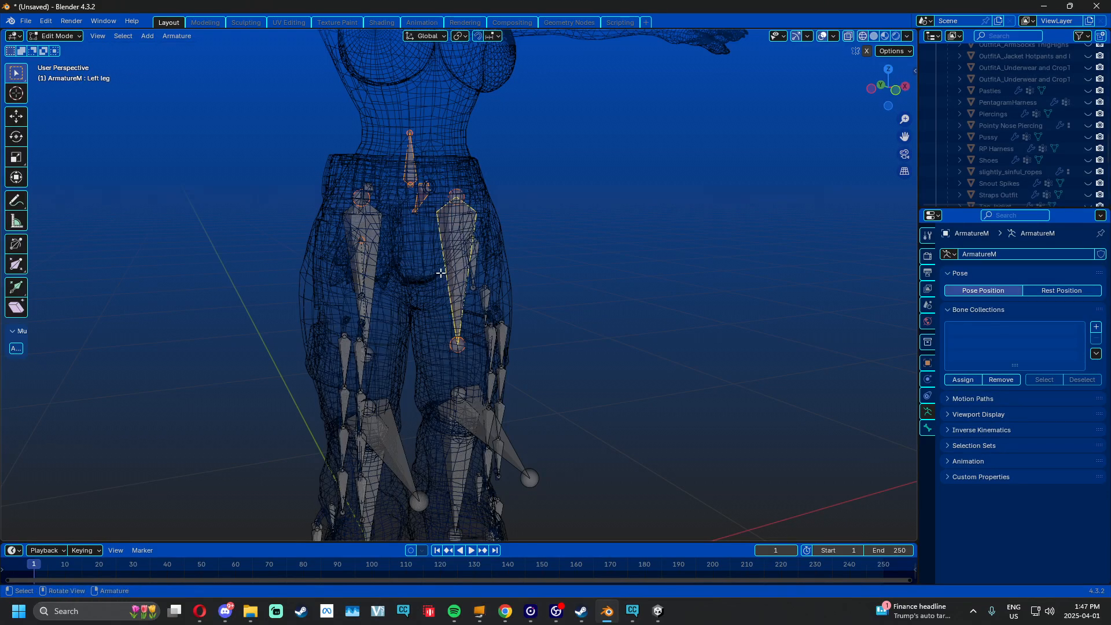
left_click(380, 241)
middle_click_drag(380, 240, 355, 239)
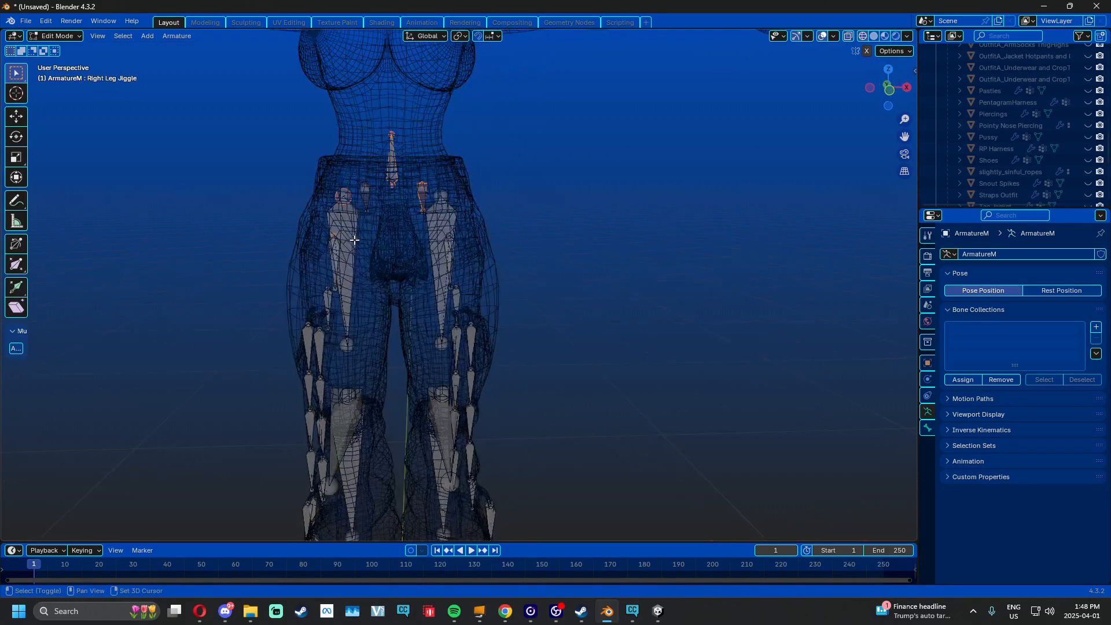
left_click(435, 246, "shift")
middle_click_drag(435, 246, 494, 235)
scroll(496, 215, "up", 4)
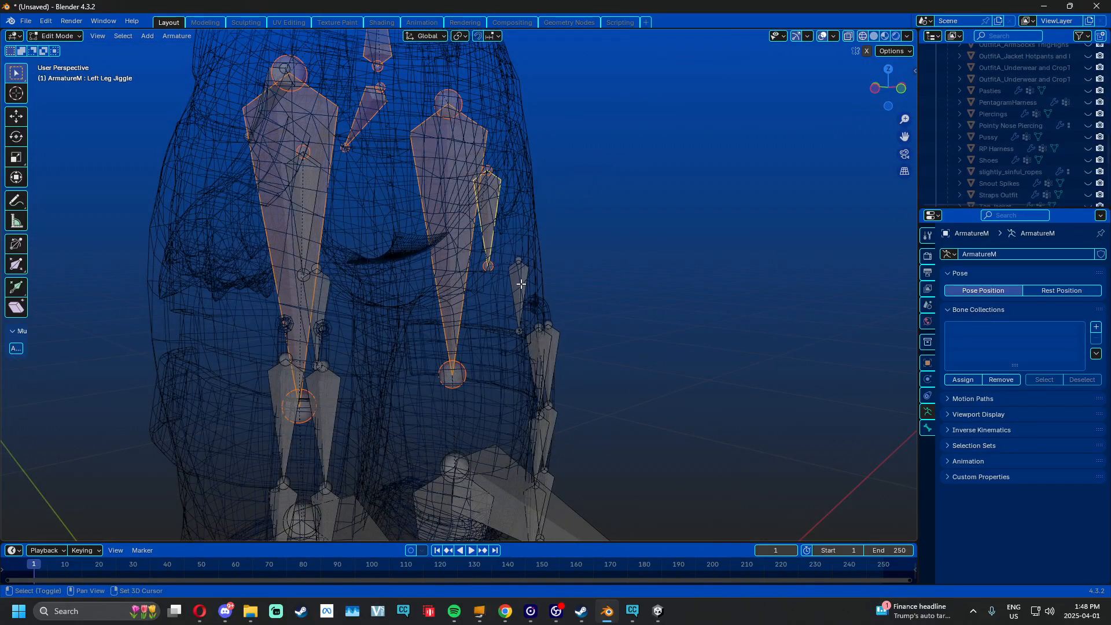
middle_click_drag(520, 284, 454, 288)
left_click(453, 233, "shift")
middle_click_drag(452, 232, 402, 238)
middle_click_drag(331, 389, 393, 193, "shift")
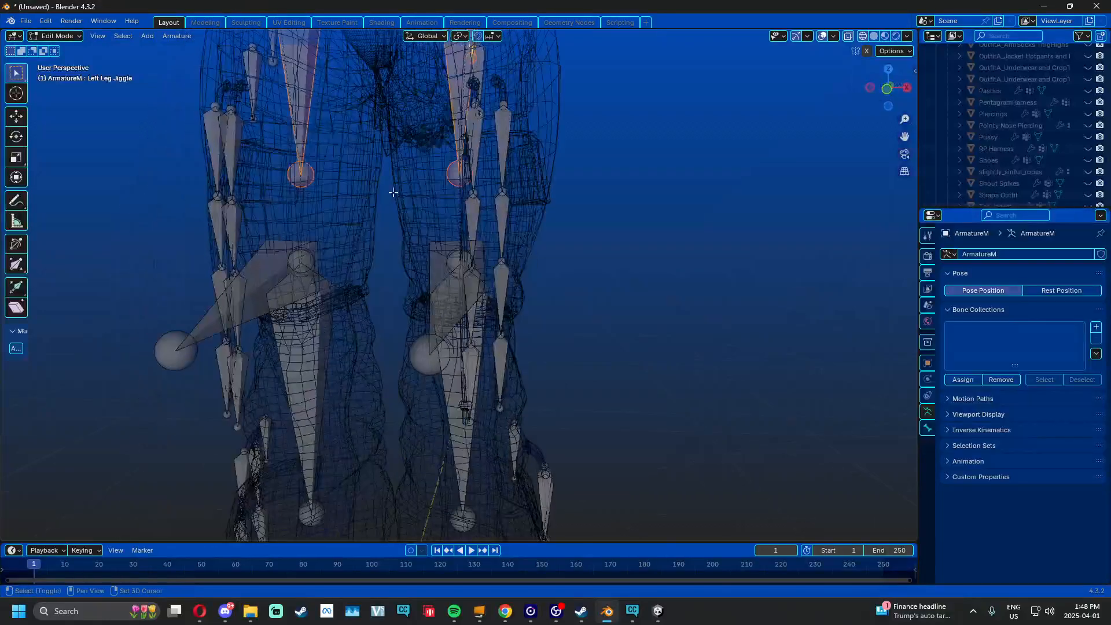
Add the right knee cap and both lower leg, foot and toe bones to the selection
left_click(269, 290, "shift")
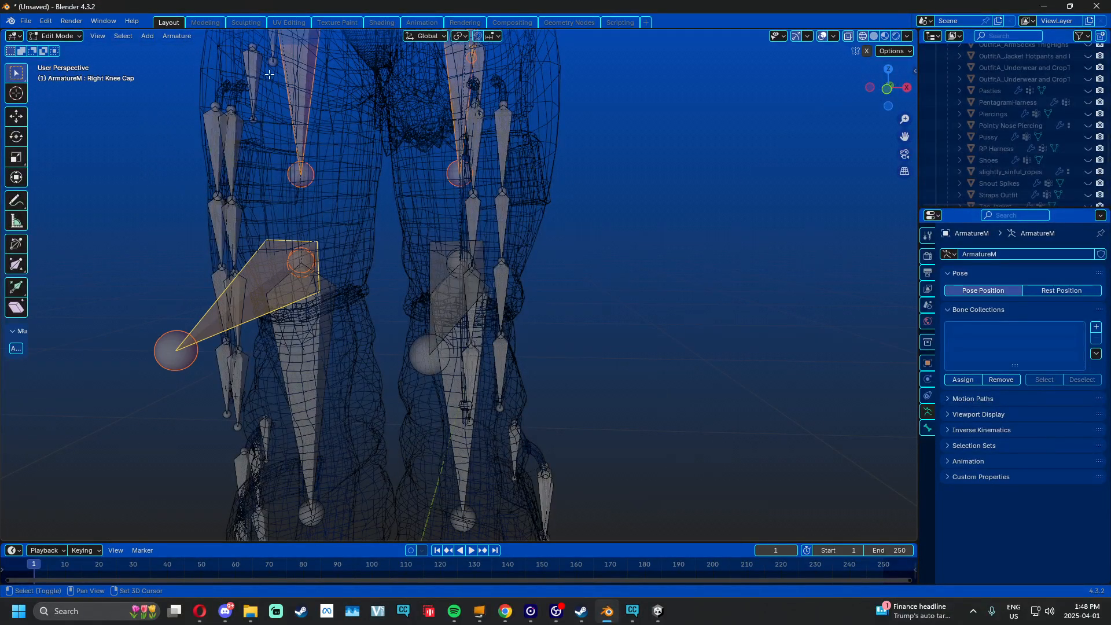
scroll(273, 71, "down", 3)
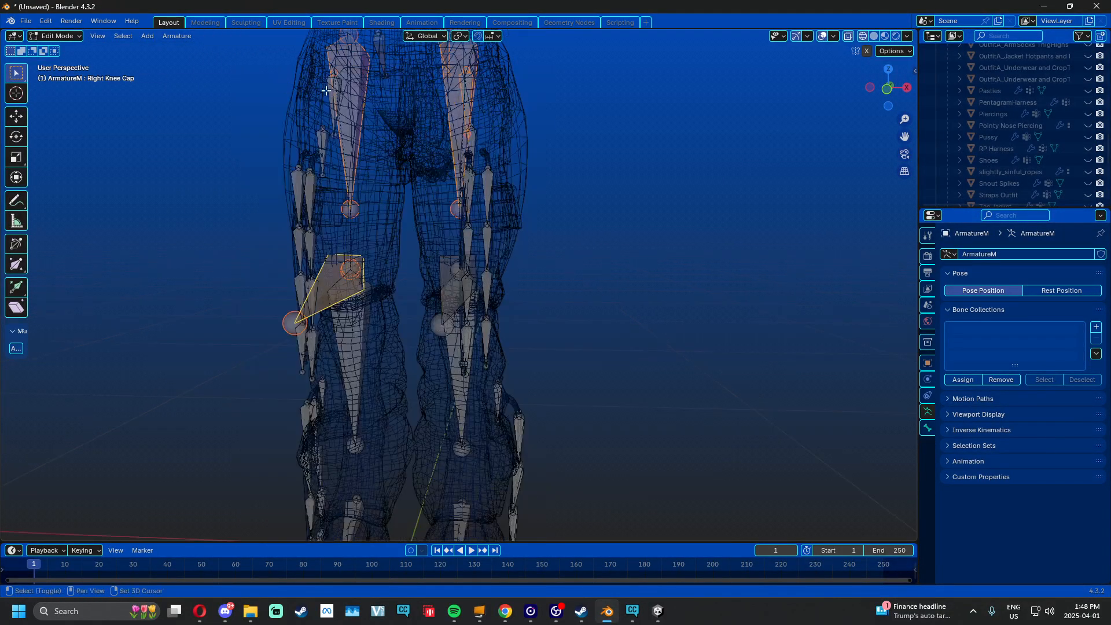
middle_click_drag(344, 102, 469, 216)
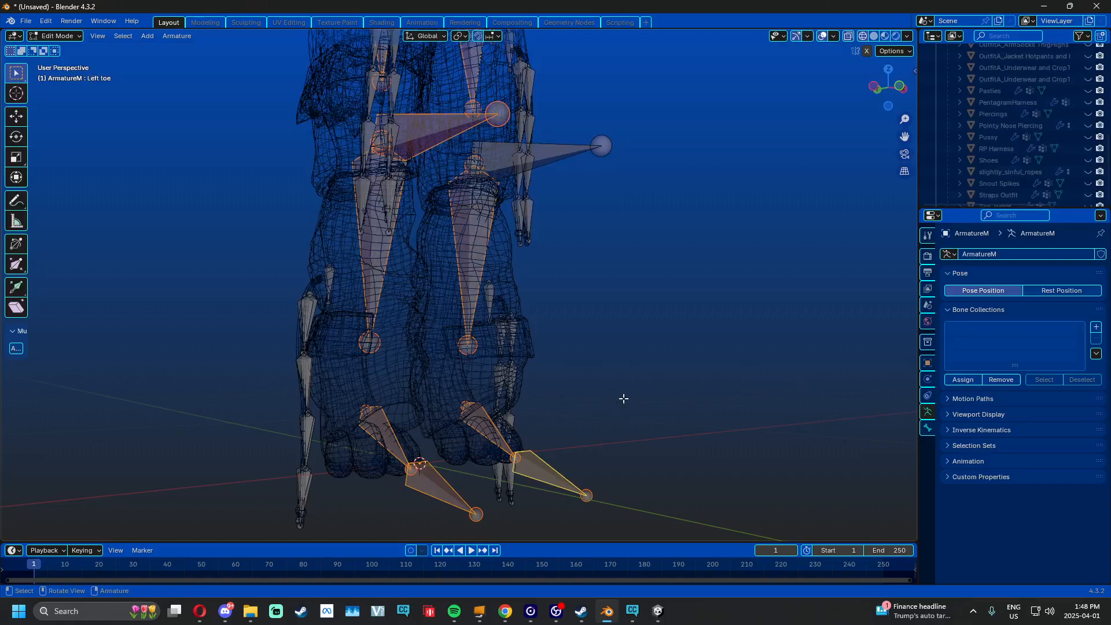
Add the remaining unselected bone at the back of the hips to the selection with Circle Select
middle_click_drag(624, 399, 504, 253)
scroll(665, 201, "down", 5)
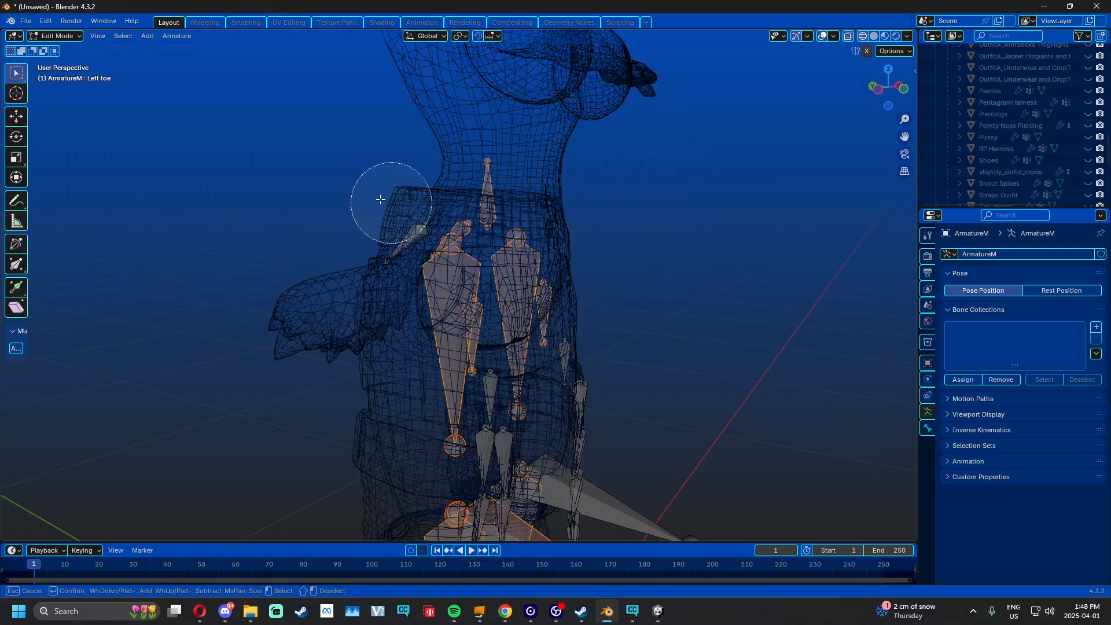
left_click(382, 223)
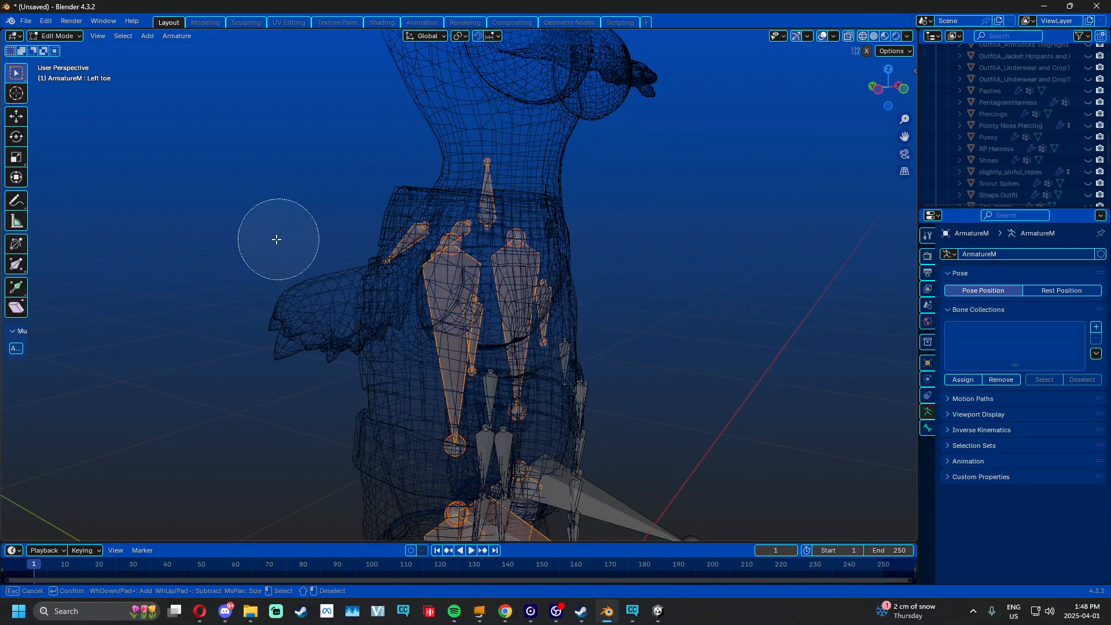
key("Escape")
middle_click_drag(623, 230, 474, 276)
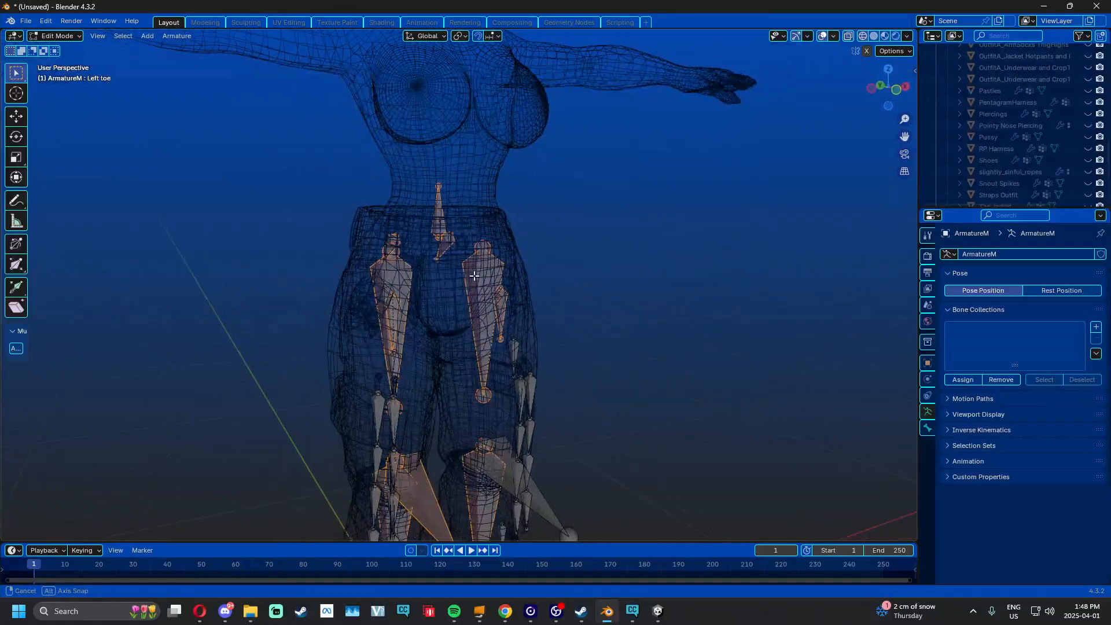
key("c")
mouse_move(561, 231)
middle_mouse_down()
mouse_move(382, 261)
mouse_move(350, 233)
middle_mouse_up()
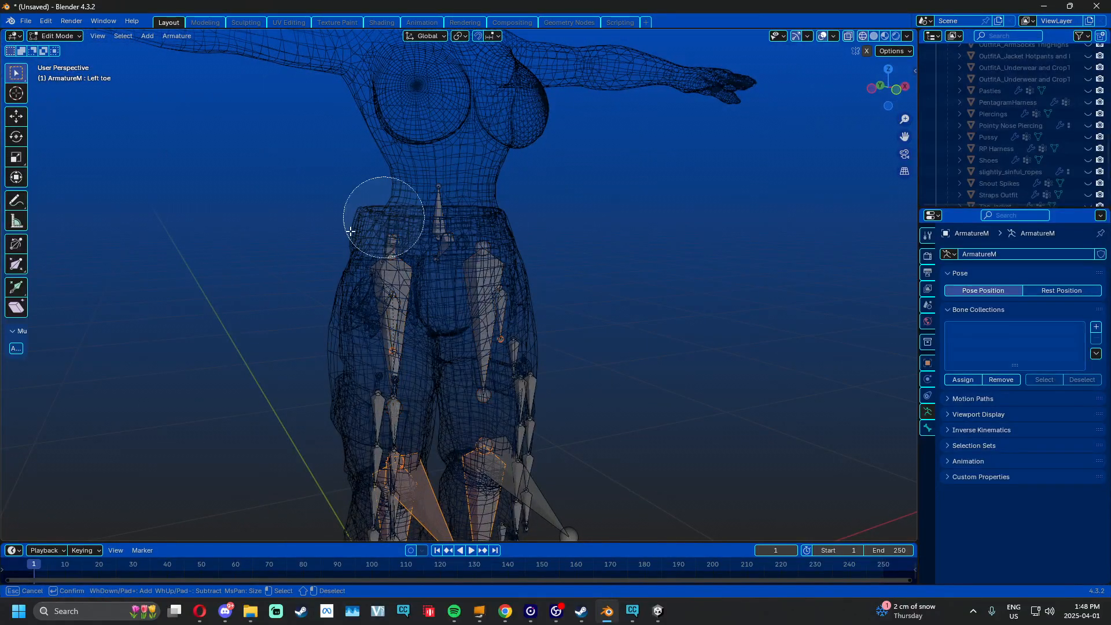
key("Escape")
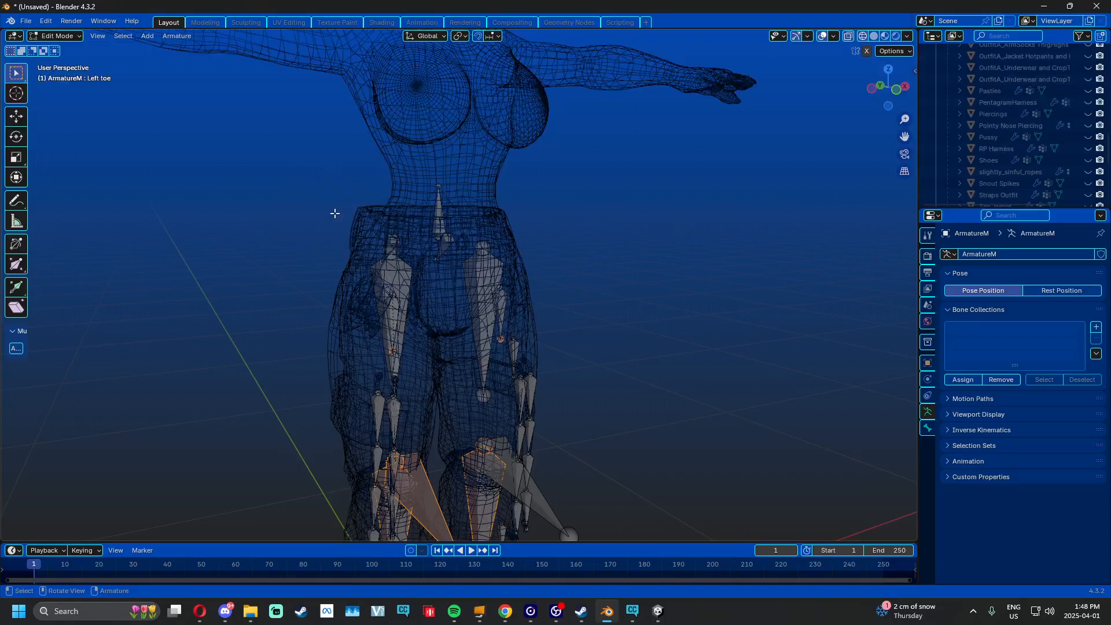
key("ctrl+z")
Delete the selected hip, leg, knee, foot and toe bones from ArmatureM and return to Object Mode
middle_click_drag(583, 285, 528, 285)
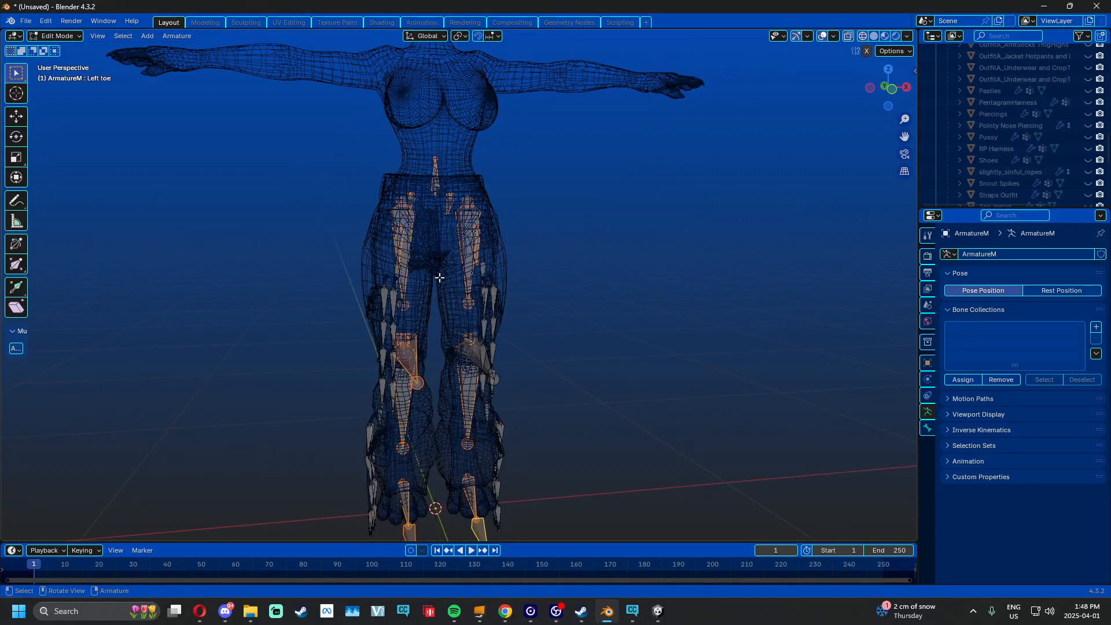
key("x")
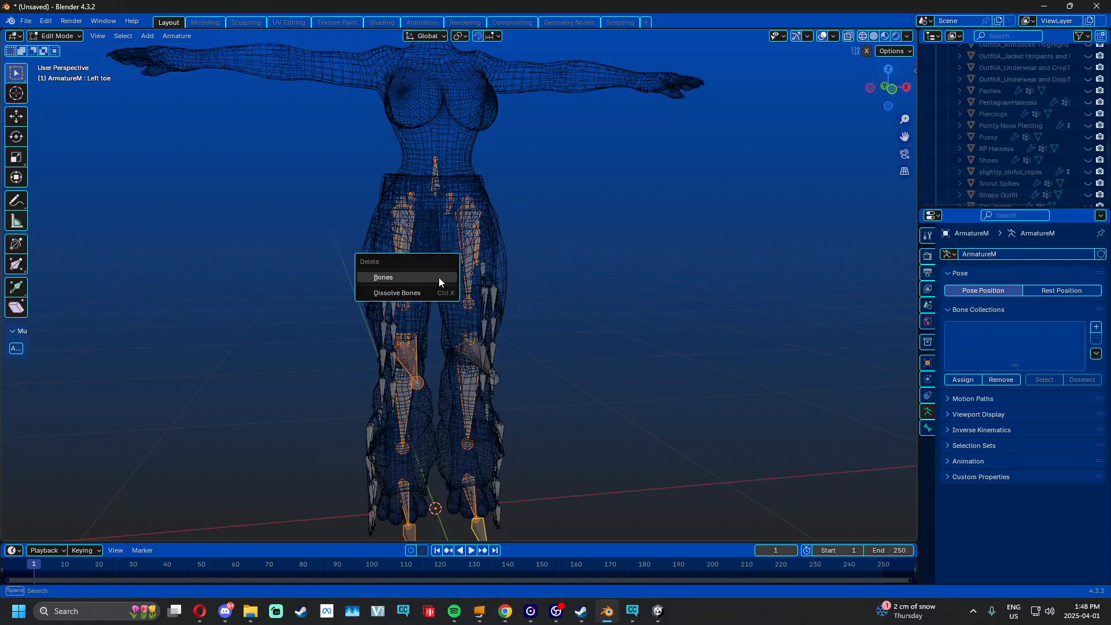
left_click(439, 277)
middle_click_drag(513, 296, 578, 308)
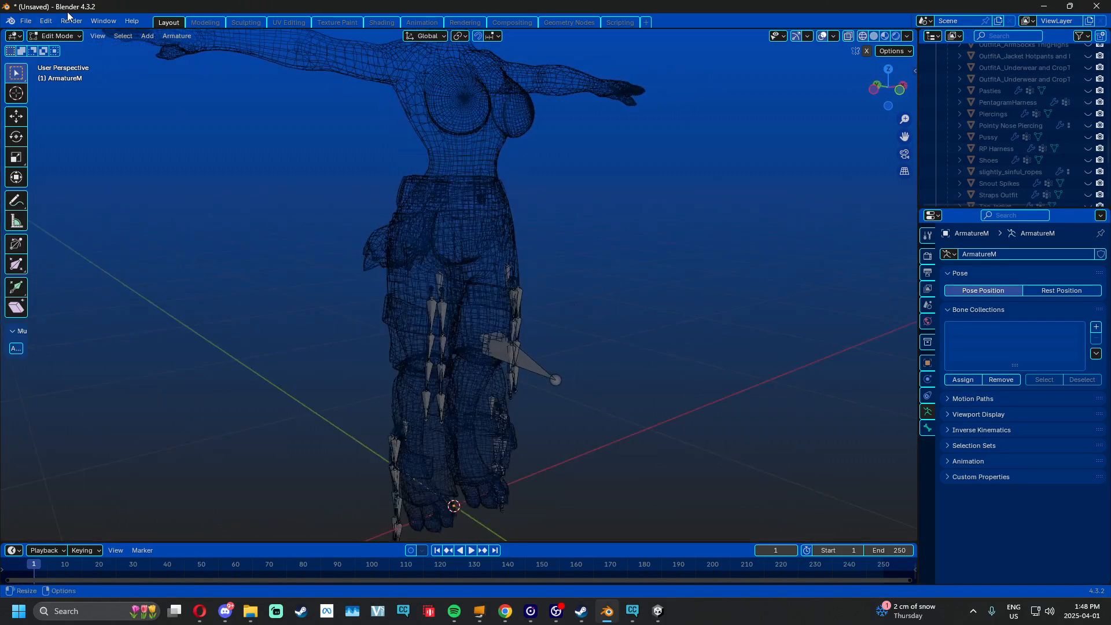
left_click(56, 36)
left_click(61, 47)
scroll(605, 324, "up", 3)
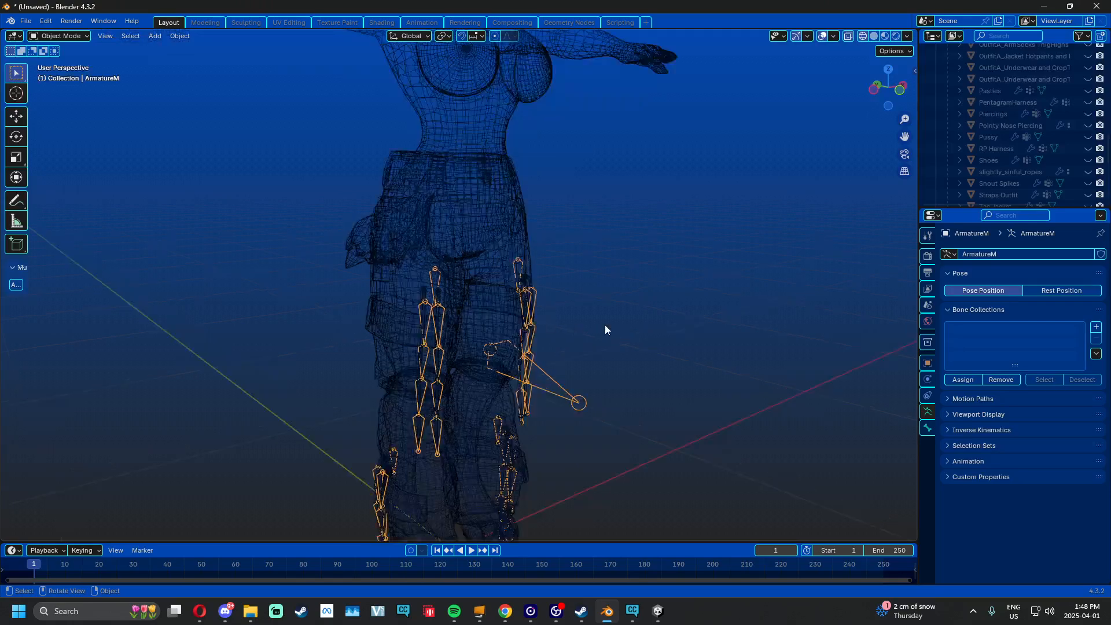
Delete the remaining left knee cap bone from ArmatureM in Edit Mode and return to Object Mode
key("Tab")
middle_click_drag(581, 297, 478, 358)
key("x")
left_click(478, 358)
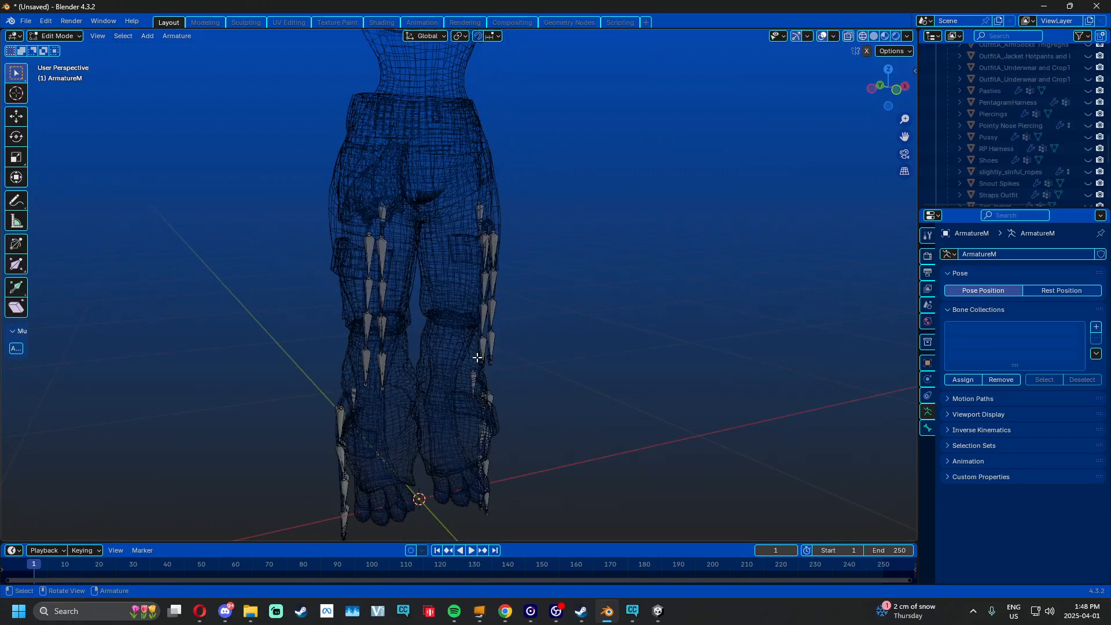
left_click(56, 36)
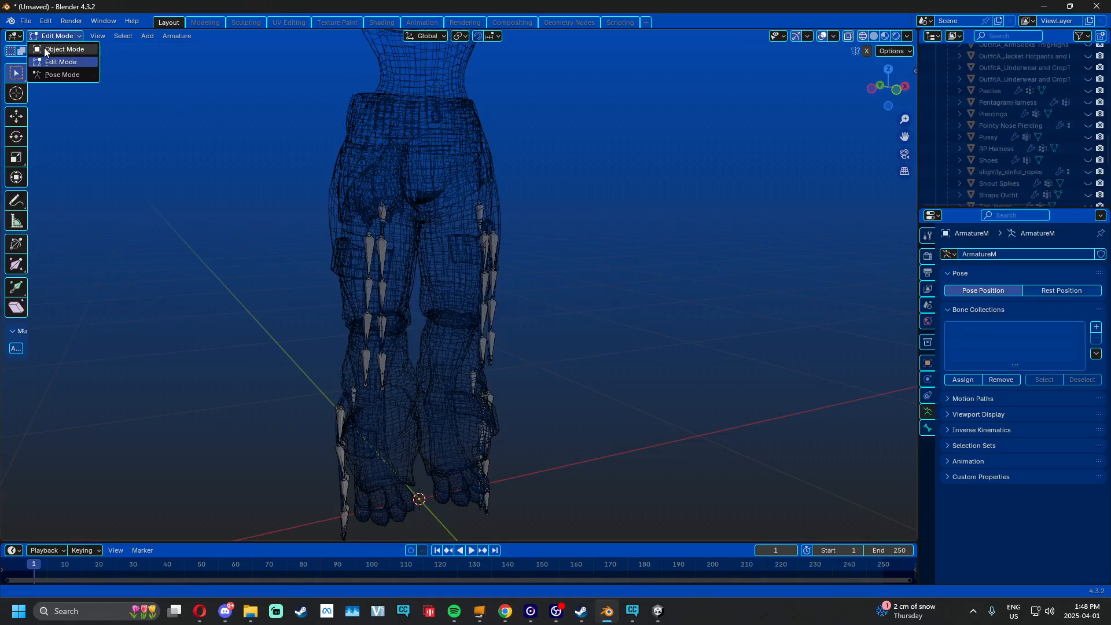
left_click(61, 48)
Select the Cargos mesh and switch it to Sculpt Mode
middle_click_drag(501, 258, 558, 241)
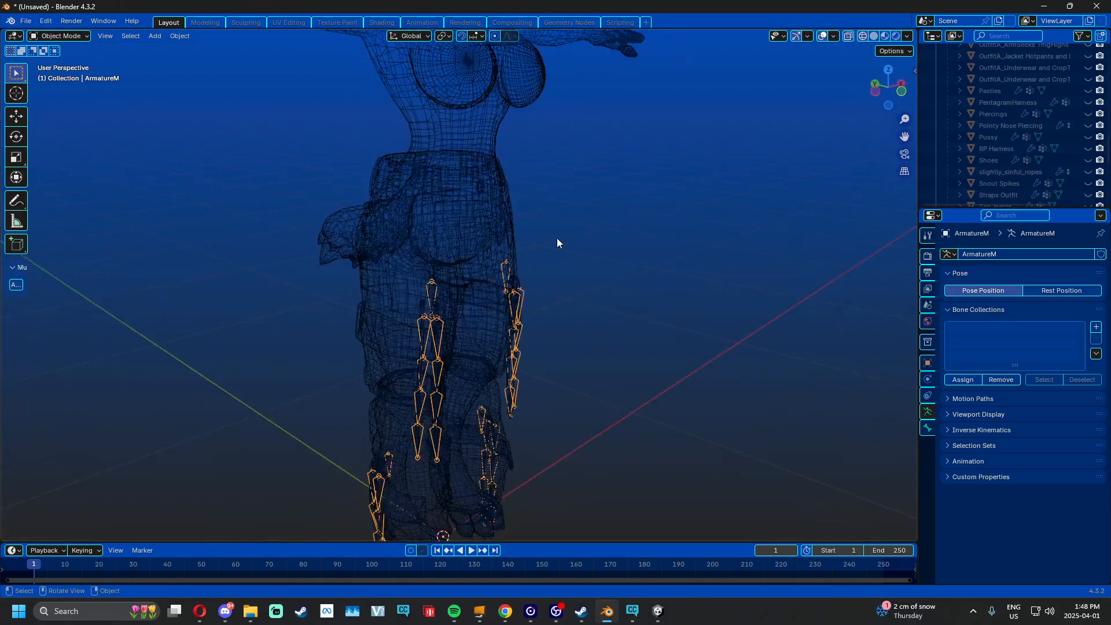
left_click(508, 222)
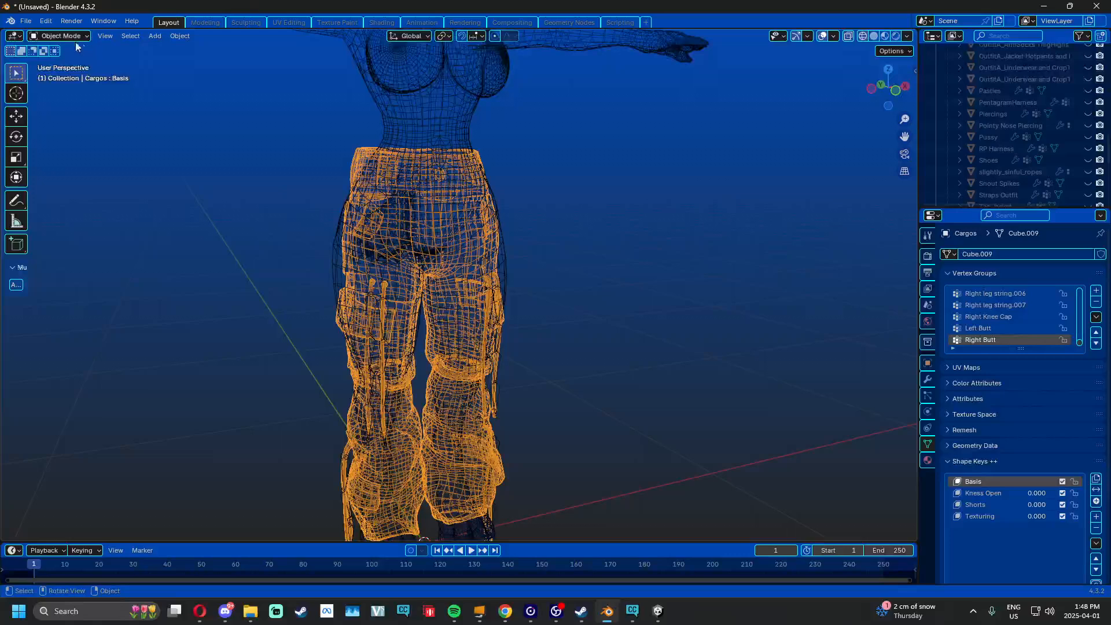
left_click(58, 36)
left_click(64, 74)
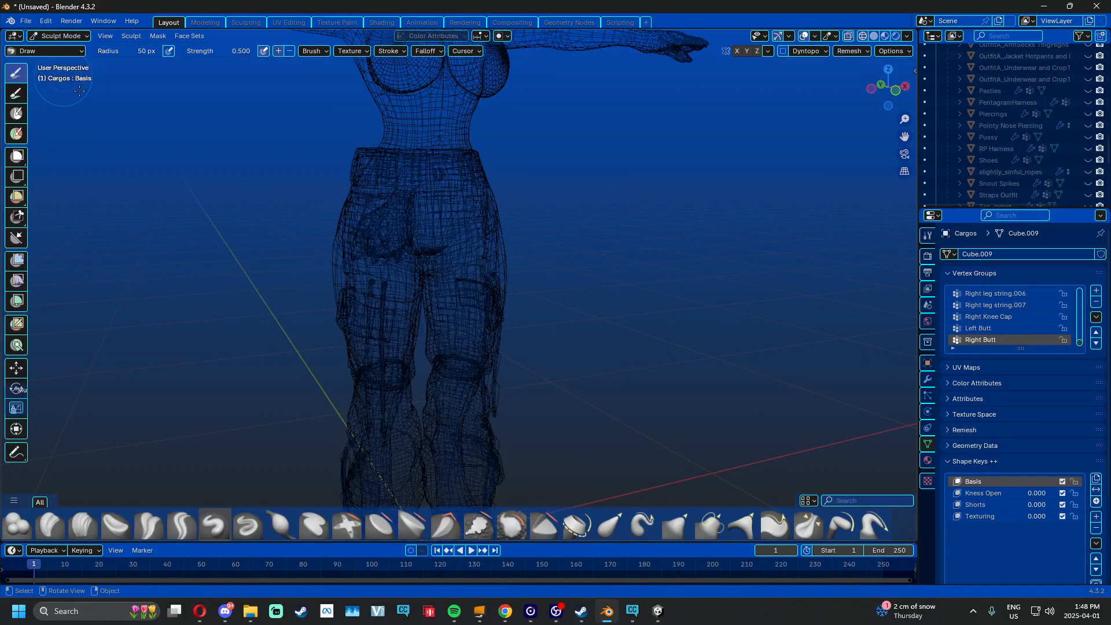
In Solid shading, set the sculpt brush radius to 187 px and choose the Elastic Grab brush
key("z")
left_click(575, 213)
middle_click_drag(575, 213, 452, 221)
right_click(449, 220)
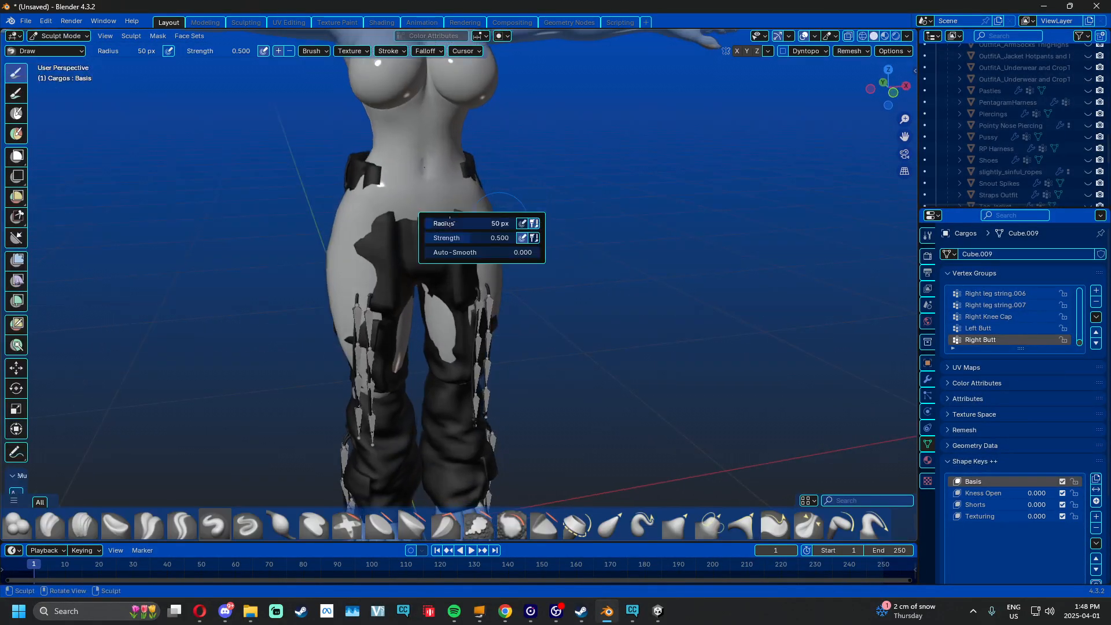
left_click_drag(469, 224, 474, 224)
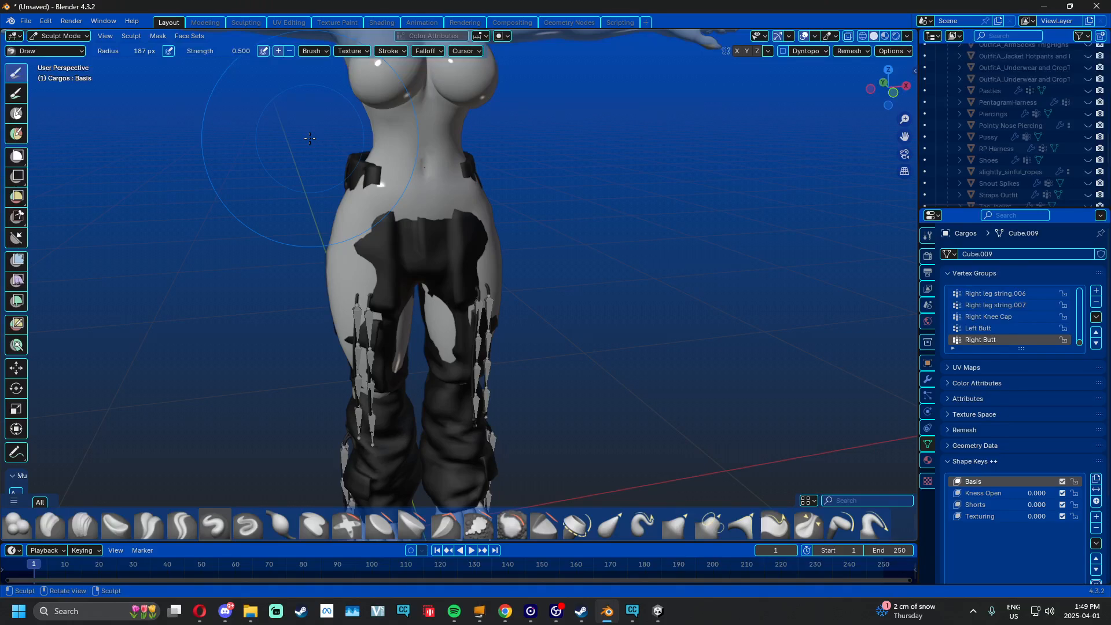
left_click(31, 52)
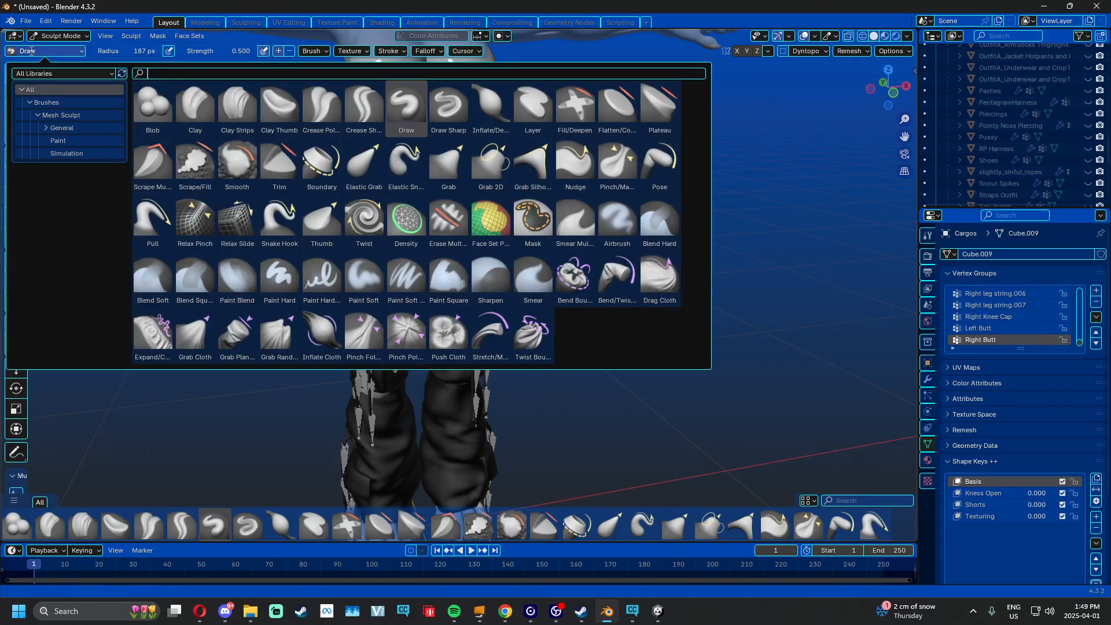
left_click(362, 165)
Reshape the Cargos waistband around the front and side of the body's waist with Elastic Grab
middle_click_drag(553, 165, 497, 215, "shift")
scroll(536, 246, "up", 4)
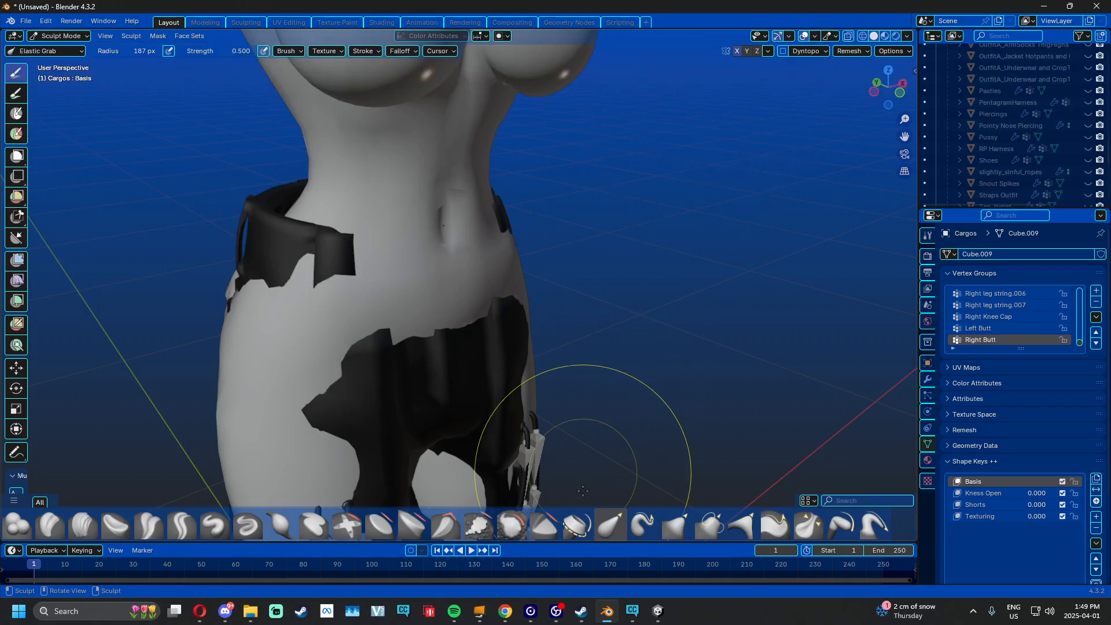
middle_click_drag(645, 372, 519, 231)
mouse_move(494, 264)
left_mouse_down()
mouse_move(549, 291)
mouse_move(493, 275)
left_mouse_up()
mouse_move(374, 260)
middle_mouse_down("shift")
mouse_move(496, 248)
mouse_move(466, 247)
middle_mouse_up("shift")
scroll(496, 248, "up", 2)
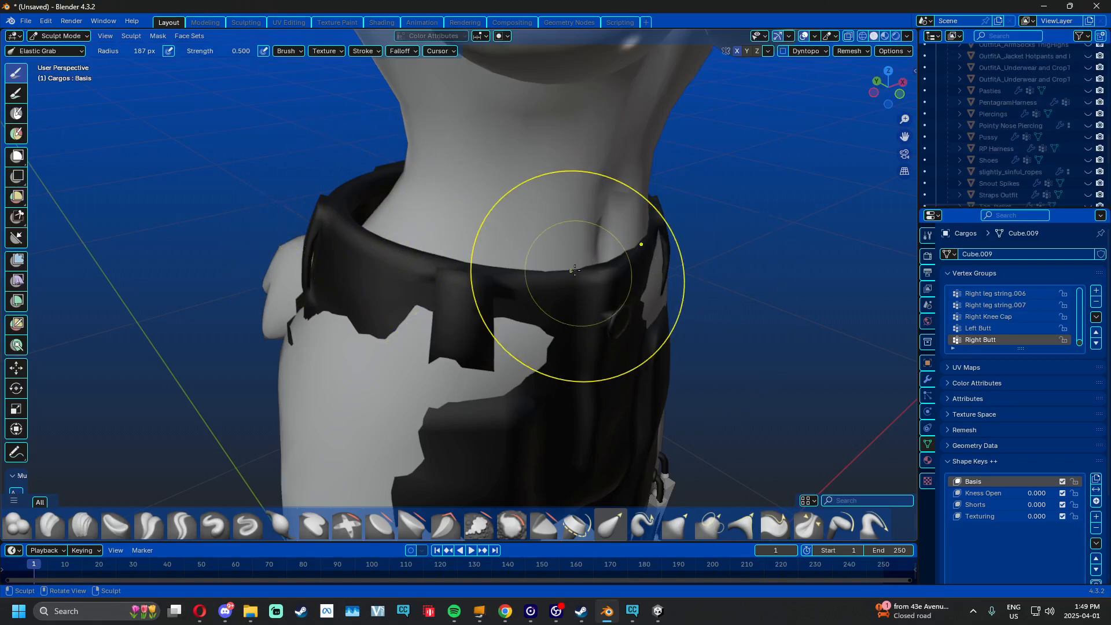
mouse_move(326, 210)
left_mouse_down()
mouse_move(439, 236)
mouse_move(447, 219)
left_mouse_up()
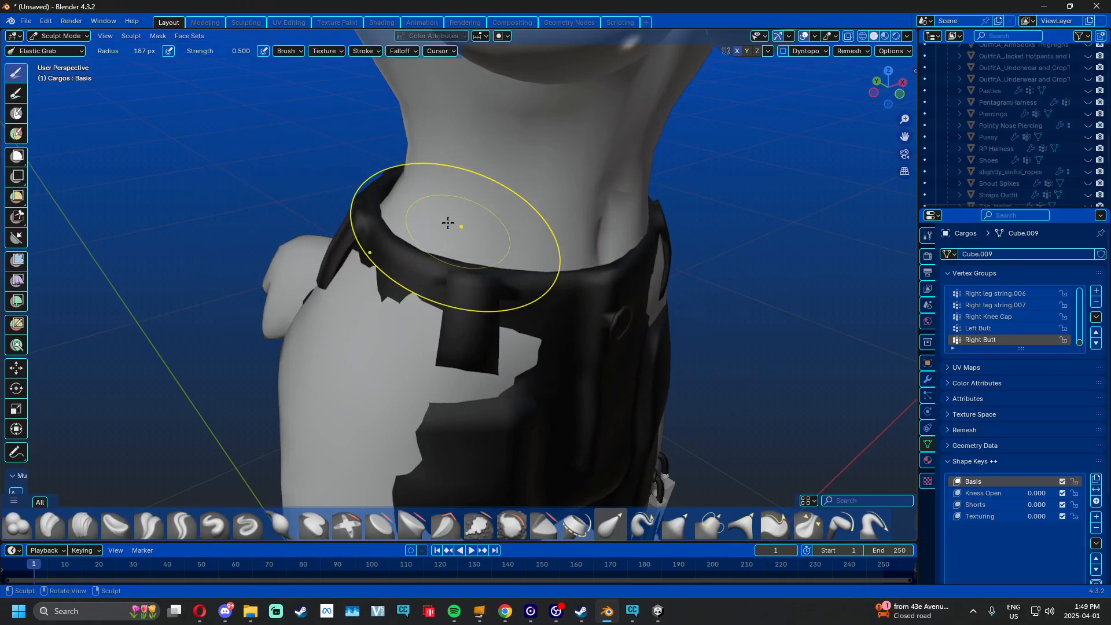
mouse_move(446, 218)
middle_mouse_down()
mouse_move(459, 236)
mouse_move(571, 179)
mouse_move(729, 211)
mouse_move(675, 251)
mouse_move(577, 242)
middle_mouse_up()
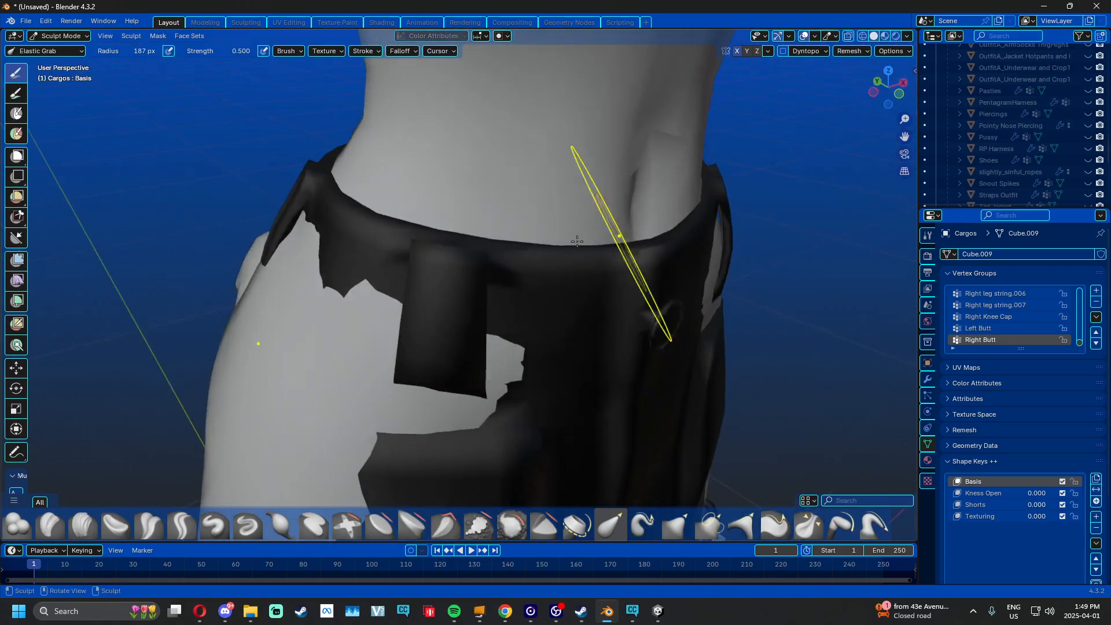
middle_click_drag(341, 194, 246, 217)
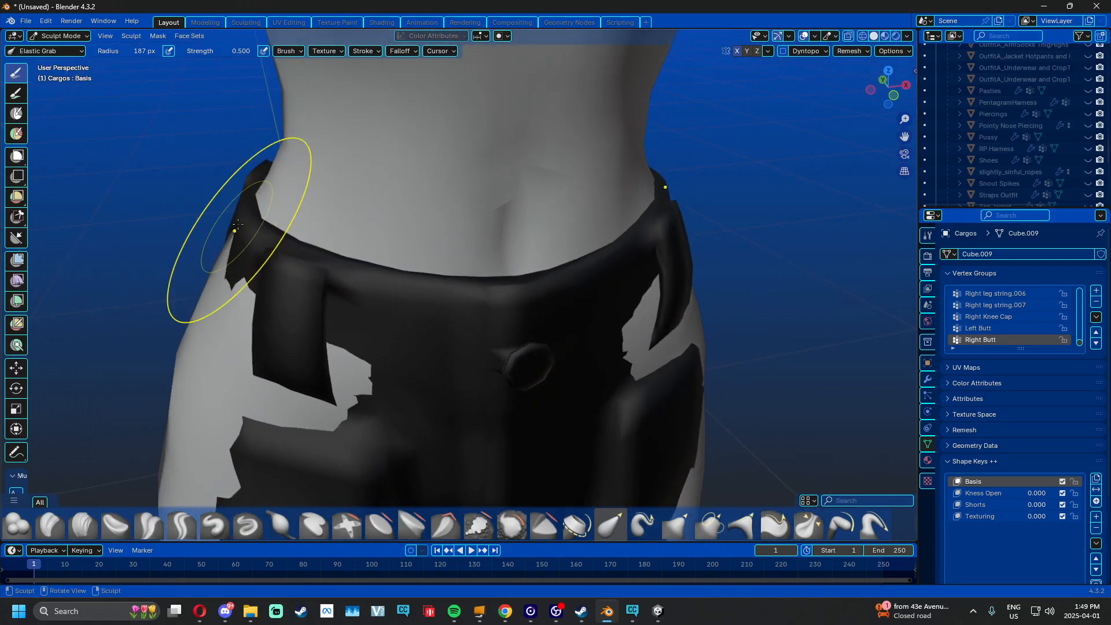
Check the fit of the Cargos waistband and hips in textured shading and return to Solid shading
key("z")
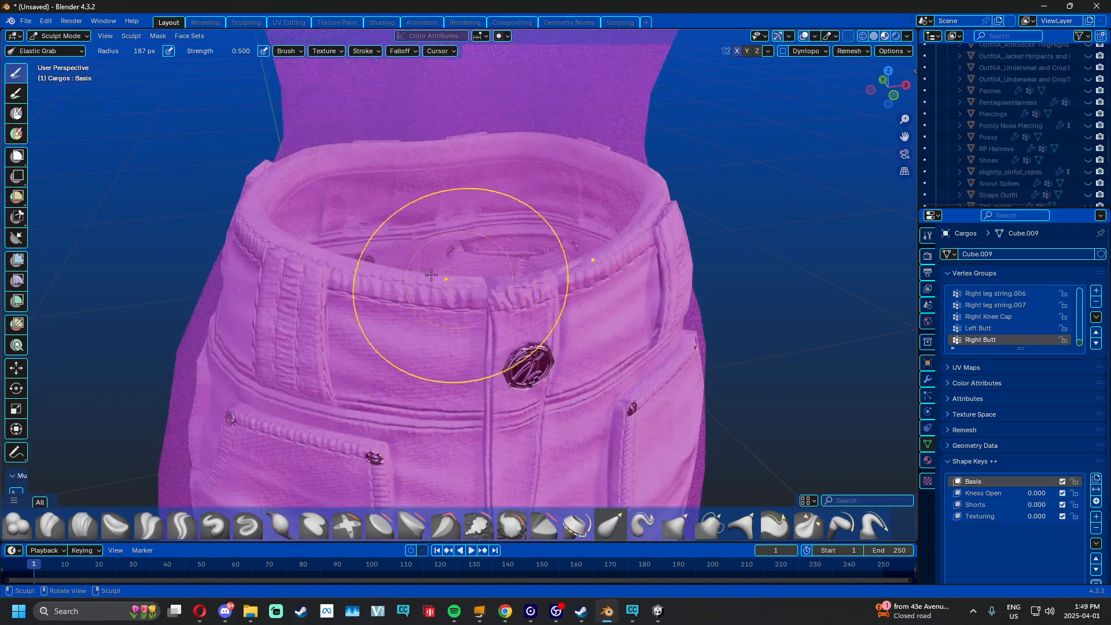
middle_click_drag(462, 281, 359, 202)
scroll(445, 199, "down", 8)
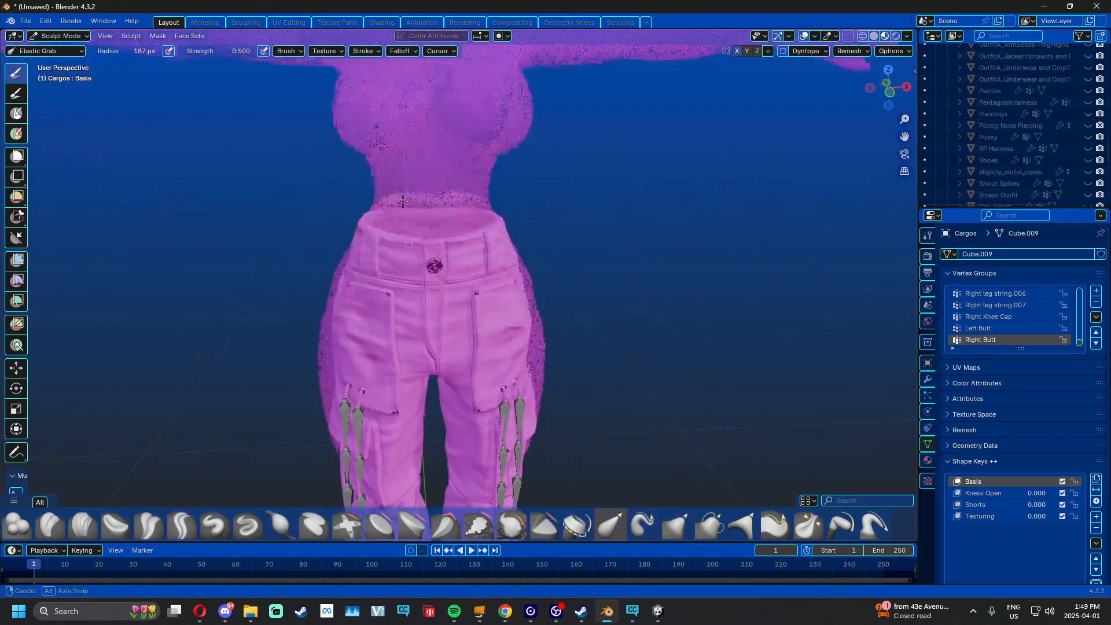
mouse_move(445, 198)
middle_mouse_down()
mouse_move(490, 272)
mouse_move(496, 260)
mouse_move(410, 278)
mouse_move(299, 249)
mouse_move(377, 260)
mouse_move(289, 208)
middle_mouse_up()
left_click(546, 277)
Nudge the waistband's front edge near the button so it follows the body's waist
scroll(409, 278, "up", 6)
scroll(289, 207, "up", 2)
left_click_drag(318, 182, 331, 181)
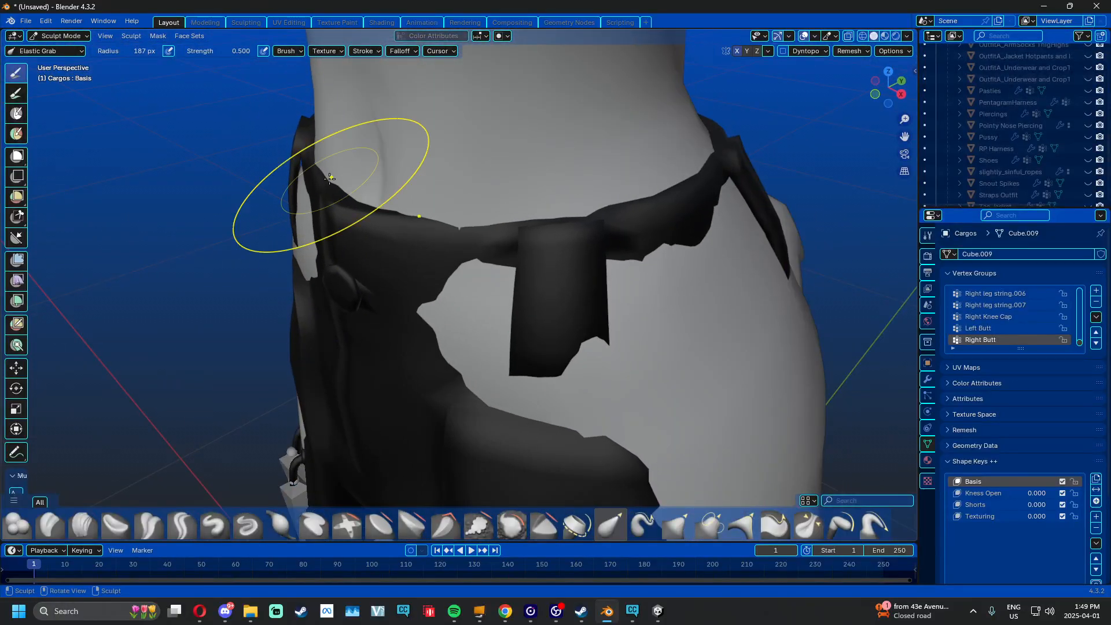
scroll(406, 220, "down", 2)
mouse_move(631, 312)
middle_mouse_down()
mouse_move(616, 301)
mouse_move(700, 276)
mouse_move(461, 349)
middle_mouse_up()
scroll(461, 350, "up", 4)
scroll(461, 349, "down", 4)
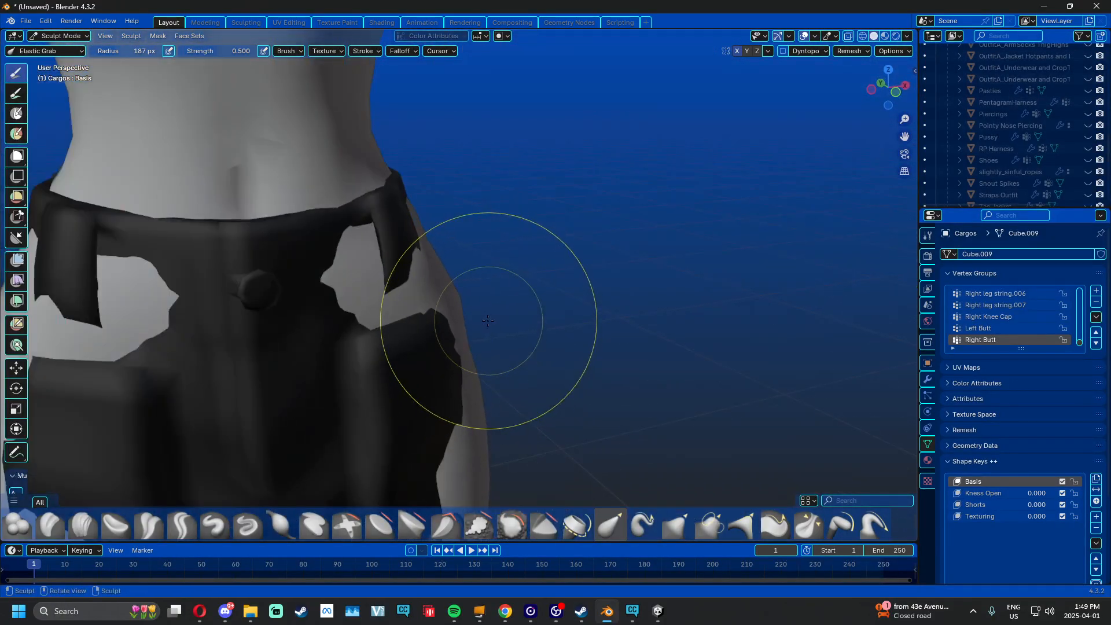
Set the brush radius to 128 px and try to reshape the Cargos around the hips and inner thighs with Elastic Grab
mouse_move(459, 297)
middle_mouse_down()
mouse_move(519, 279)
mouse_move(409, 399)
mouse_move(464, 323)
middle_mouse_up()
middle_click_drag(437, 263, 282, 285)
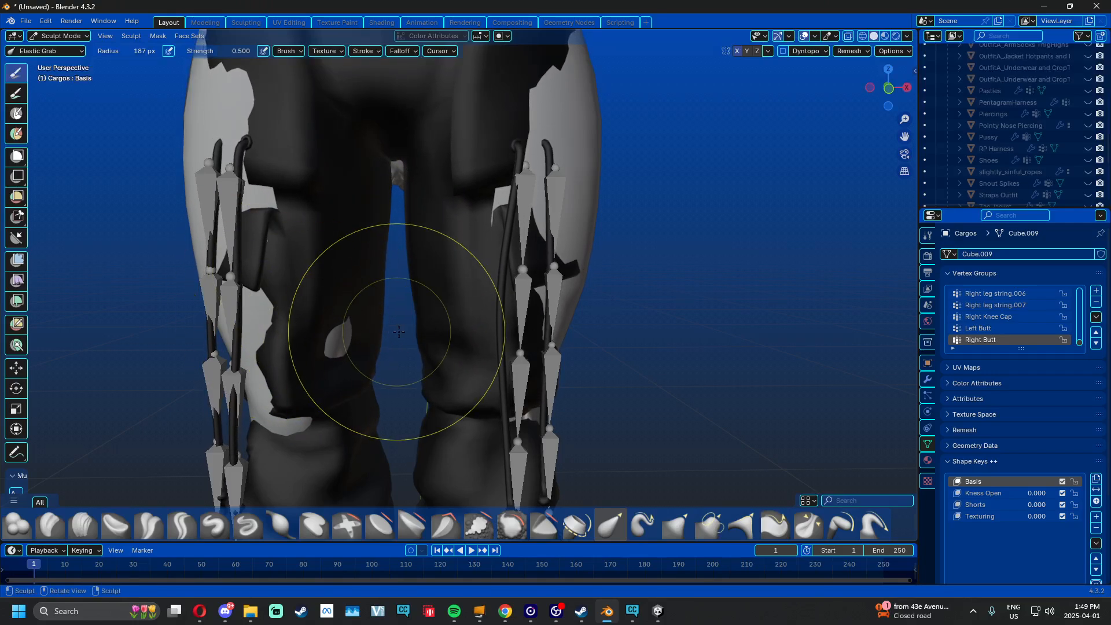
mouse_move(453, 290)
middle_mouse_down()
mouse_move(429, 345)
mouse_move(528, 328)
mouse_move(497, 297)
mouse_move(423, 315)
mouse_move(369, 347)
mouse_move(442, 307)
mouse_move(389, 315)
middle_mouse_up()
right_click(408, 306)
scroll(442, 307, "up", 1)
middle_click_drag(349, 260, 326, 223)
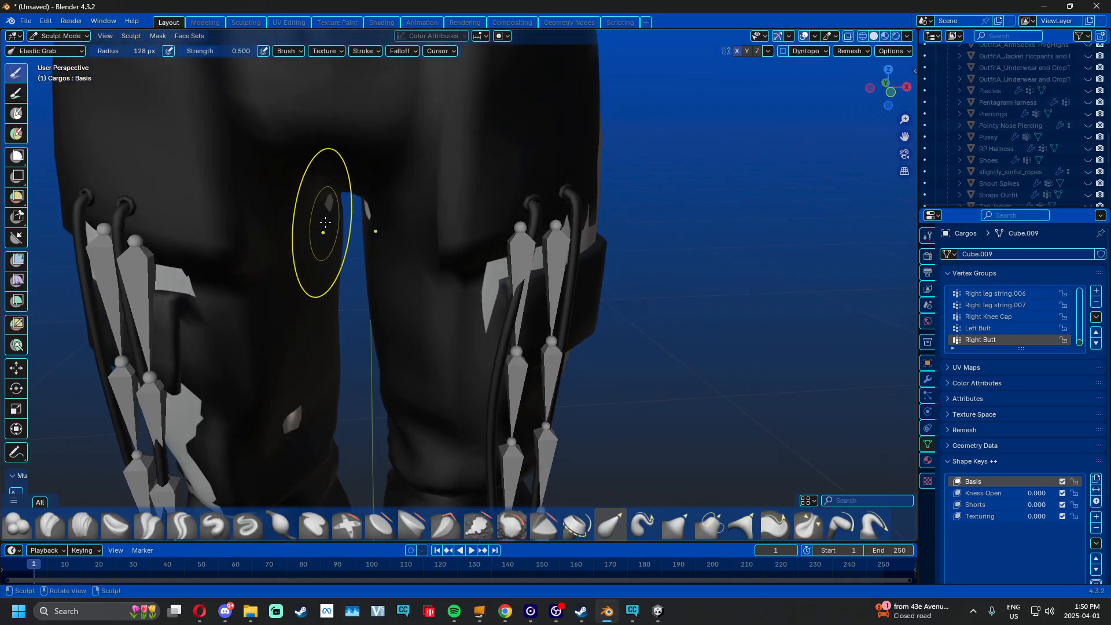
middle_click_drag(264, 453, 374, 322)
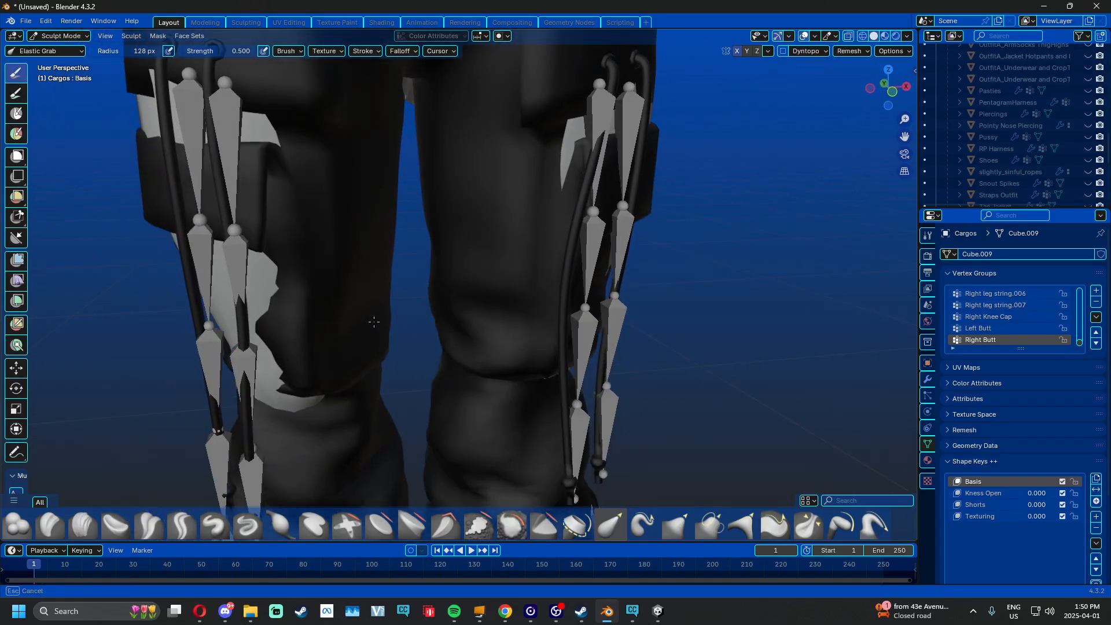
Try to pull the Cargos' front thighs and lower-thigh sides outward so the fabric covers the body
middle_click_drag(530, 175, 482, 277, "shift")
scroll(484, 273, "down", 2)
middle_click_drag(559, 300, 537, 298)
left_click_drag(436, 287, 415, 281)
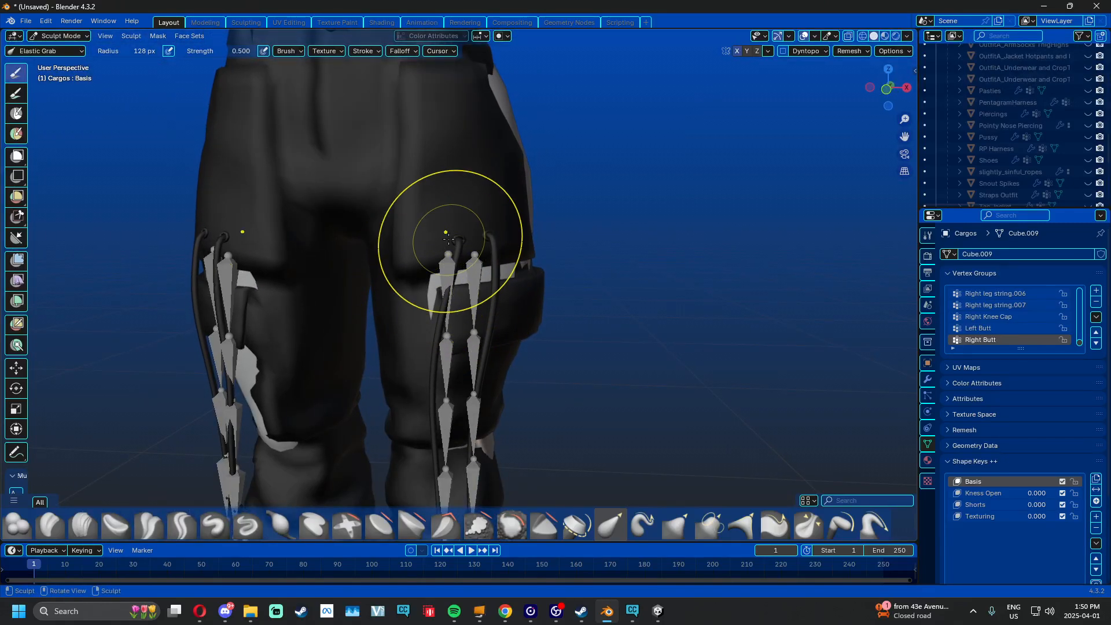
mouse_move(449, 239)
middle_mouse_down()
mouse_move(525, 258)
mouse_move(489, 245)
middle_mouse_up()
mouse_move(465, 296)
middle_mouse_down()
mouse_move(467, 347)
mouse_move(428, 333)
mouse_move(442, 260)
mouse_move(457, 323)
mouse_move(417, 179)
mouse_move(371, 199)
middle_mouse_up()
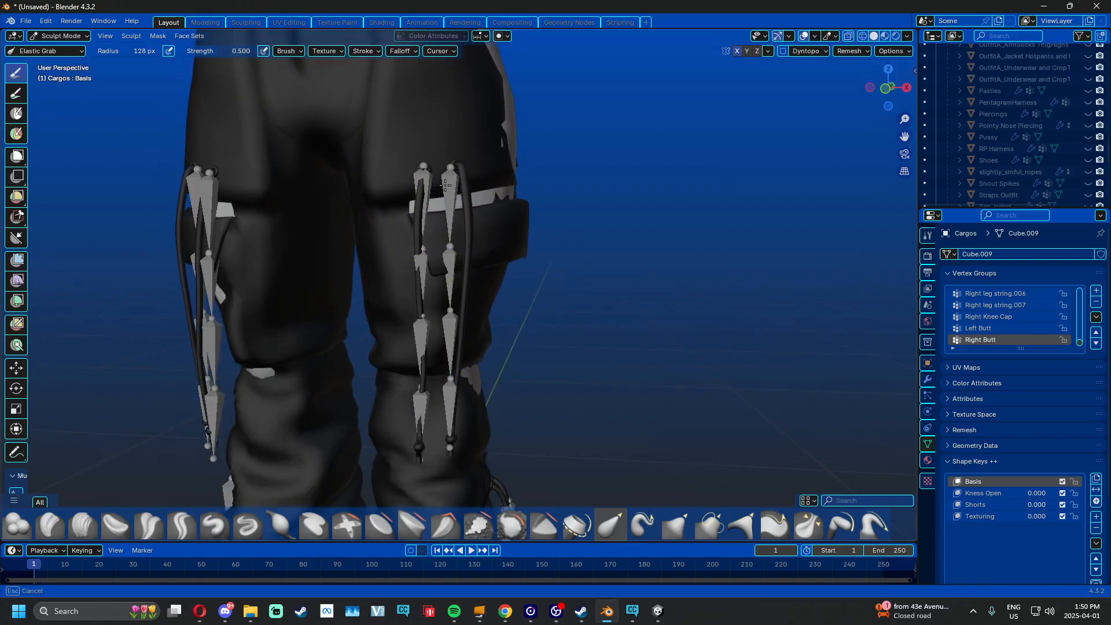
scroll(449, 206, "up", 1)
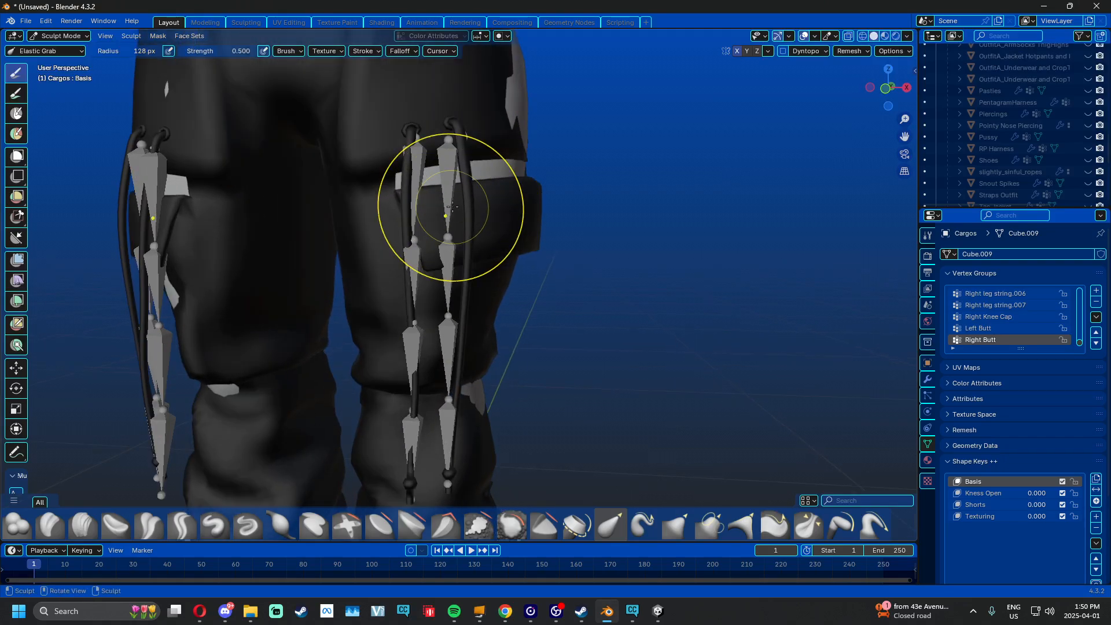
Undo the recent Elastic Grab strokes on the Cargos' hips, thighs and leg strings
key("ctrl+z")
key("ctrl+z")
key("ctrl+z")
key("ctrl+z")
key("ctrl+z")
key("ctrl+z")
key("ctrl+z")
key("ctrl+z")
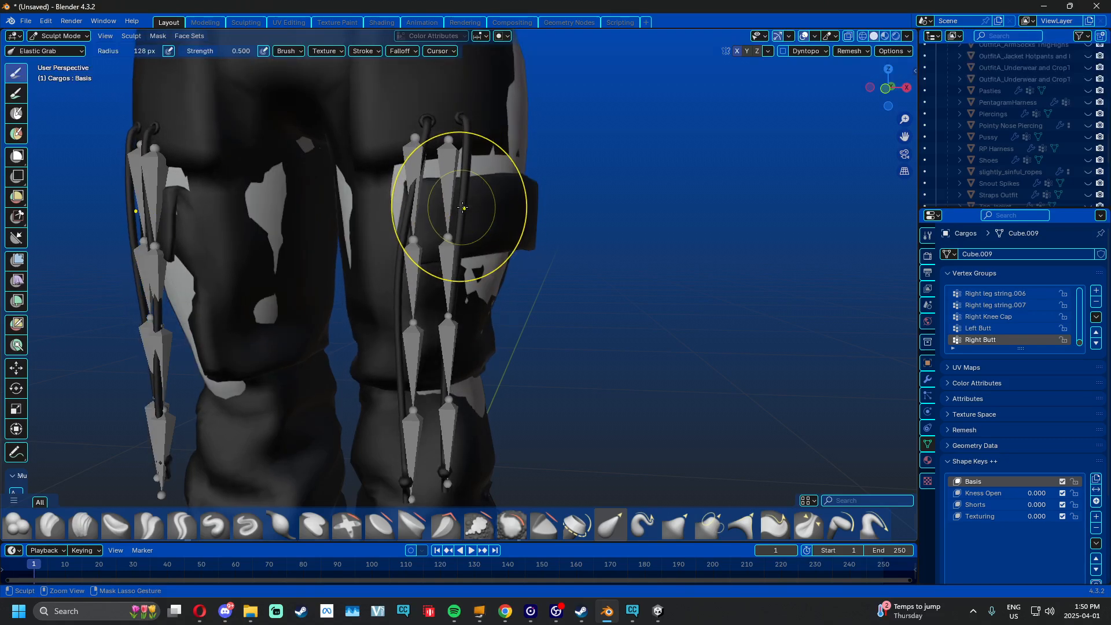
key("ctrl+z")
key("ctrl+z")
key("ctrl+z")
key("ctrl+z")
key("ctrl+z")
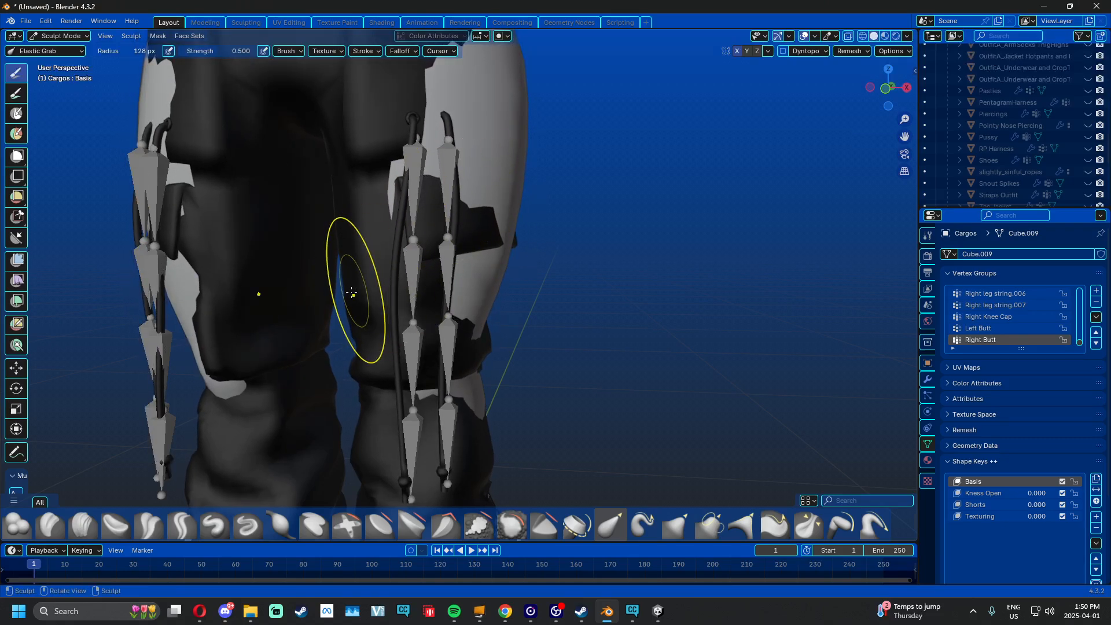
key("ctrl+z")
Reshape the front of the Cargos' lower thighs above the knees, then inspect the hip from the side
middle_click_drag(401, 303, 415, 307)
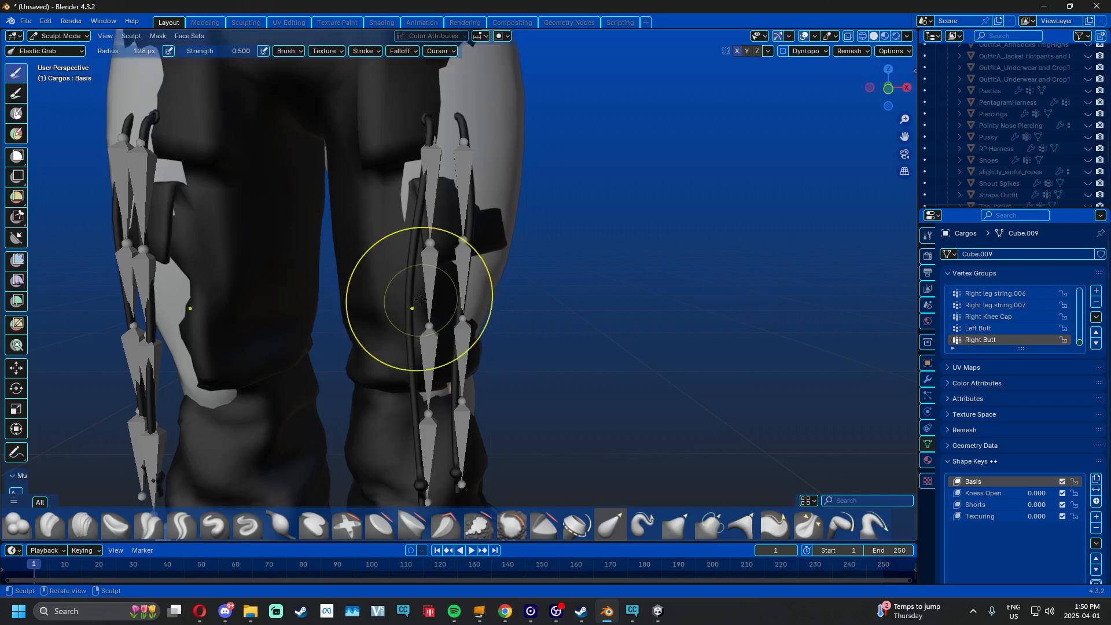
mouse_move(419, 306)
left_mouse_down()
mouse_move(453, 302)
mouse_move(424, 359)
mouse_move(432, 367)
left_mouse_up()
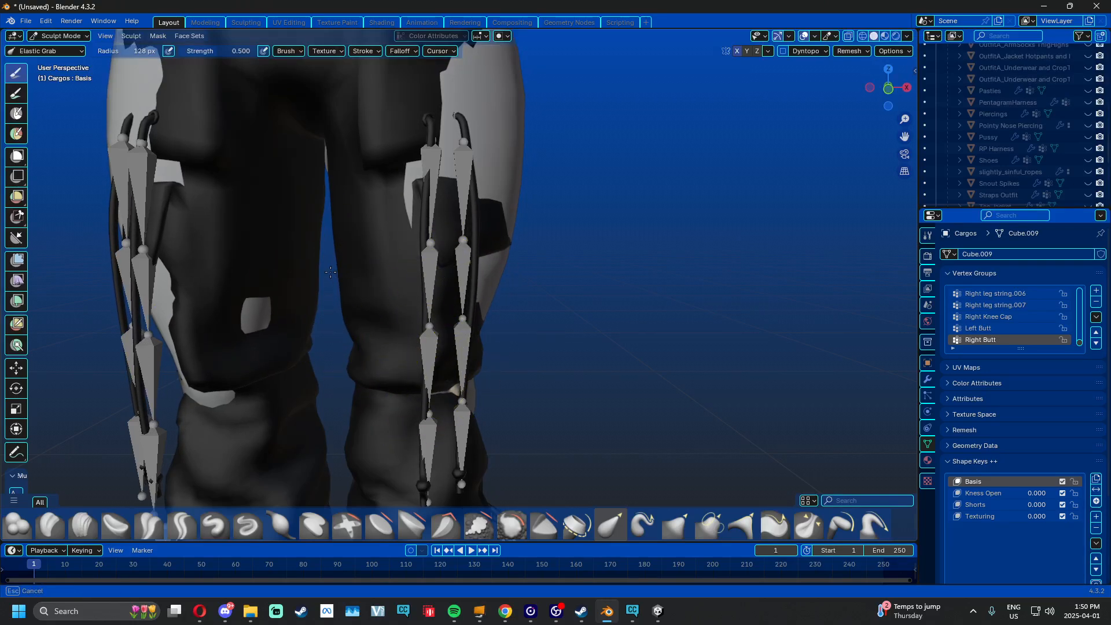
middle_click_drag(331, 272, 425, 308)
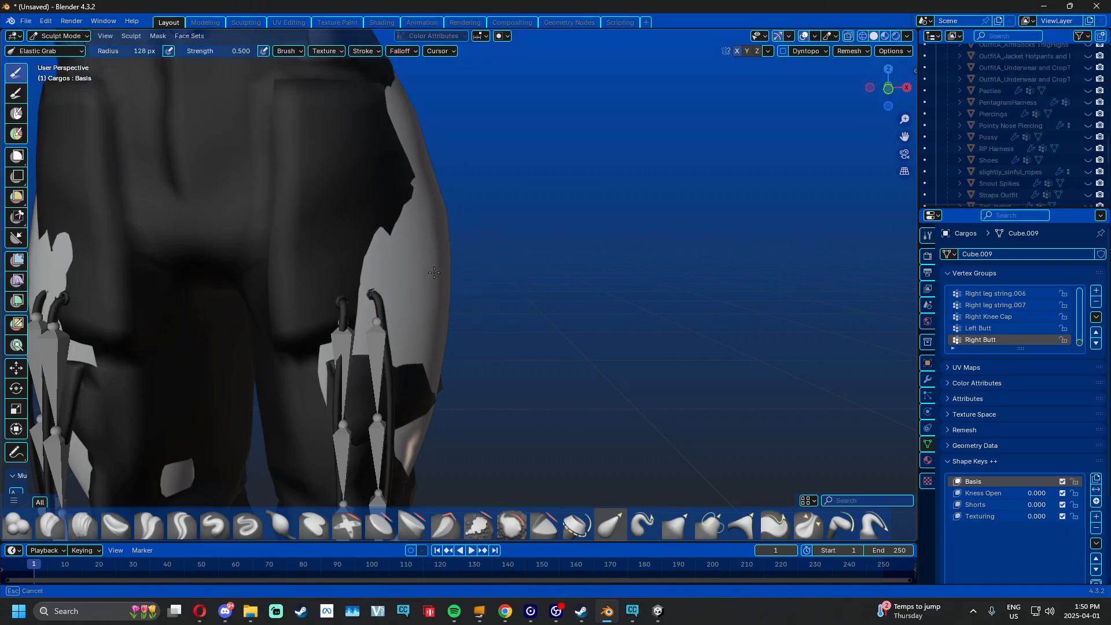
mouse_move(419, 268)
middle_mouse_down()
mouse_move(472, 359)
mouse_move(402, 242)
mouse_move(526, 220)
mouse_move(434, 236)
mouse_move(397, 367)
mouse_move(528, 282)
mouse_move(466, 279)
middle_mouse_up()
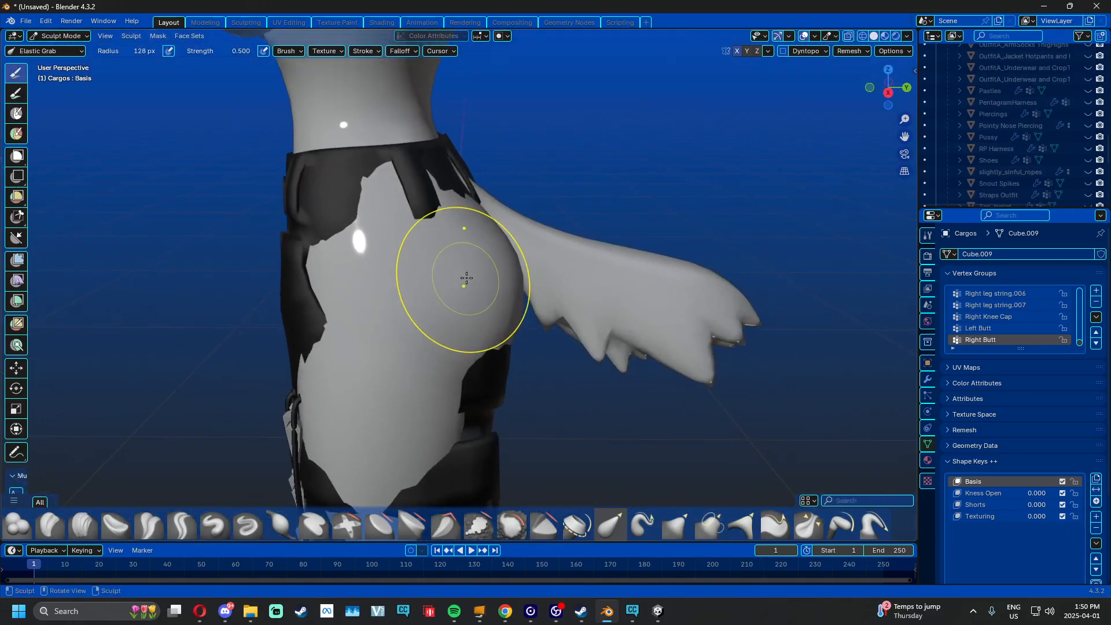
key("ctrl+z")
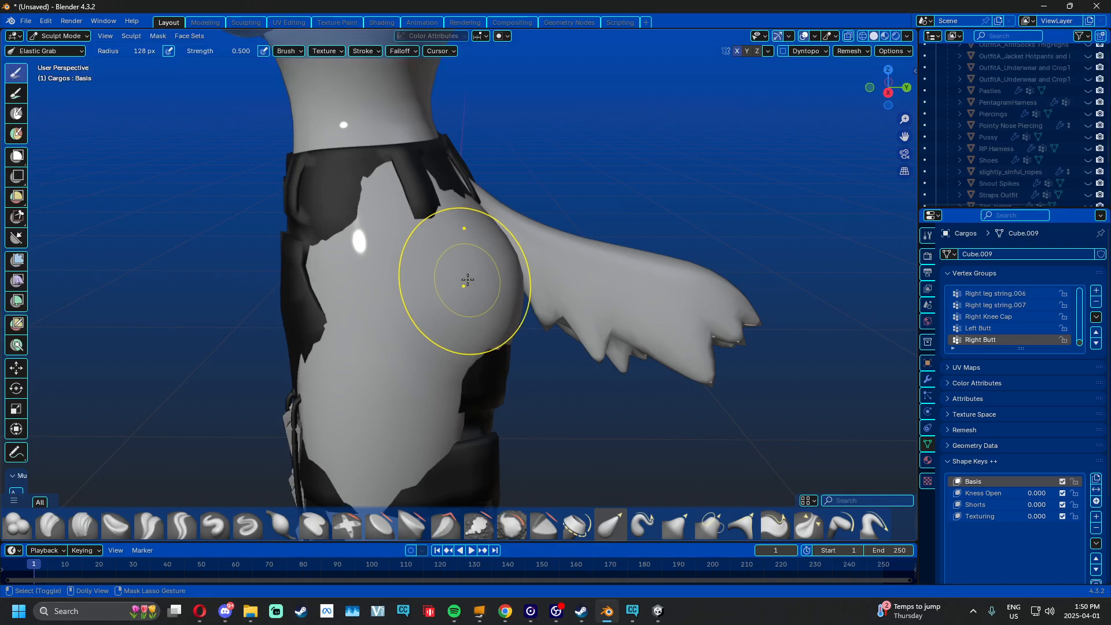
Set the brush radius to 172 px and pull the Cargos' hip fabric outward over the side and buttock
middle_click_drag(468, 281, 452, 306)
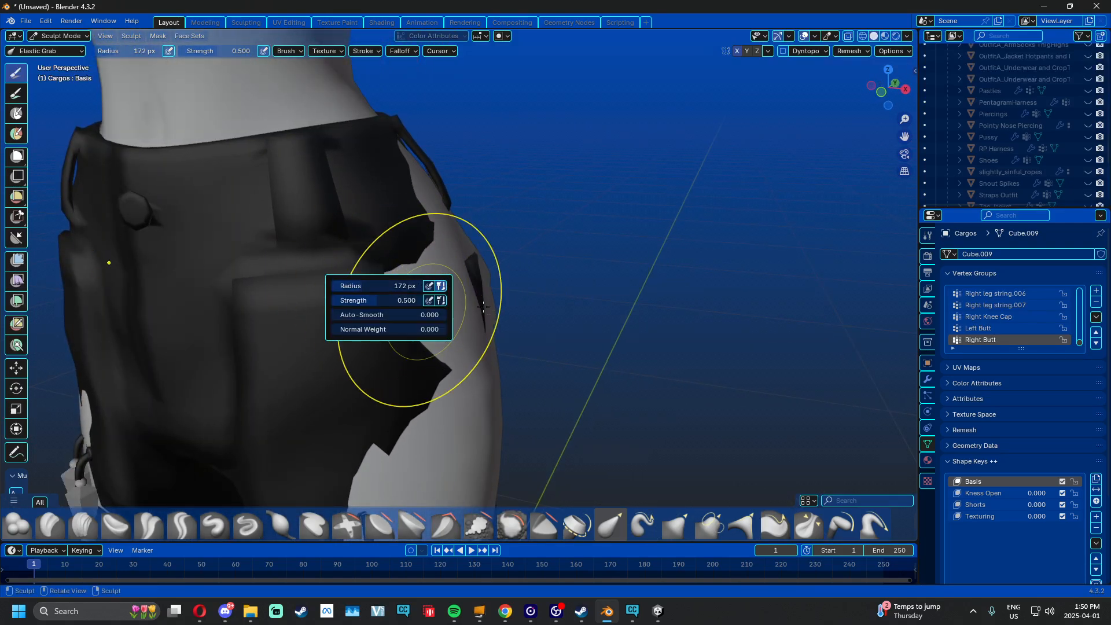
left_click_drag(440, 334, 459, 289)
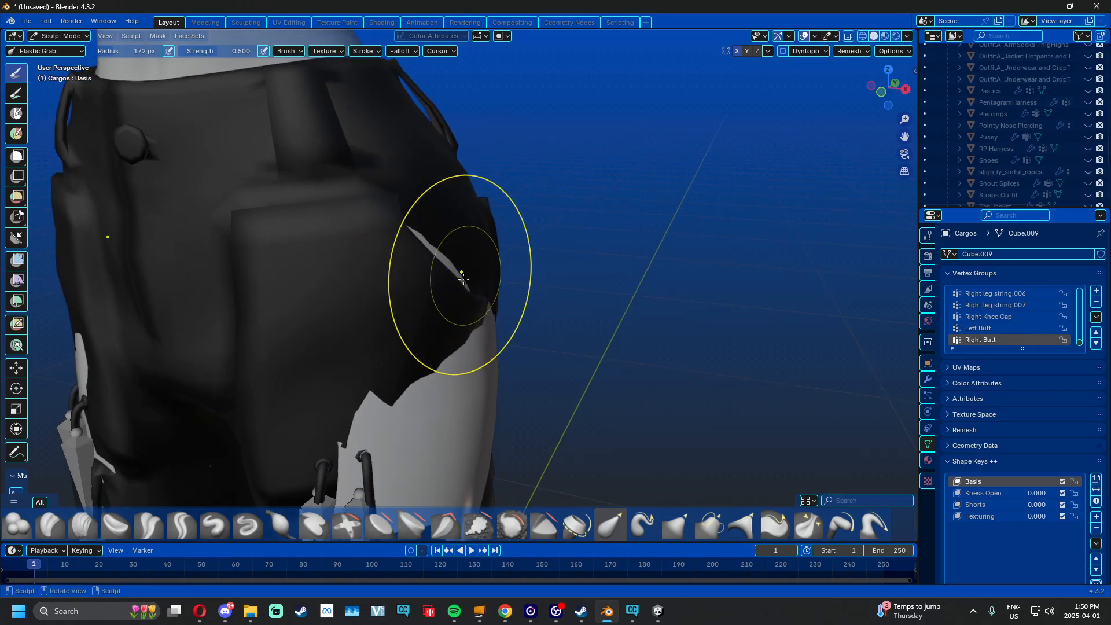
mouse_move(463, 279)
middle_mouse_down()
mouse_move(481, 388)
mouse_move(523, 394)
mouse_move(459, 218)
middle_mouse_up()
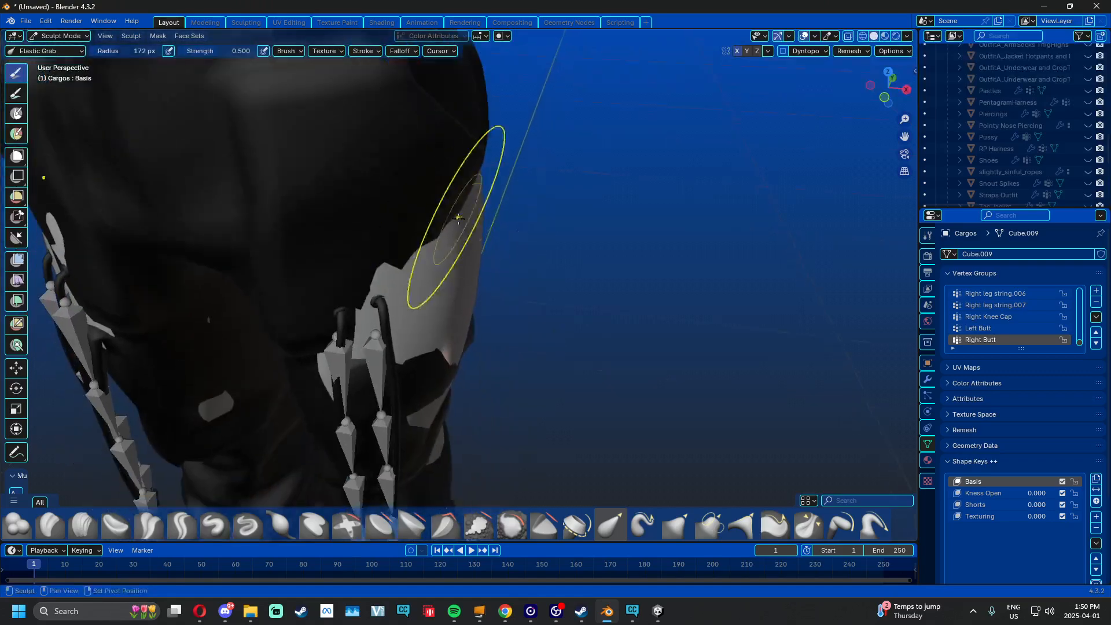
mouse_move(451, 307)
middle_mouse_down()
mouse_move(471, 347)
mouse_move(397, 285)
middle_mouse_up()
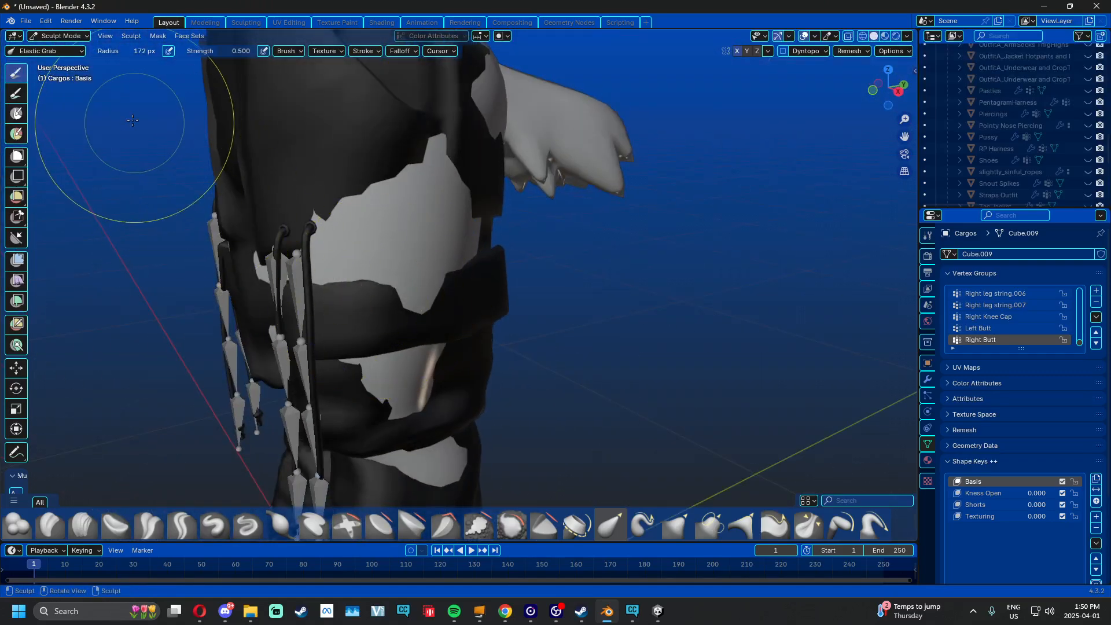
Switch to the Draw brush with a 206 px radius and build up the Cargos' outer thighs over the body
left_click(47, 50)
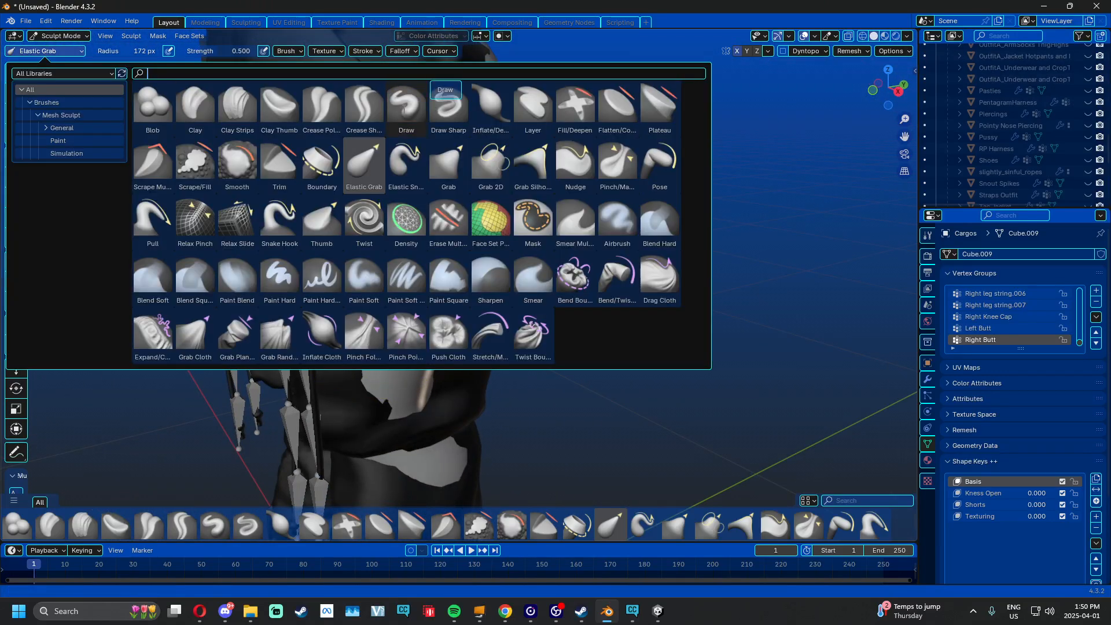
left_click(405, 107)
right_click(400, 215)
left_click_drag(322, 223, 330, 223)
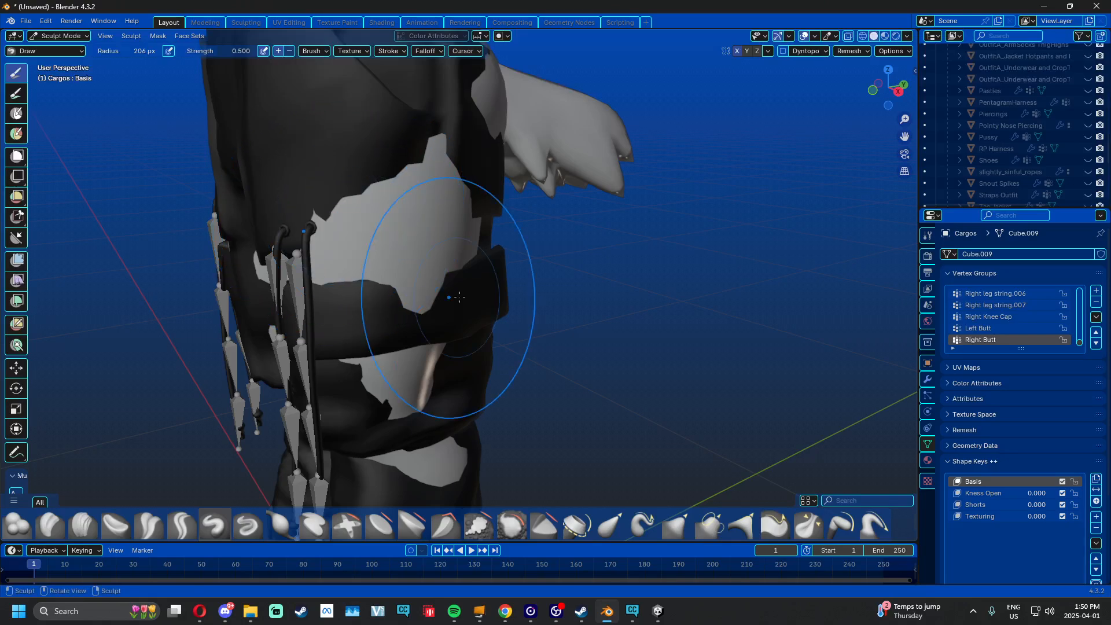
mouse_move(444, 190)
middle_mouse_down()
mouse_move(359, 173)
mouse_move(400, 171)
mouse_move(459, 225)
mouse_move(417, 226)
mouse_move(353, 253)
mouse_move(327, 233)
middle_mouse_up()
scroll(402, 173, "down", 2)
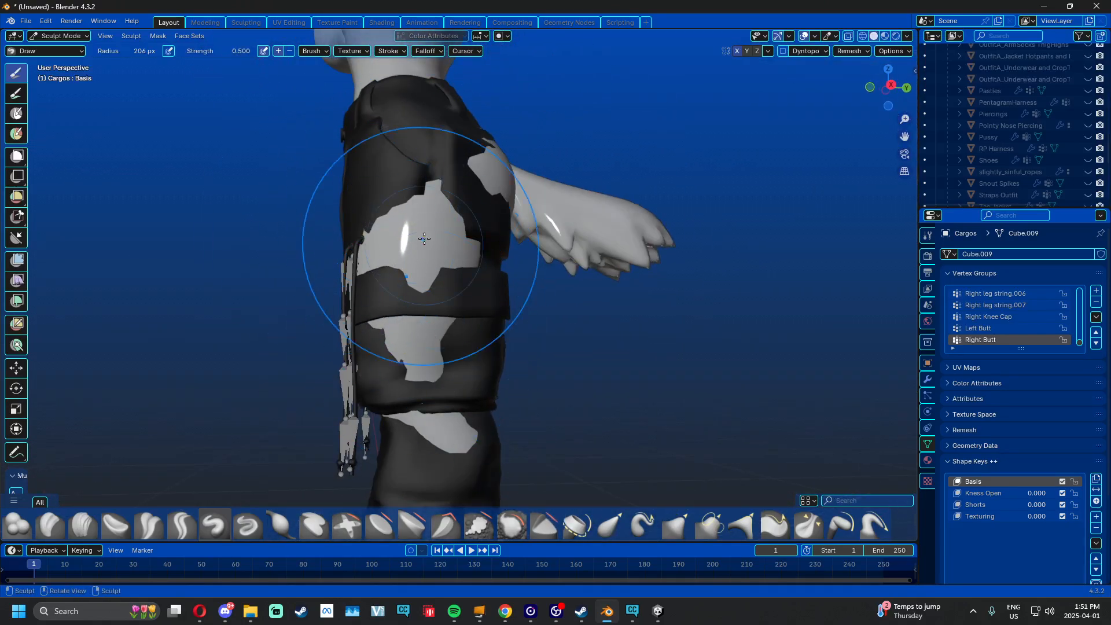
mouse_move(424, 214)
middle_mouse_down()
mouse_move(374, 272)
mouse_move(415, 284)
mouse_move(380, 264)
mouse_move(426, 271)
mouse_move(408, 302)
mouse_move(498, 305)
mouse_move(474, 302)
middle_mouse_up()
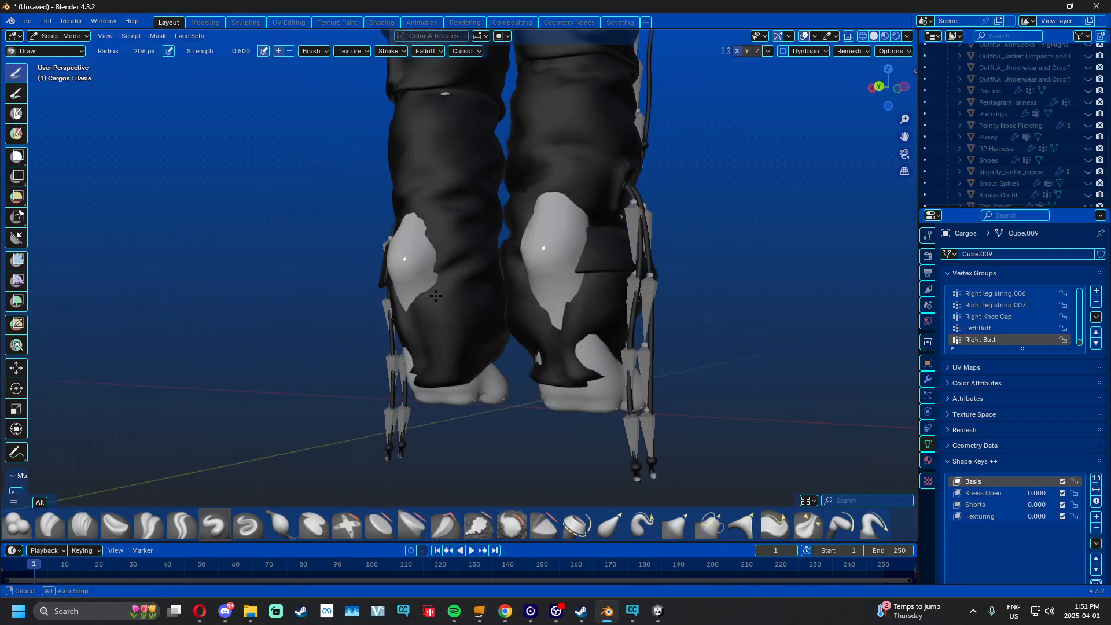
Build up the remaining thin areas around the back of the thighs and knees with the Draw brush
middle_click_drag(474, 168, 461, 347, "shift")
middle_click_drag(461, 213, 460, 359, "shift")
middle_click_drag(454, 232, 465, 261)
mouse_move(463, 191)
middle_mouse_down("shift")
mouse_move(459, 247)
mouse_move(401, 216)
middle_mouse_up("shift")
middle_click_drag(459, 255, 441, 262)
mouse_move(499, 241)
middle_mouse_down()
mouse_move(466, 297)
mouse_move(440, 288)
mouse_move(410, 359)
middle_mouse_up()
mouse_move(390, 428)
middle_mouse_down()
mouse_move(447, 390)
mouse_move(486, 283)
mouse_move(488, 359)
middle_mouse_up()
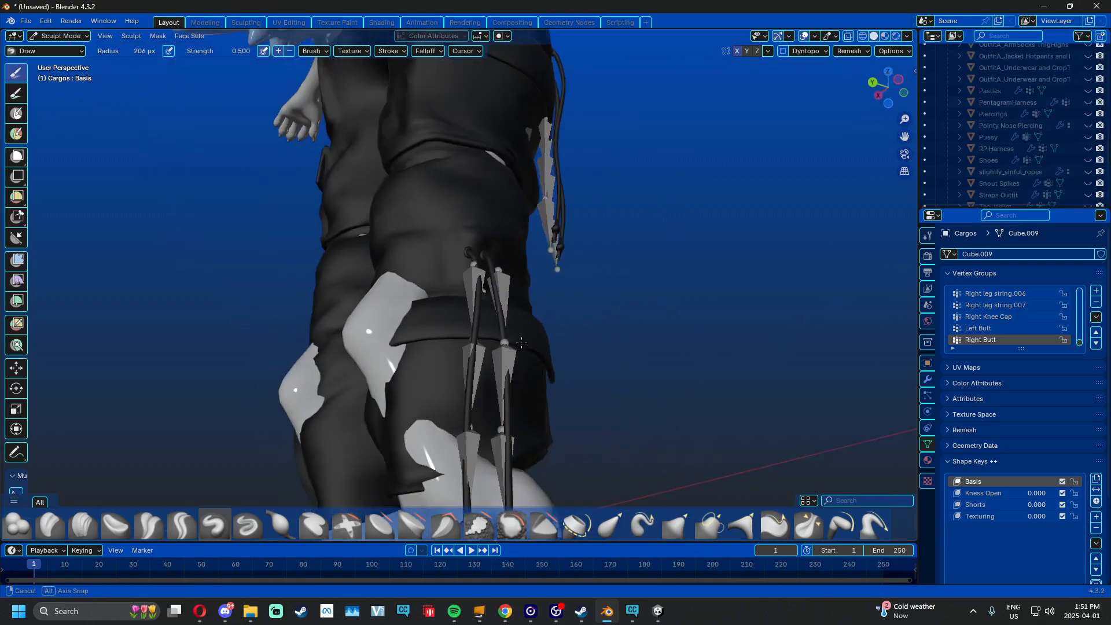
middle_click_drag(468, 232, 402, 255)
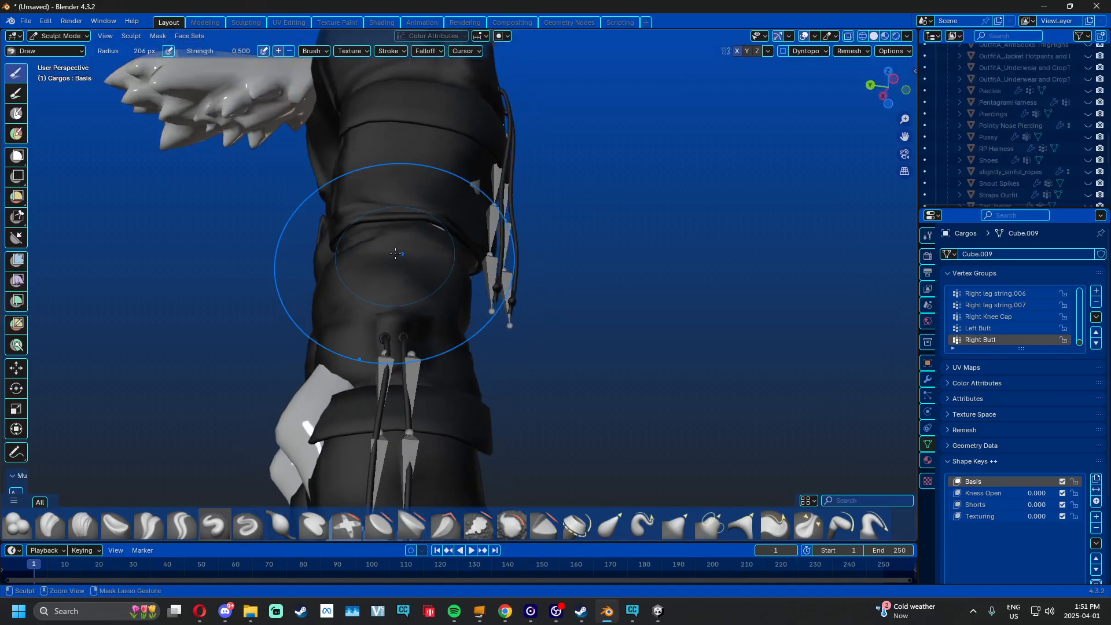
Preview the Kness Open shape key on the Cargos' legs and return it to 0.000
mouse_move(487, 284)
middle_mouse_down()
mouse_move(355, 217)
mouse_move(463, 310)
middle_mouse_up()
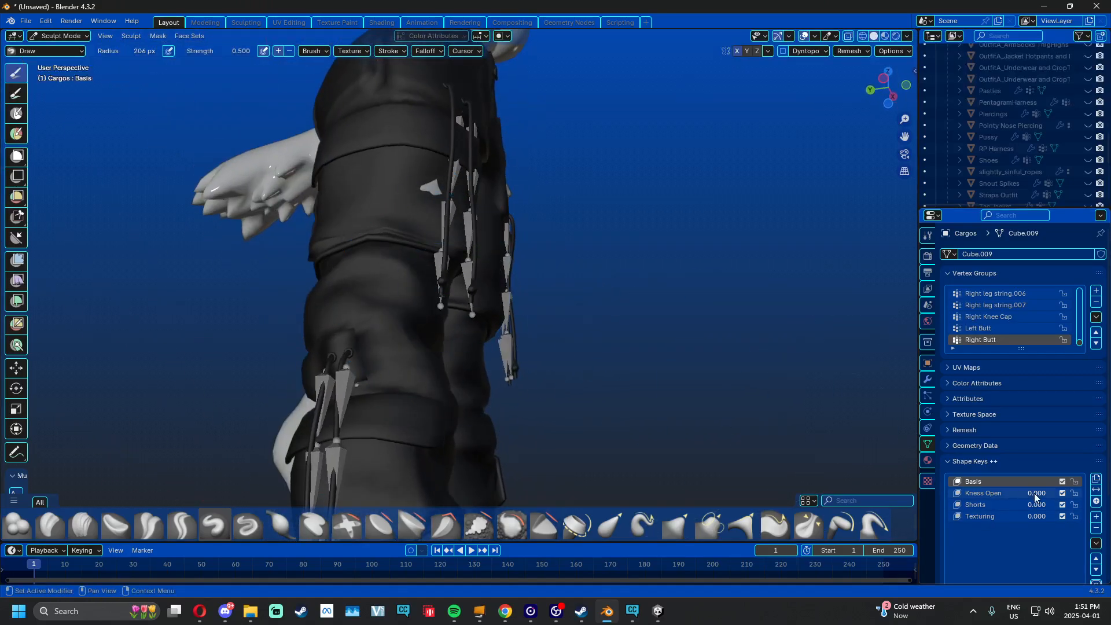
left_click_drag(1036, 494, 1071, 494)
mouse_move(478, 474)
middle_mouse_down()
mouse_move(444, 448)
mouse_move(467, 374)
mouse_move(462, 302)
middle_mouse_up()
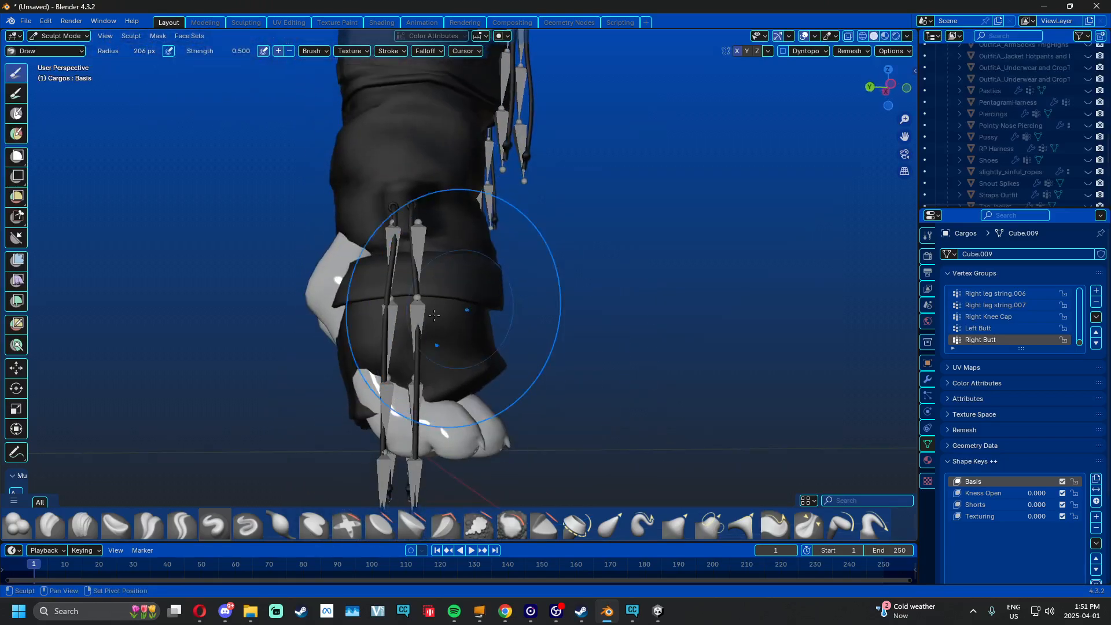
Switch to Elastic Grab and reshape the Cargos' cuffs around the ankles and feet
left_click(45, 51)
left_click(374, 168)
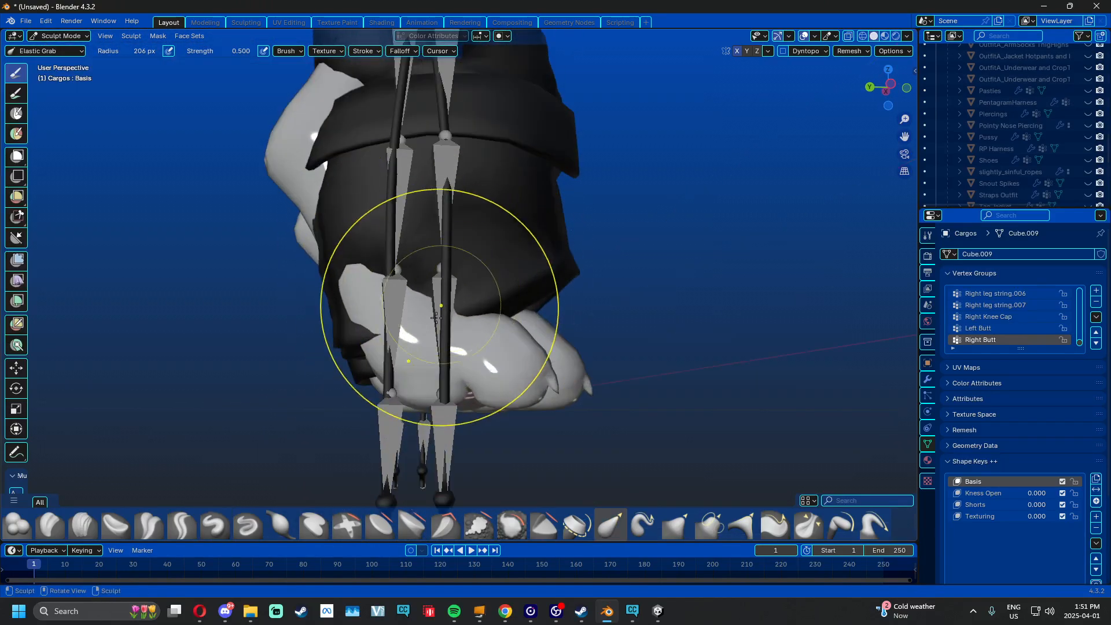
mouse_move(354, 297)
middle_mouse_down()
mouse_move(377, 290)
mouse_move(313, 370)
mouse_move(358, 279)
middle_mouse_up()
mouse_move(464, 241)
middle_mouse_down()
mouse_move(376, 324)
mouse_move(324, 405)
mouse_move(249, 461)
mouse_move(313, 328)
middle_mouse_up()
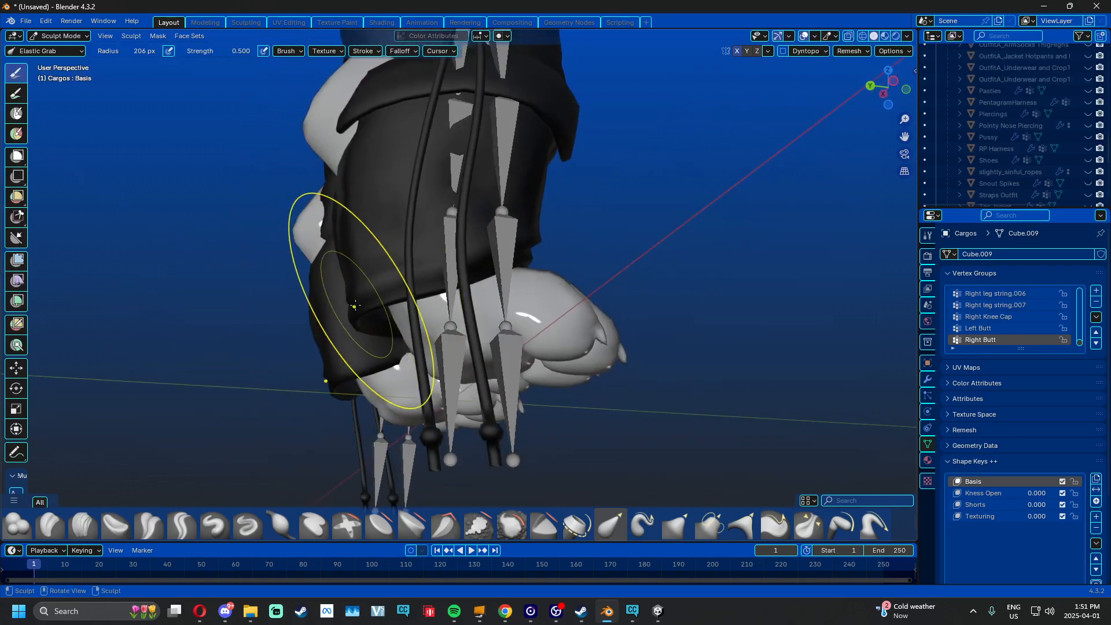
Pull the Cargos' calf fabric and lower leg pockets over the body's bulging calves with Elastic Grab
middle_click_drag(458, 165, 397, 317)
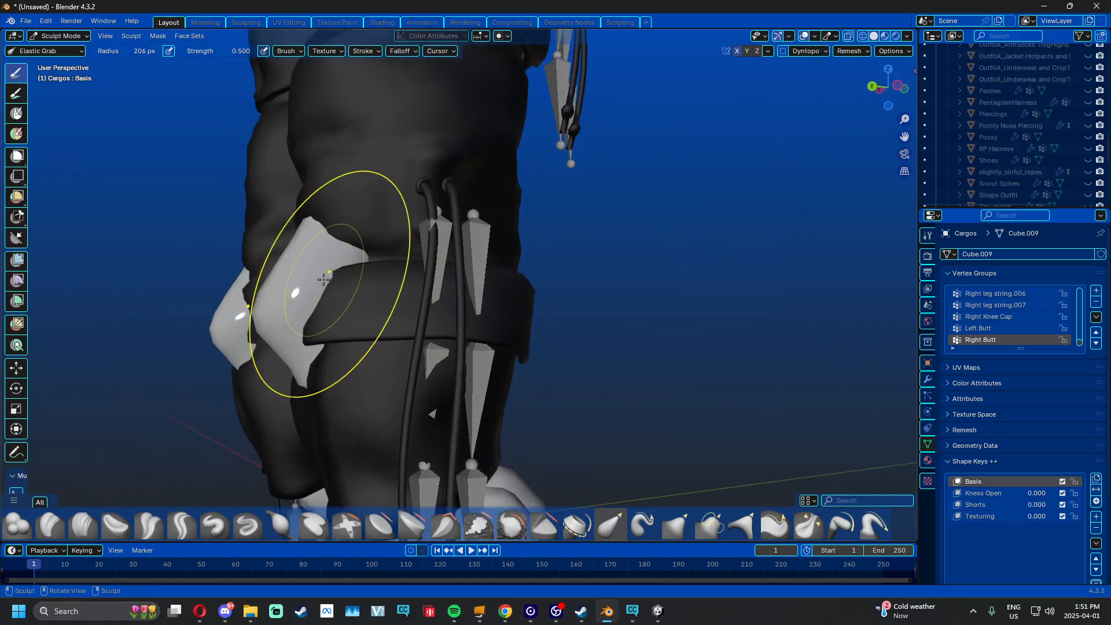
middle_click_drag(114, 304, 356, 283)
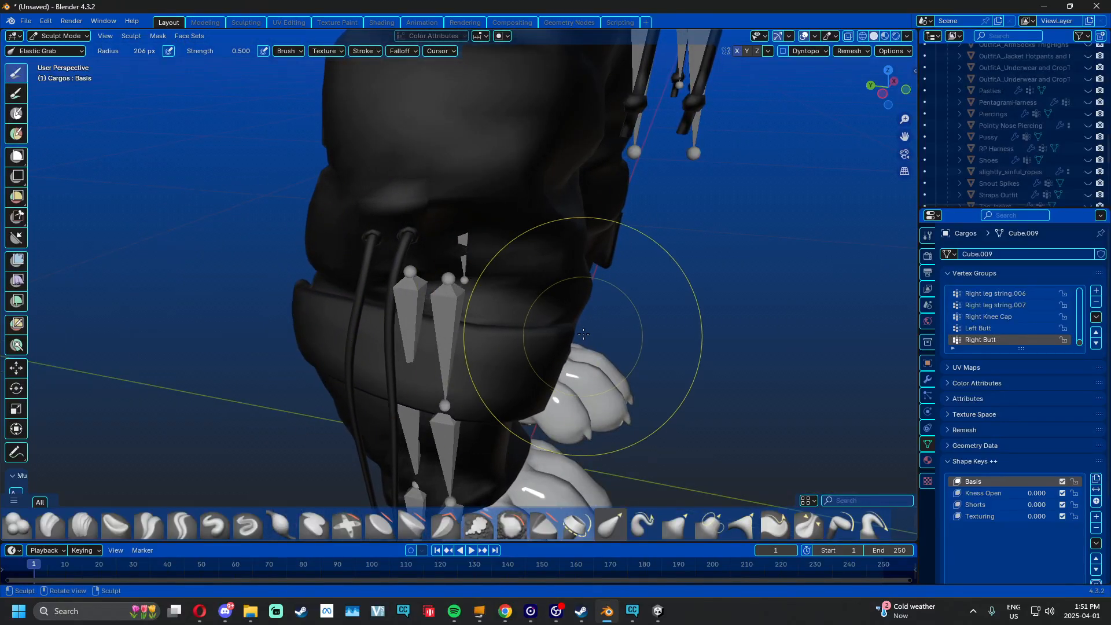
middle_click_drag(583, 334, 580, 316)
middle_click_drag(316, 313, 357, 305)
mouse_move(582, 304)
middle_mouse_down()
mouse_move(421, 304)
mouse_move(468, 293)
mouse_move(516, 329)
middle_mouse_up()
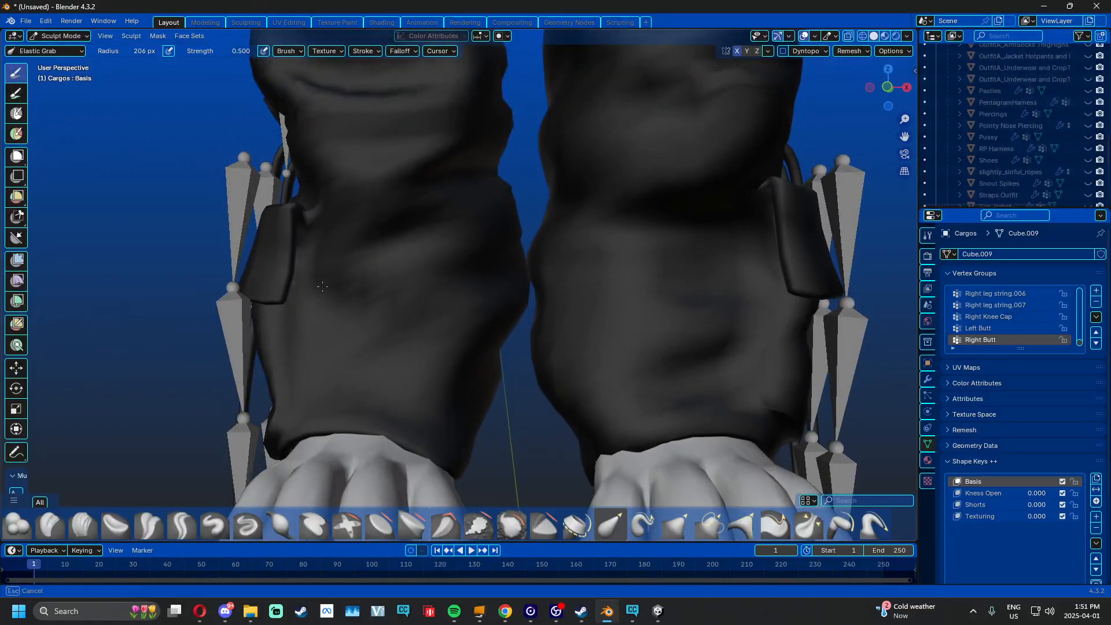
mouse_move(471, 392)
middle_mouse_down()
mouse_move(726, 454)
mouse_move(484, 347)
mouse_move(478, 372)
mouse_move(577, 388)
middle_mouse_up()
Compare the Cargos' lower legs with the body beneath in Wireframe shading, then return to Solid shading
key("z")
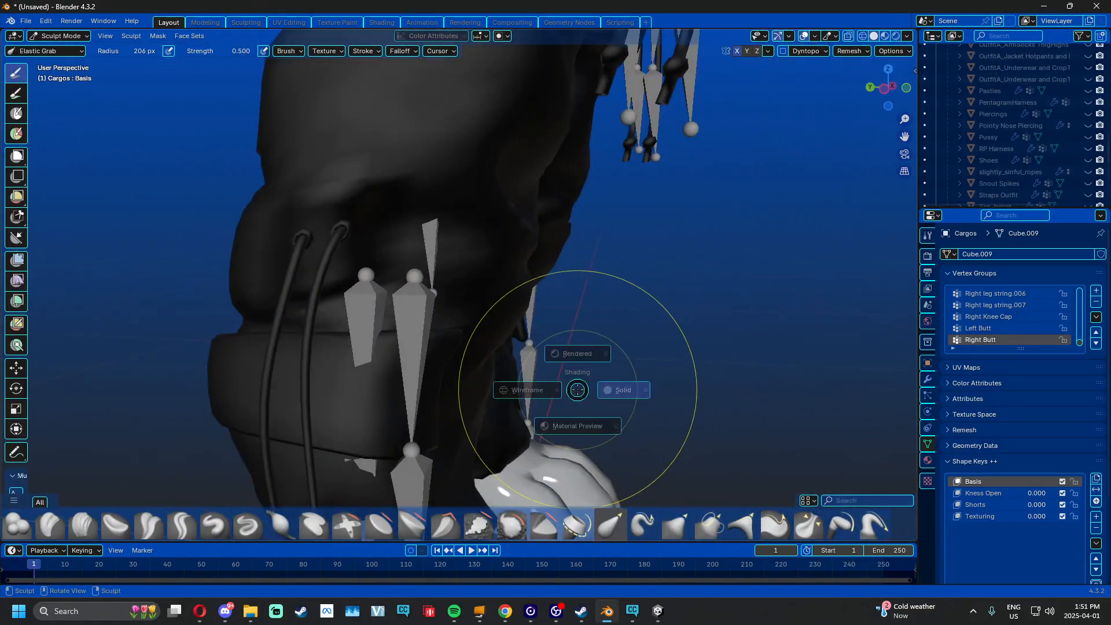
left_click(521, 387)
mouse_move(484, 387)
middle_mouse_down()
mouse_move(448, 394)
mouse_move(283, 365)
middle_mouse_up()
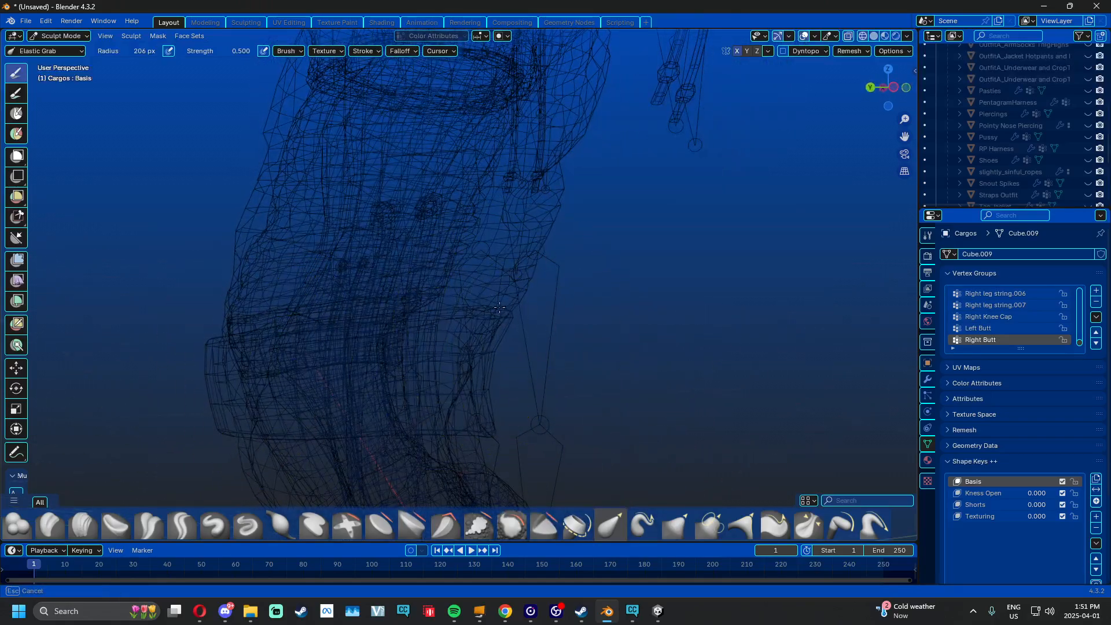
middle_click_drag(526, 248, 509, 251)
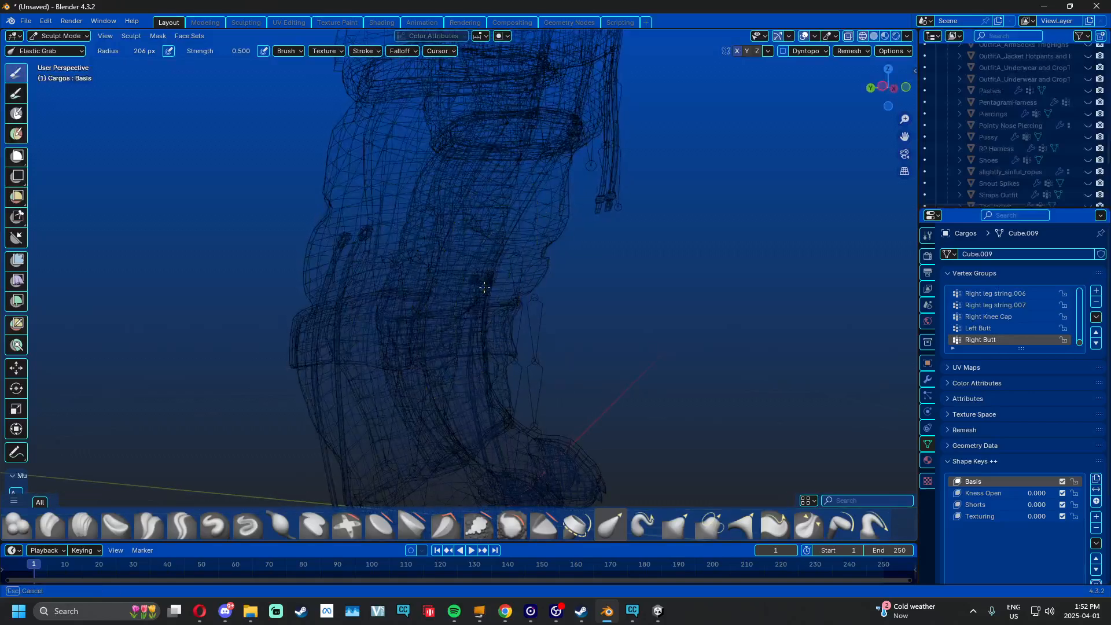
mouse_move(422, 295)
middle_mouse_down()
mouse_move(504, 342)
mouse_move(532, 348)
mouse_move(558, 335)
mouse_move(521, 395)
middle_mouse_up()
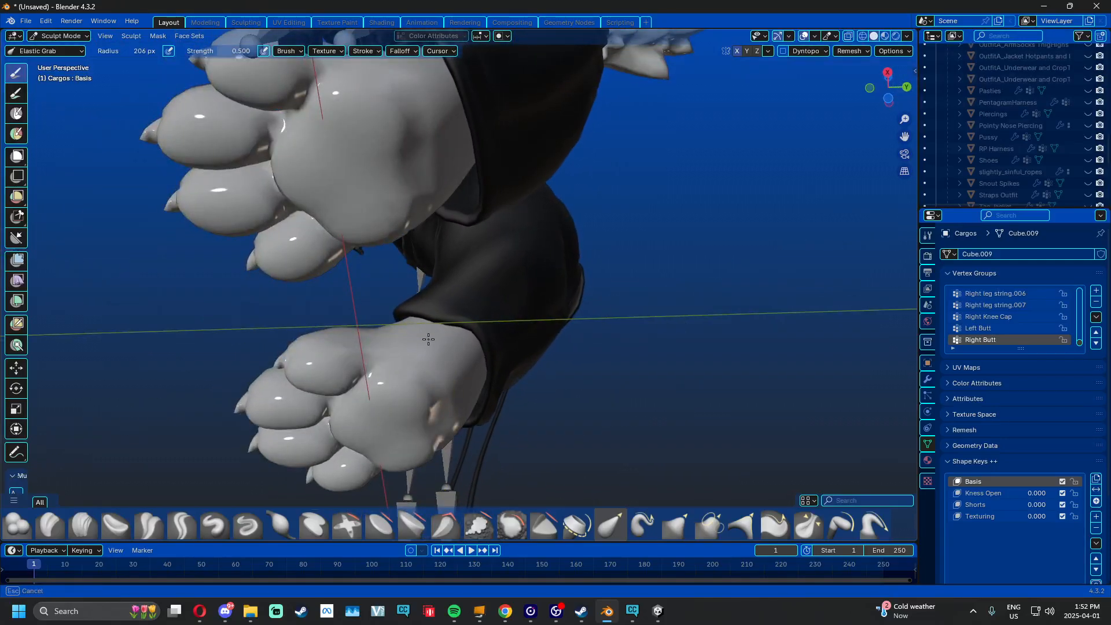
Switch the sculpting brush from Elastic Grab to Draw
mouse_move(429, 340)
middle_mouse_down()
mouse_move(399, 434)
mouse_move(374, 472)
mouse_move(652, 274)
mouse_move(595, 273)
mouse_move(587, 303)
mouse_move(447, 264)
middle_mouse_up()
left_click(68, 52)
left_click(407, 110)
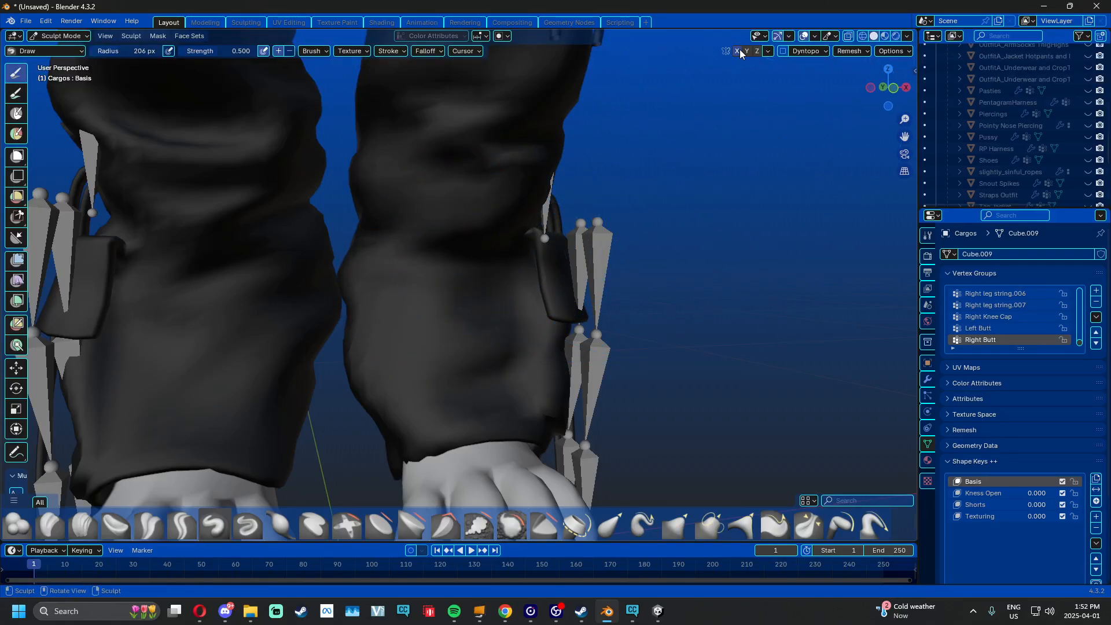
Check the sculpted Cargos from the side and back, and return them to Object Mode
middle_click_drag(739, 191, 650, 203)
middle_click_drag(642, 139, 590, 286, "shift")
middle_click_drag(602, 231, 539, 342, "shift")
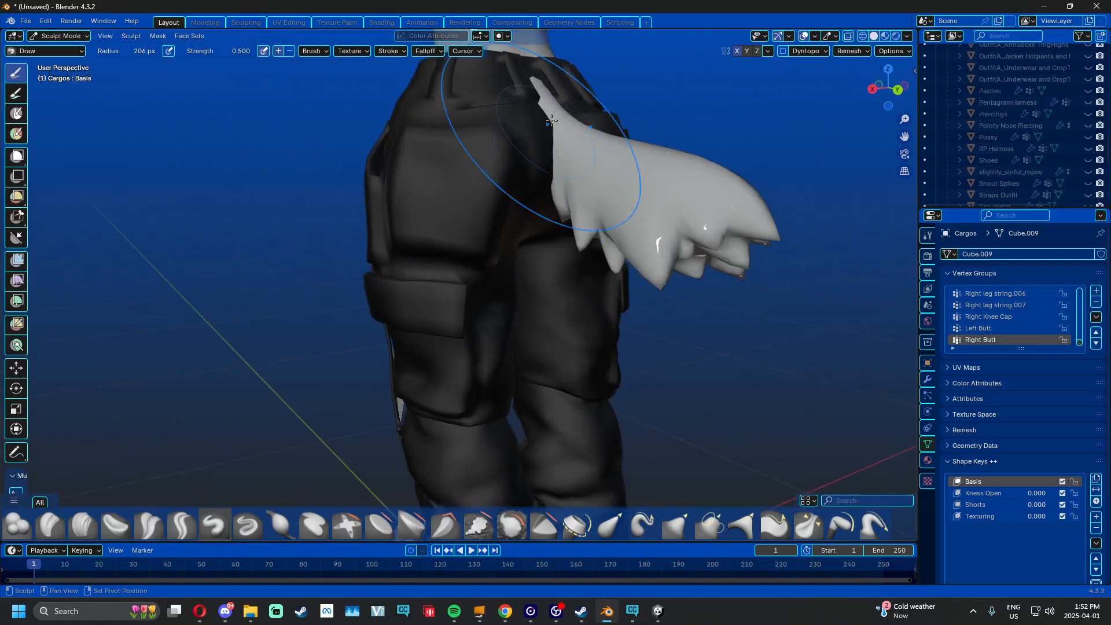
mouse_move(552, 121)
middle_mouse_down()
mouse_move(592, 217)
mouse_move(422, 372)
mouse_move(338, 326)
mouse_move(596, 285)
mouse_move(562, 246)
mouse_move(466, 224)
mouse_move(423, 290)
middle_mouse_up()
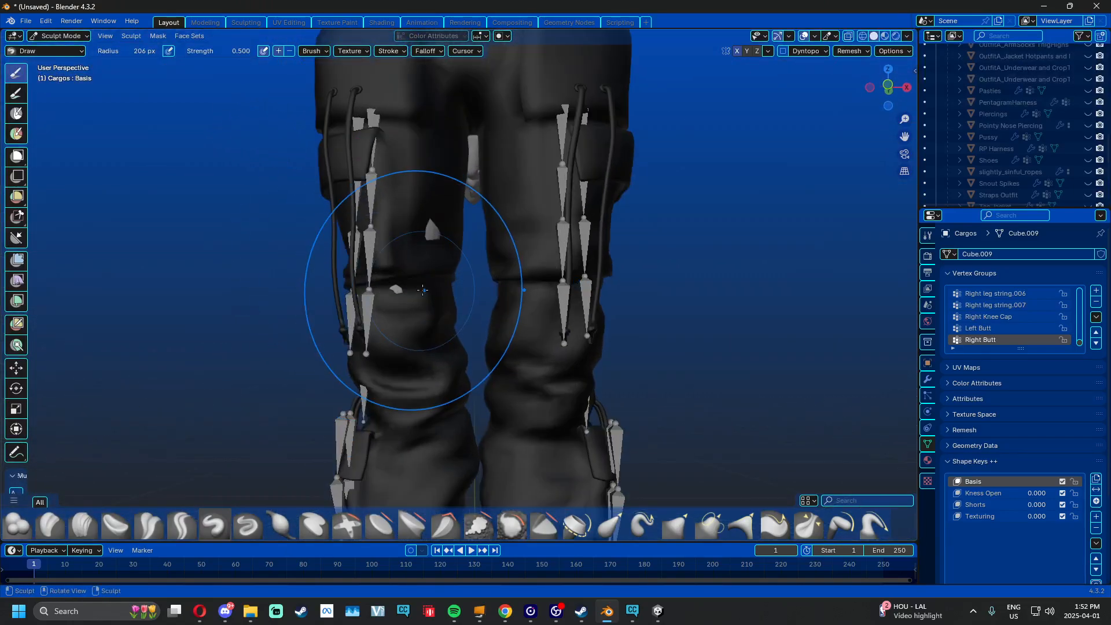
mouse_move(425, 242)
middle_mouse_down()
mouse_move(322, 246)
mouse_move(647, 220)
mouse_move(461, 340)
mouse_move(440, 263)
mouse_move(486, 185)
middle_mouse_up()
left_click(60, 36)
left_click(55, 50)
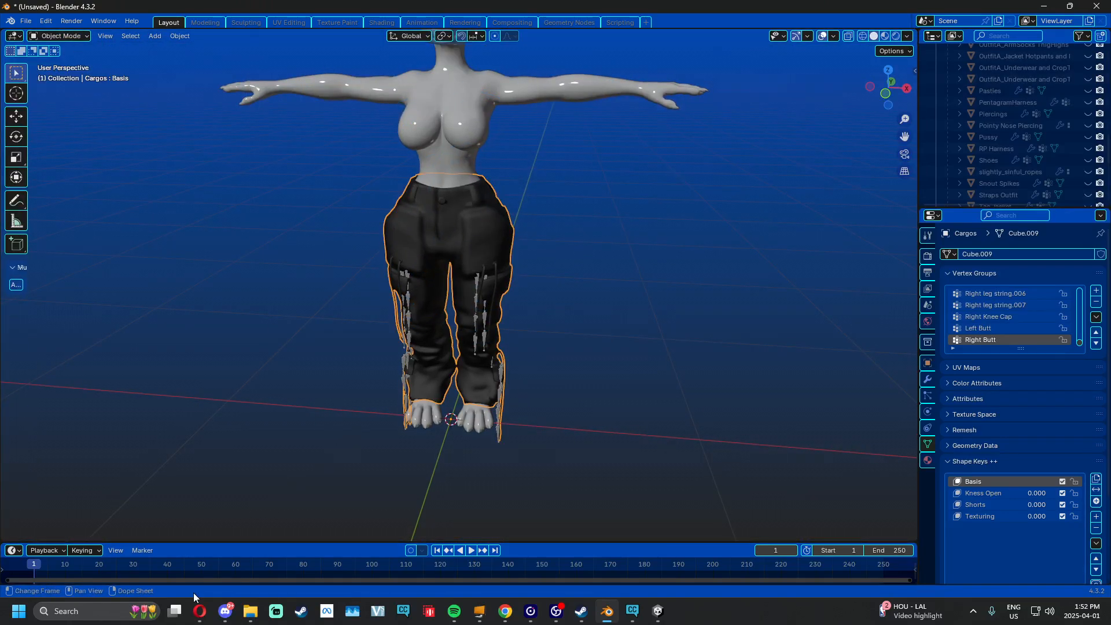
Switch to the Opera browser and search the web for "robust weight paint" in a new tab
left_click(199, 611)
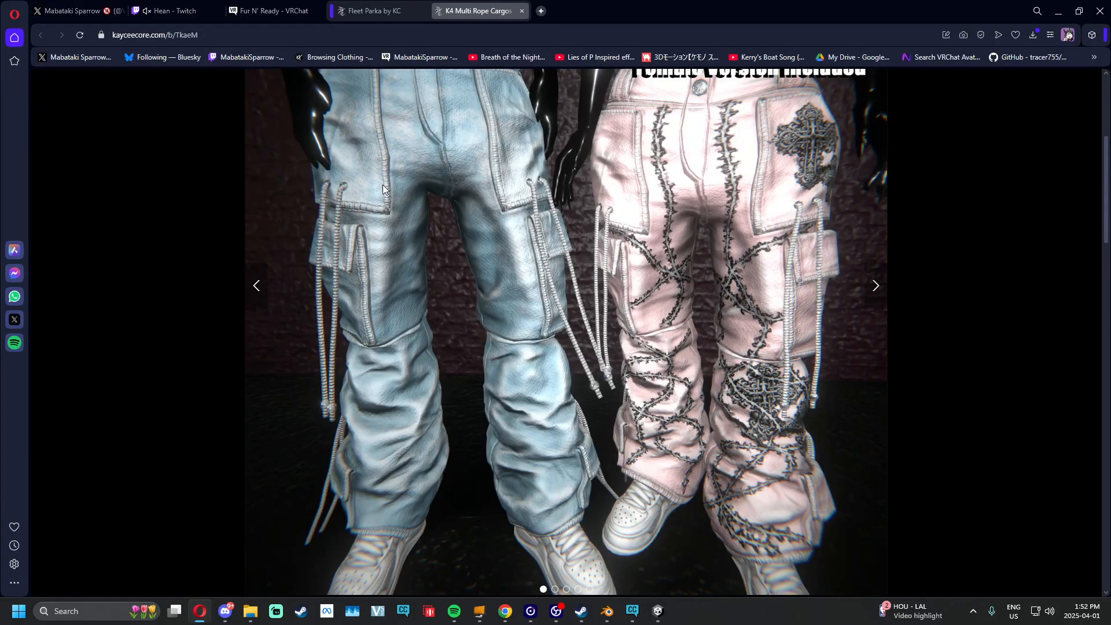
left_click(540, 11)
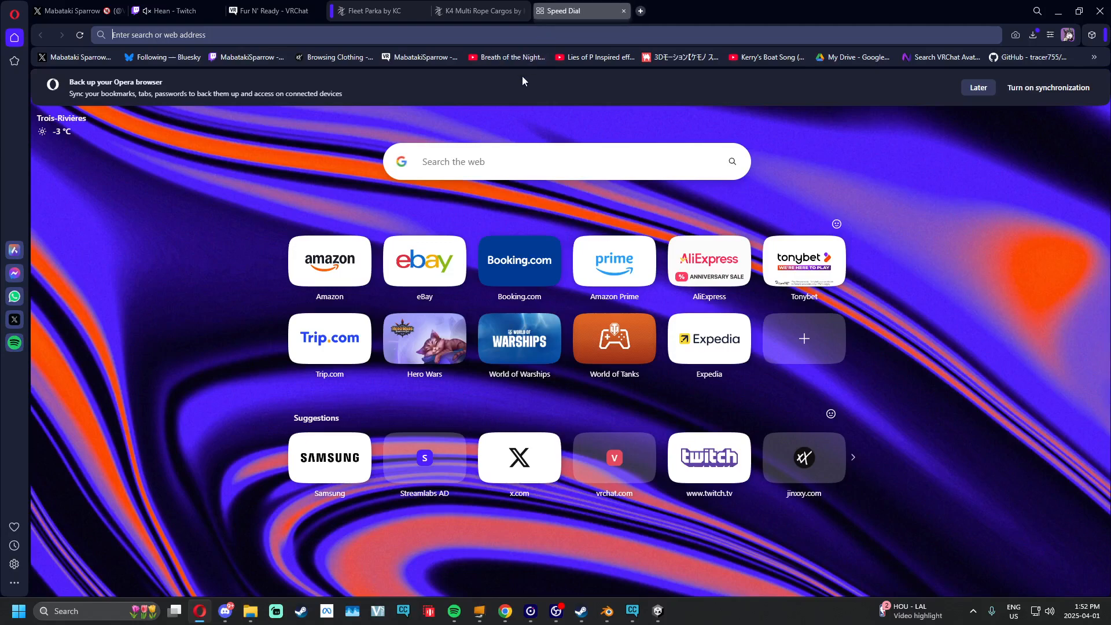
left_click(519, 154)
type("rohbust")
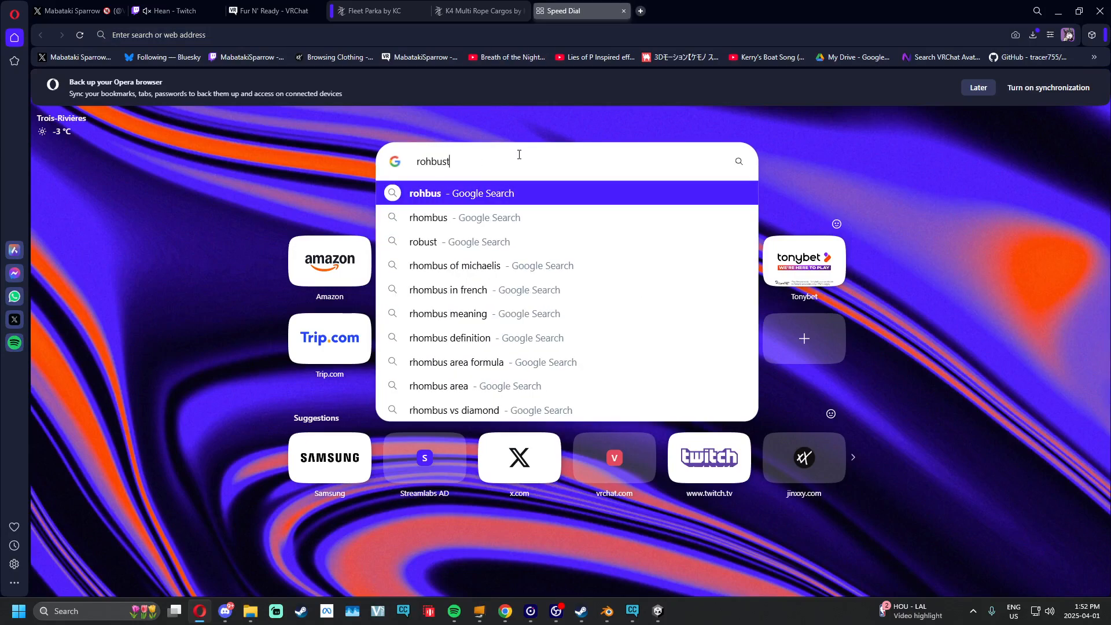
type(" weigh")
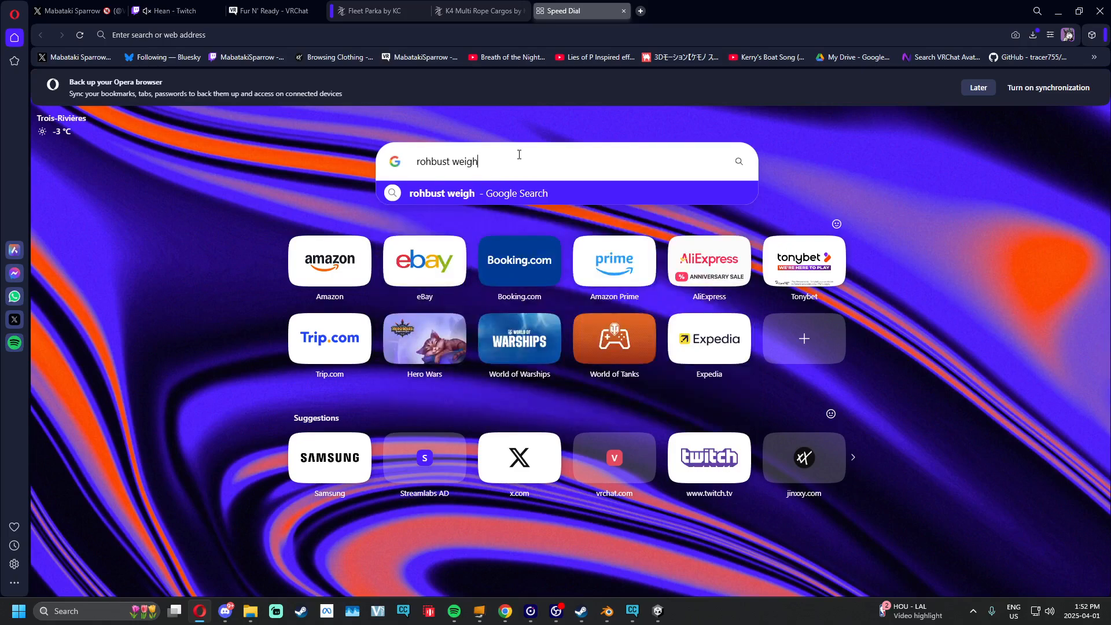
type("t paint")
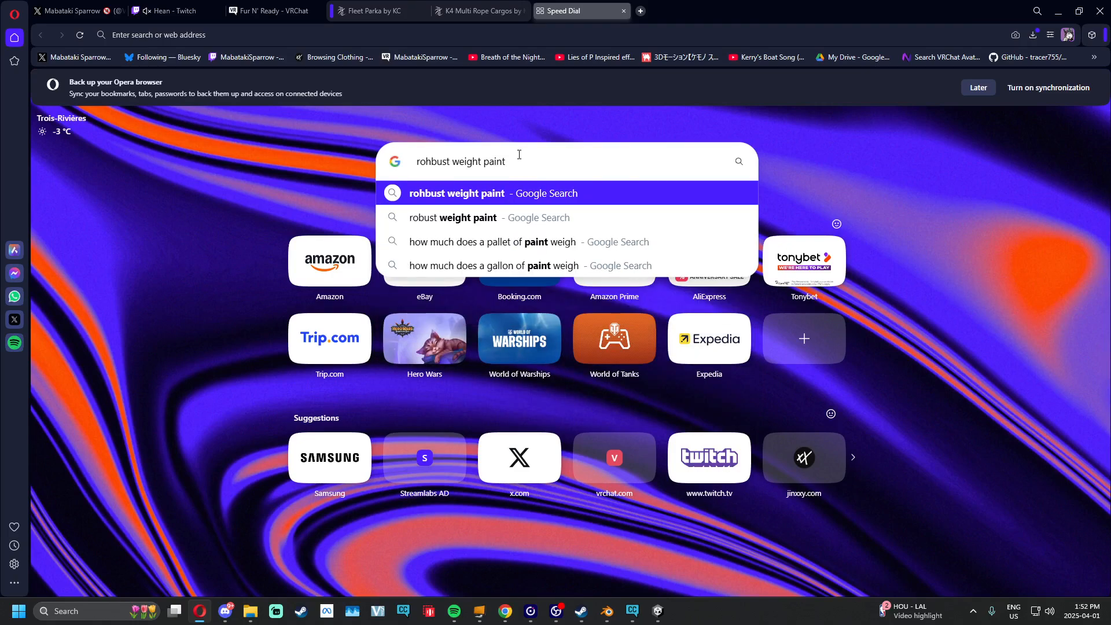
left_click(466, 222)
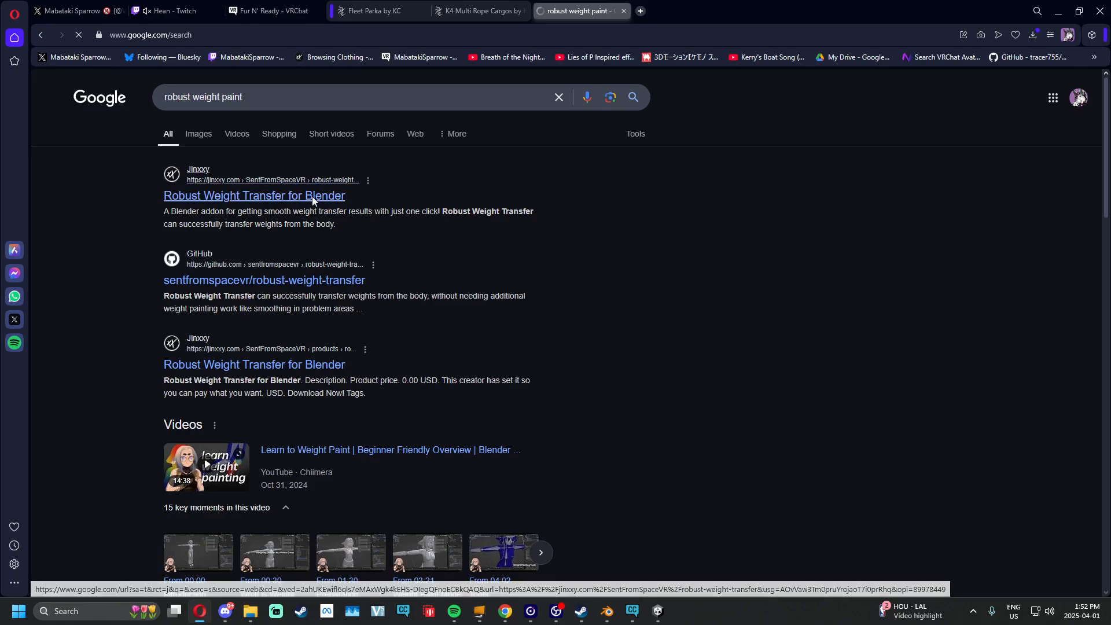
Open the Jinxxy page of Robust Weight Transfer for Blender and review its download details
left_click(312, 196)
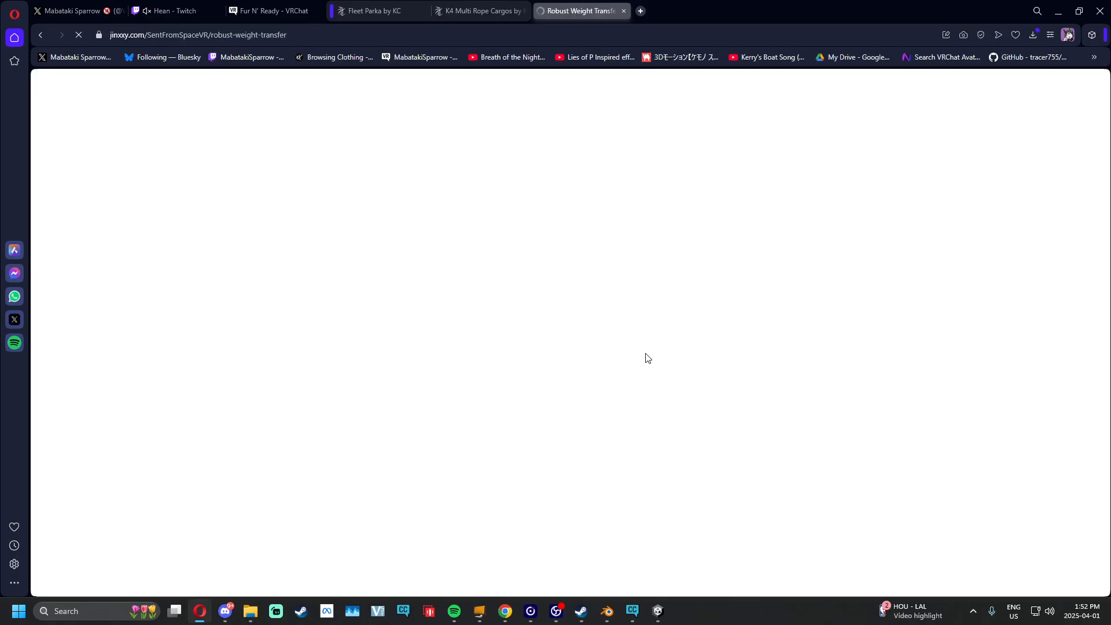
scroll(658, 342, "down", 3)
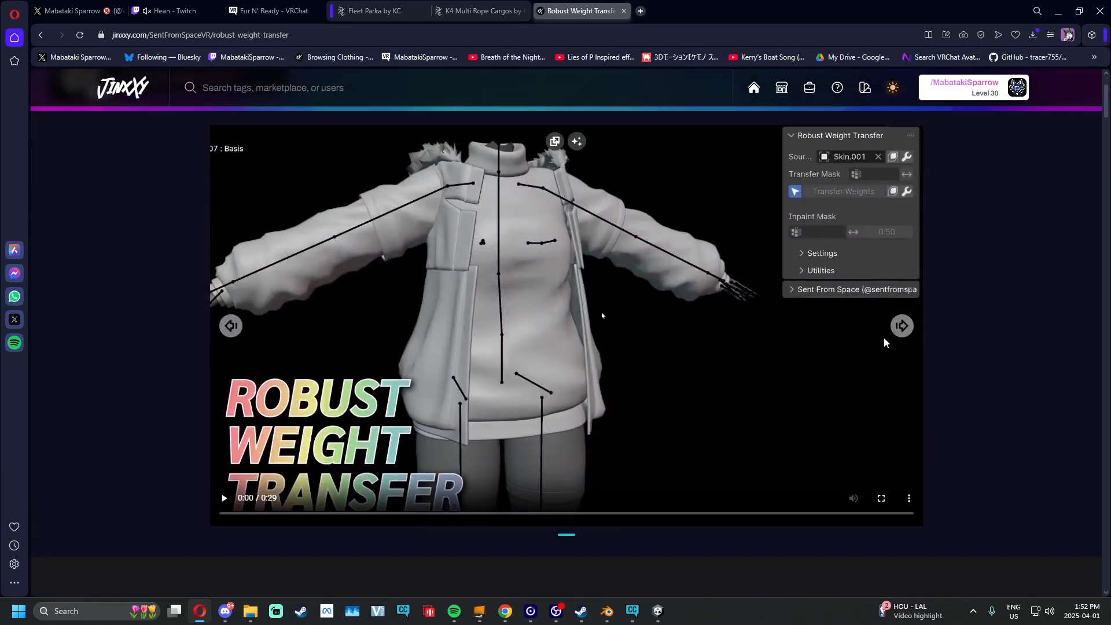
scroll(494, 331, "down", 5)
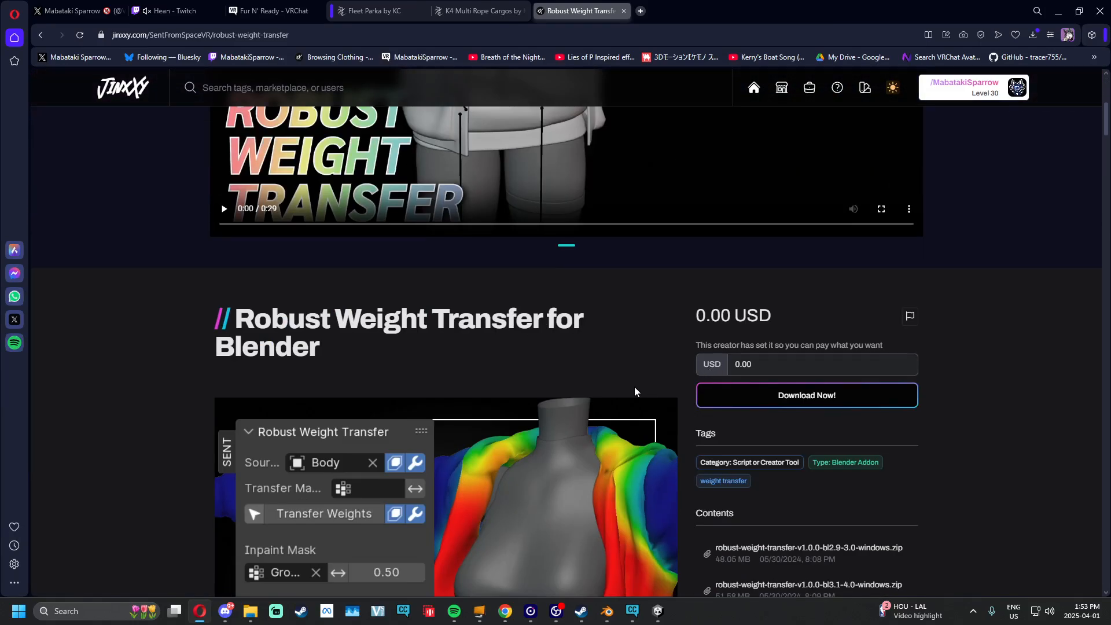
scroll(626, 391, "down", 4)
scroll(491, 291, "up", 5)
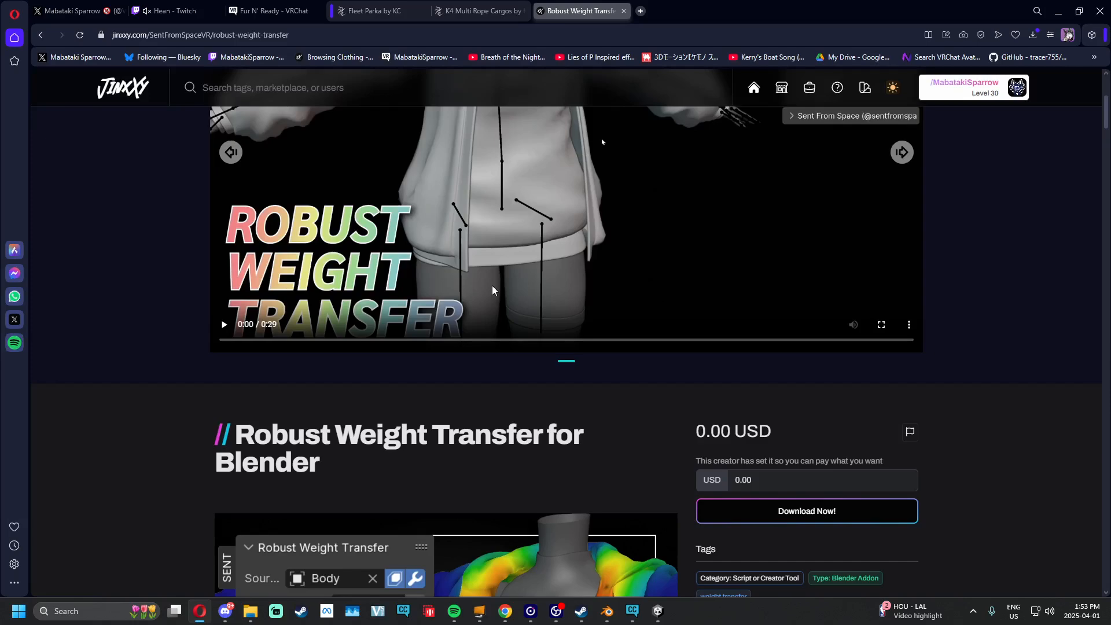
Switch back to Blender and check the add-ons in the Preferences for Robust Weight Transfer
left_click(609, 613)
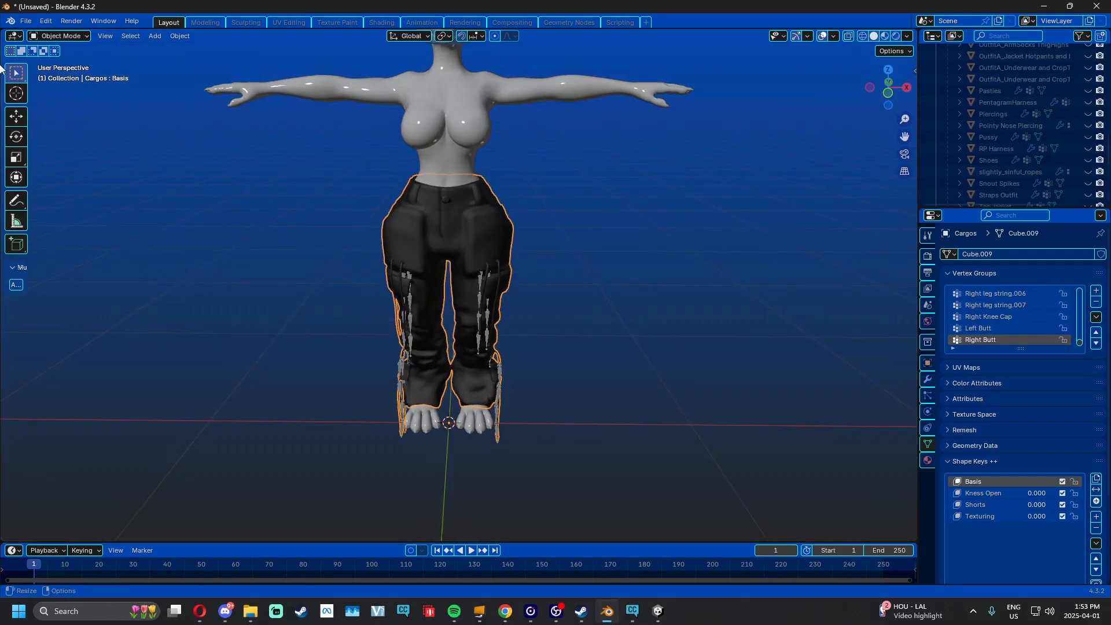
left_click(27, 22)
mouse_move(45, 22)
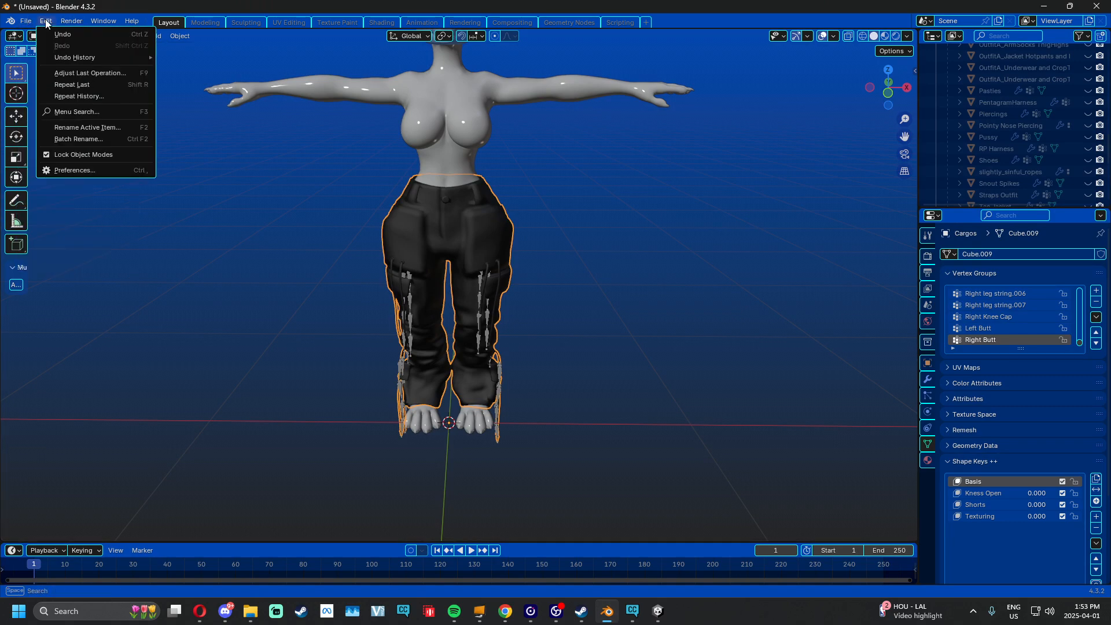
left_click(74, 168)
left_click_drag(158, 11, 272, 108)
left_click(484, 127)
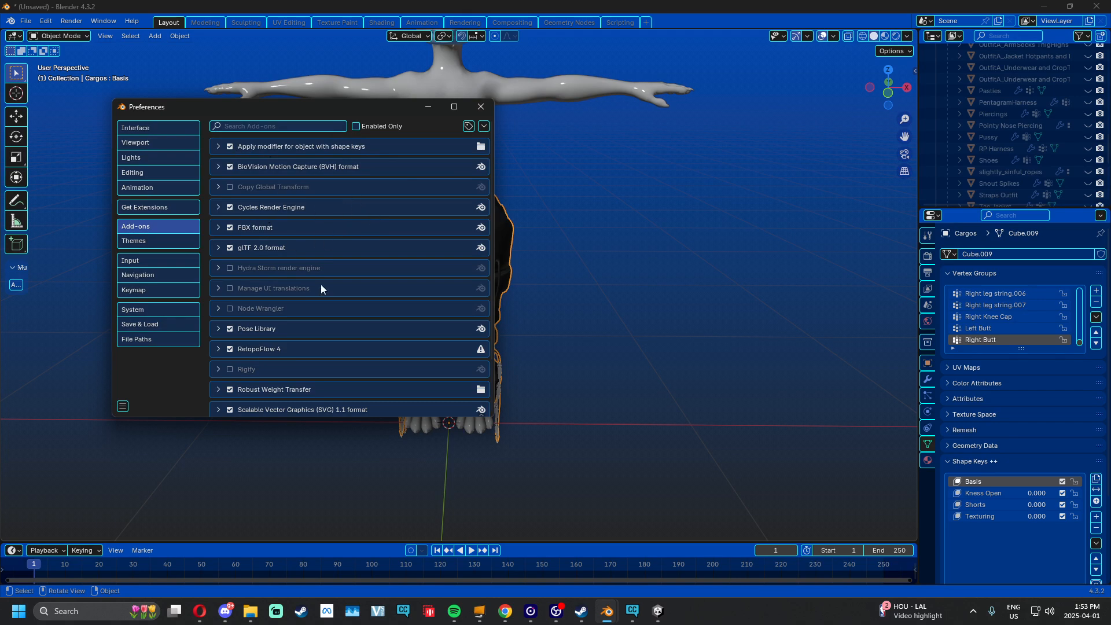
left_click(474, 108)
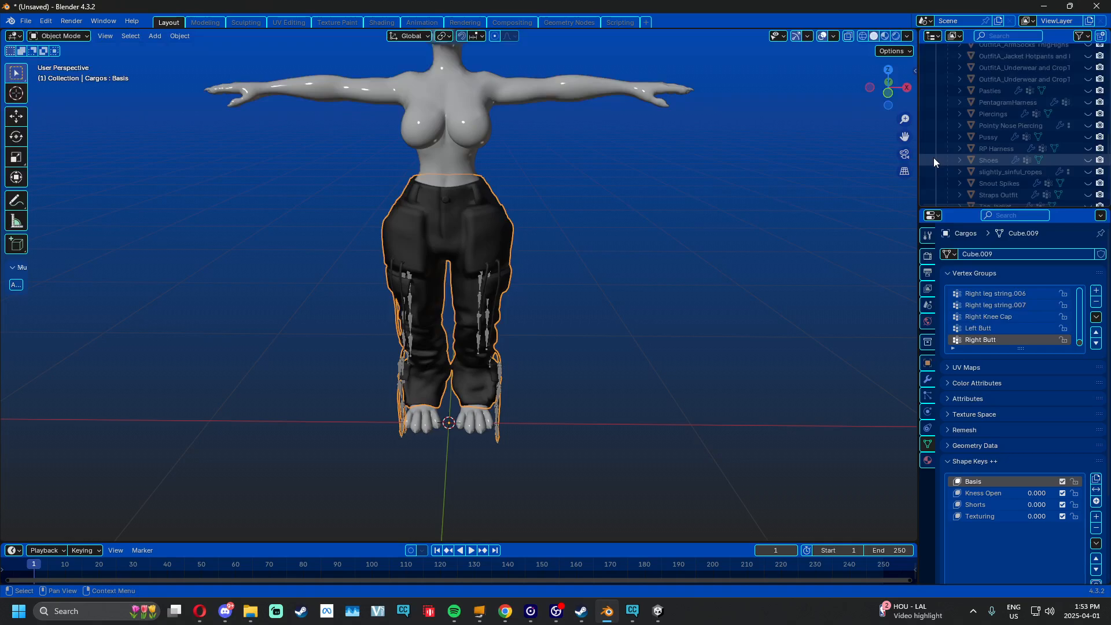
Show the Robust Weight Transfer settings and set Body as the source object
left_click(916, 70)
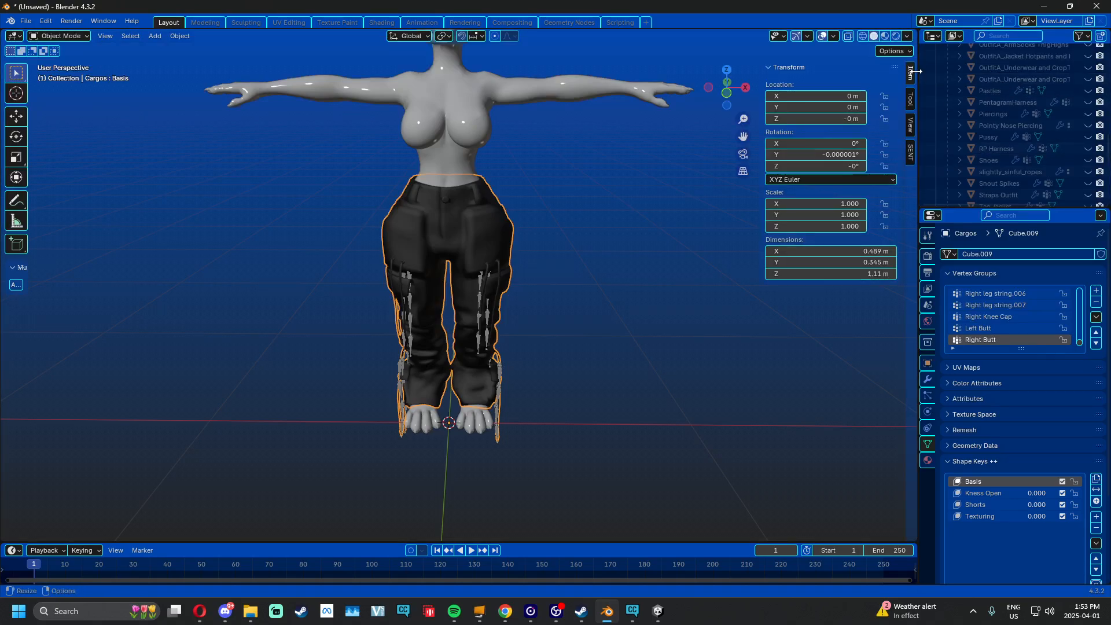
left_click(911, 156)
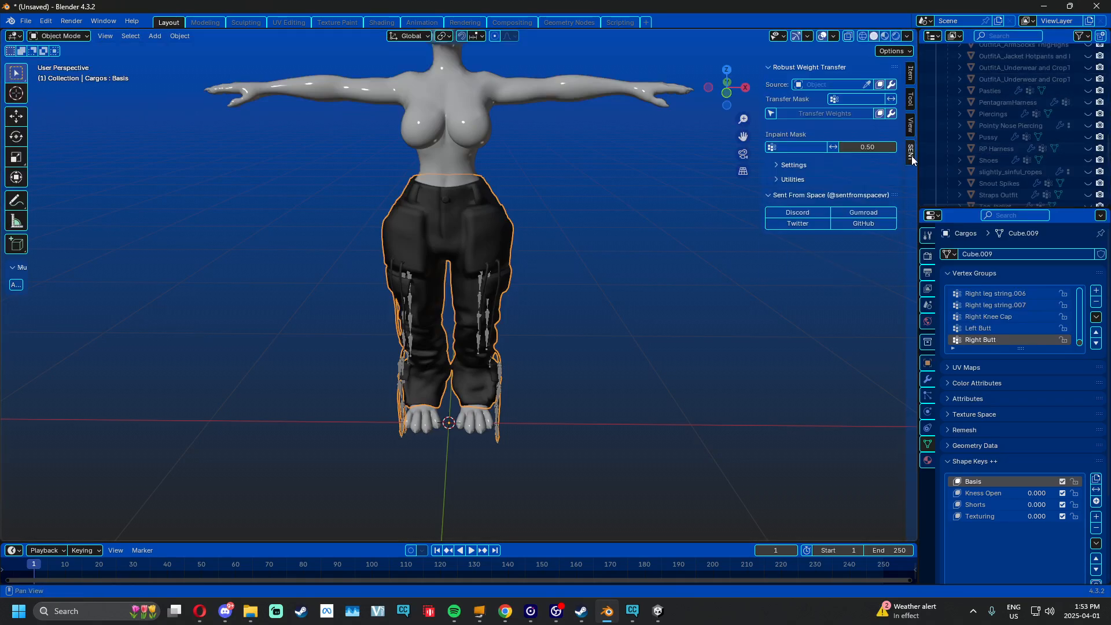
left_click(823, 86)
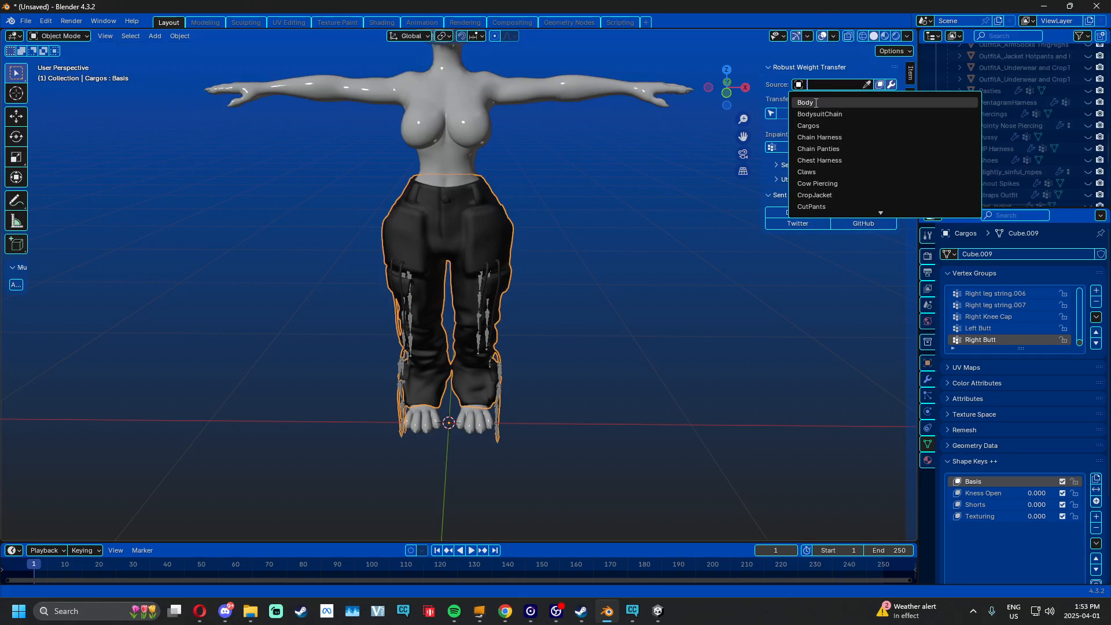
left_click(815, 103)
Enlarge the Cargos' vertex group list and remove the Right Butt, Left Butt and Right Knee Cap groups
scroll(496, 259, "up", 3)
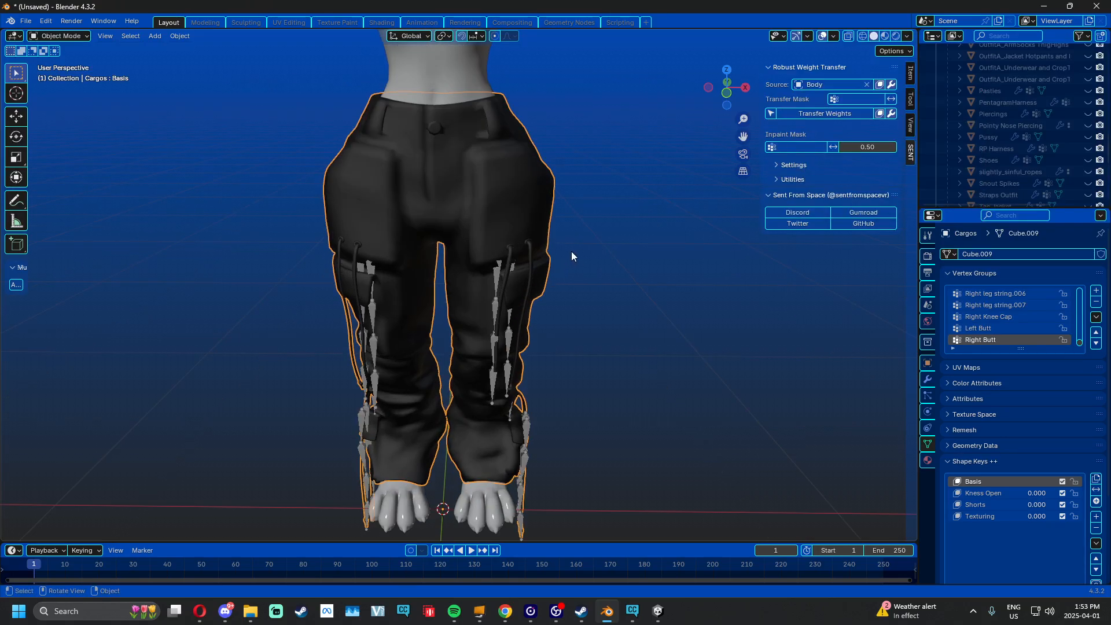
middle_click_drag(572, 251, 608, 249)
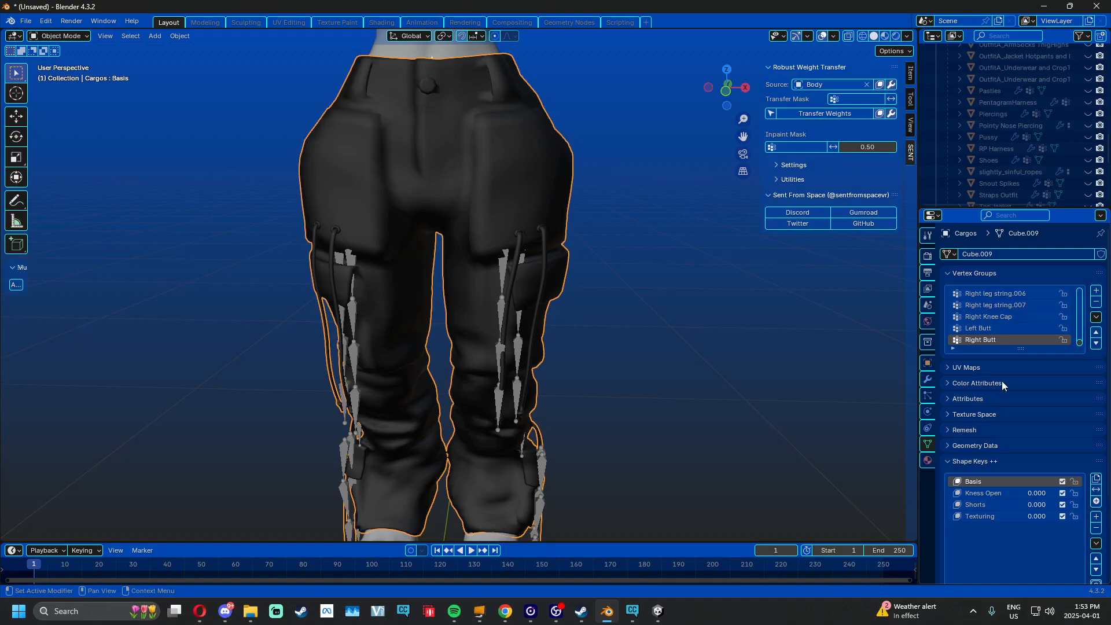
left_click_drag(1022, 349, 1034, 464)
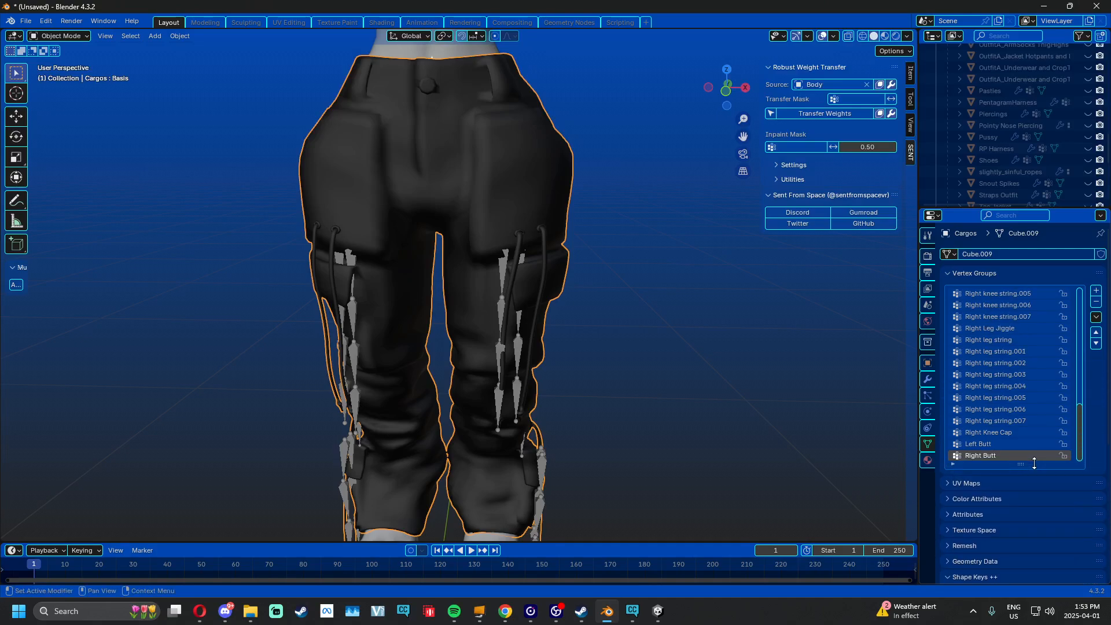
left_click(1094, 306)
left_click(1095, 305)
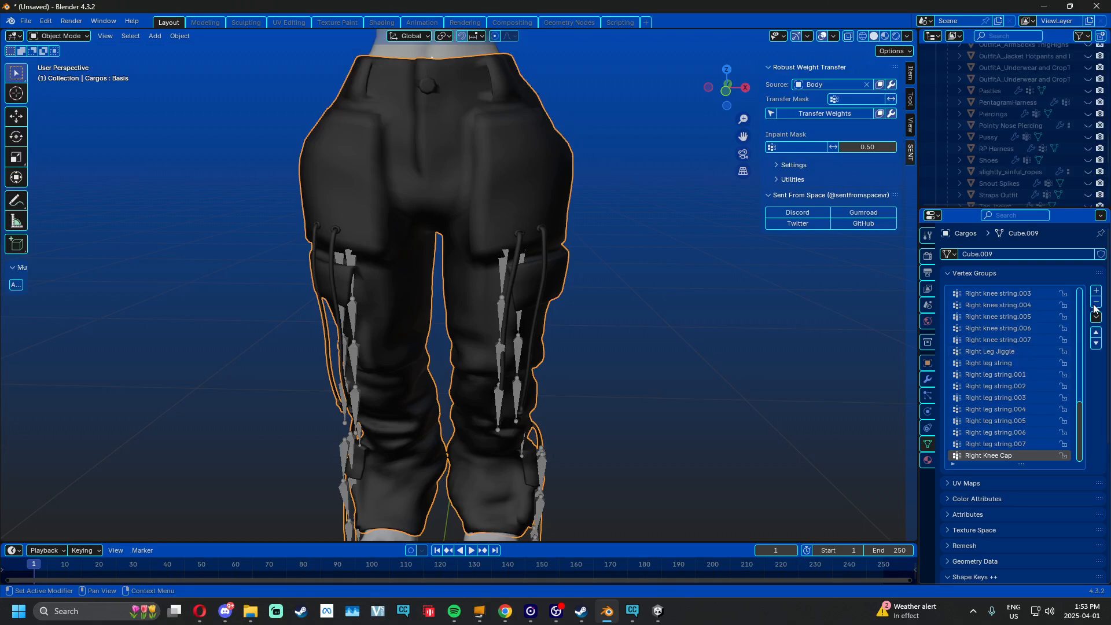
left_click(1095, 305)
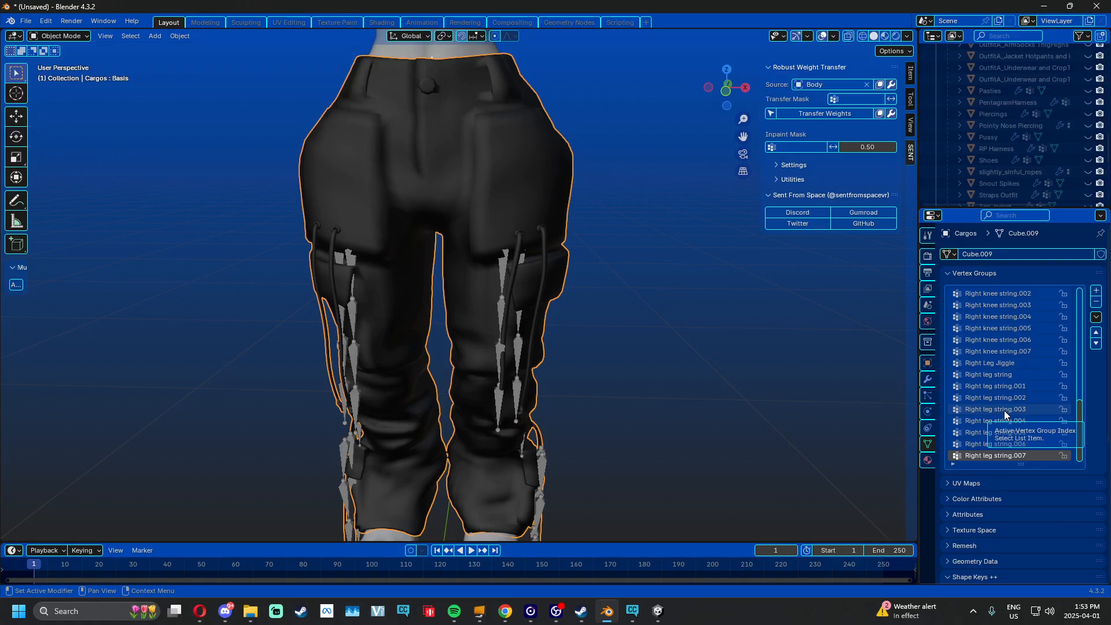
Remove the Right Leg Jiggle, Right ankle, Right knee, Right leg and Left Knee Cap vertex groups from the Cargos
left_click(1011, 364)
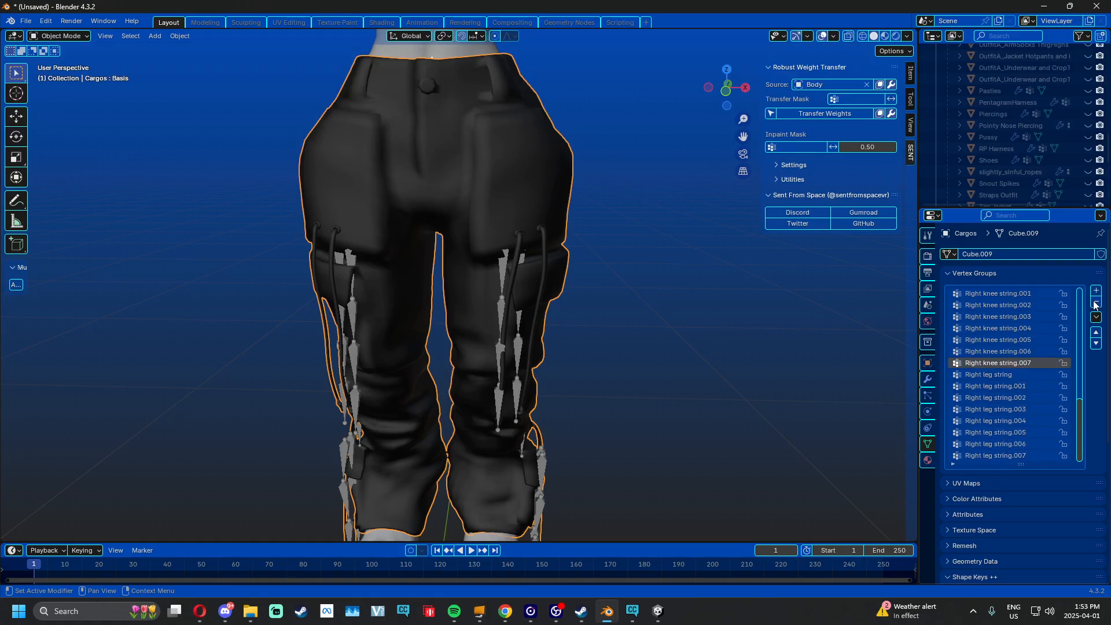
scroll(1026, 373, "up", 7)
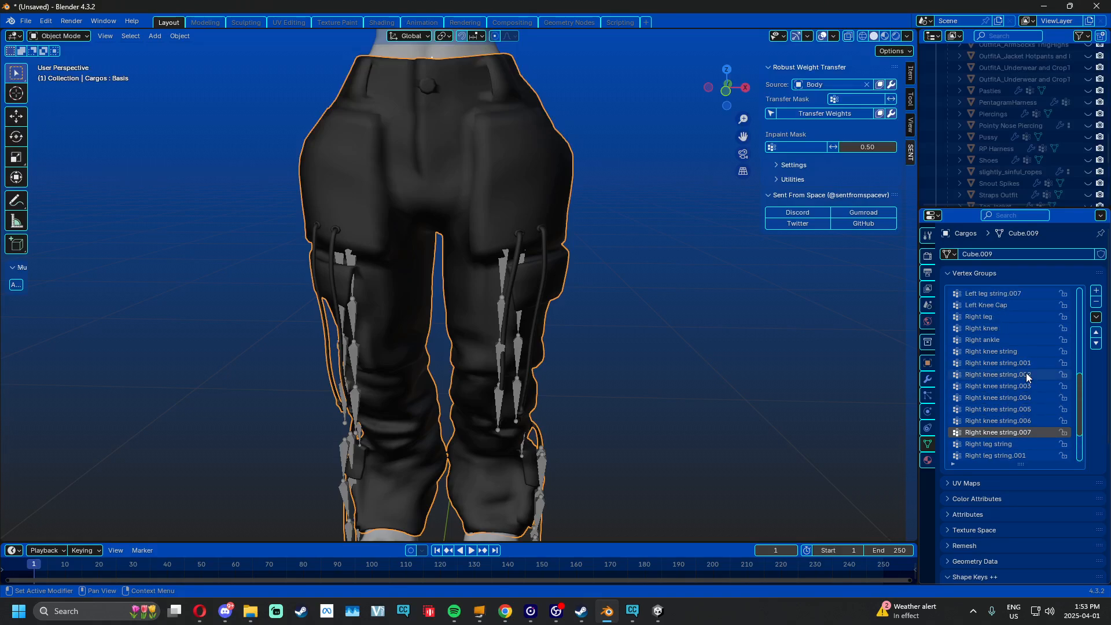
left_click(1012, 352)
left_click(1096, 302)
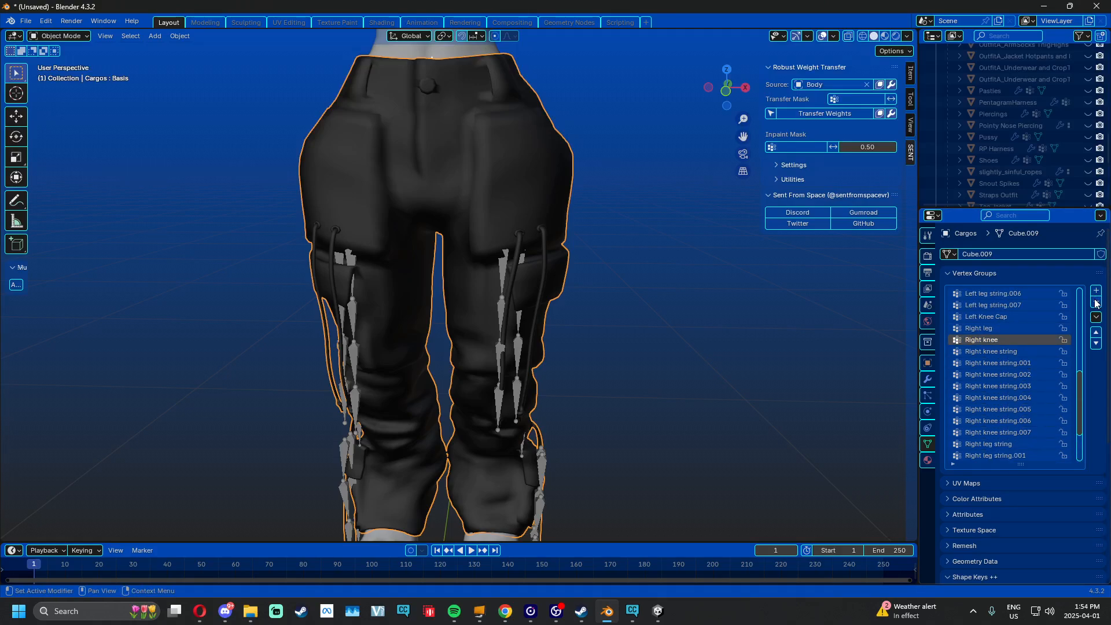
left_click(1096, 302)
left_click(1096, 302)
left_click(1096, 303)
Remove the Left Leg Jiggle, Left ankle, Left knee, Left leg and Hips vertex groups, keeping the string groups
scroll(1012, 351, "up", 10)
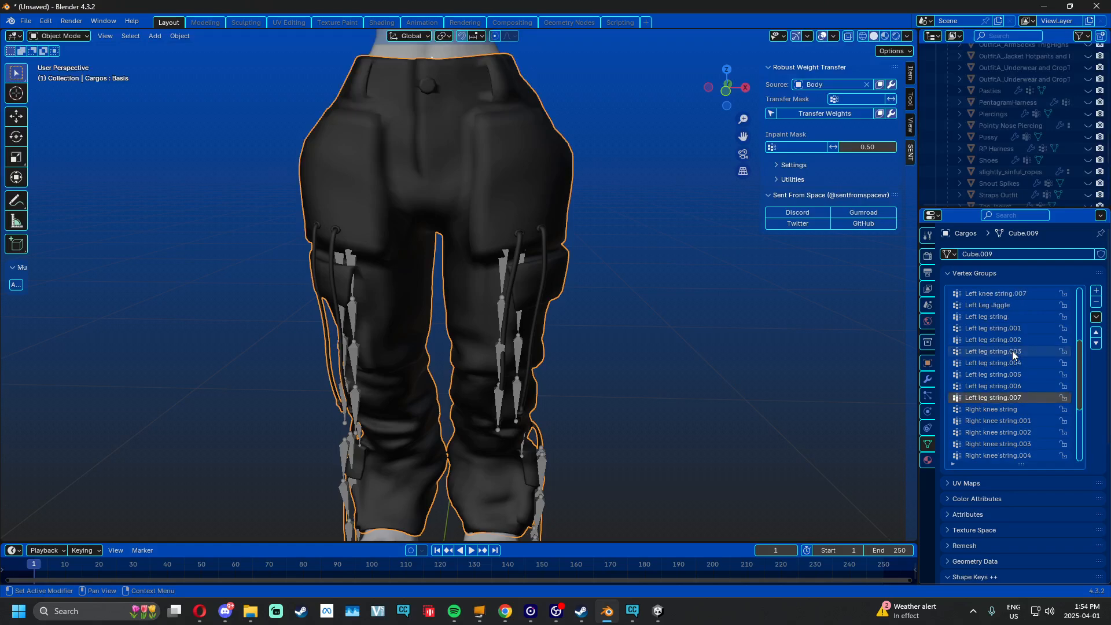
left_click(1010, 351)
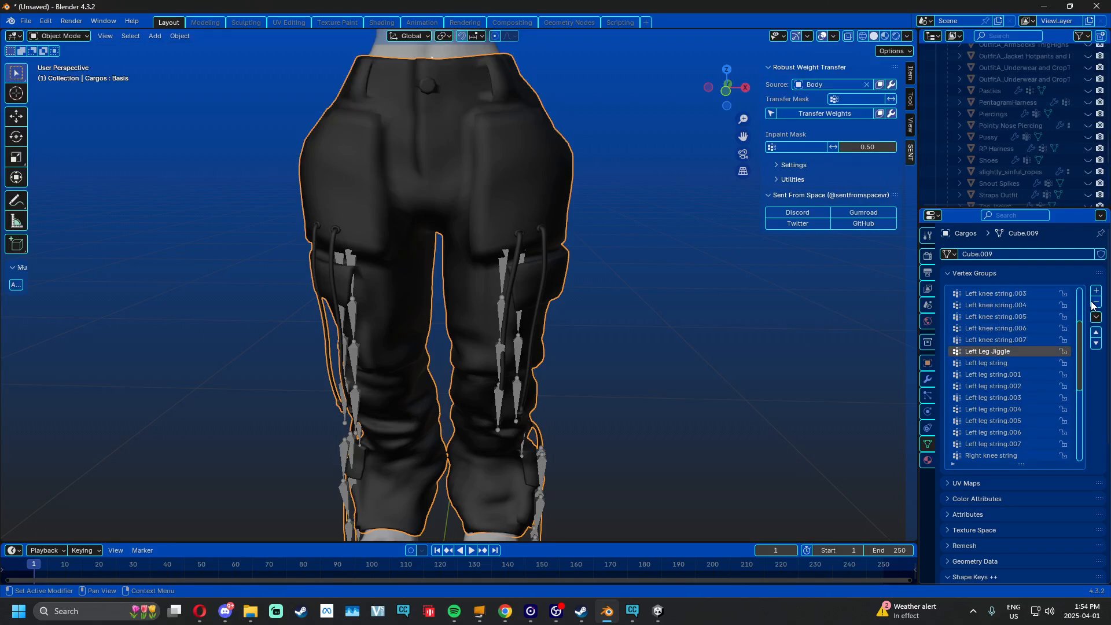
left_click(1095, 302)
scroll(1040, 331, "up", 7)
left_click(1010, 329)
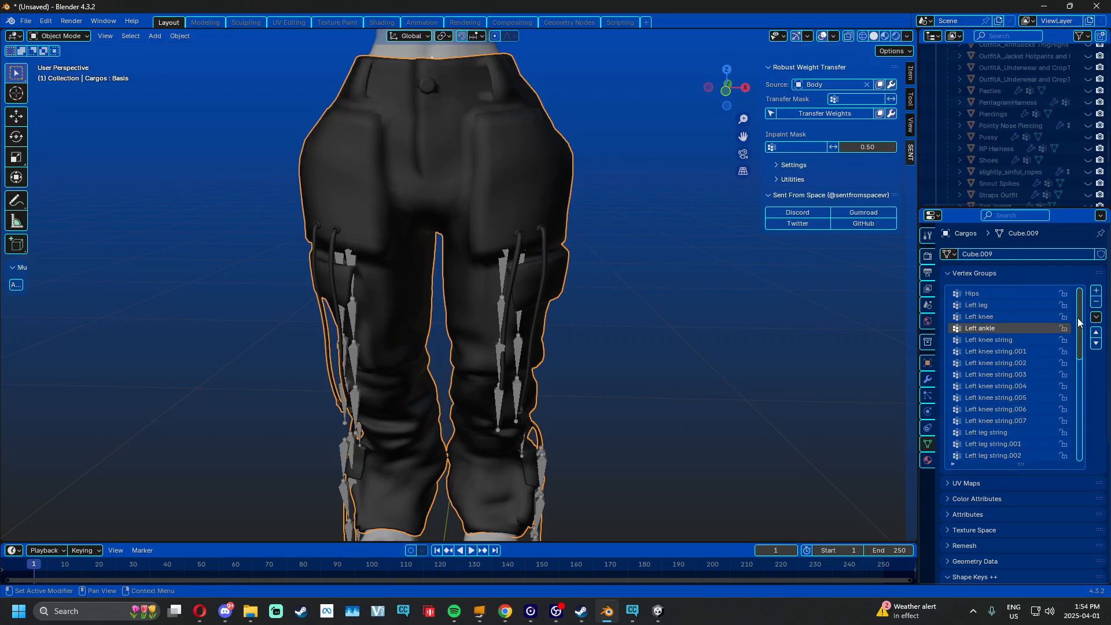
left_click(1096, 302)
left_click(1096, 302)
left_click(1096, 302)
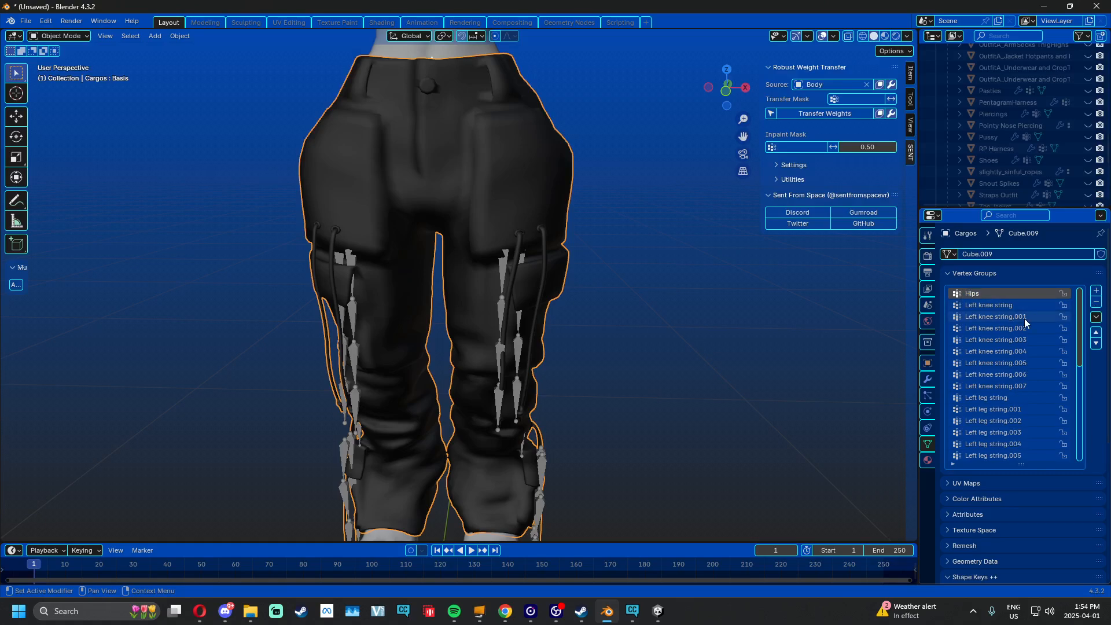
left_click(1096, 302)
middle_click_drag(721, 312, 578, 307)
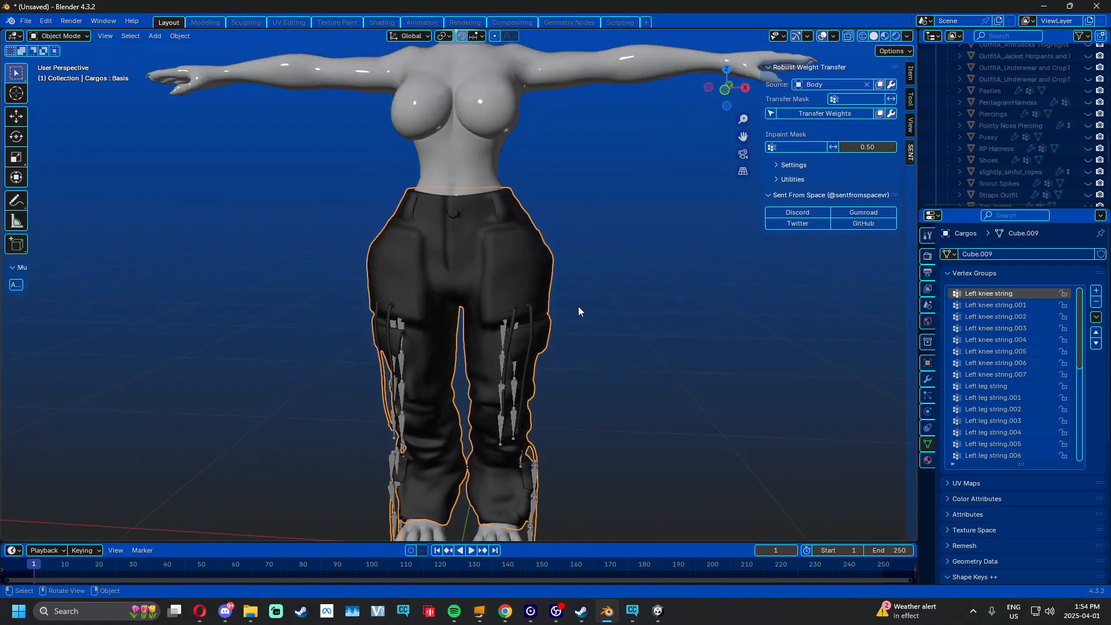
left_click(49, 41)
left_click(54, 50)
middle_click_drag(521, 277, 500, 230, "shift")
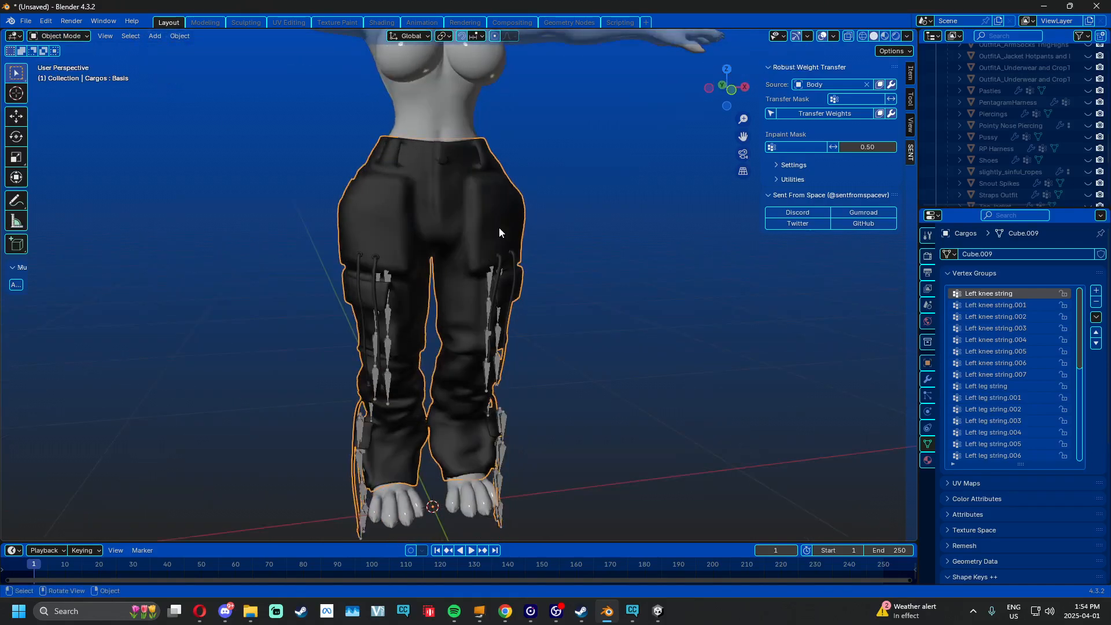
Transfer the Body's weights onto the Cargos with Robust Weight Transfer
left_click(812, 115)
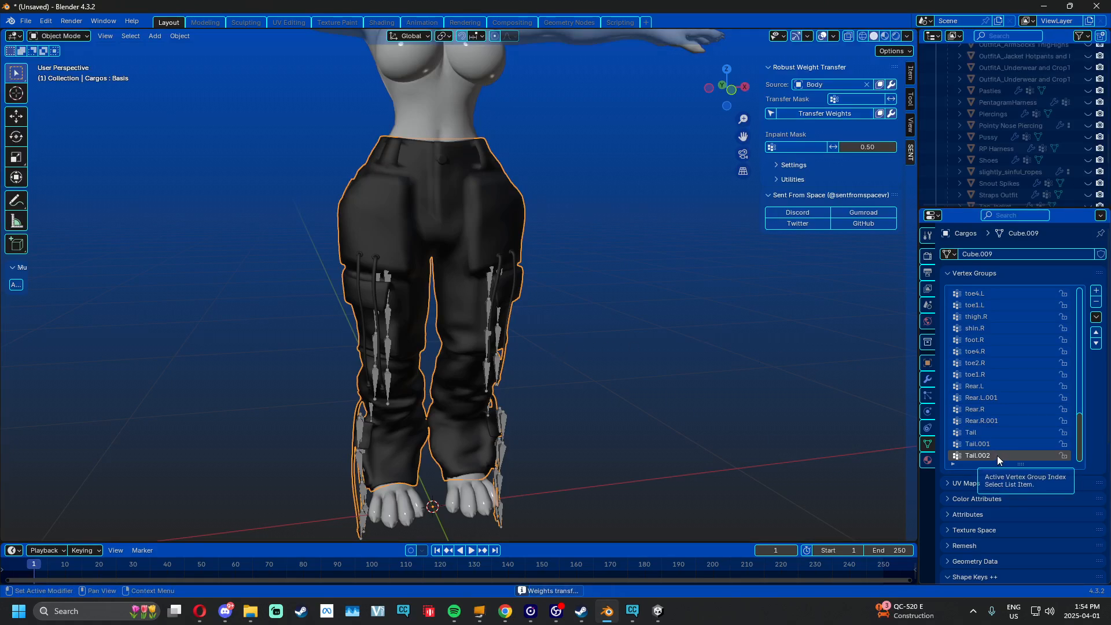
middle_click_drag(694, 341, 430, 274)
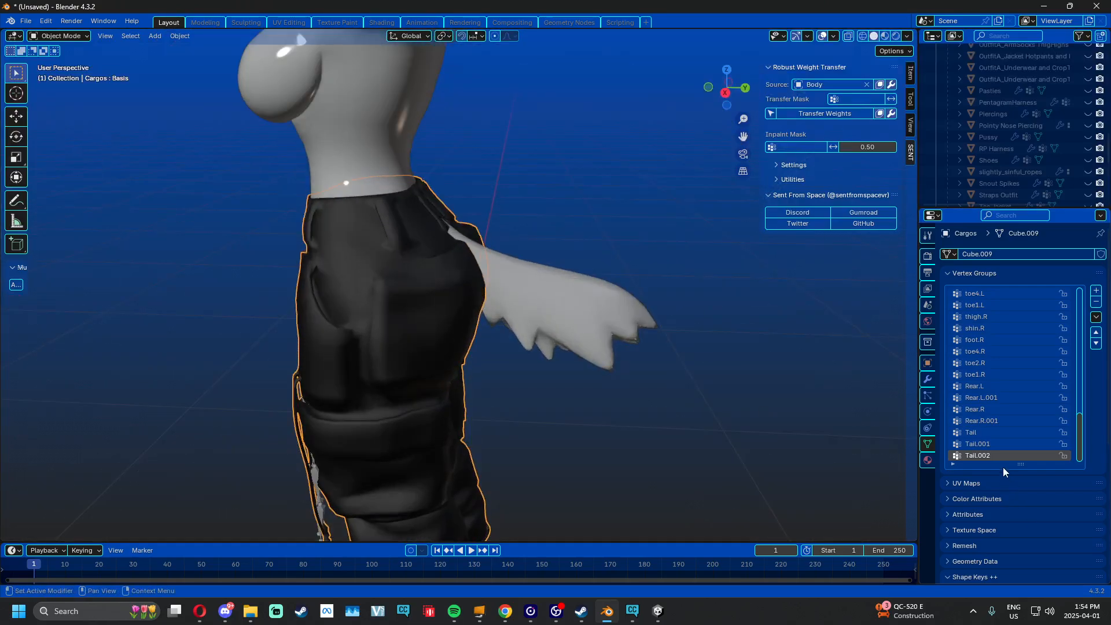
left_click(68, 36)
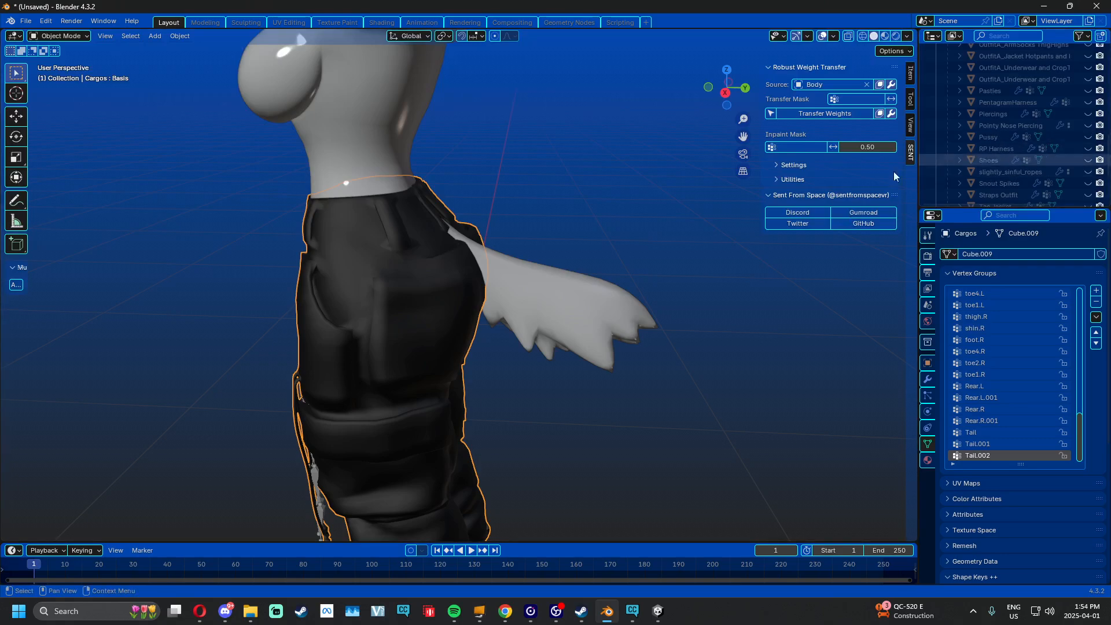
left_click(544, 291)
left_click(421, 268)
Unhide the avatar's Armature and select it
scroll(1097, 108, "up", 7)
scroll(1099, 111, "up", 5)
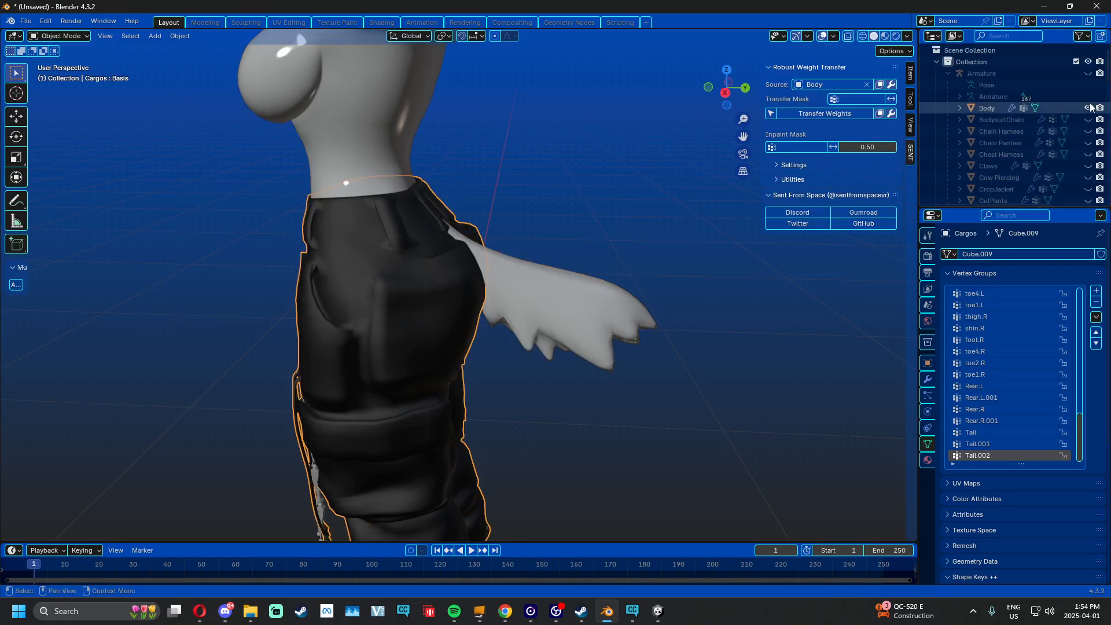
left_click(1088, 74)
left_click(291, 155)
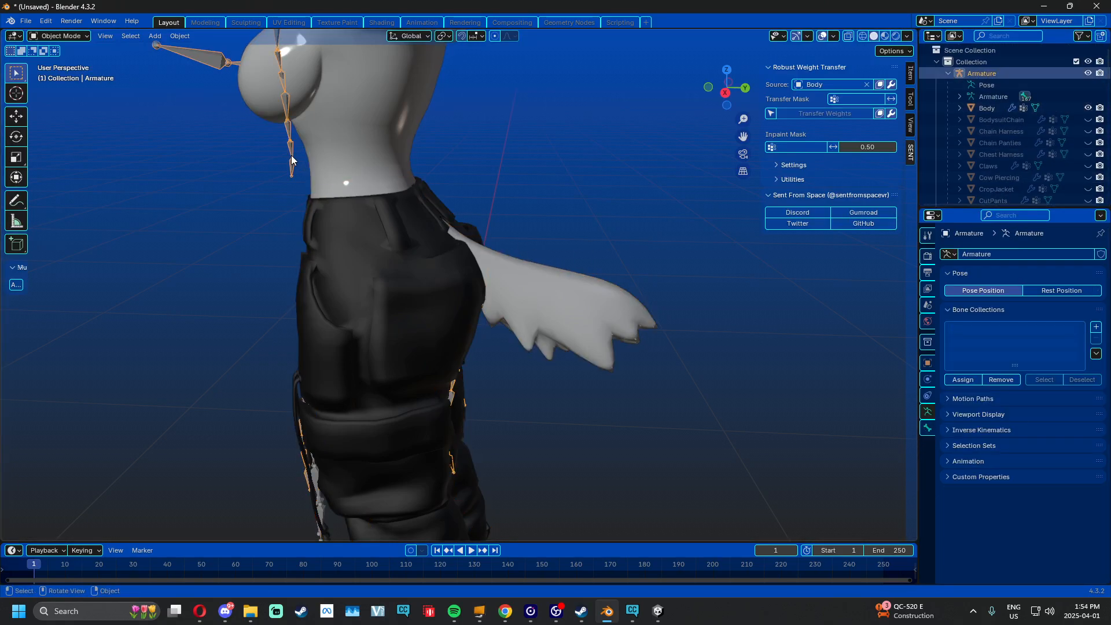
Display the Armature's bones as Stick and show them in front of the meshes
left_click(990, 415)
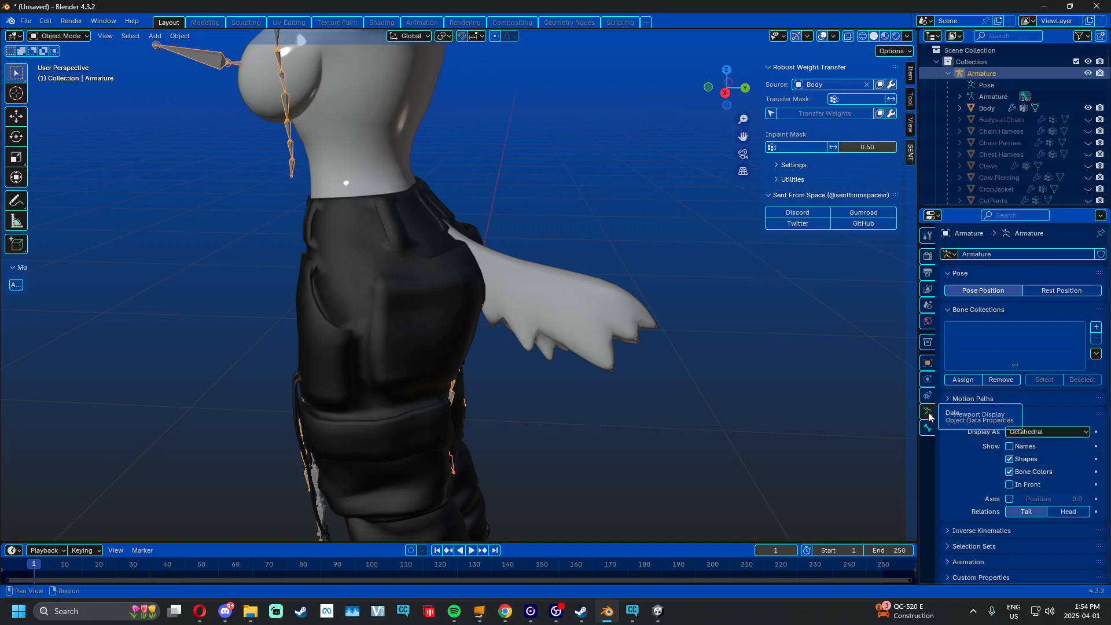
left_click(1030, 433)
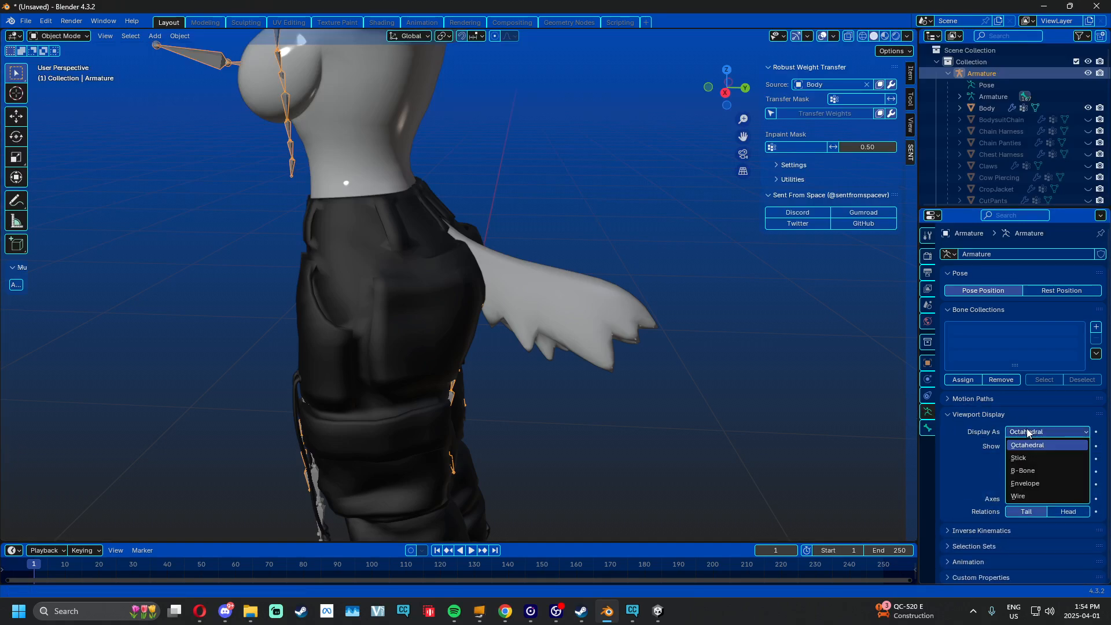
left_click(1024, 459)
left_click(1010, 485)
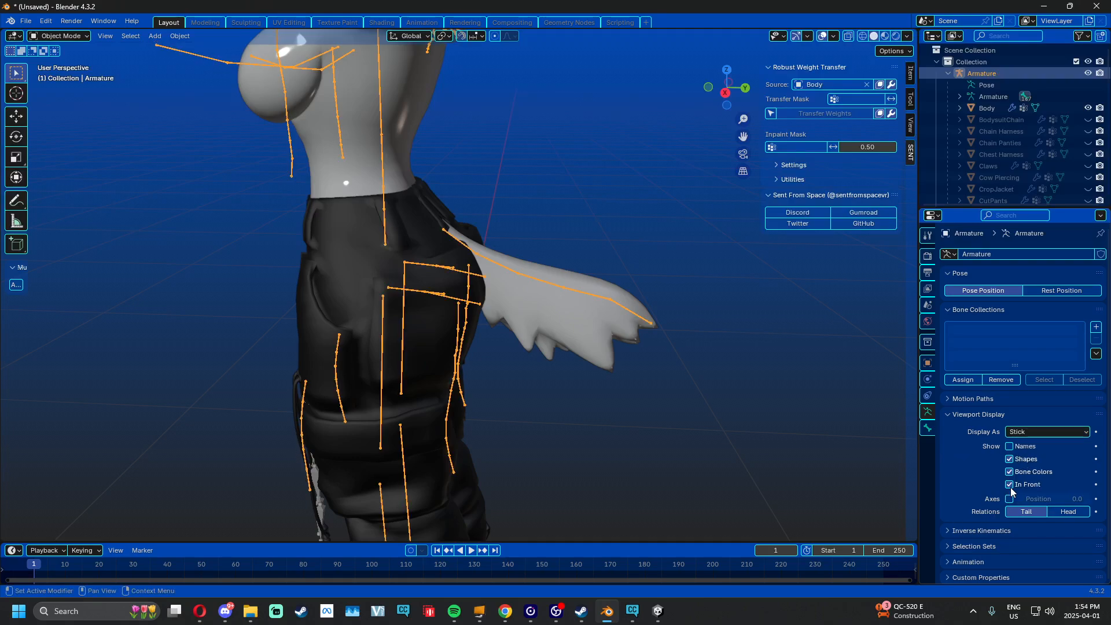
Put the Armature in Pose Mode and rotate the Tail bone so the tail swings steeply upward
middle_click_drag(600, 290, 601, 305)
left_click(58, 36)
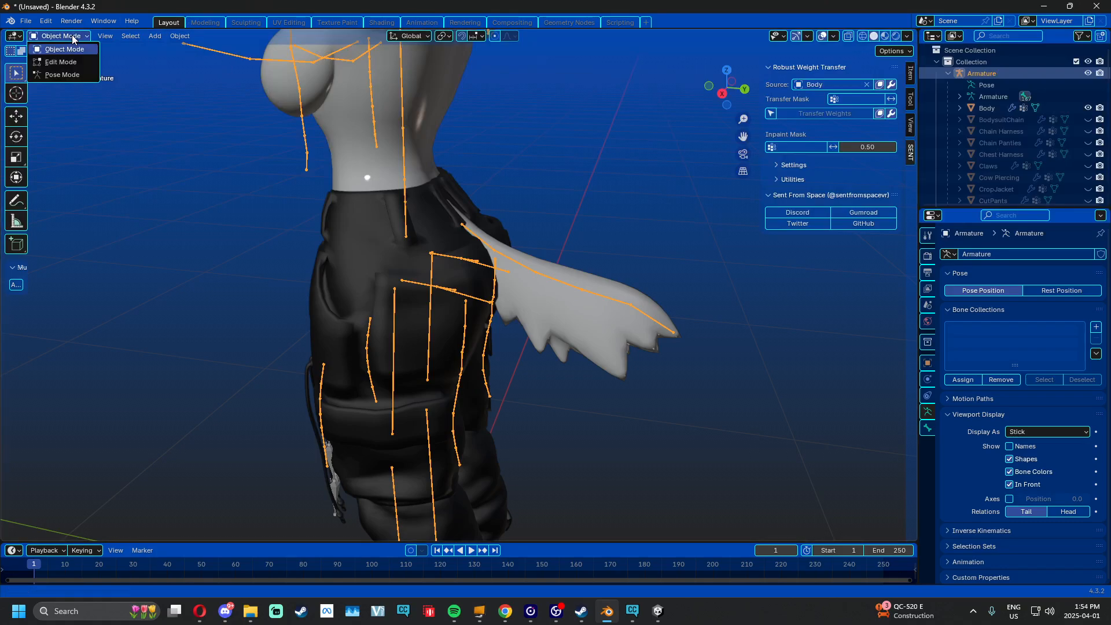
left_click(60, 73)
scroll(460, 275, "up", 2)
left_click(460, 275)
middle_click_drag(460, 275, 475, 255)
left_click(16, 137)
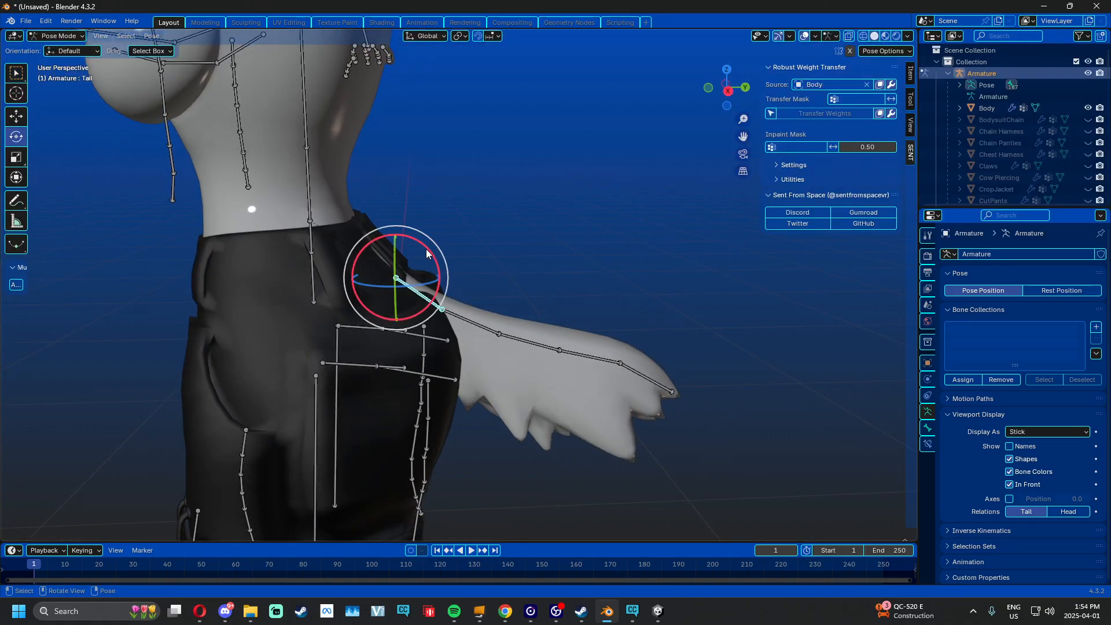
left_click_drag(425, 247, 278, 208)
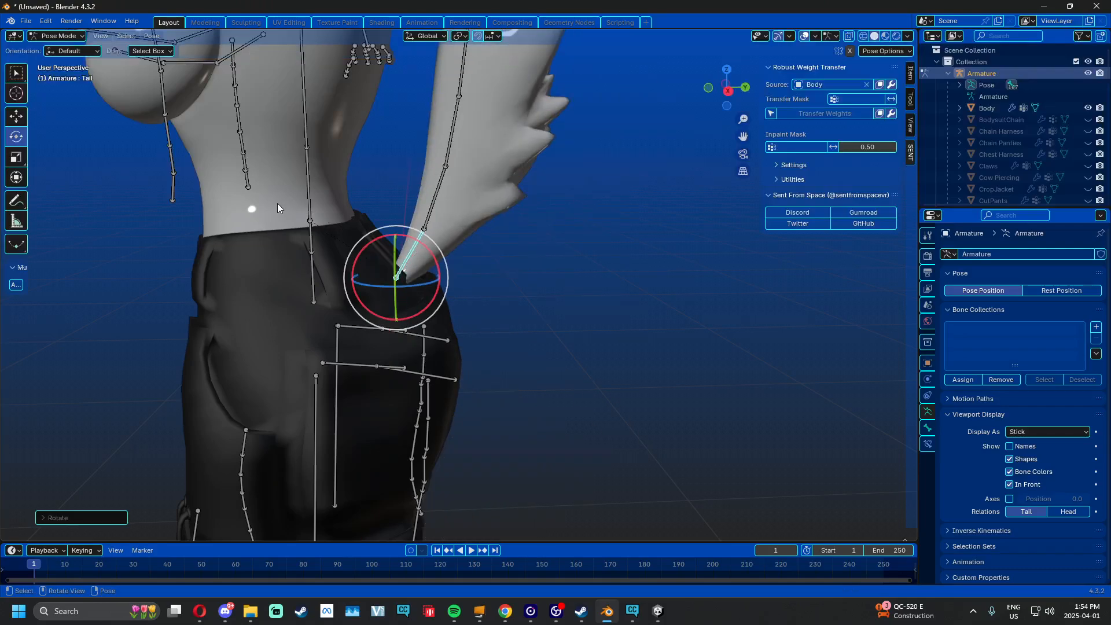
Return to Object Mode and set the Cargos' ArmatureM modifier object to Armature
left_click(45, 36)
left_click(58, 48)
left_click(249, 252)
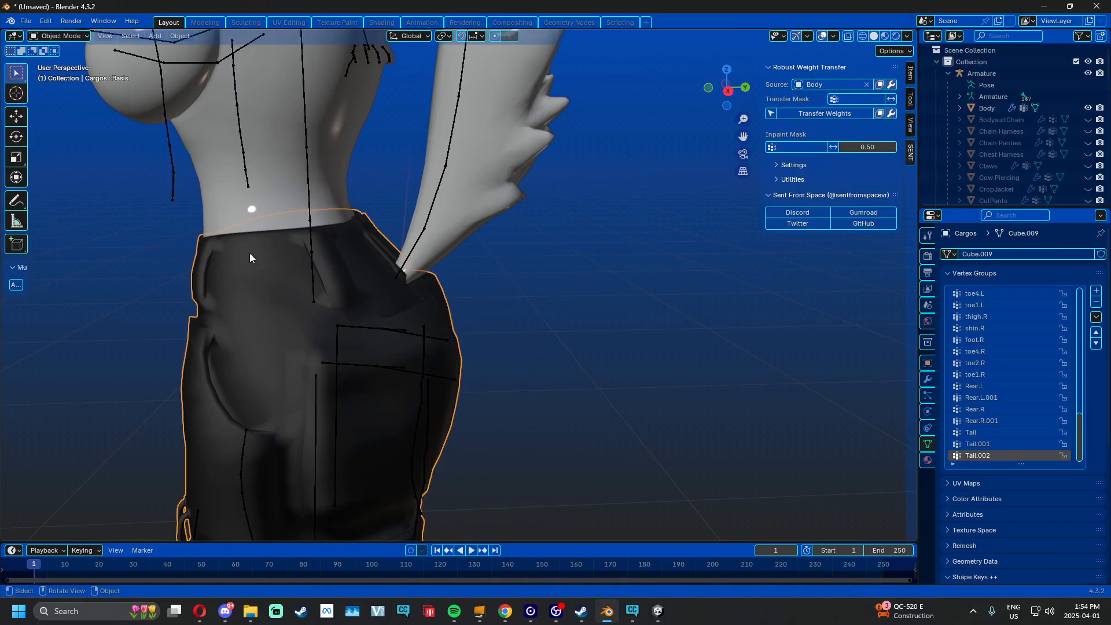
left_click(928, 379)
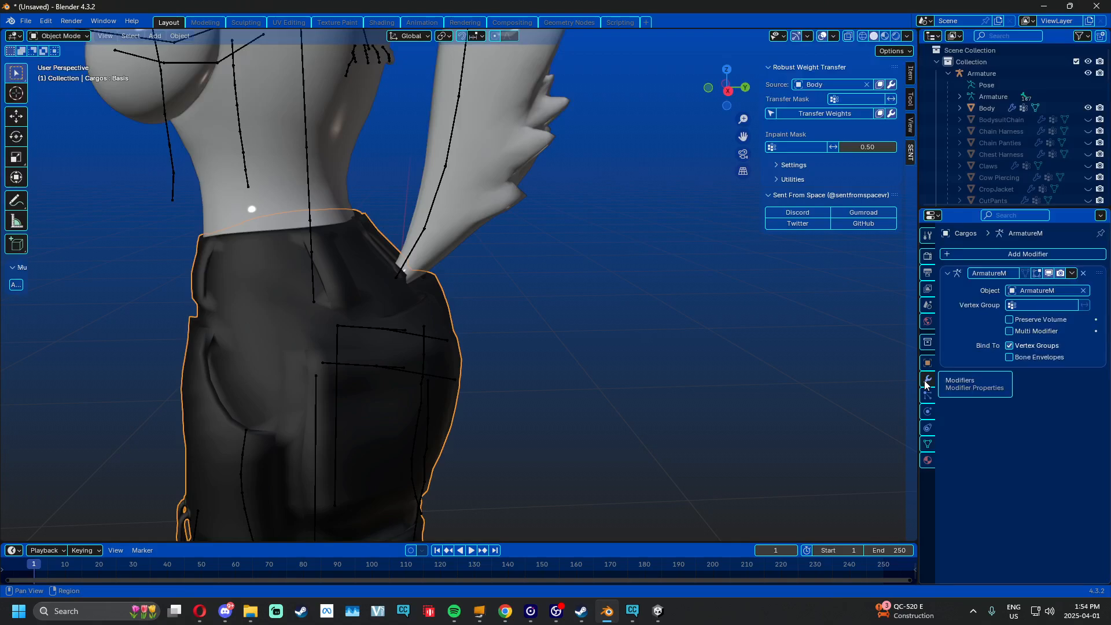
left_click(1038, 291)
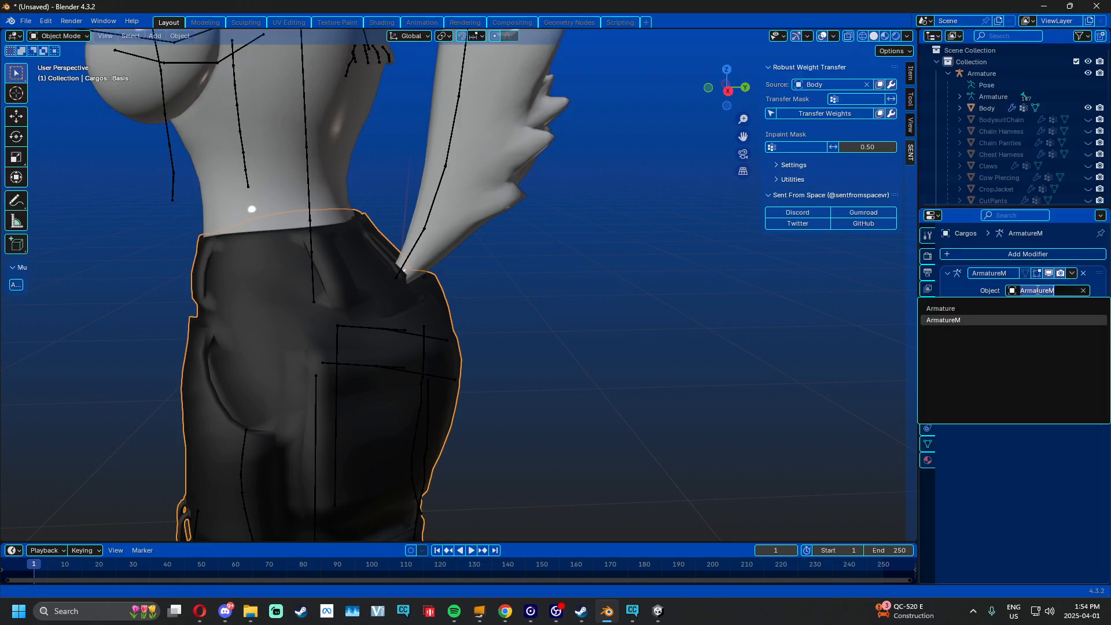
left_click(968, 309)
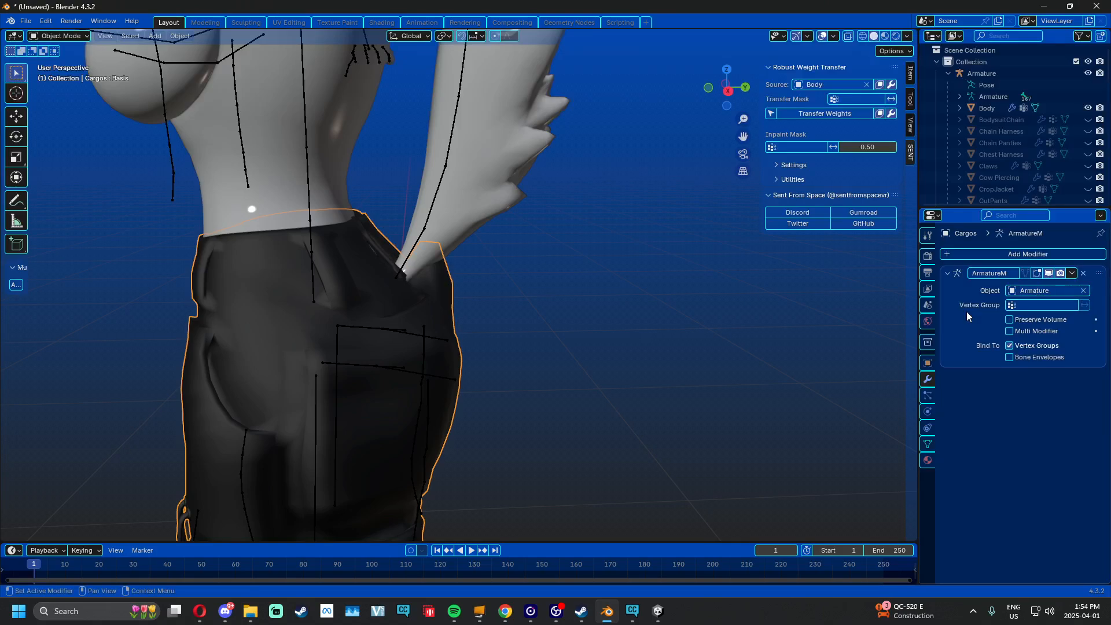
Remove the Tail.002, Tail.001 and Tail vertex groups from the Cargos
middle_click_drag(579, 278, 567, 346)
left_click(565, 332)
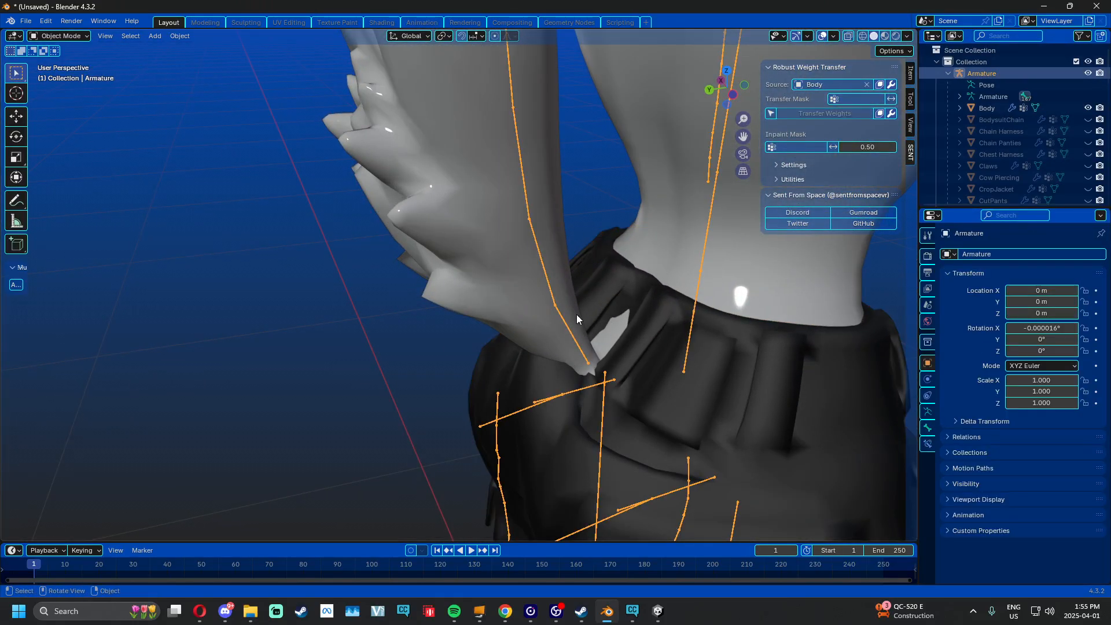
left_click(649, 374)
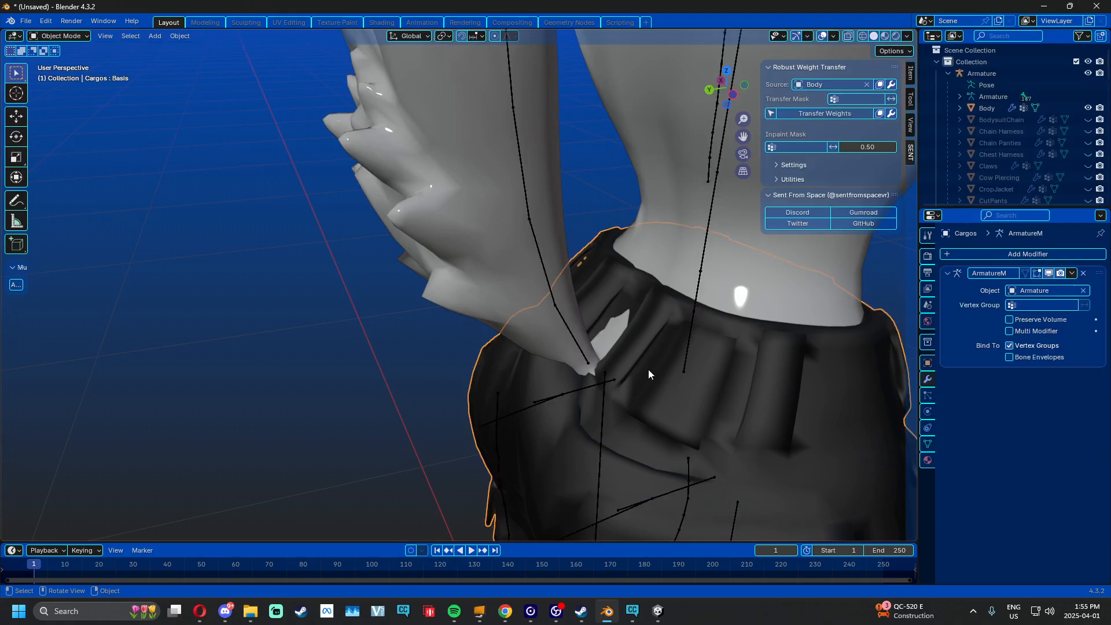
left_click(928, 444)
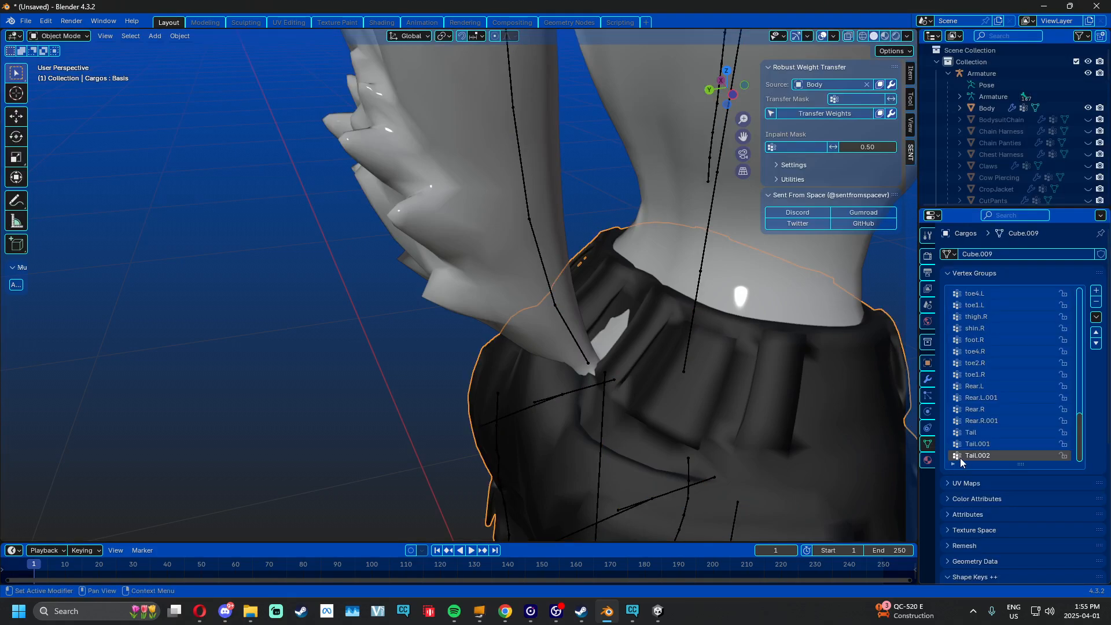
left_click(1096, 302)
left_click(1097, 302)
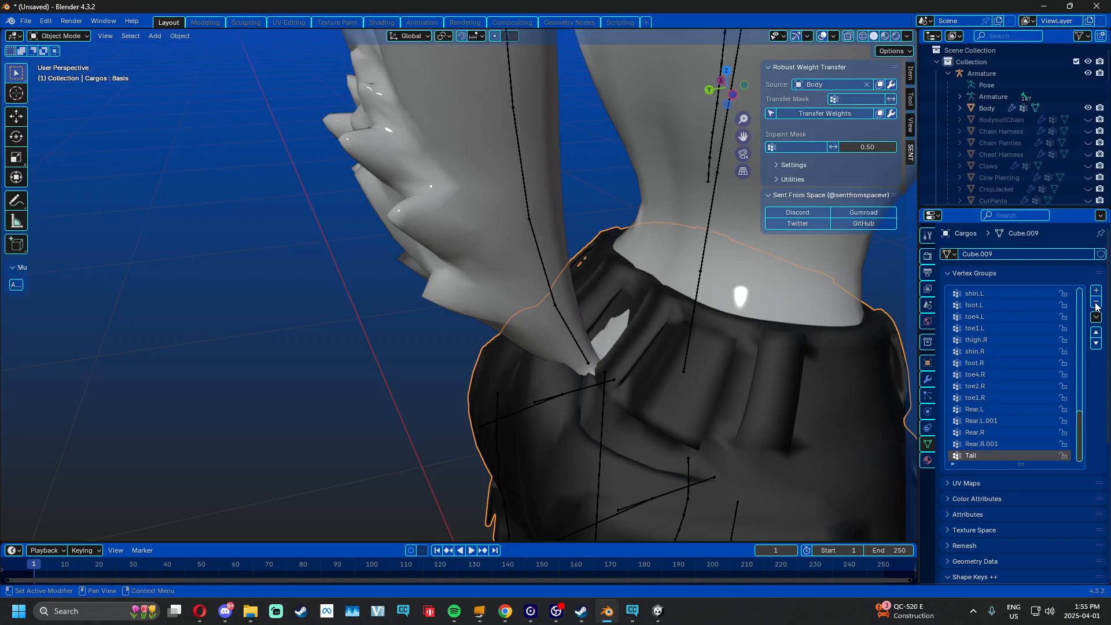
left_click(1096, 302)
middle_click_drag(623, 411, 561, 327)
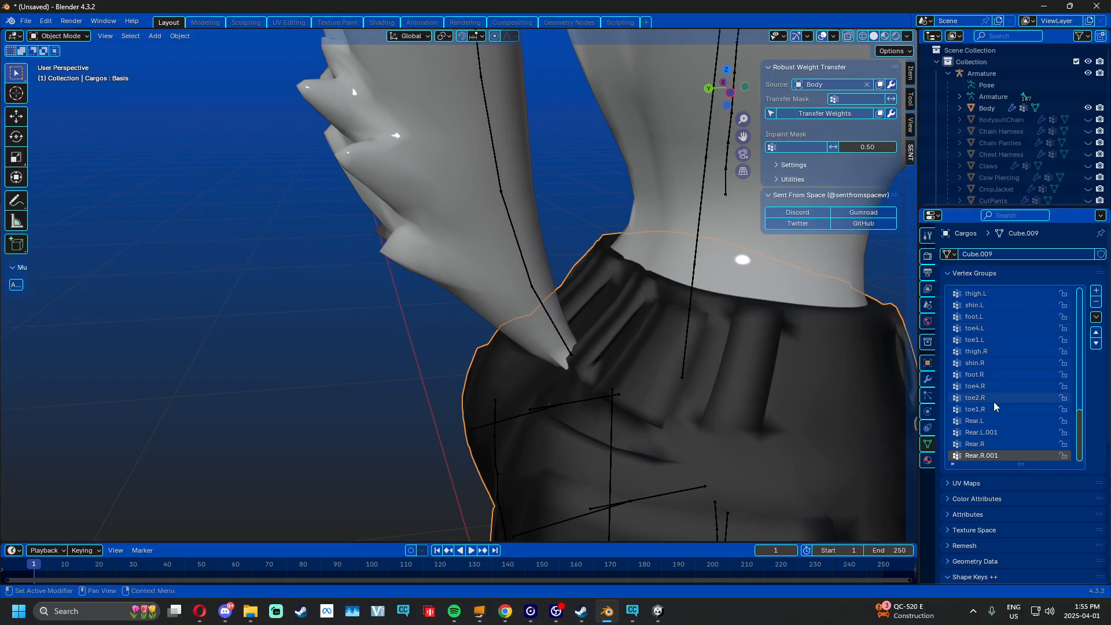
Look over the Cargos' string vertex groups and the knee strings, and switch the Cargos to Weight Paint mode
scroll(994, 401, "up", 8)
scroll(993, 401, "up", 20)
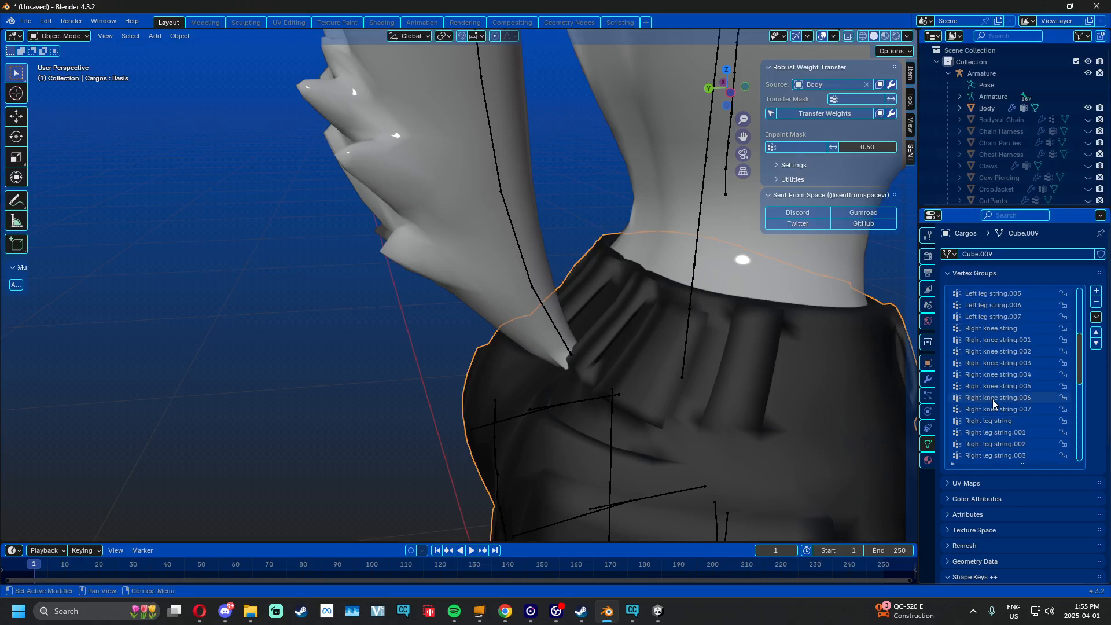
scroll(689, 366, "down", 6)
middle_click_drag(685, 369, 529, 327)
scroll(546, 231, "up", 4)
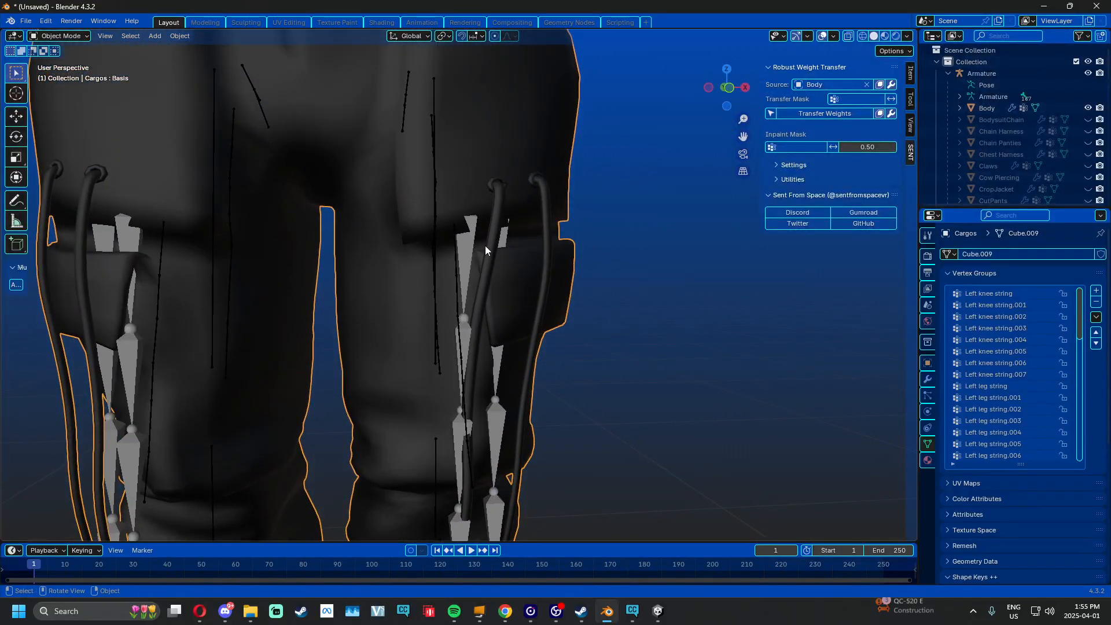
scroll(467, 185, "down", 2)
left_click(64, 36)
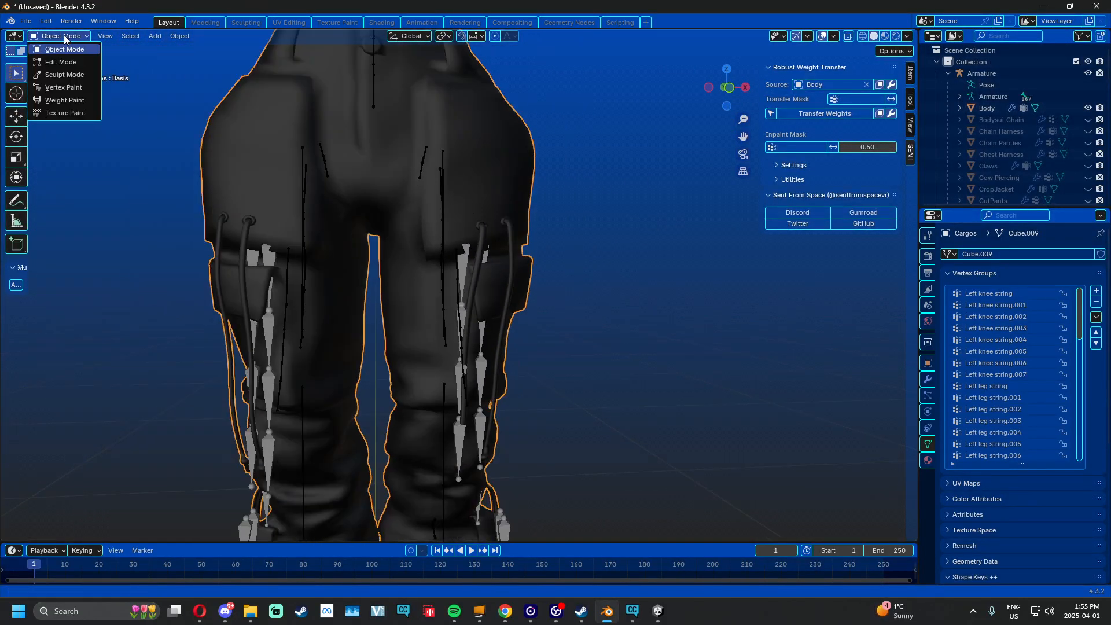
left_click(58, 99)
Make thigh.L the active vertex group to display its weights on the Cargos' left leg
scroll(484, 247, "up", 3)
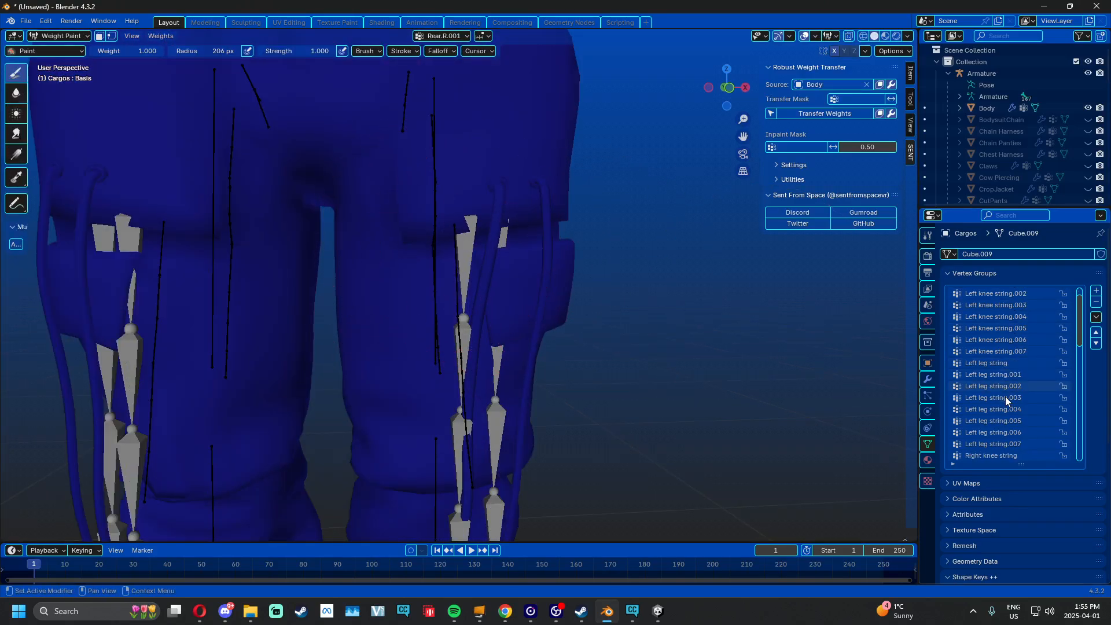
scroll(1006, 397, "down", 7)
scroll(1007, 397, "down", 5)
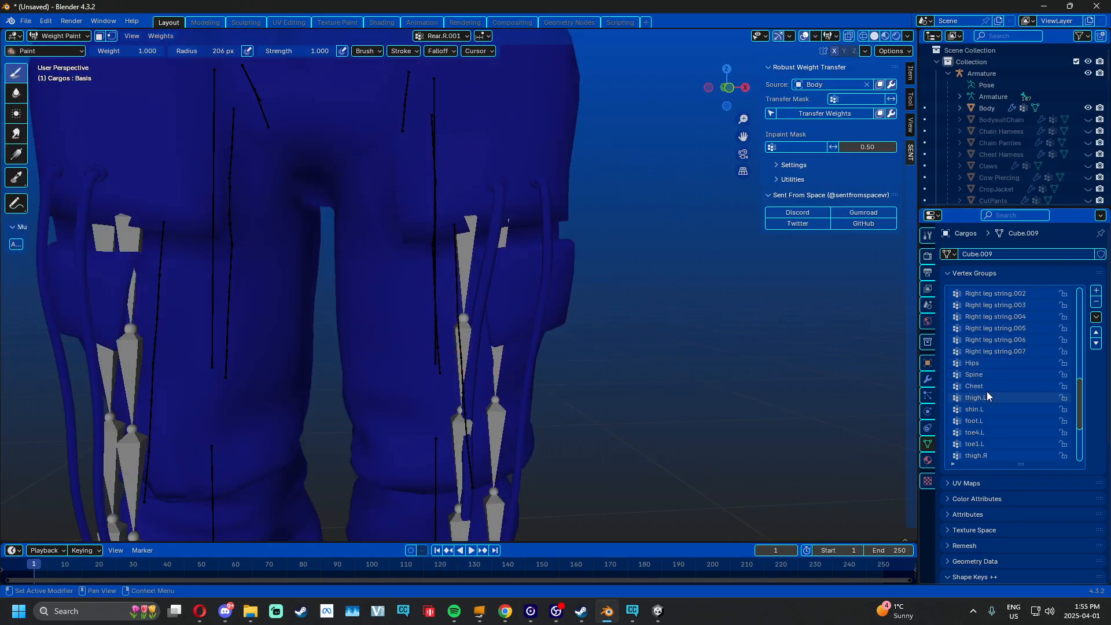
left_click(989, 398)
middle_click_drag(676, 357, 596, 347)
middle_click_drag(499, 216, 397, 273)
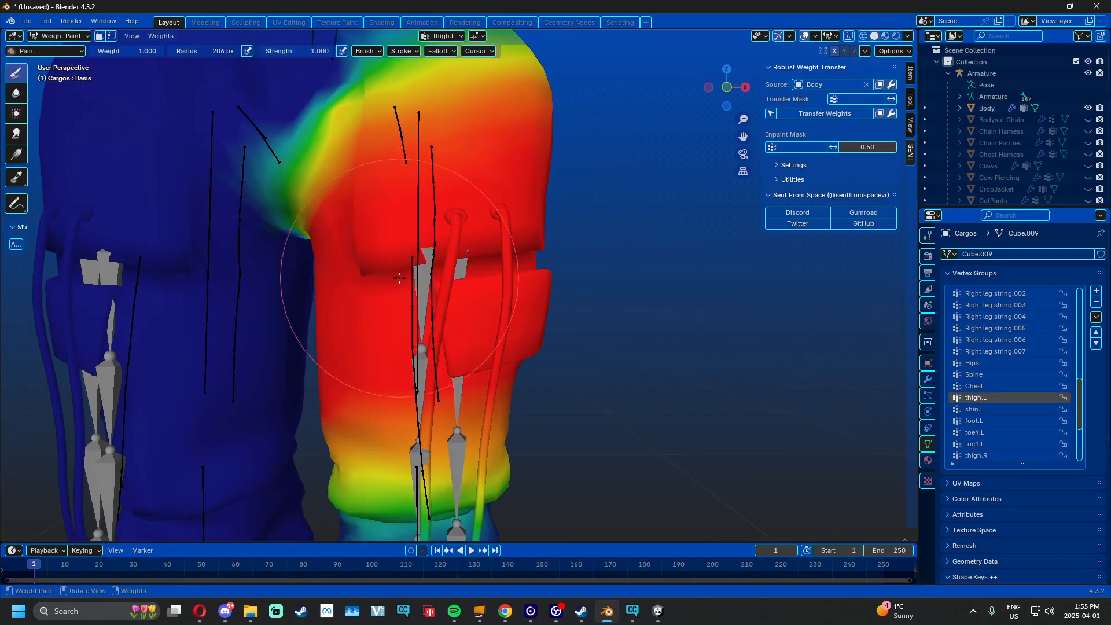
Enable vertex selection masking and select all linked vertices of the two strings hanging from the left thigh pocket
left_click(113, 37)
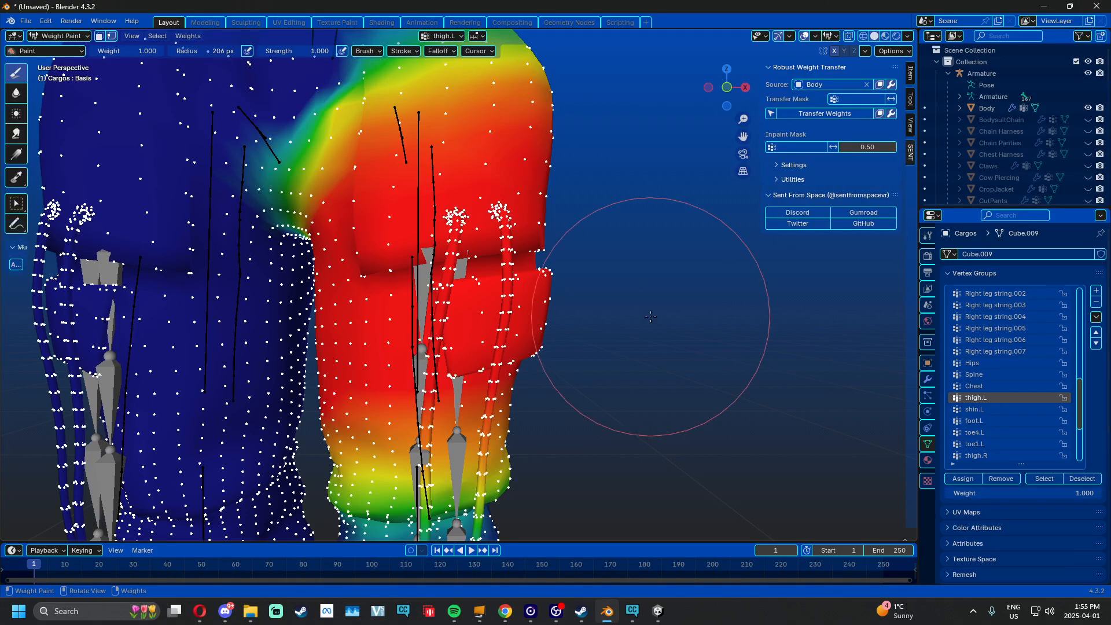
mouse_move(687, 317)
left_mouse_down()
mouse_move(571, 249)
mouse_move(504, 267)
left_mouse_up()
key("l")
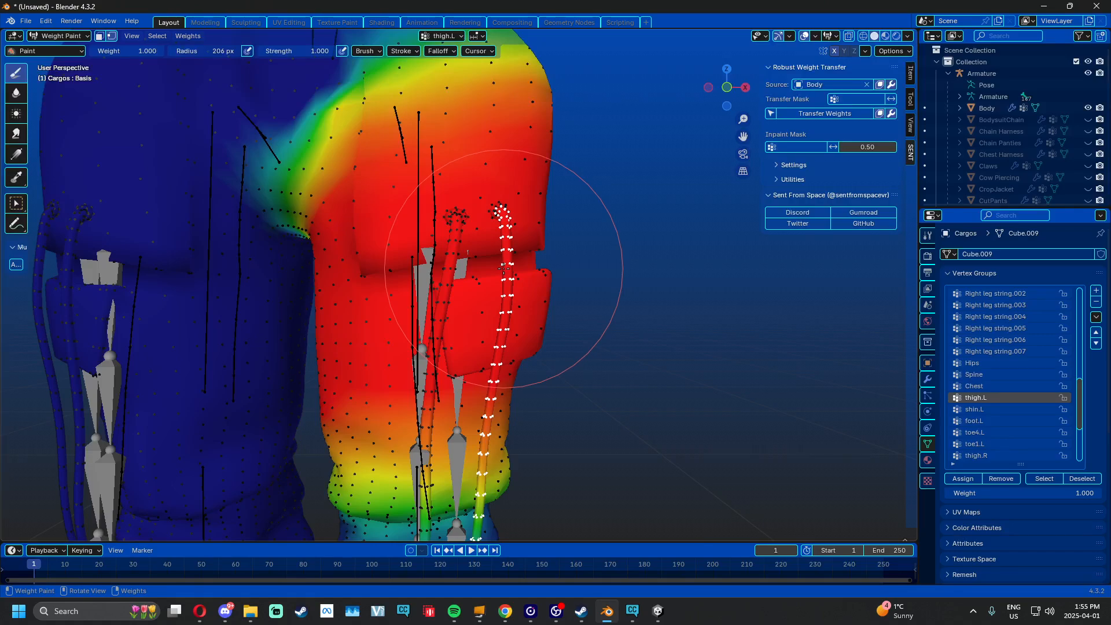
key("l")
mouse_move(457, 301)
middle_mouse_down()
mouse_move(477, 328)
mouse_move(486, 313)
middle_mouse_up()
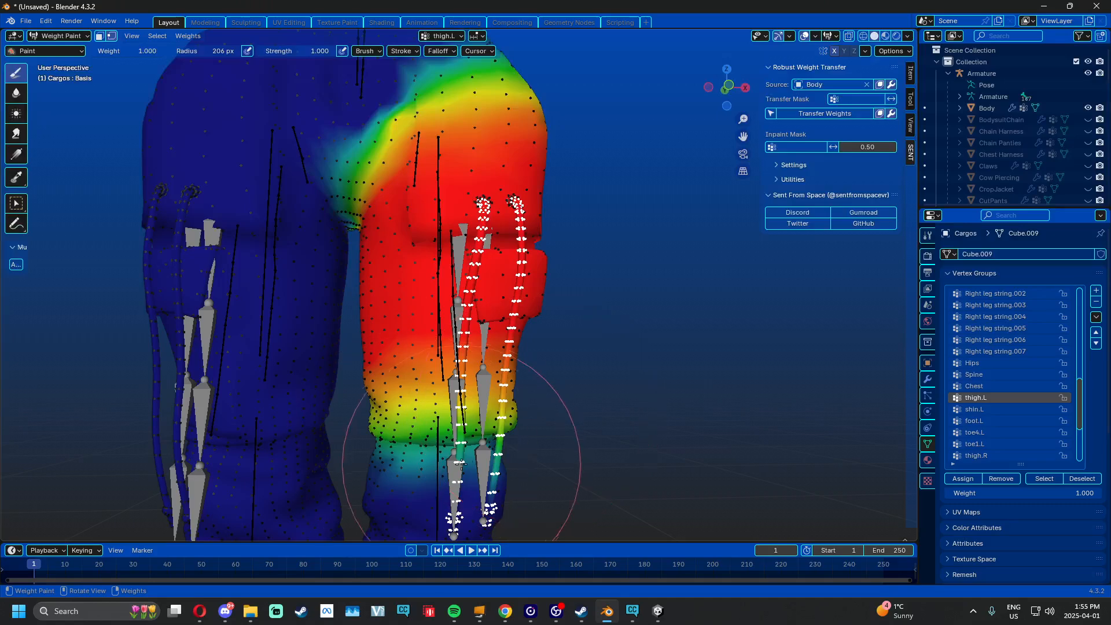
Set the brush weight to 0.000 and paint the thigh.L influence off the two selected left strings
scroll(436, 409, "down", 3)
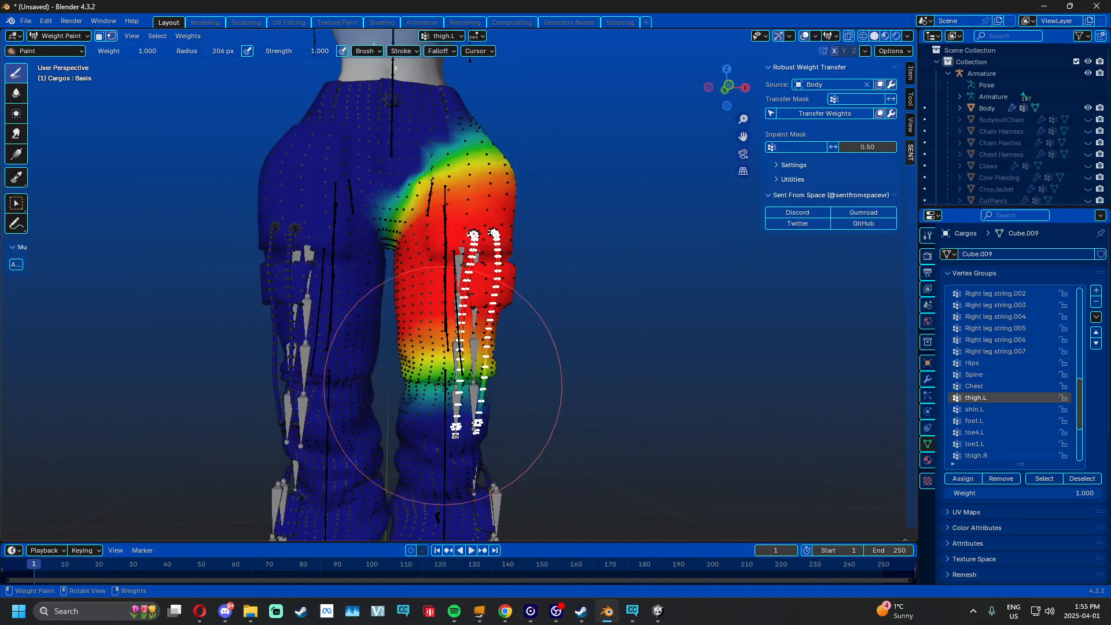
scroll(443, 399, "up", 4)
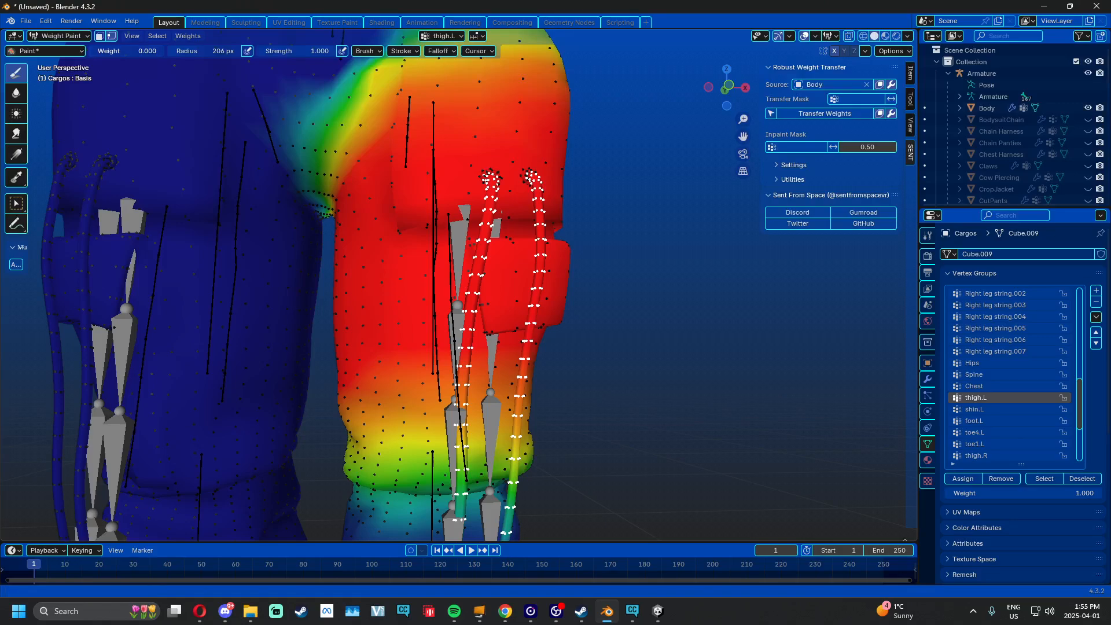
left_click(484, 246)
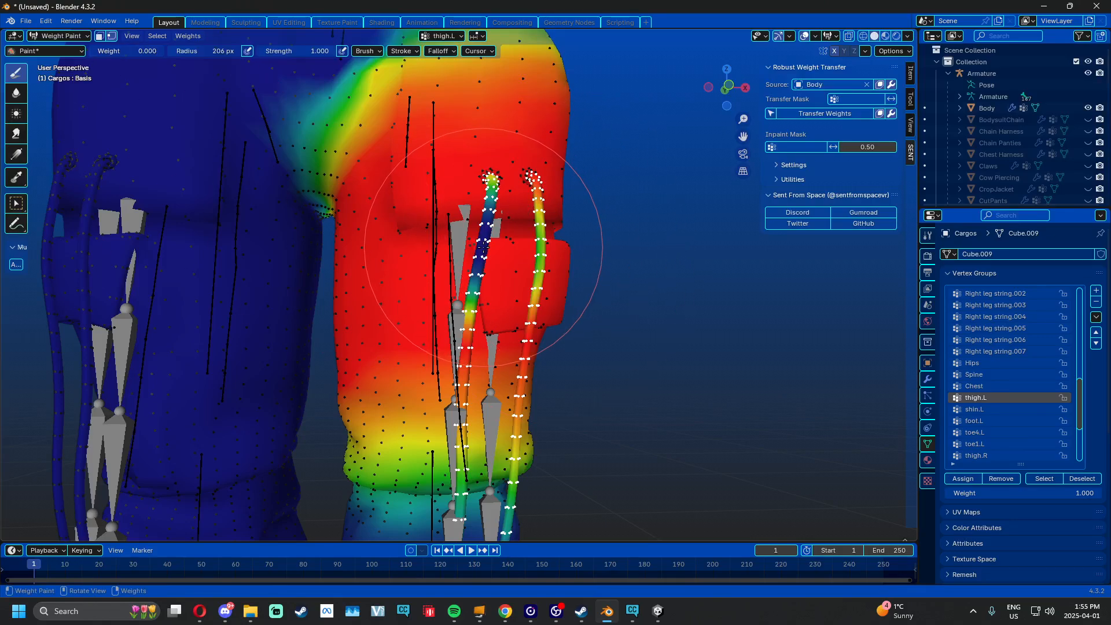
left_click_drag(484, 246, 497, 472)
middle_click_drag(496, 483, 480, 452)
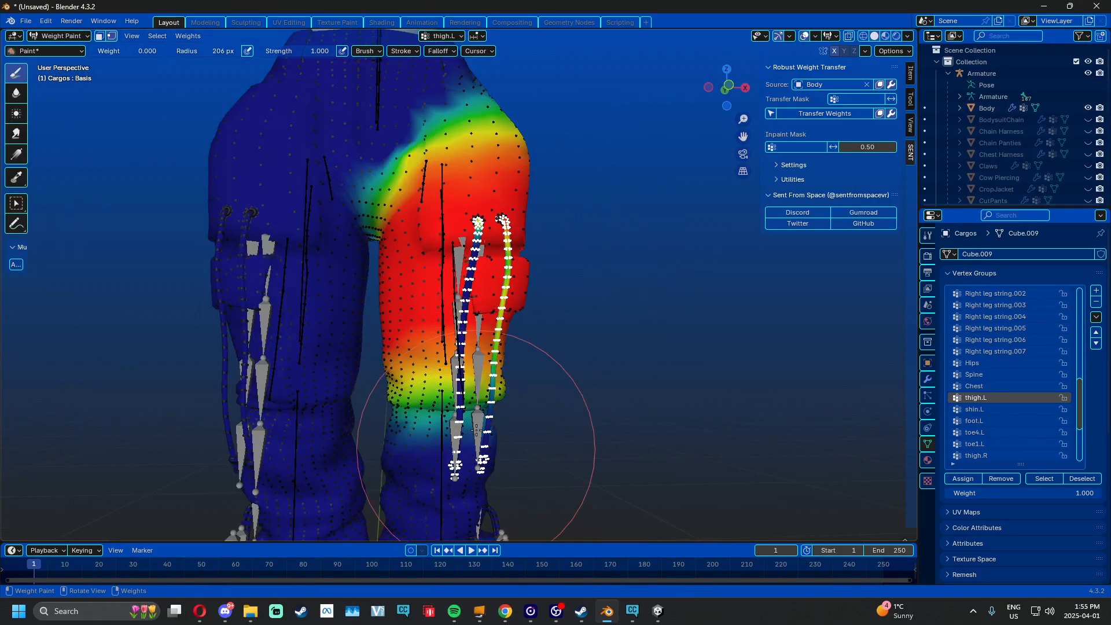
left_click_drag(504, 291, 494, 458)
scroll(495, 422, "up", 3)
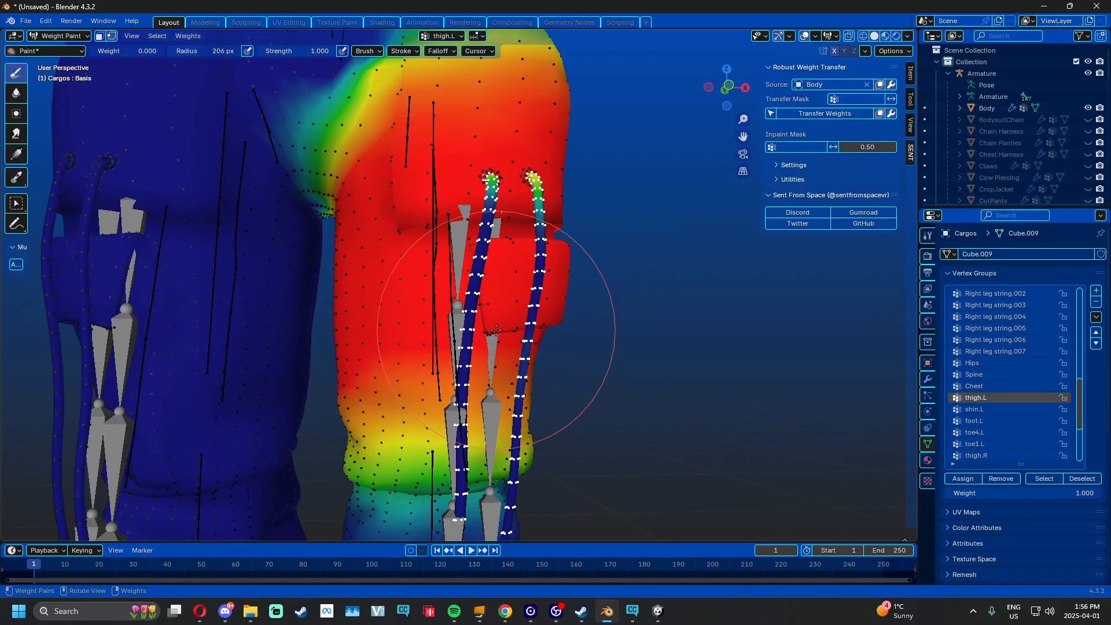
scroll(495, 197, "down", 4)
middle_click_drag(354, 110, 459, 230, "shift")
scroll(434, 261, "up", 3)
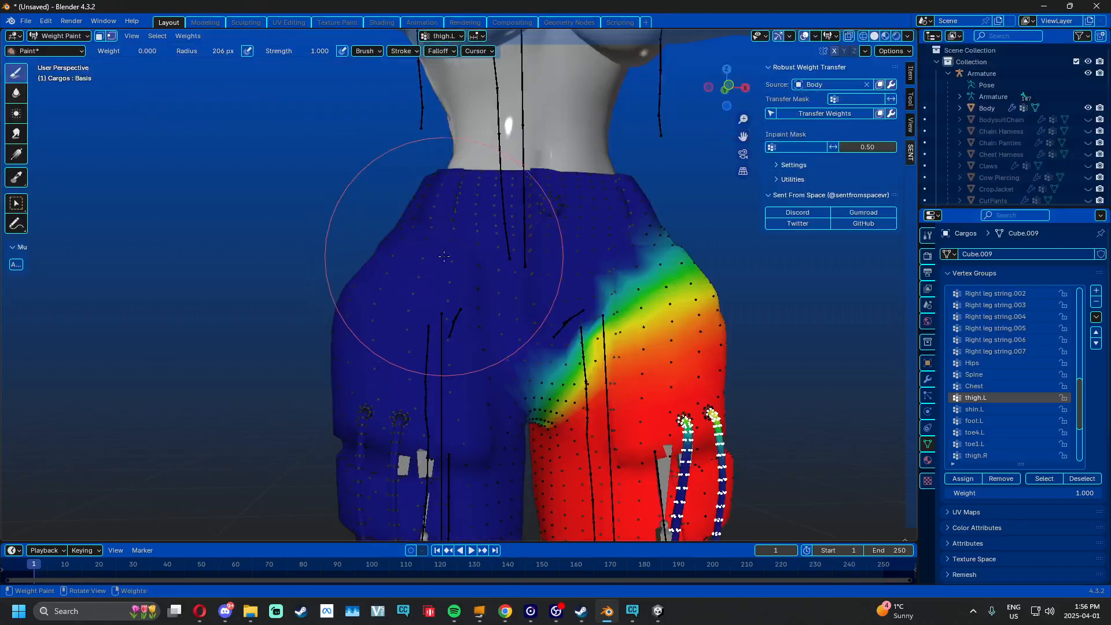
Paint test strokes of thigh.L influence on the right hip with brush weights 0.313, 0.687 and 1.000, and undo them
scroll(469, 267, "up", 1)
middle_click_drag(582, 337, 433, 227, "shift")
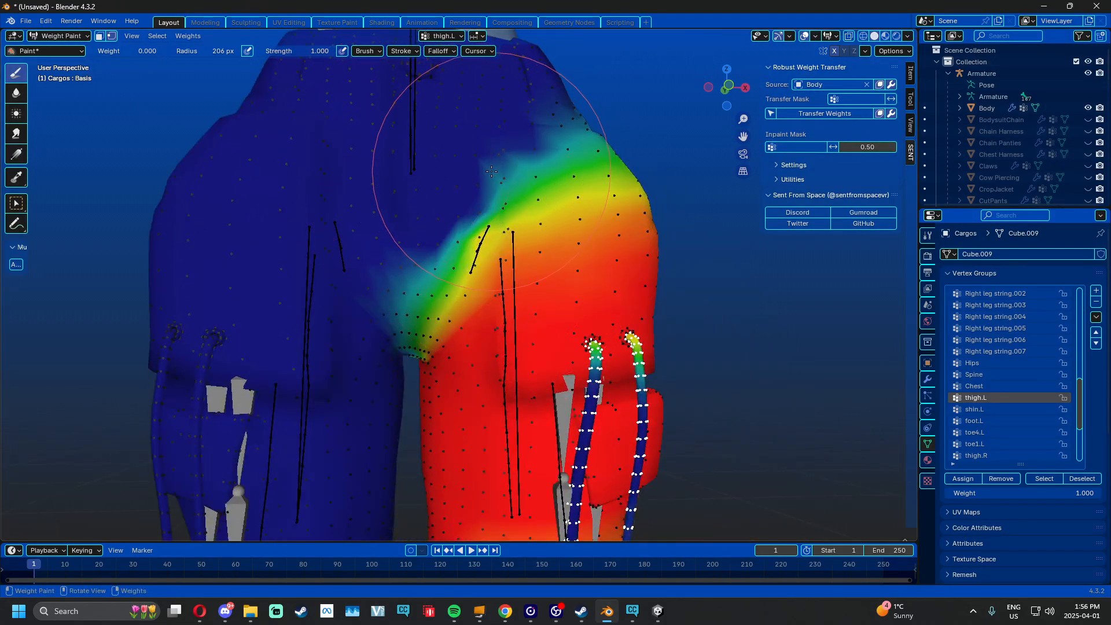
left_click_drag(534, 207, 563, 286)
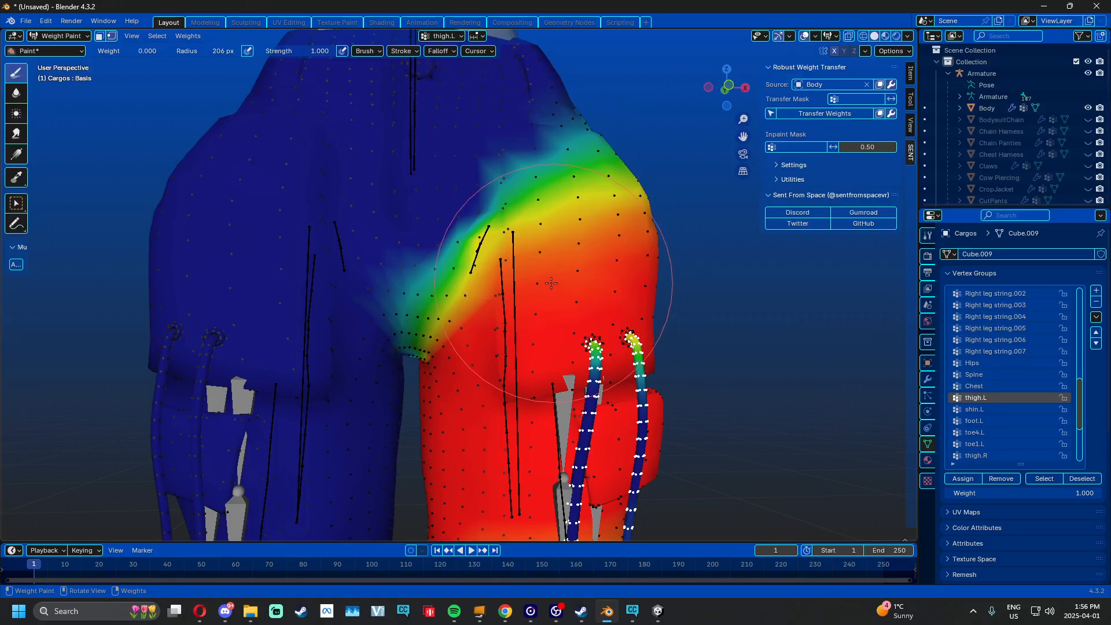
left_click_drag(128, 51, 139, 51)
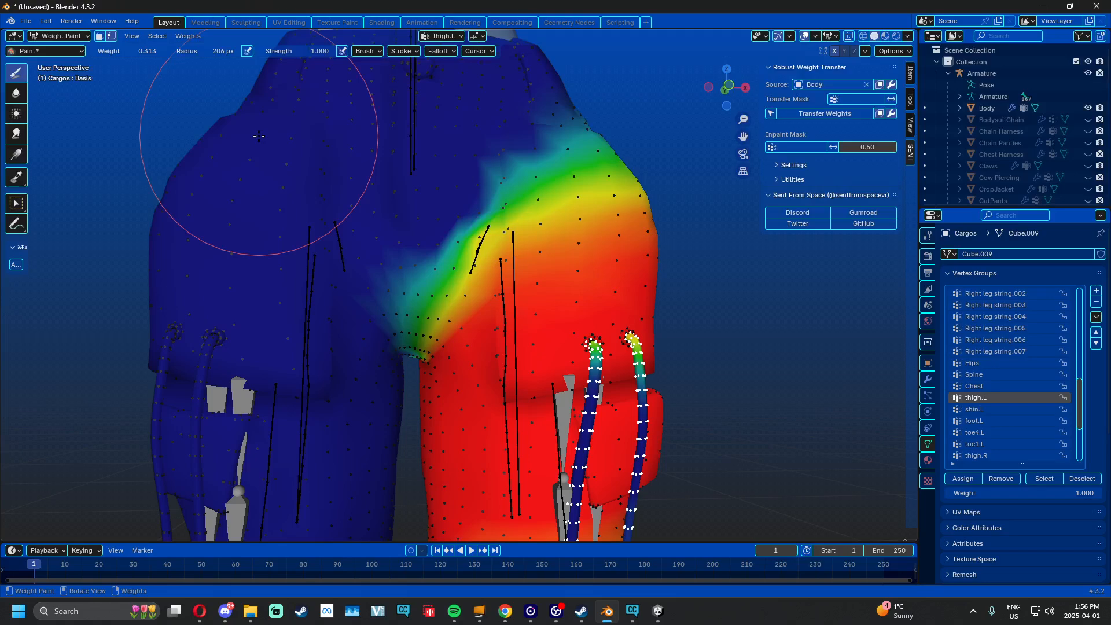
left_click(111, 37)
mouse_move(266, 157)
left_mouse_down()
mouse_move(271, 194)
mouse_move(311, 104)
mouse_move(277, 98)
left_mouse_up()
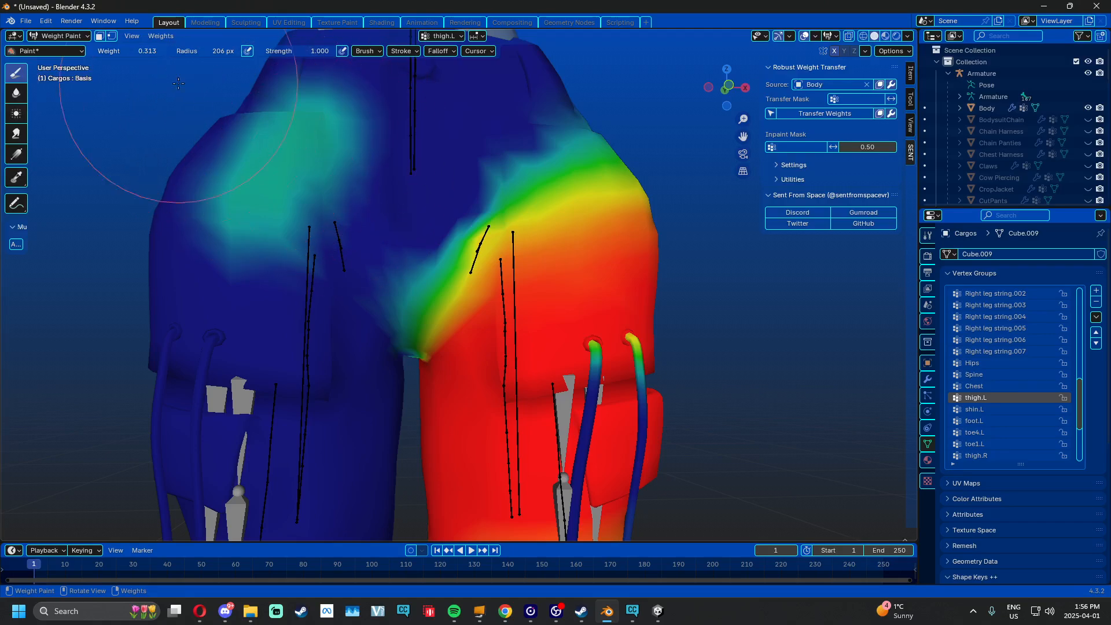
left_click_drag(129, 52, 152, 52)
left_click_drag(287, 121, 236, 220)
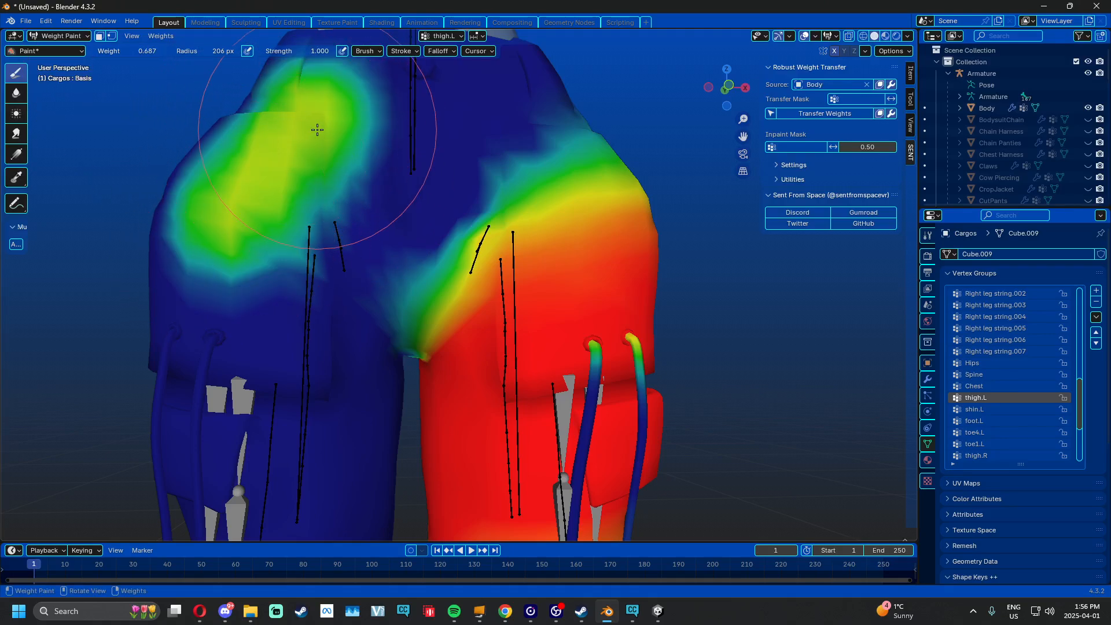
left_click_drag(158, 52, 172, 53)
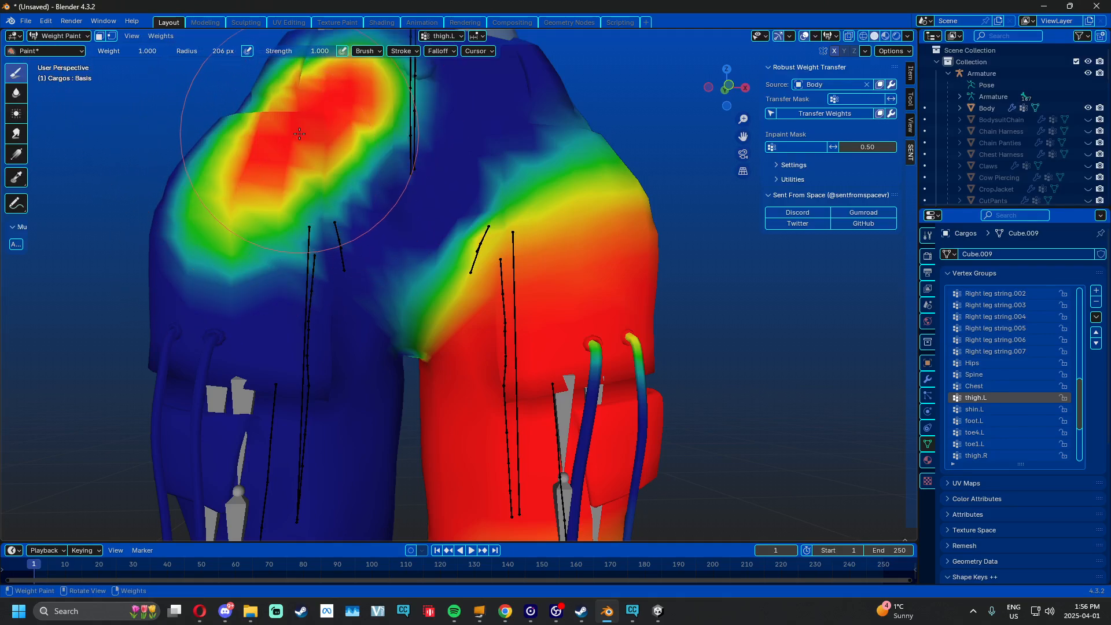
key("ctrl+z")
key("ctrl+z")
key("ctrl+z")
Clear the vertex selection and select all linked vertices of the two strings hanging from the right thigh pocket
middle_click_drag(672, 327, 653, 191, "shift")
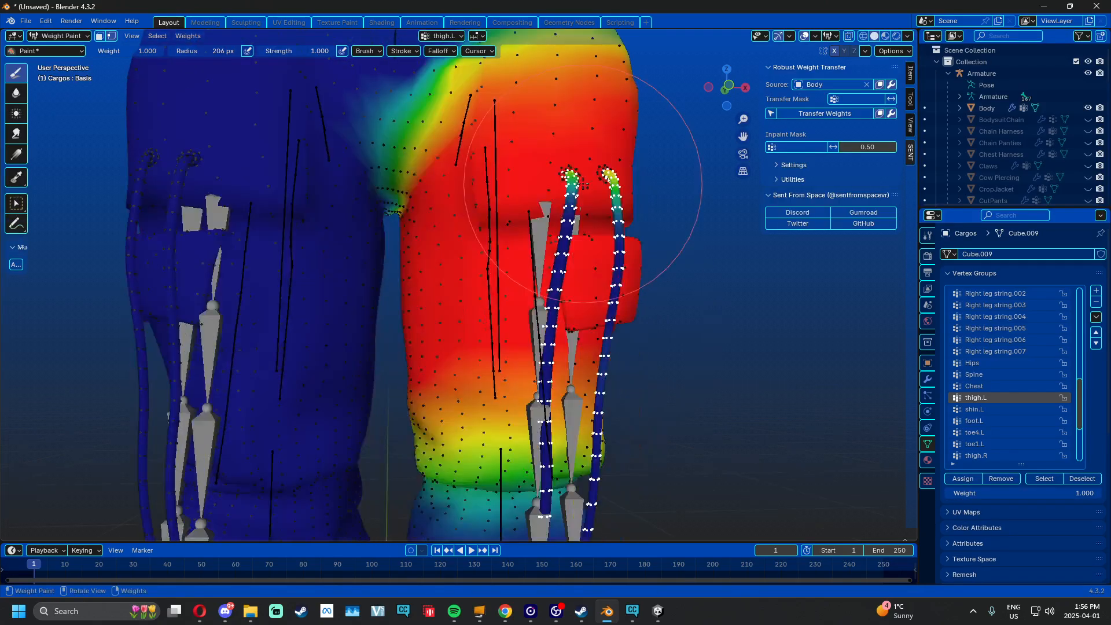
scroll(640, 215, "down", 3)
middle_click_drag(570, 316, 600, 307)
scroll(596, 309, "up", 4)
middle_click_drag(518, 498, 429, 269, "shift")
middle_click_drag(371, 87, 441, 280, "shift")
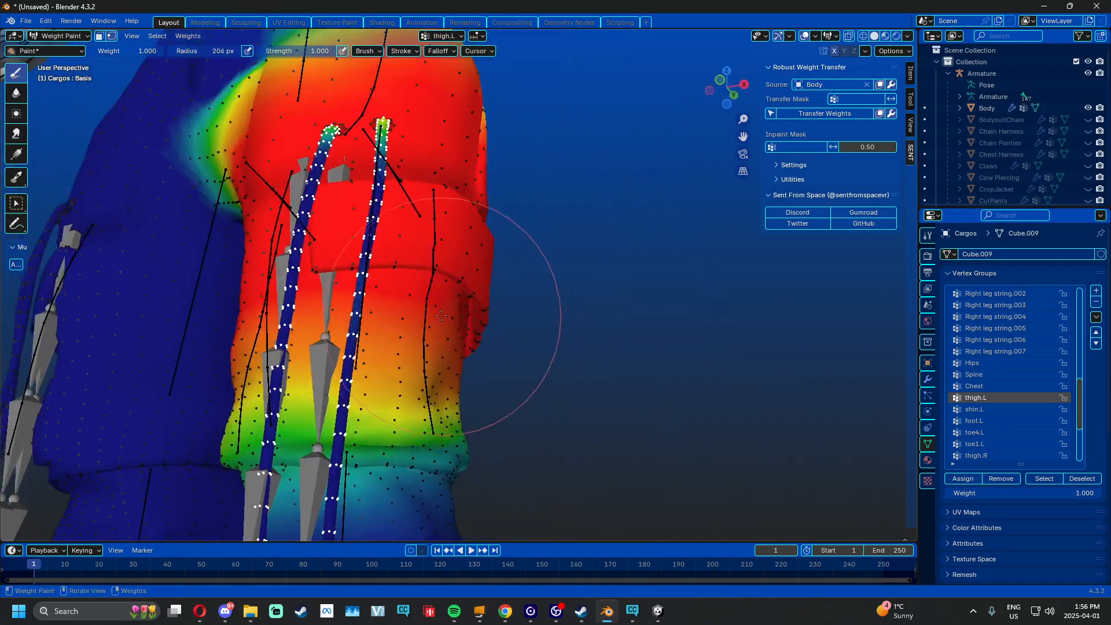
mouse_move(113, 151)
middle_mouse_down()
mouse_move(141, 147)
mouse_move(300, 267)
middle_mouse_up()
key("alt+a")
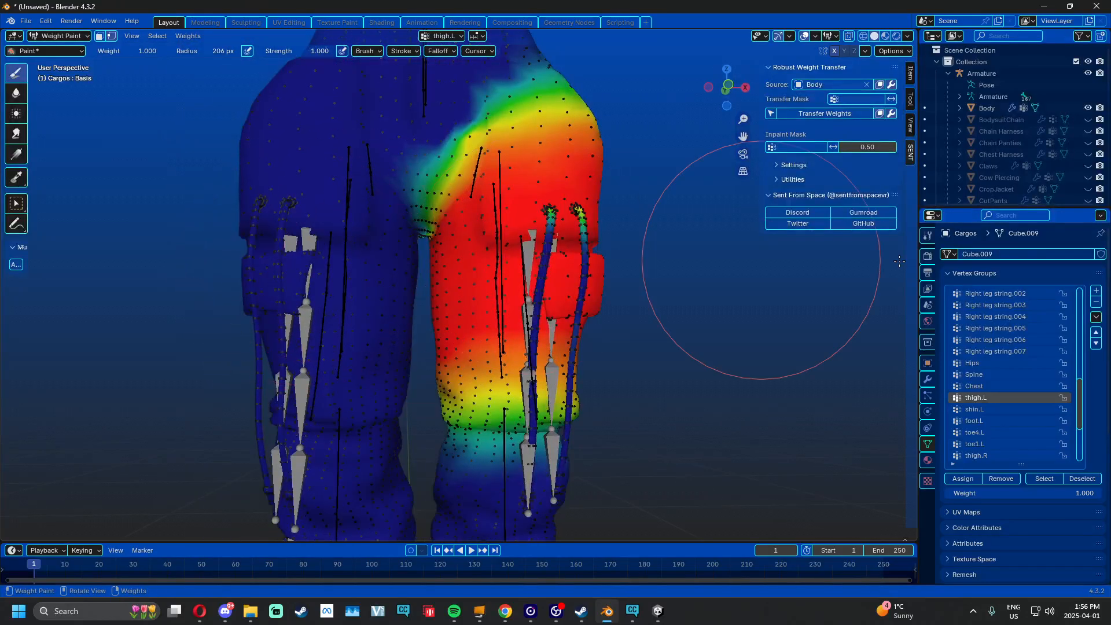
key("l")
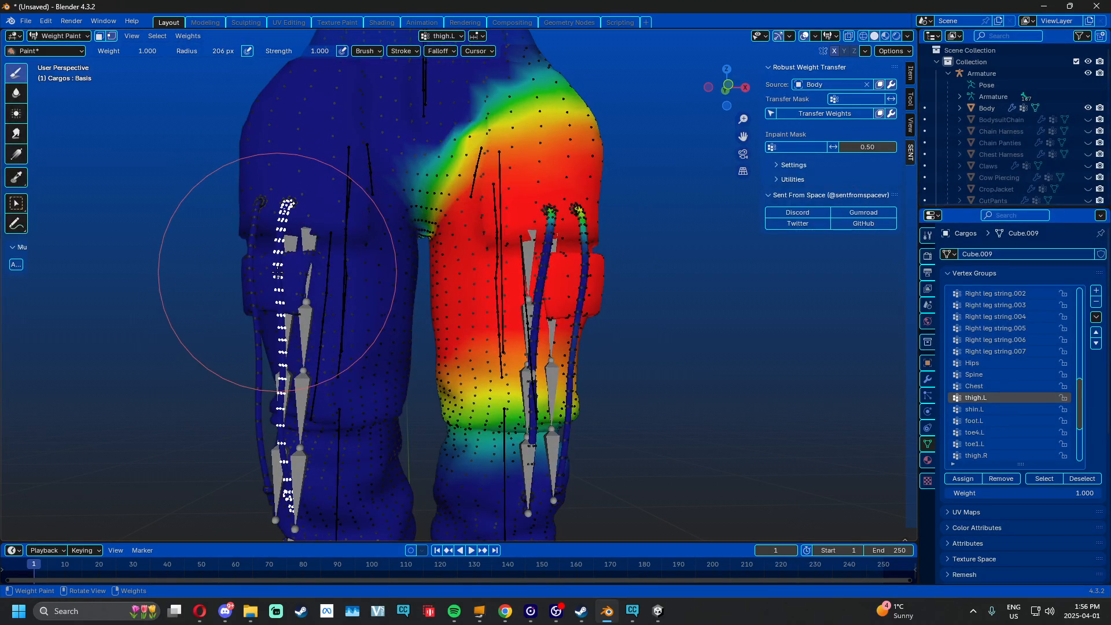
key("l")
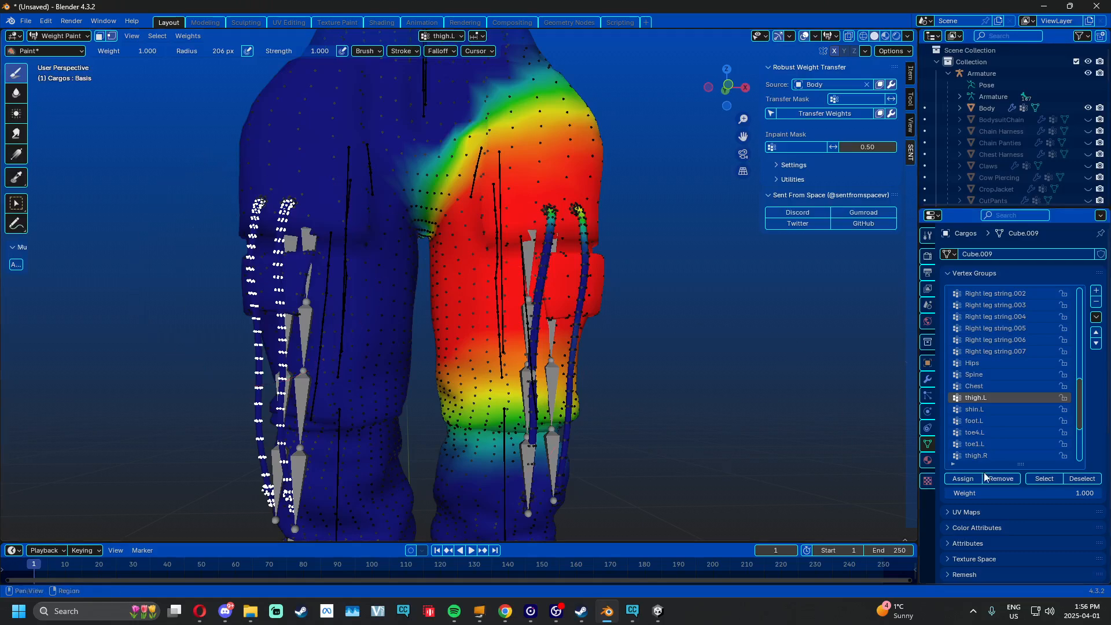
Make thigh.R the active vertex group and paint its influence off the two selected right strings with brush weight 0.000
scroll(984, 405, "down", 3)
left_click(1000, 421)
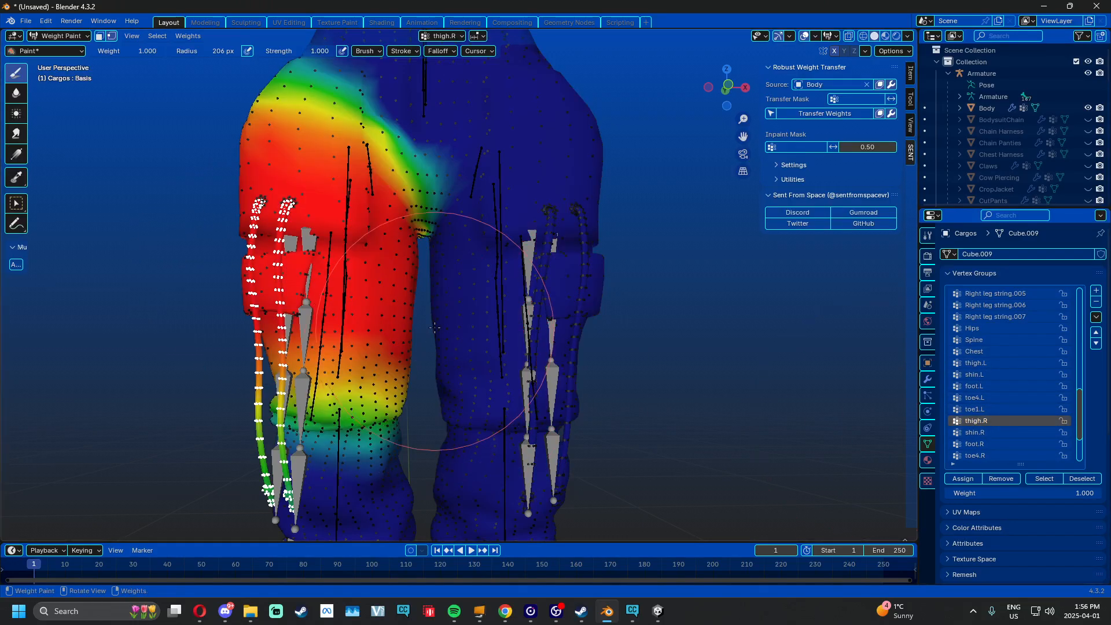
middle_click_drag(285, 301, 494, 261, "shift")
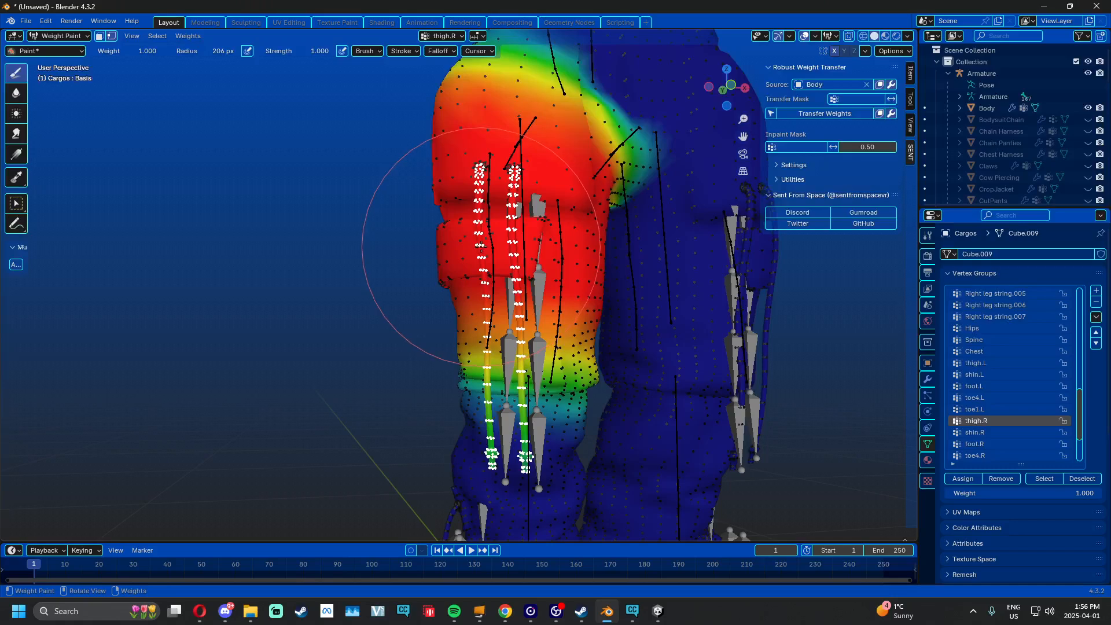
left_click_drag(156, 53, 87, 54)
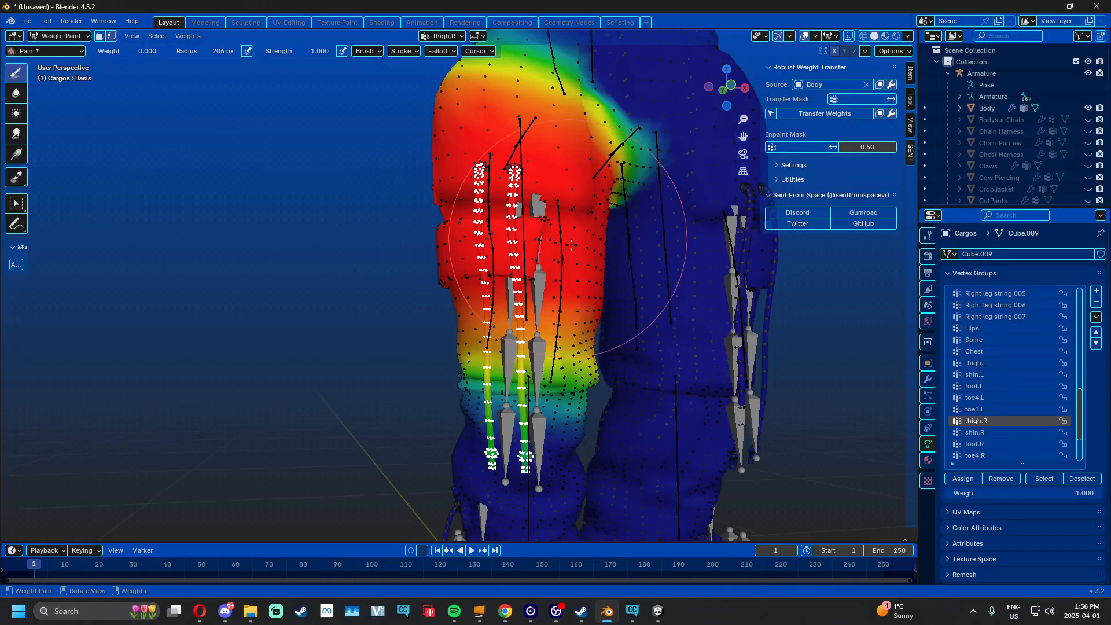
left_click(481, 258)
left_click_drag(481, 257, 492, 489)
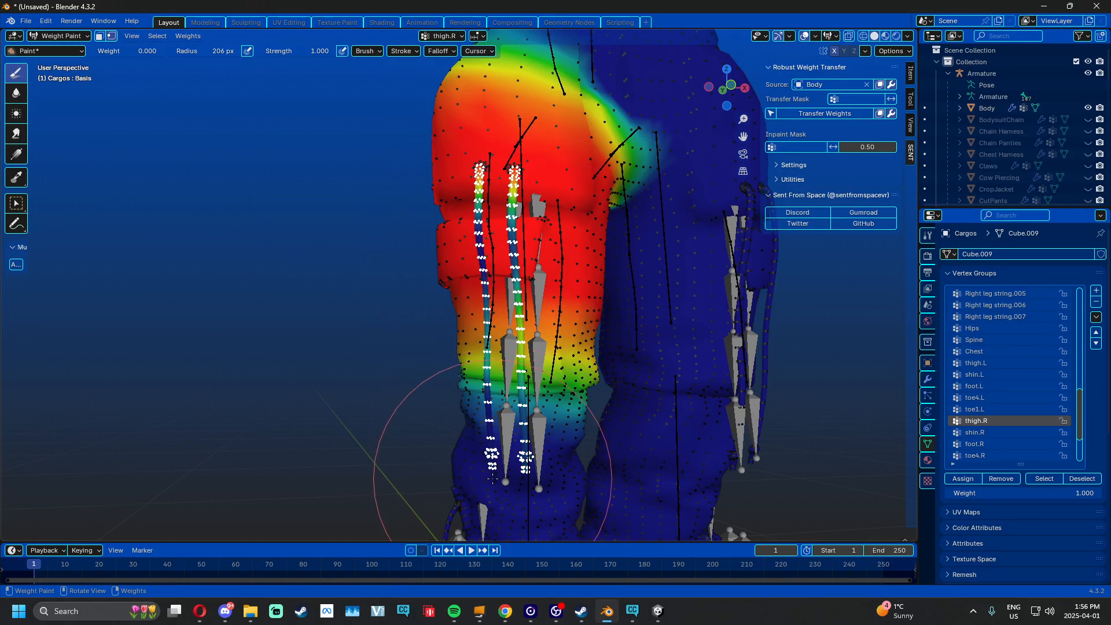
left_click_drag(508, 247, 525, 462)
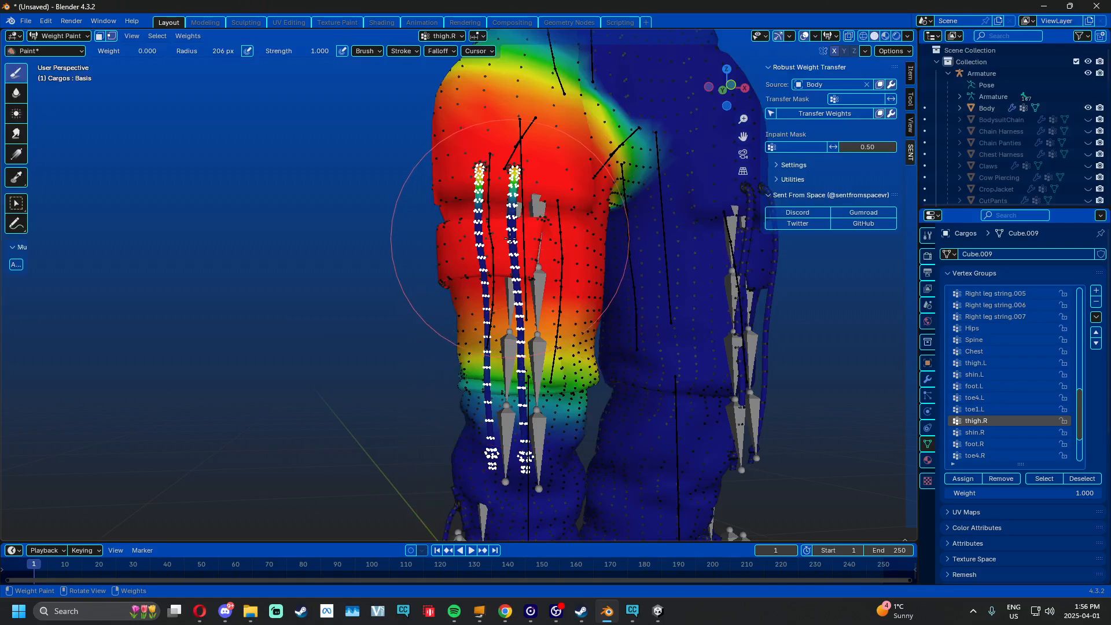
Return the Cargos from Weight Paint mode to Object Mode
middle_click_drag(496, 372, 625, 289)
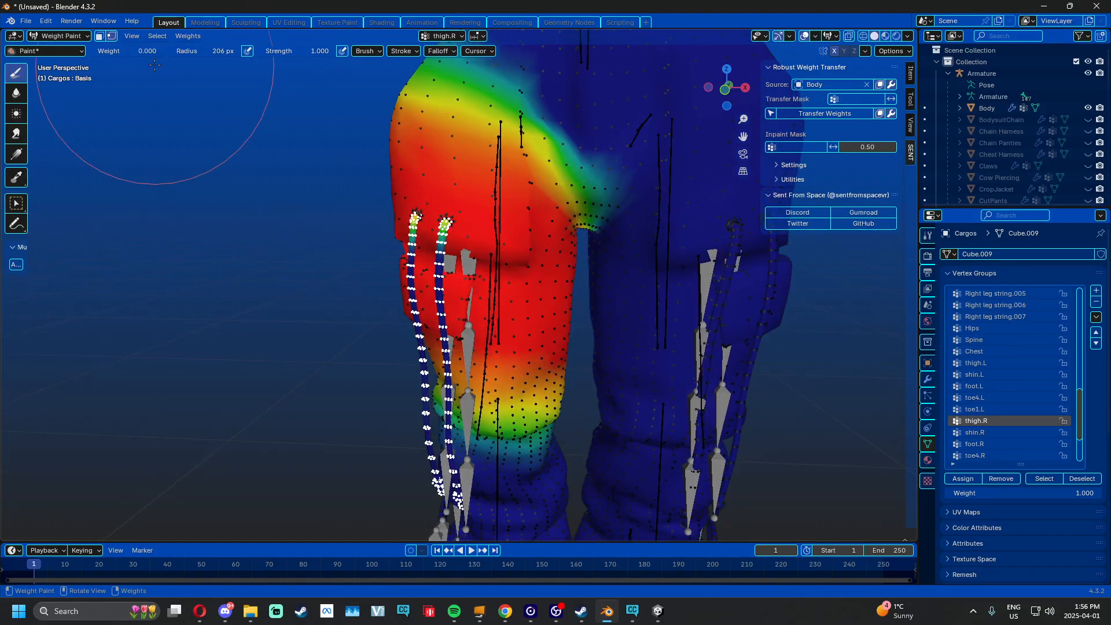
left_click(47, 51)
left_click(62, 36)
left_click(65, 49)
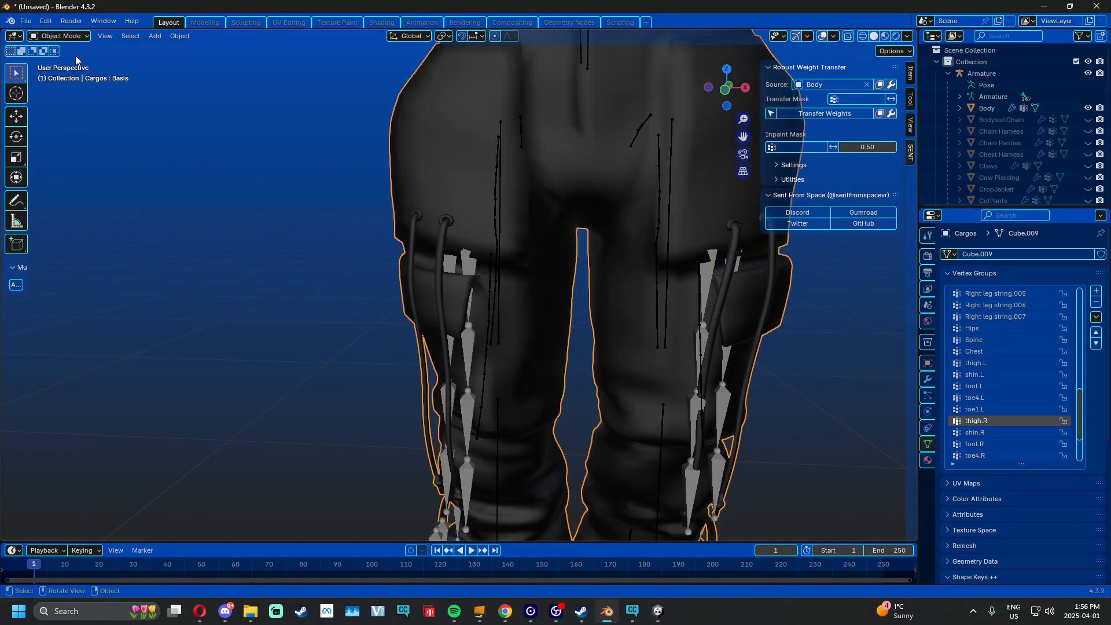
Select ArmatureM and Armature, with Armature as the active object, and join the two armatures into one
middle_click_drag(510, 254, 452, 262)
left_click(513, 352)
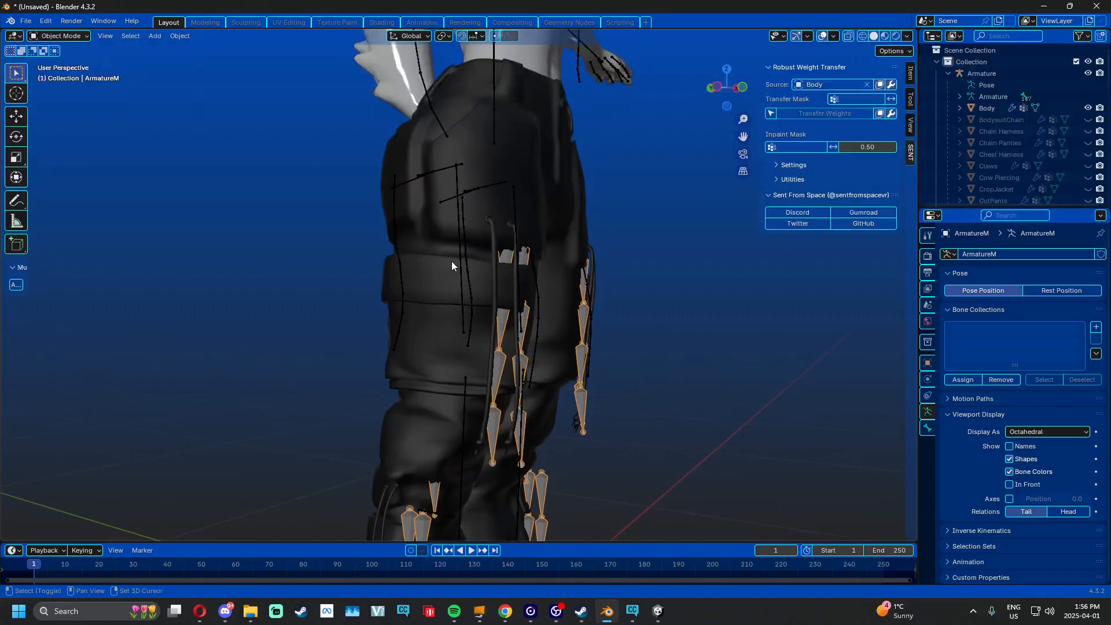
left_click(462, 268)
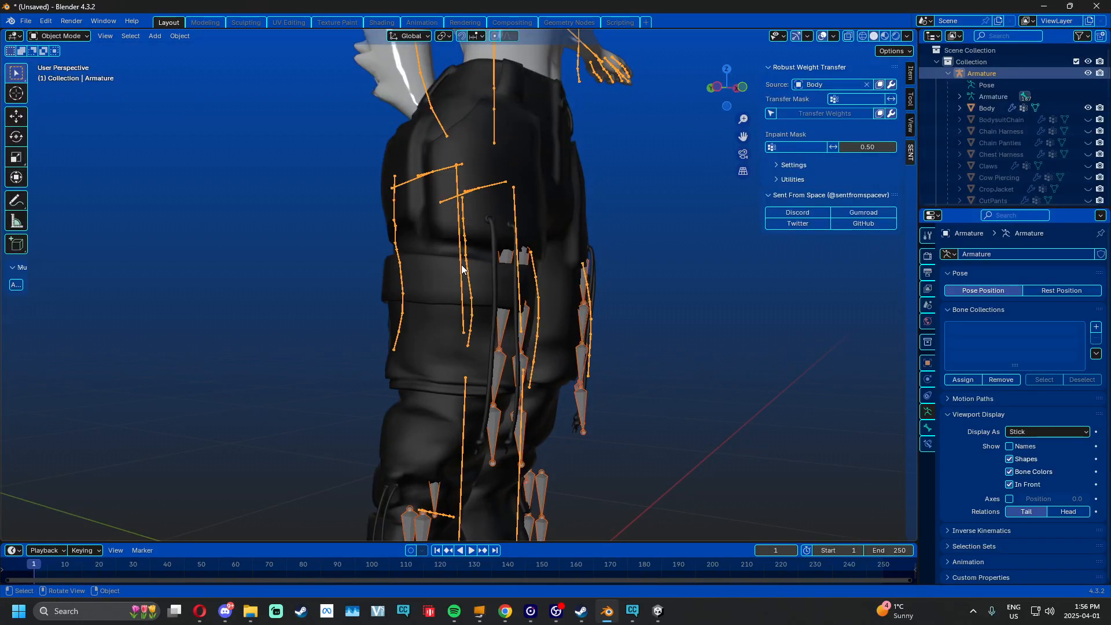
middle_click_drag(593, 302, 490, 322)
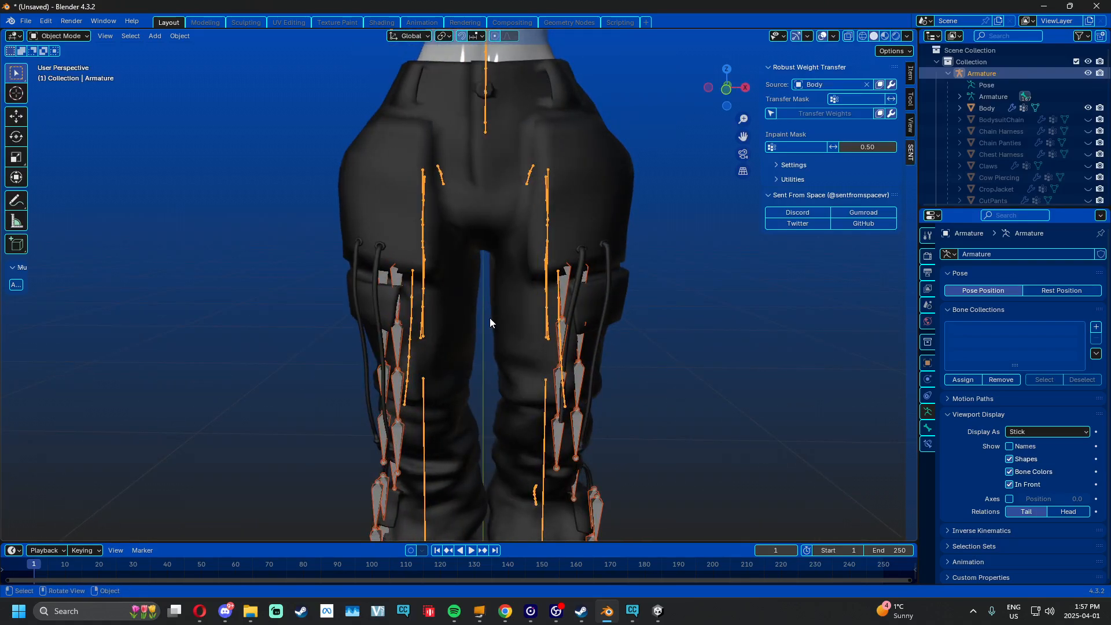
left_click(949, 74)
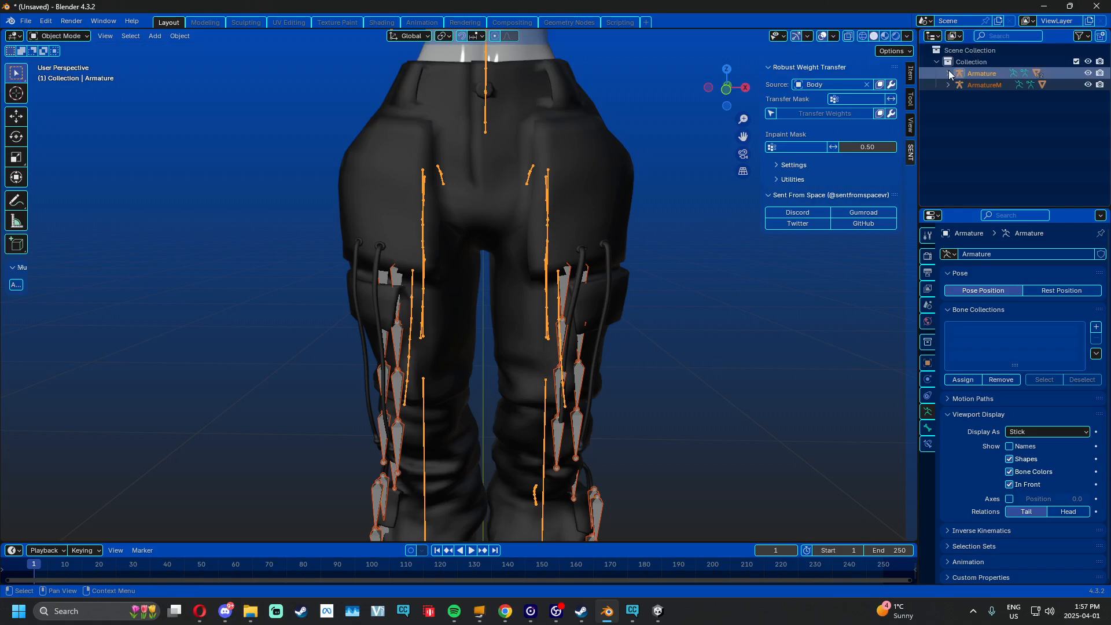
left_click(967, 84)
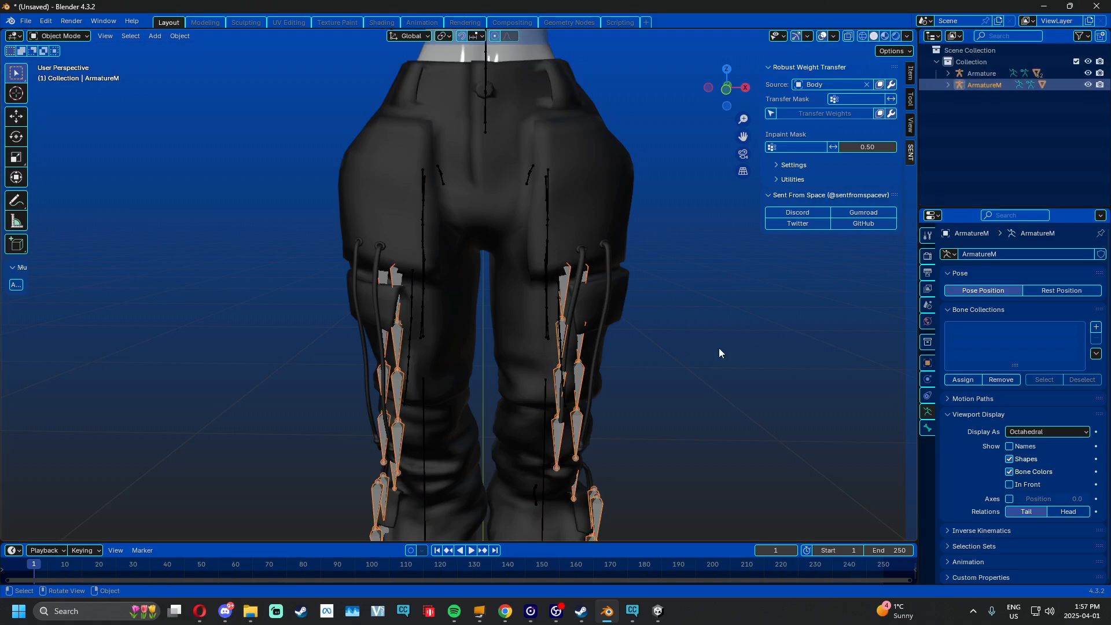
middle_click_drag(602, 324, 484, 295)
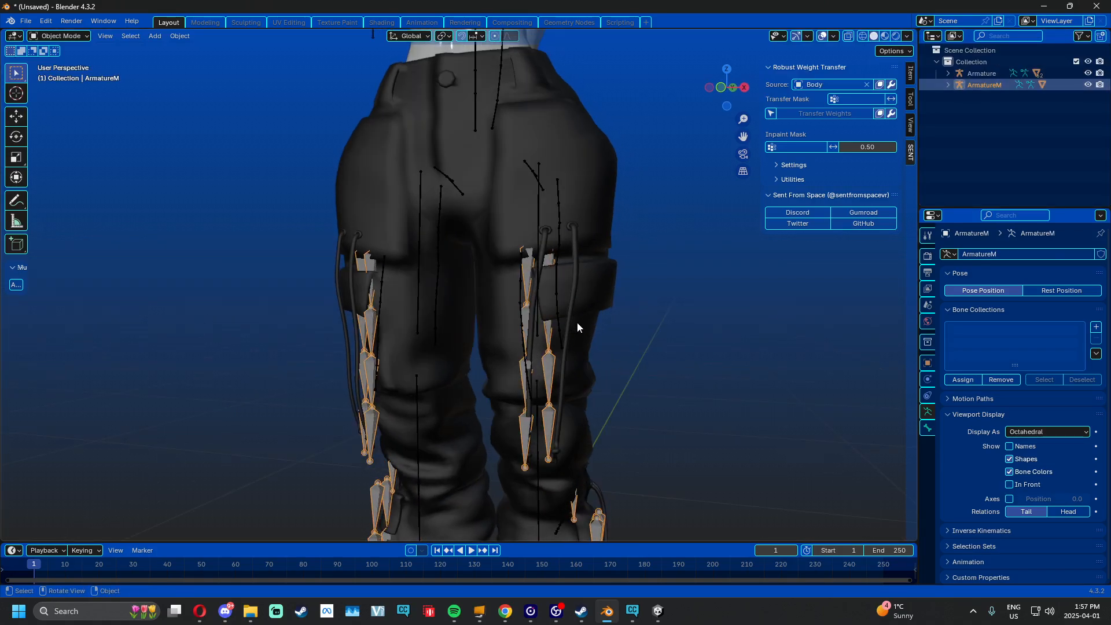
left_click(978, 73)
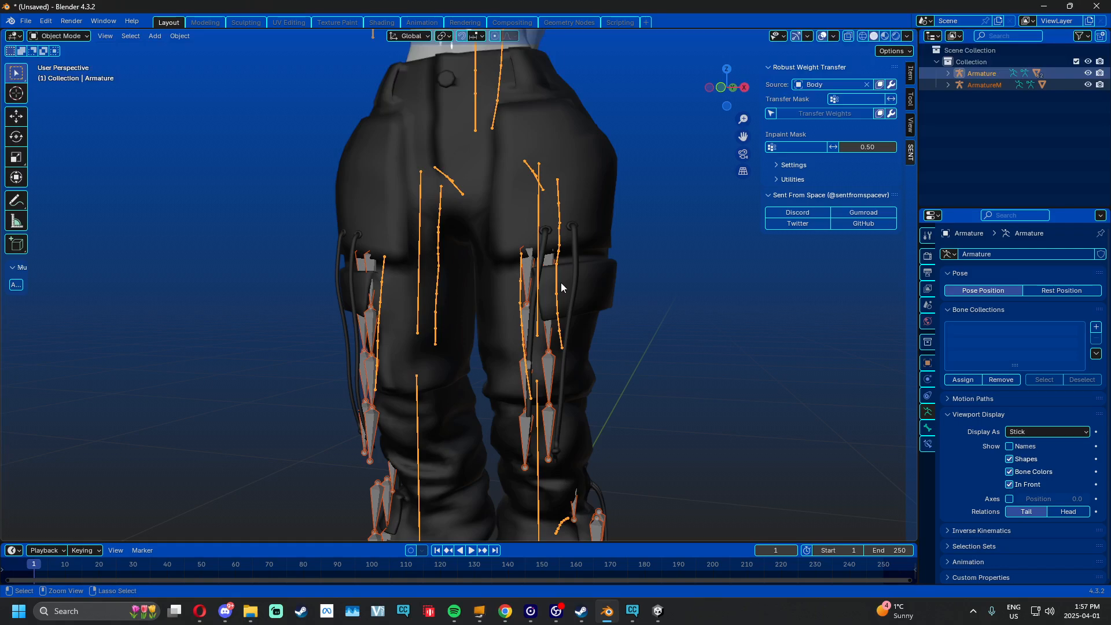
key("ctrl+j")
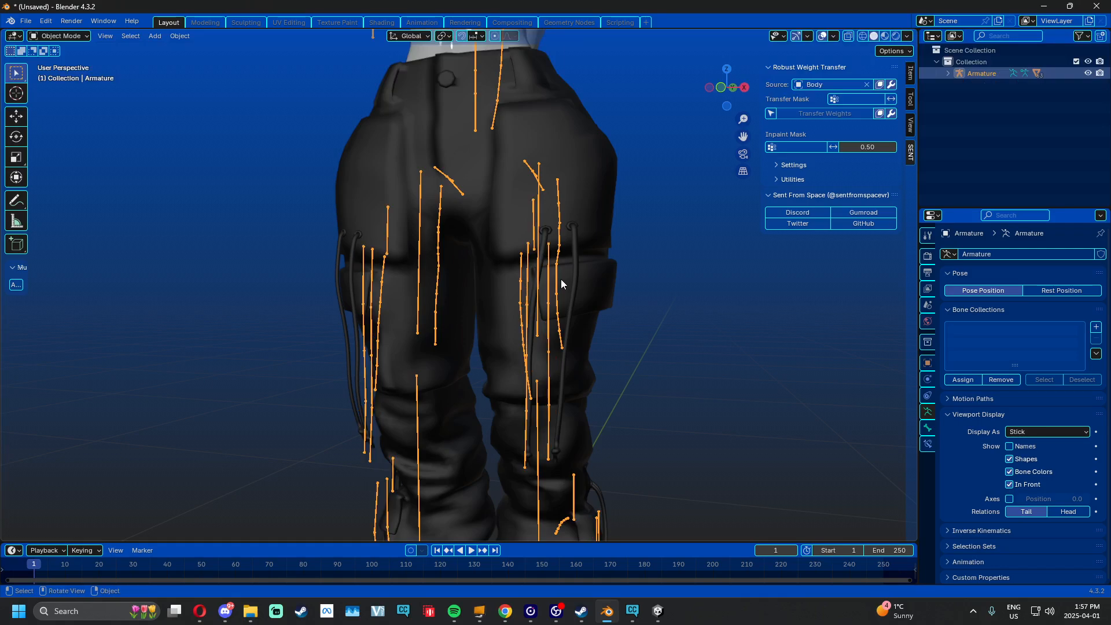
Switch the joined armature to Edit Mode and select the thigh.L bone
scroll(561, 279, "up", 5)
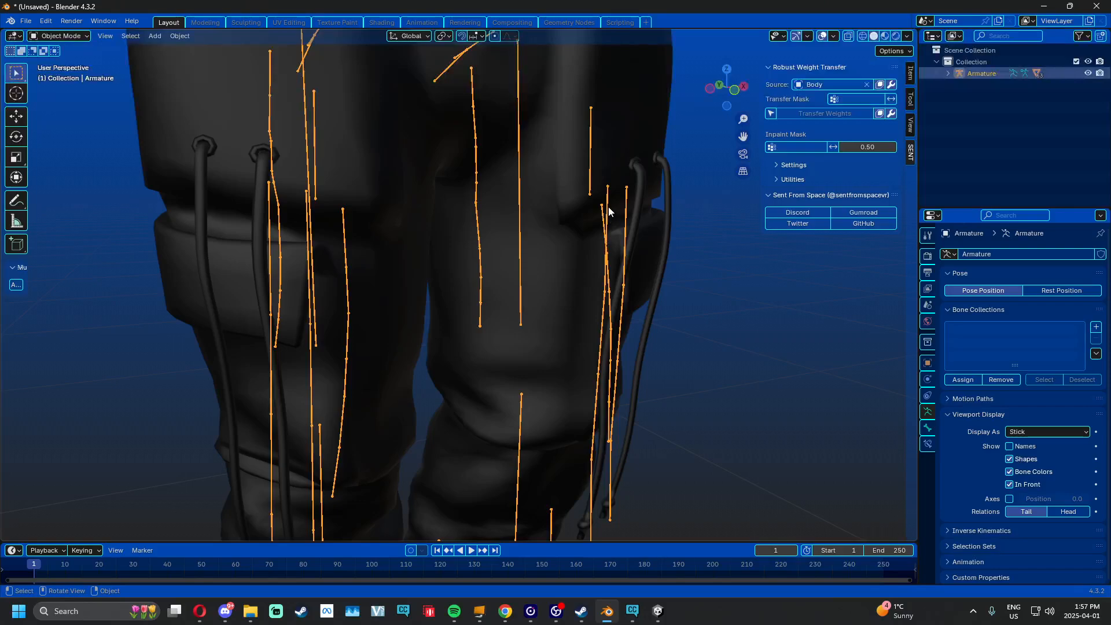
middle_click_drag(609, 212, 633, 216)
left_click(38, 40)
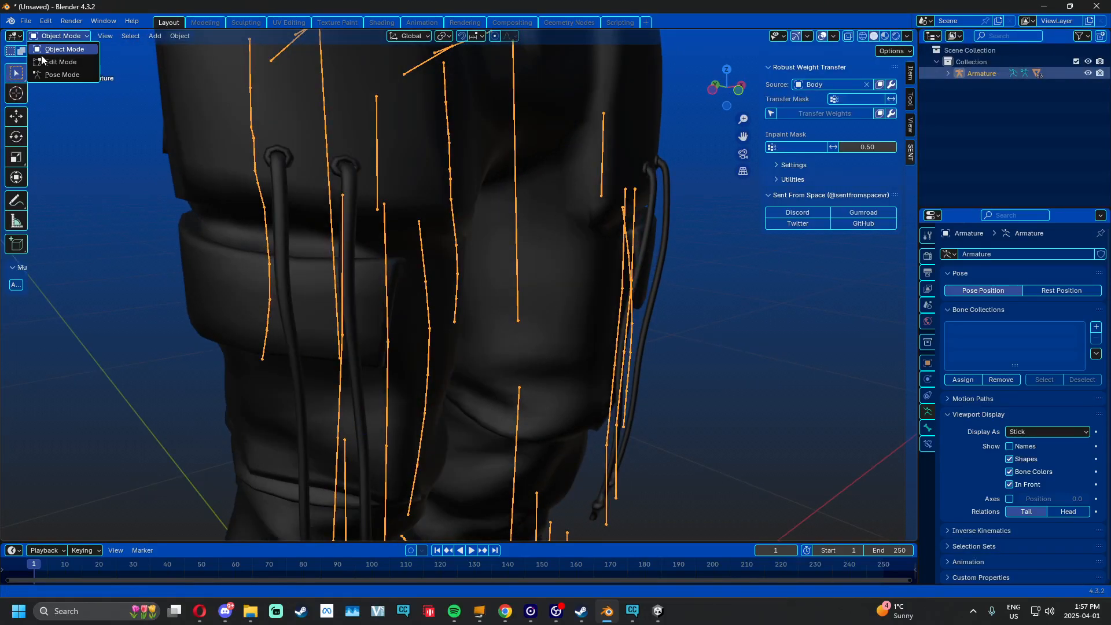
left_click(58, 63)
middle_click_drag(521, 243, 390, 322)
left_click(507, 226)
left_click(411, 309)
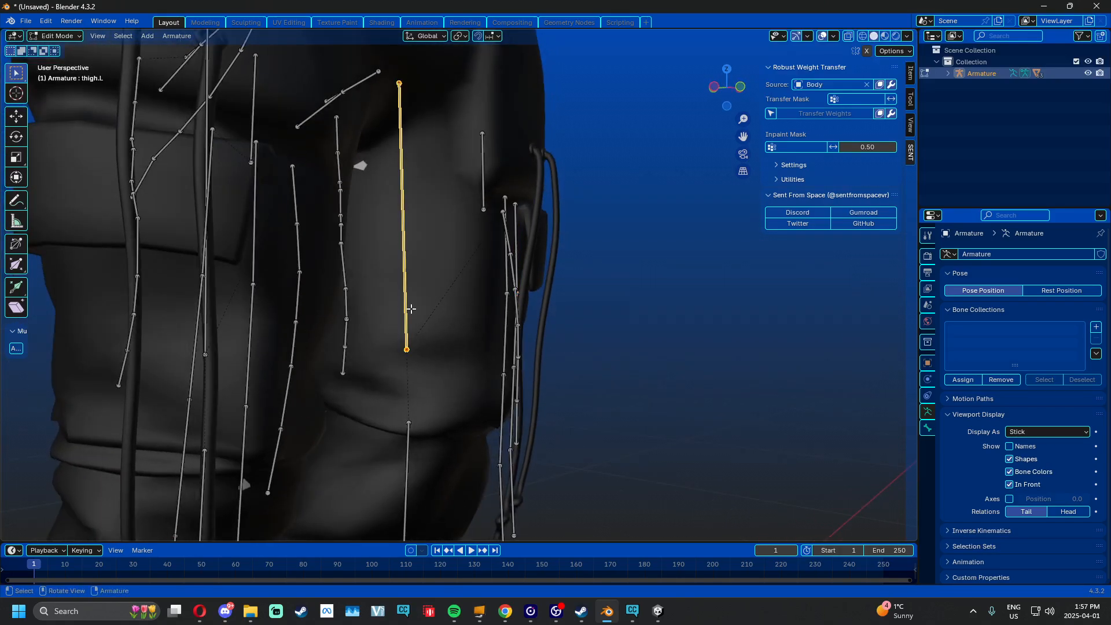
Select the Left Leg string root beer bone and set its parent to thigh.L in the bone's relations
middle_click_drag(476, 278, 397, 317)
left_click(417, 204)
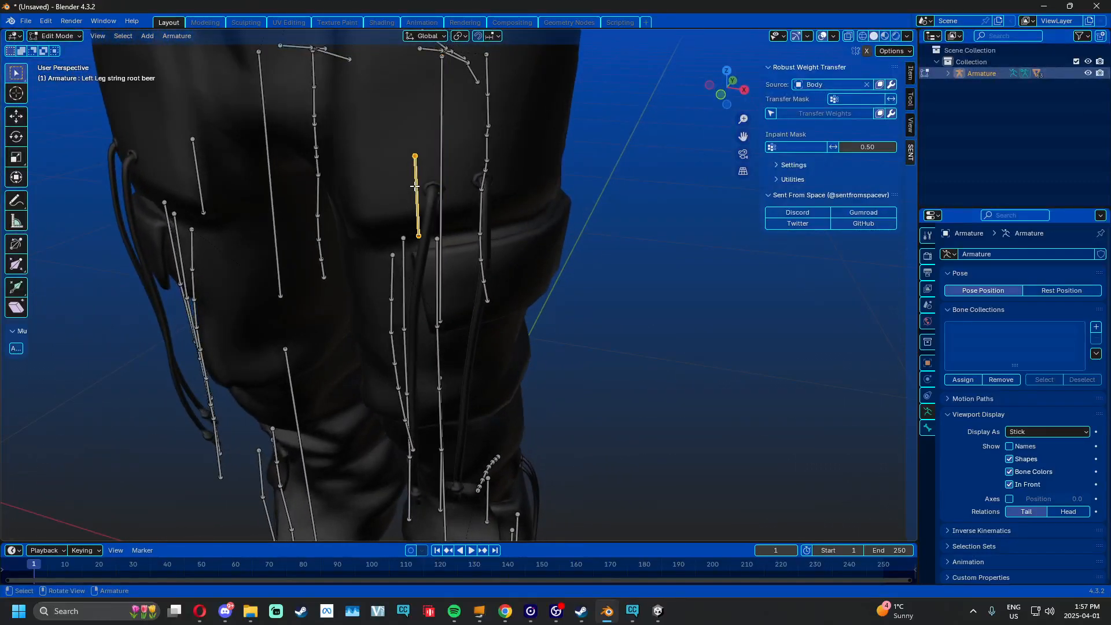
middle_click_drag(419, 200, 632, 258)
left_click(928, 429)
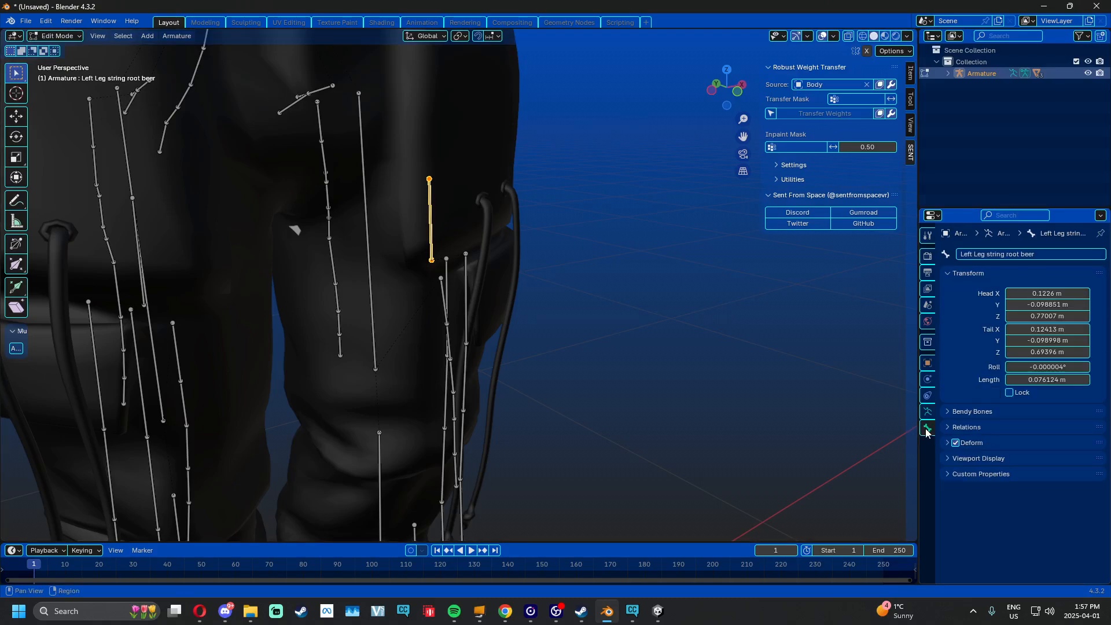
left_click(968, 428)
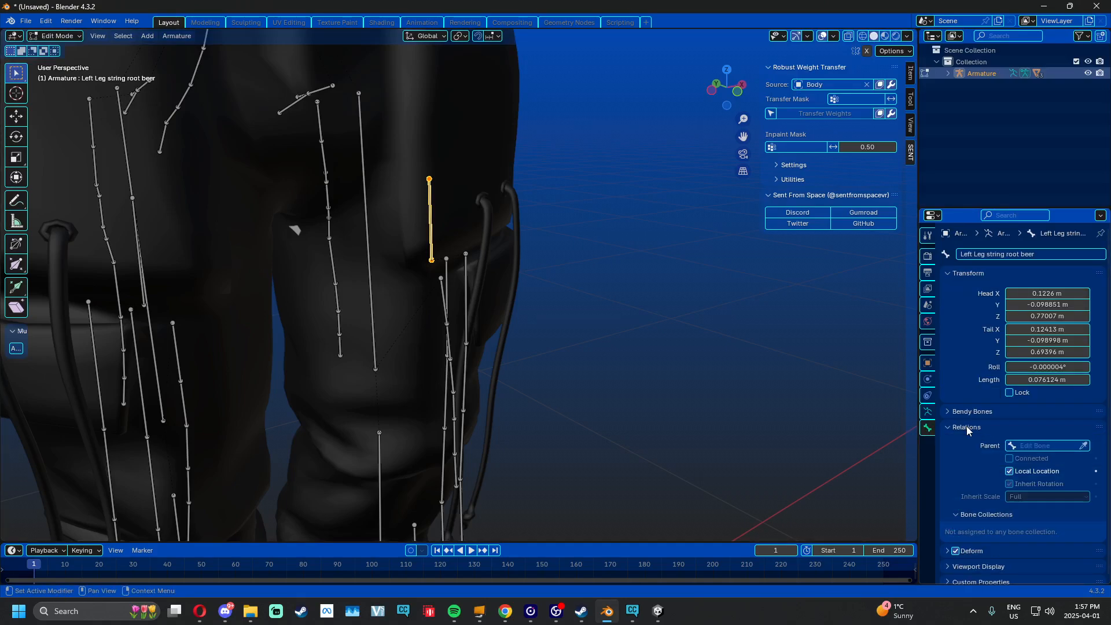
left_click(1035, 447)
type("thi")
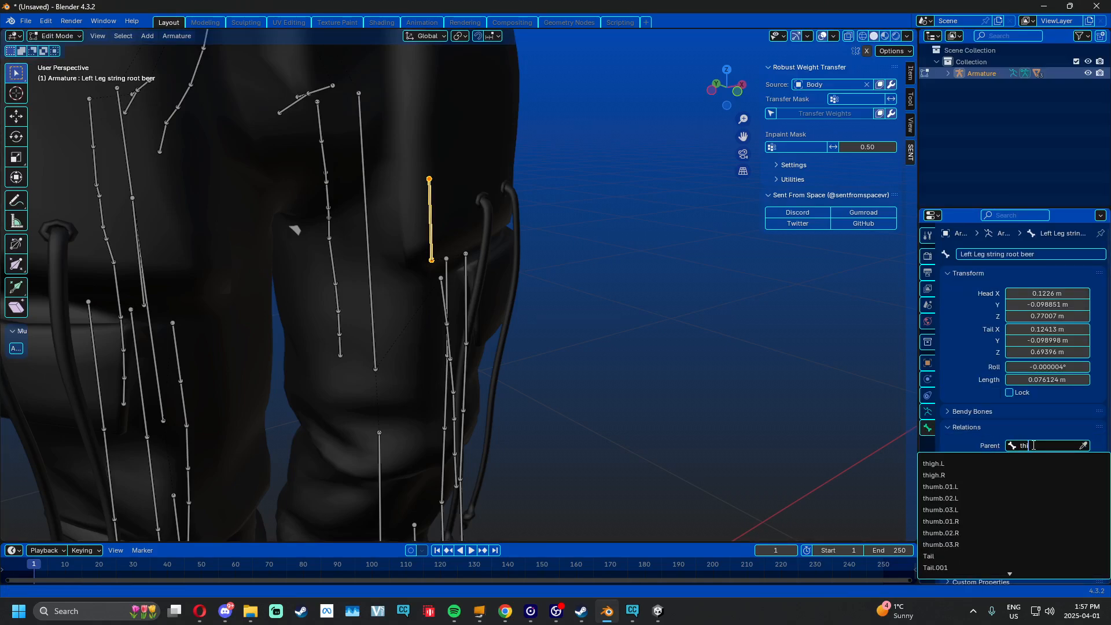
left_click(959, 464)
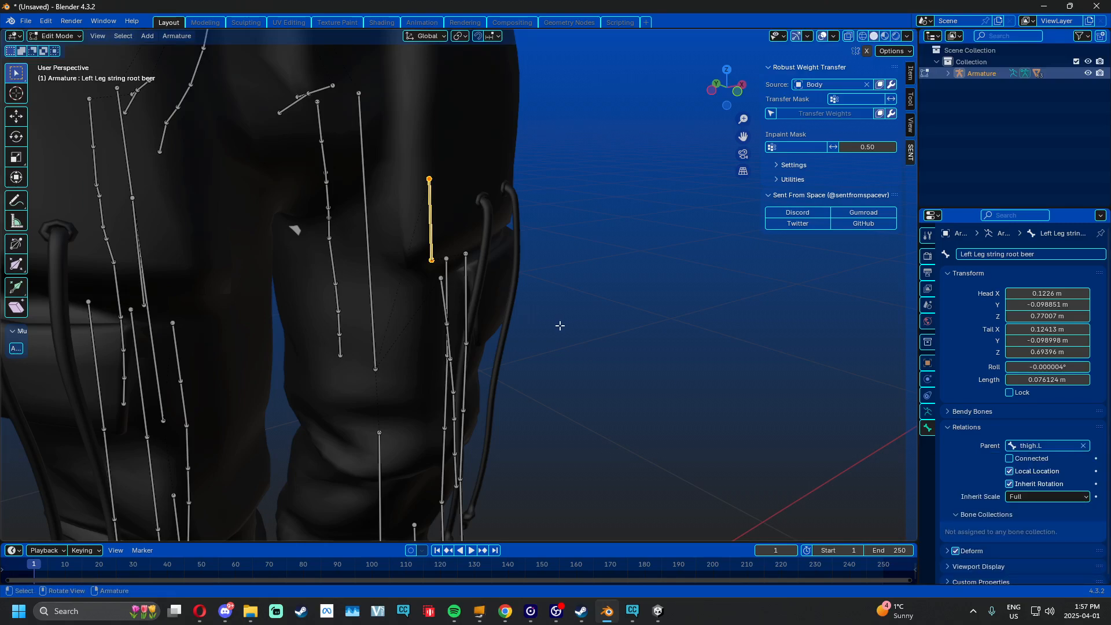
Select both left leg string bone chains with all their linked segments and move them along the Y axis to the string meshes
middle_click_drag(560, 326, 441, 259)
left_click(447, 258)
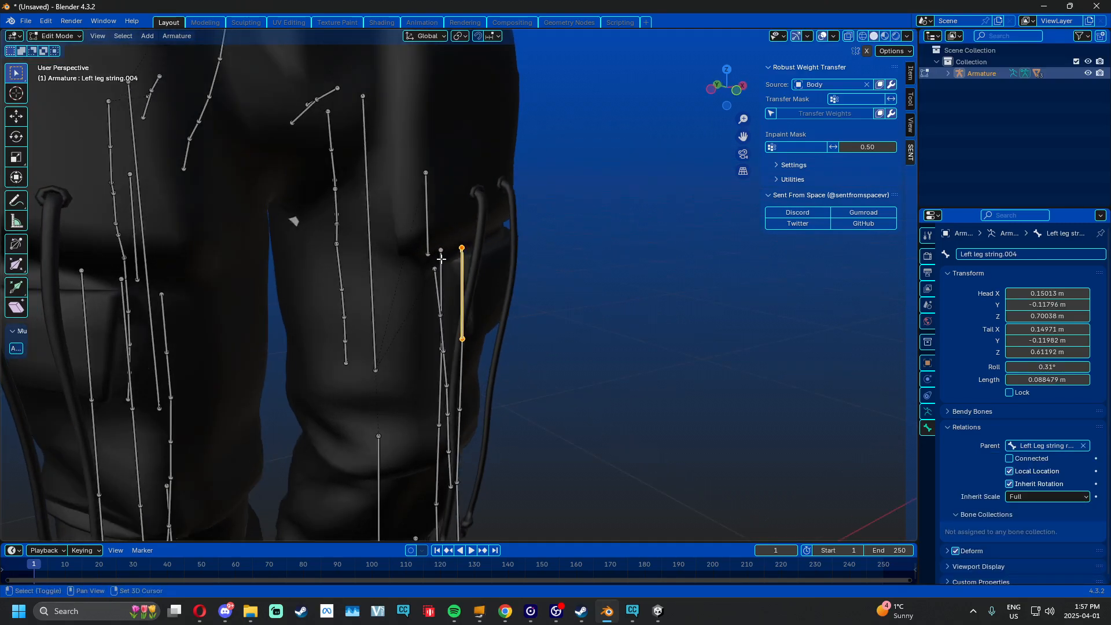
key("l")
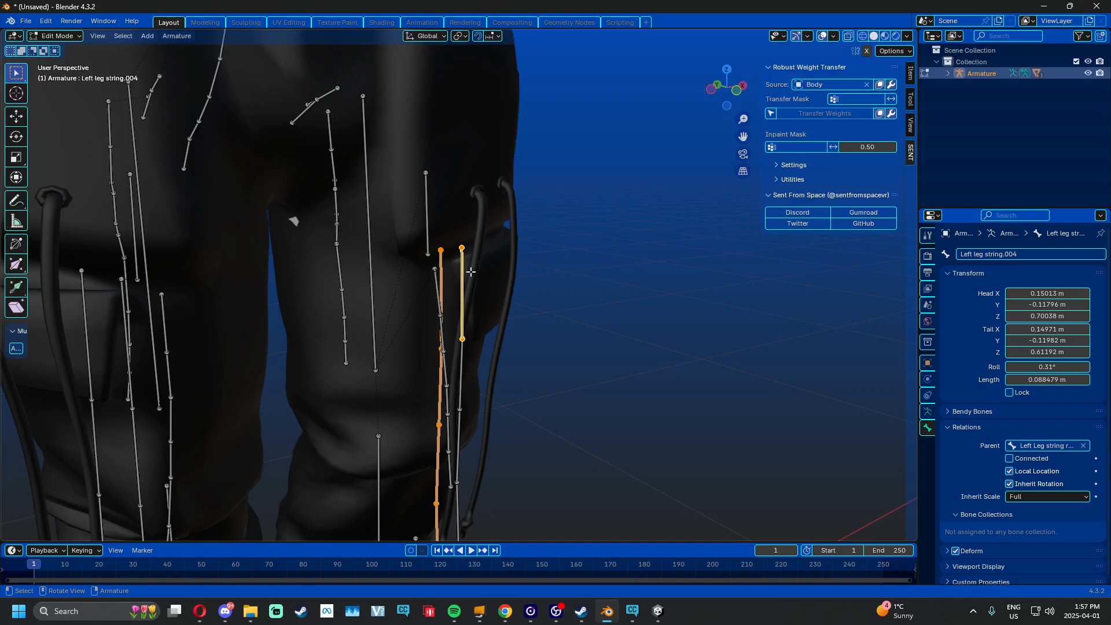
key("l")
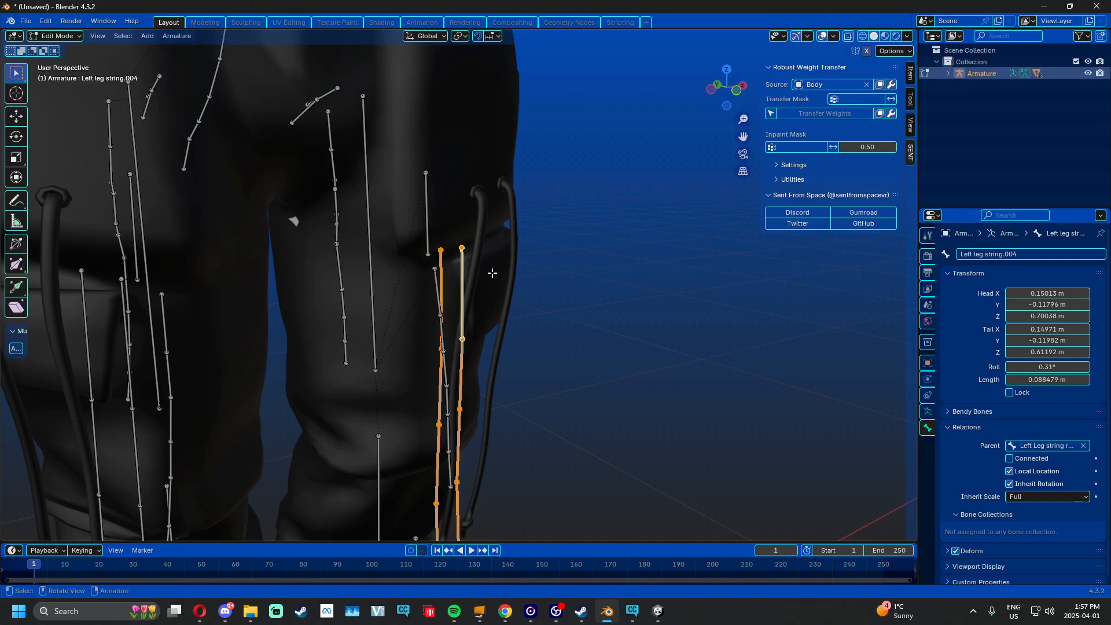
scroll(365, 263, "down", 2)
middle_click_drag(451, 341, 455, 240, "shift")
mouse_move(455, 239)
middle_mouse_down()
mouse_move(475, 239)
mouse_move(447, 233)
middle_mouse_up()
scroll(474, 238, "down", 2)
key("g")
scroll(427, 368, "up", 4)
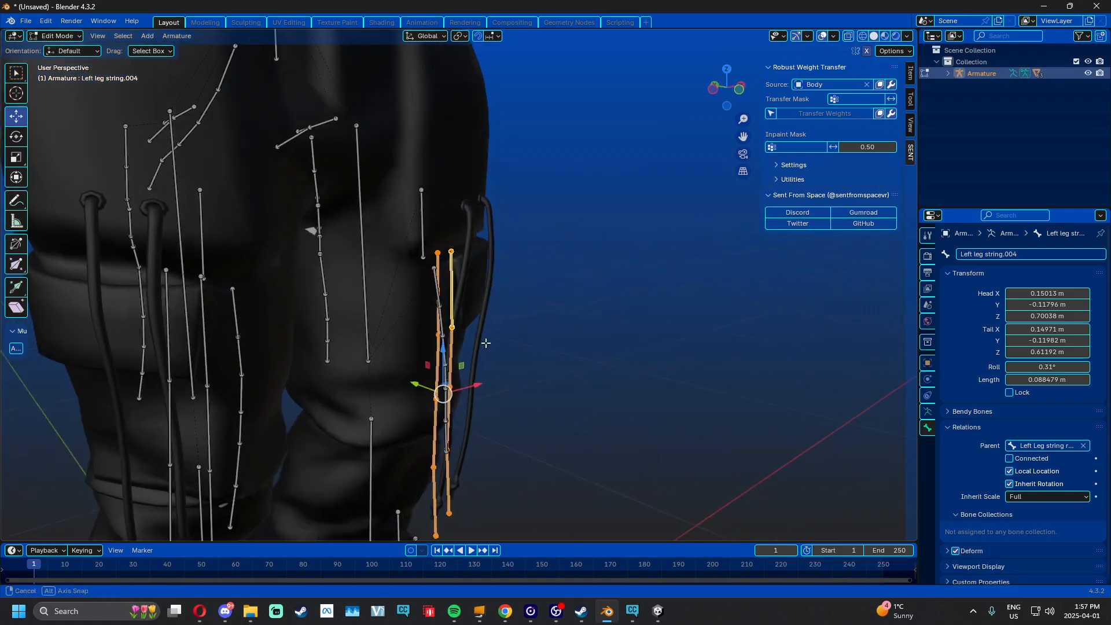
key("y")
left_click(457, 330)
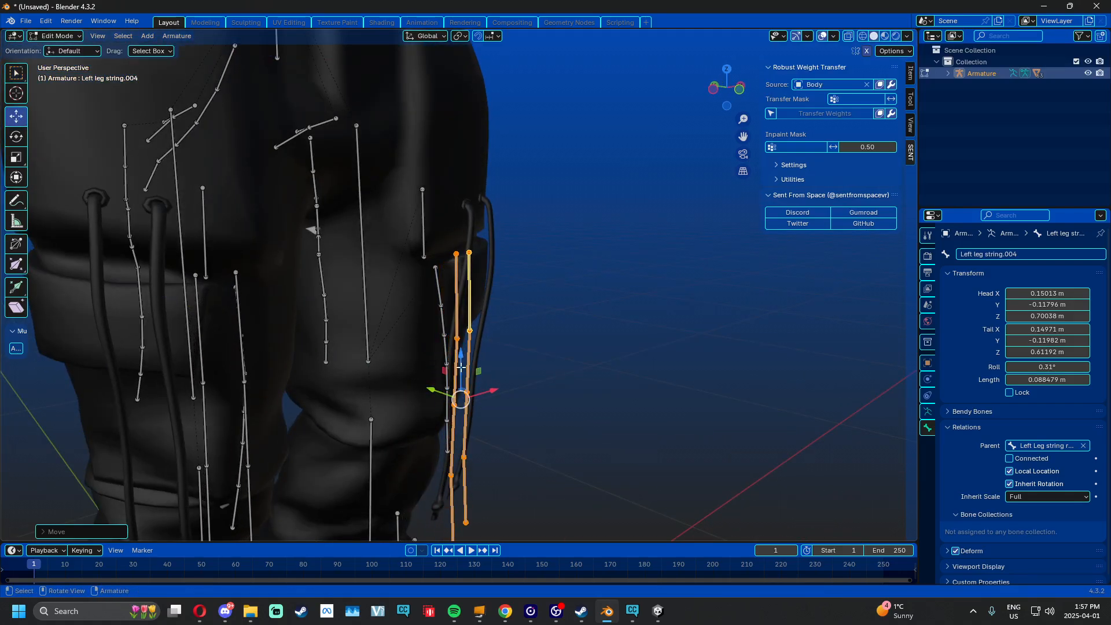
Move the two selected left leg string chains along the X axis to line up with the Cargos' side strings
middle_click_drag(474, 310, 460, 350)
key("g")
key("x")
left_click(464, 350)
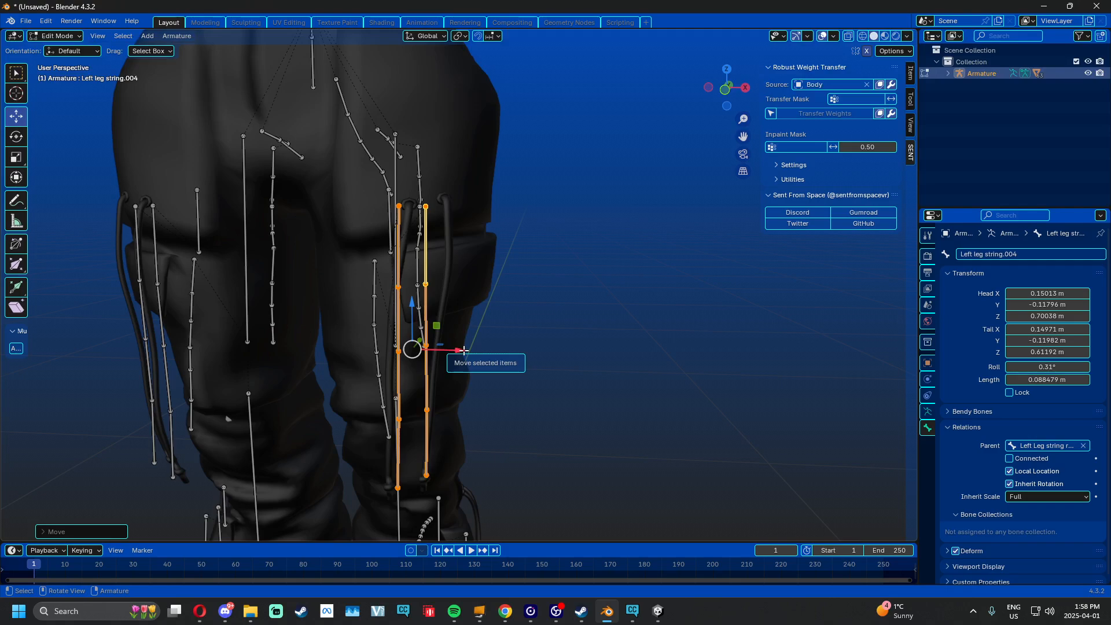
Shift the lower and upper segments of the inner left leg string chain along X to follow the curve of its string mesh
mouse_move(465, 351)
middle_mouse_down()
mouse_move(529, 328)
mouse_move(466, 348)
middle_mouse_up()
middle_click_drag(449, 376, 518, 427, "shift")
scroll(553, 311, "up", 2)
left_click(495, 458)
left_click_drag(555, 440, 537, 425)
middle_click_drag(533, 415, 517, 443)
left_click(486, 358)
left_click_drag(535, 374, 528, 369)
key("ctrl+z")
left_click(497, 328)
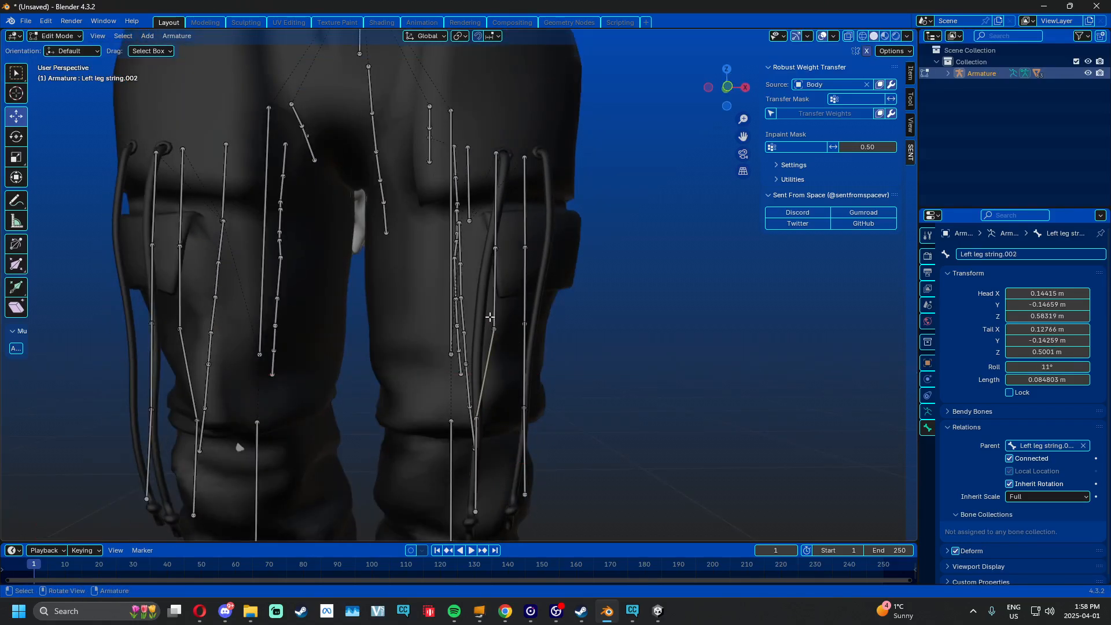
left_click(494, 314)
left_click_drag(536, 293, 524, 284)
middle_click_drag(523, 261, 502, 274)
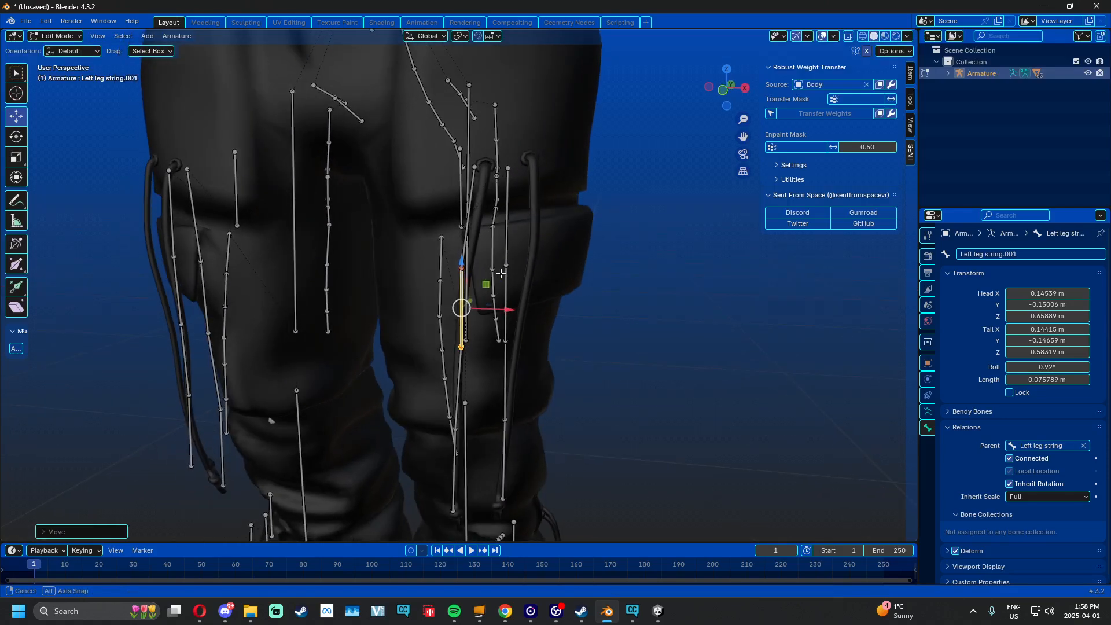
Shift the outer left leg string segments, including Left leg string.006 and Left leg string.007, to follow the outer string mesh
left_click(508, 197)
left_click_drag(549, 214, 568, 216)
left_click(524, 322)
left_click(506, 380)
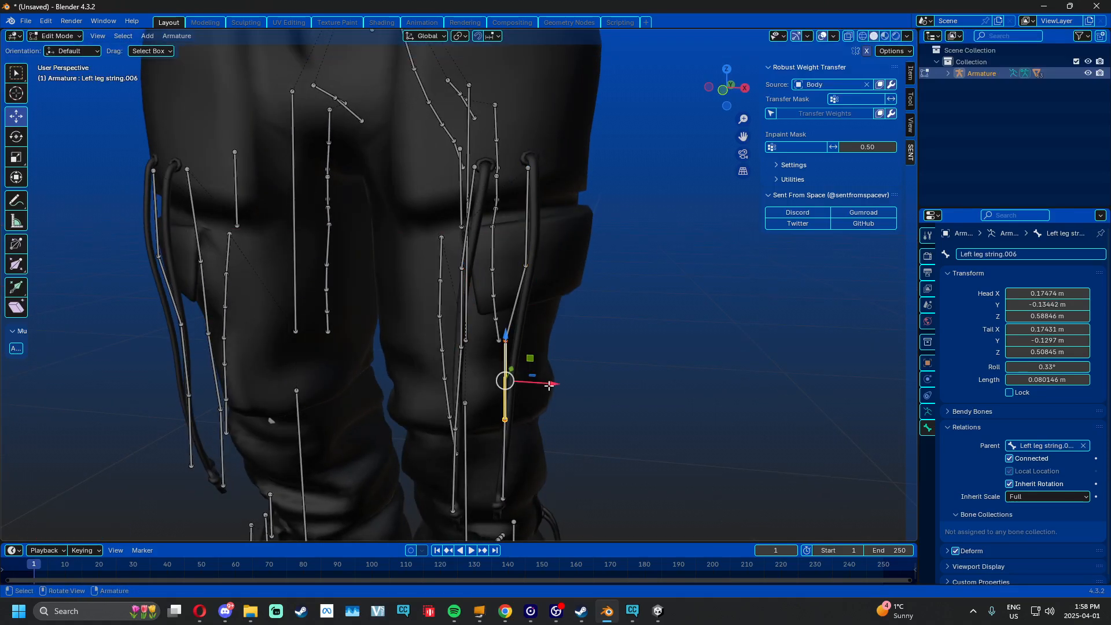
left_click_drag(550, 384, 563, 386)
middle_click_drag(569, 403, 460, 386)
left_click(402, 464)
left_click_drag(452, 458, 465, 457)
middle_click_drag(465, 456, 545, 331)
Leave Edit Mode, reselect the Armature in Object Mode and switch it to Pose Mode
left_click(44, 36)
left_click(45, 49)
scroll(446, 242, "down", 2)
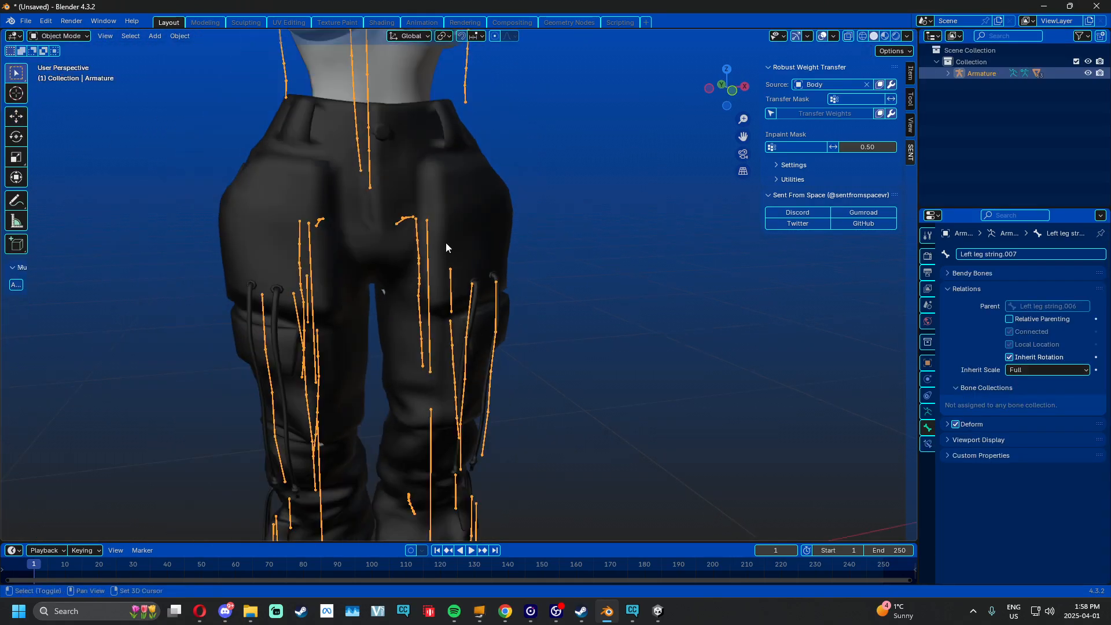
middle_click_drag(446, 242, 474, 250)
scroll(440, 304, "up", 4)
left_click(440, 310)
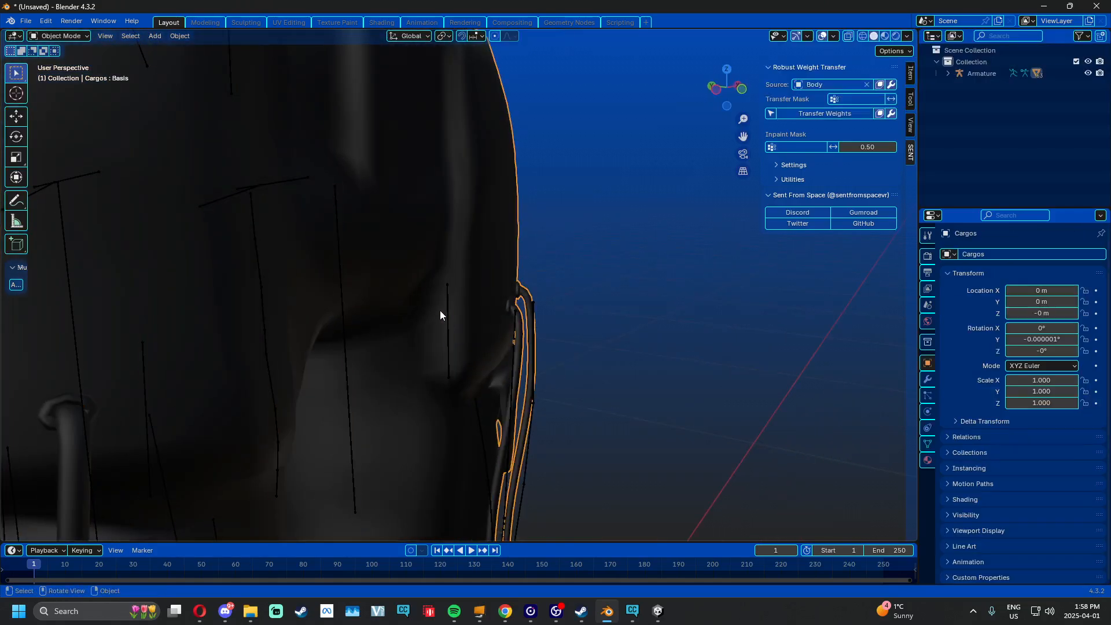
left_click(446, 308)
left_click(64, 37)
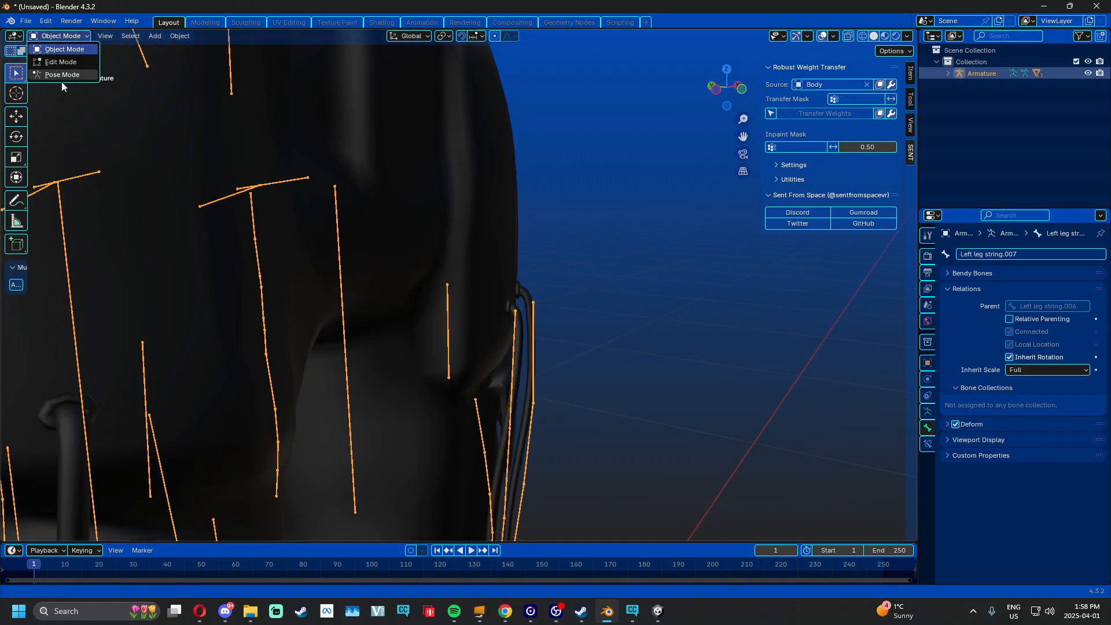
left_click(61, 81)
Test-rotate the thigh.L bone to check how the left strings follow, and undo the rotation
middle_click_drag(373, 287, 319, 236)
left_click(319, 236)
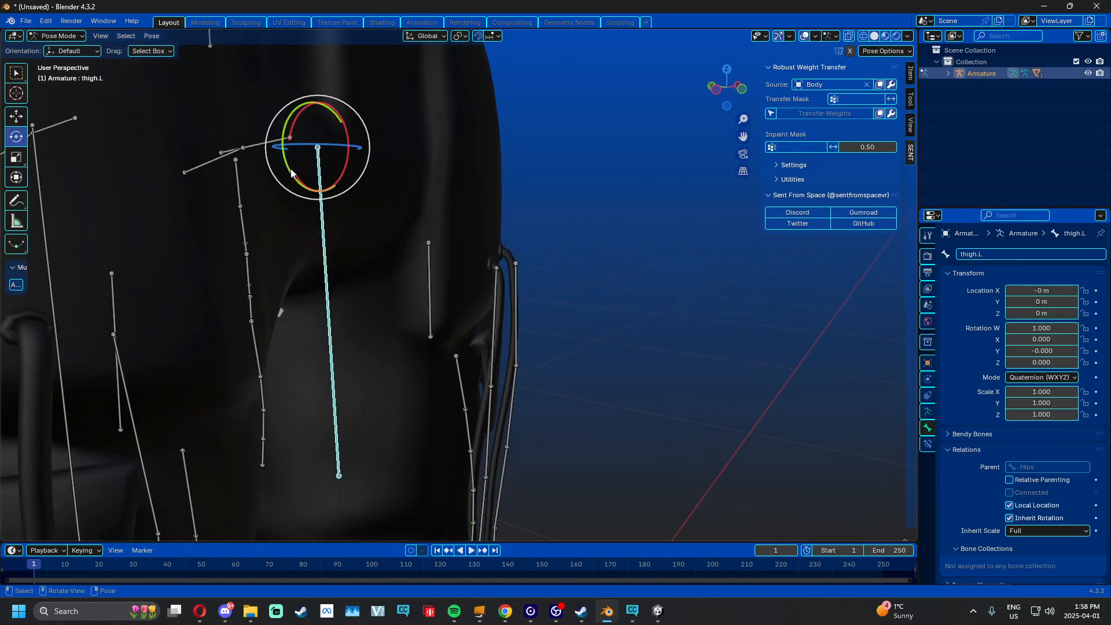
left_click_drag(289, 169, 300, 185)
key("ctrl+z")
Test-rotate Left leg string.004 freely to check the outer string's deformation, and undo the rotations
left_click(516, 297)
left_click_drag(520, 298, 551, 325)
scroll(555, 330, "down", 3)
key("r")
key("r")
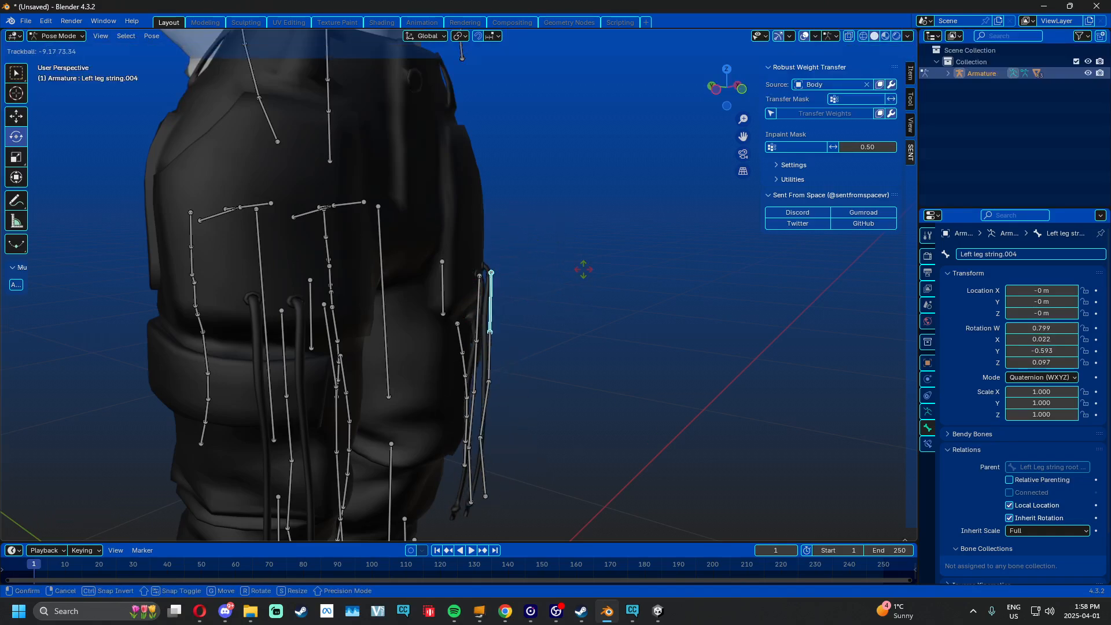
left_click(557, 284)
scroll(557, 285, "down", 3)
middle_click_drag(557, 285, 491, 302)
key("ctrl+z")
key("ctrl+z")
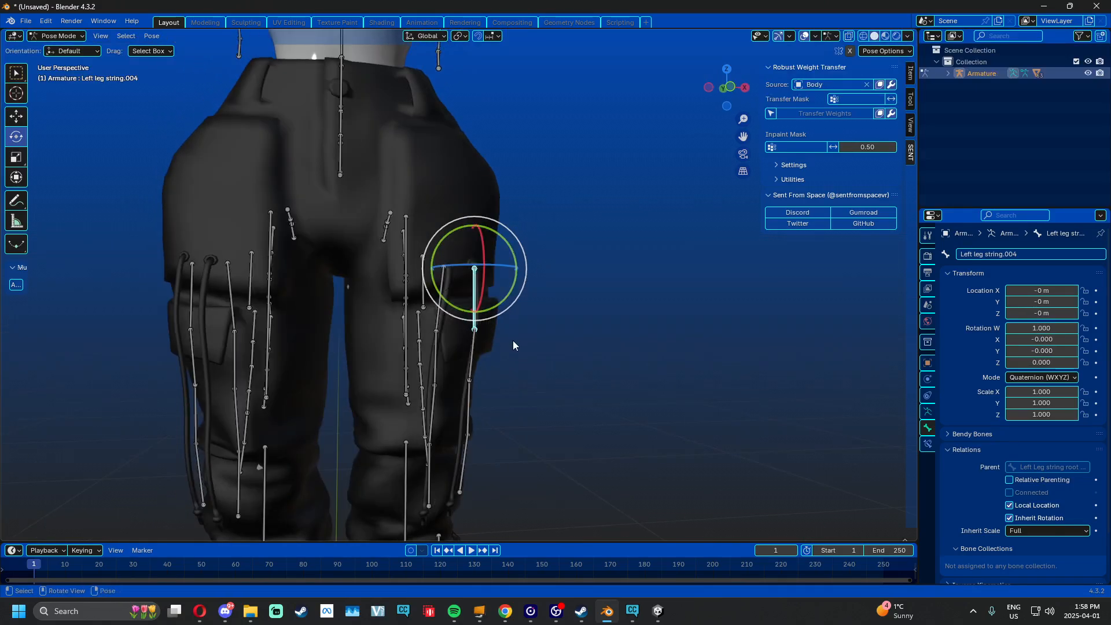
Select the thigh.L bone again in Pose Mode
scroll(536, 339, "up", 4)
middle_click_drag(513, 340, 490, 330)
middle_click_drag(380, 312, 360, 293)
left_click(354, 293)
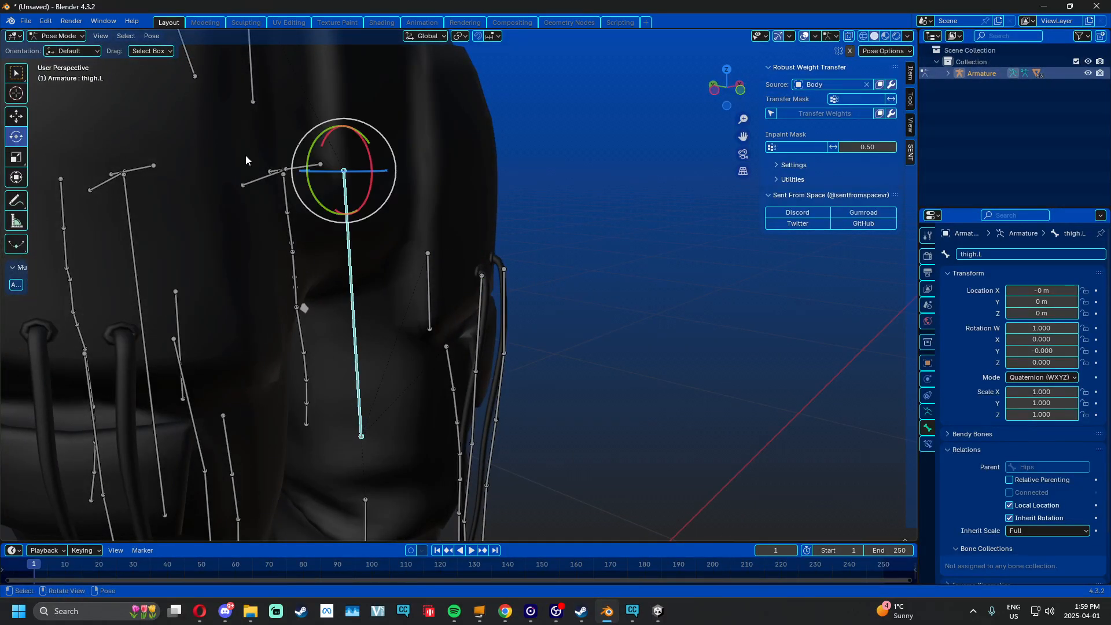
Rotate the thigh.L bone outward with X-axis mirroring to spread both legs, and inspect the trouser cuffs for deformation
middle_click_drag(246, 161, 224, 149)
middle_click_drag(578, 240, 474, 228)
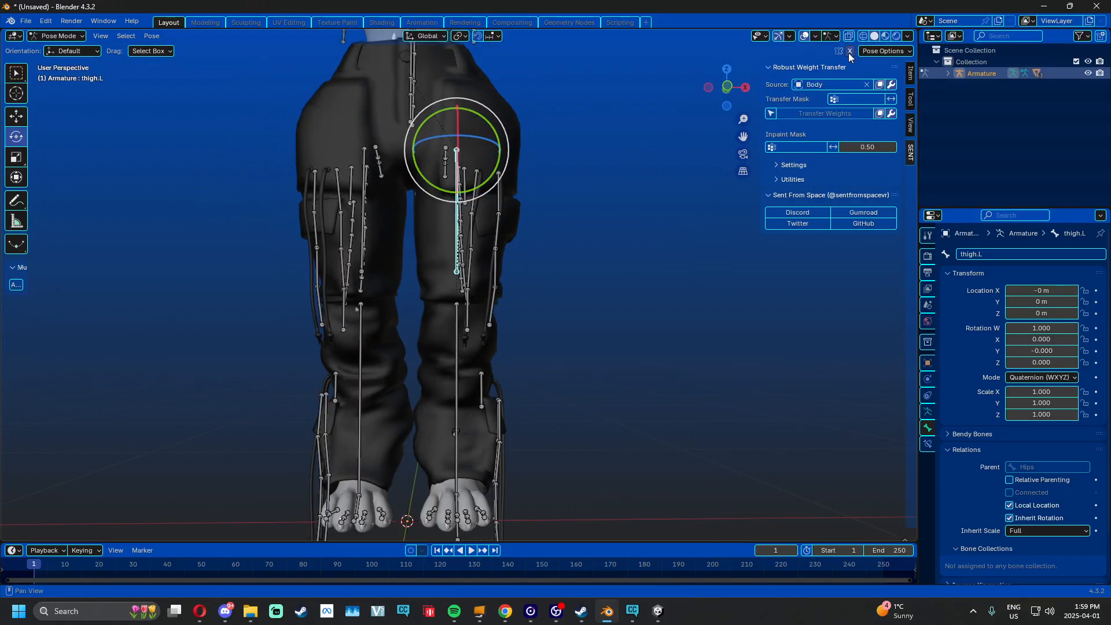
middle_click_drag(503, 217, 531, 224)
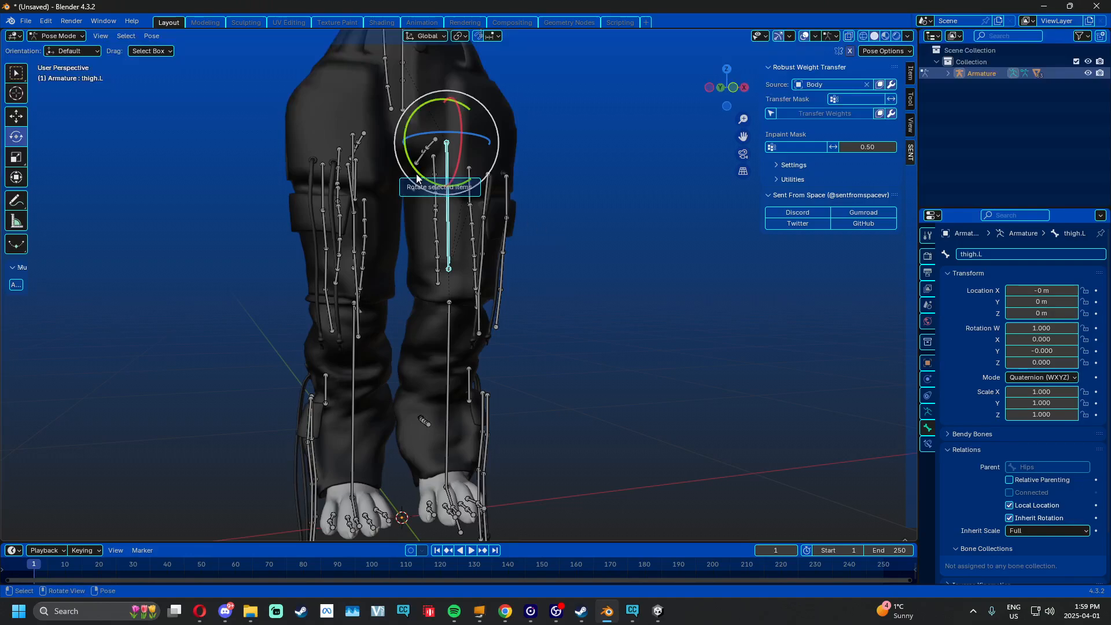
left_click_drag(417, 177, 449, 206)
middle_click_drag(448, 207, 444, 273)
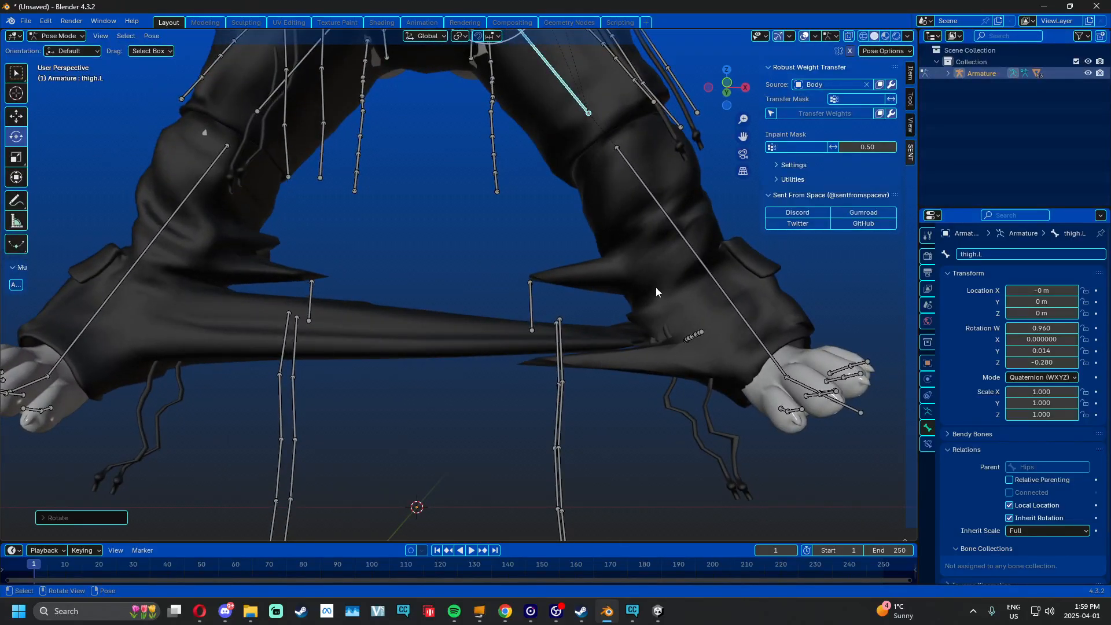
middle_click_drag(584, 356, 566, 334)
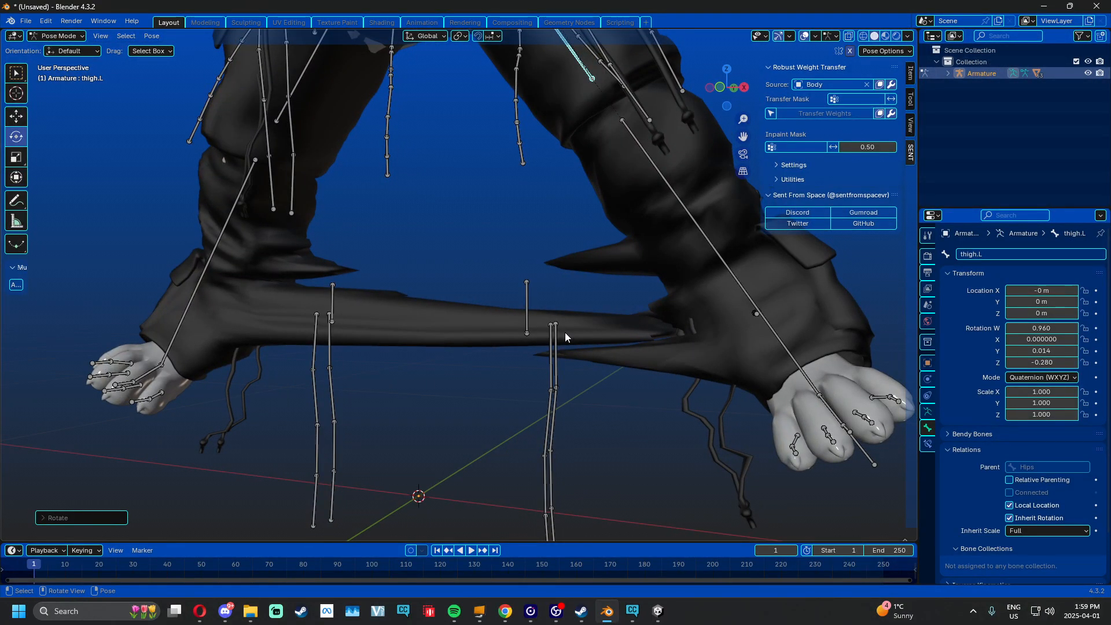
Switch the armature to Object Mode, then put the Cargos mesh into Weight Paint mode with vertex selection masking off
left_click(58, 36)
left_click(52, 52)
middle_click_drag(406, 238, 575, 179)
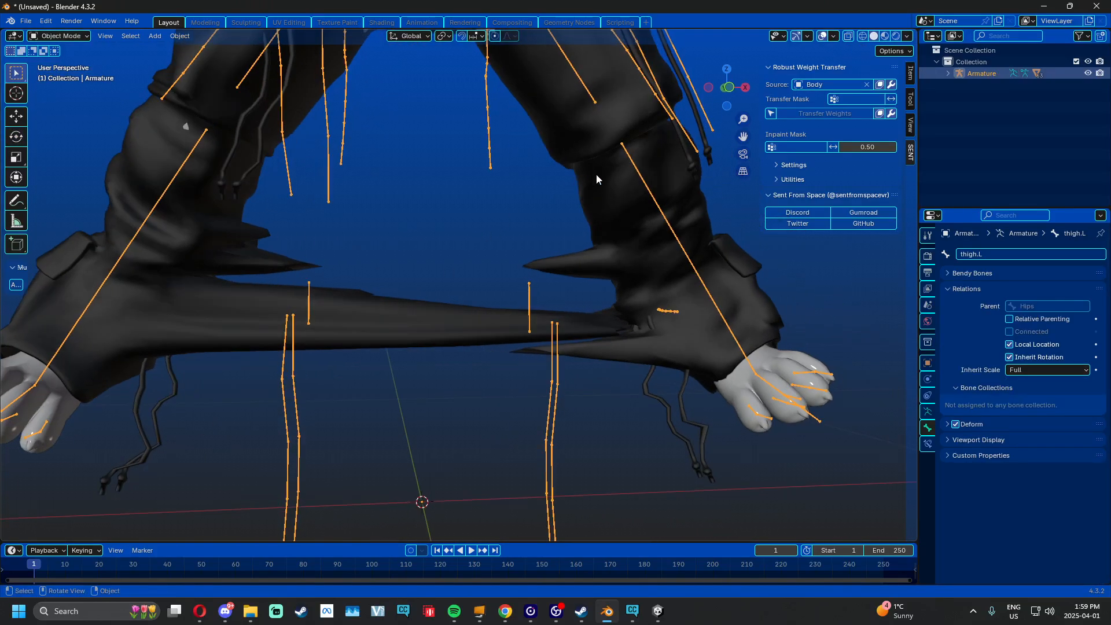
middle_click_drag(526, 208, 375, 159)
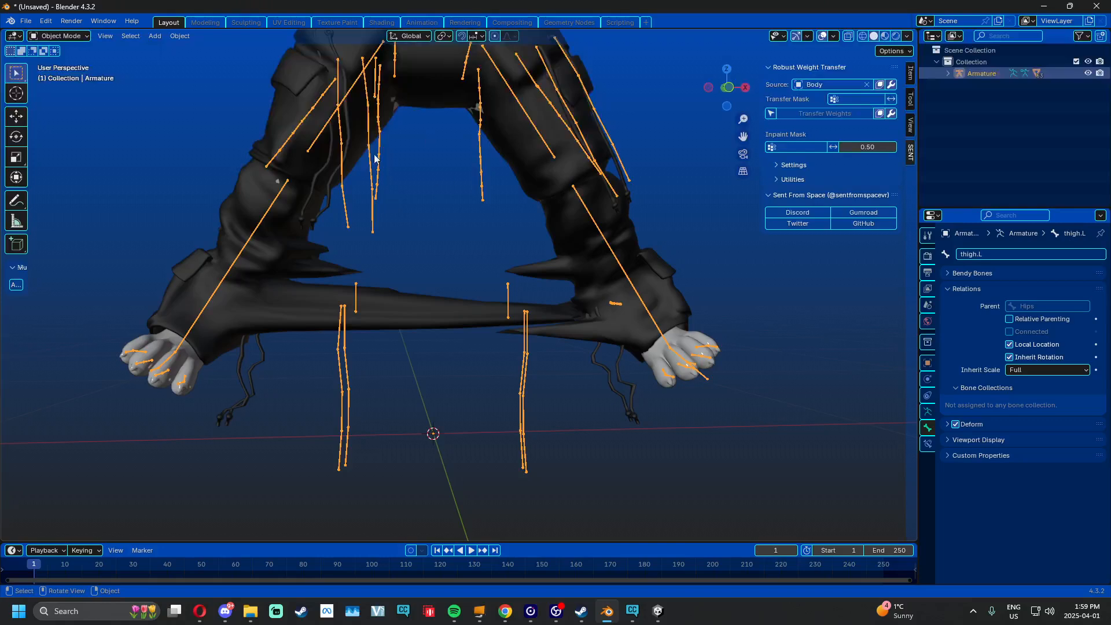
middle_click_drag(389, 201, 375, 214)
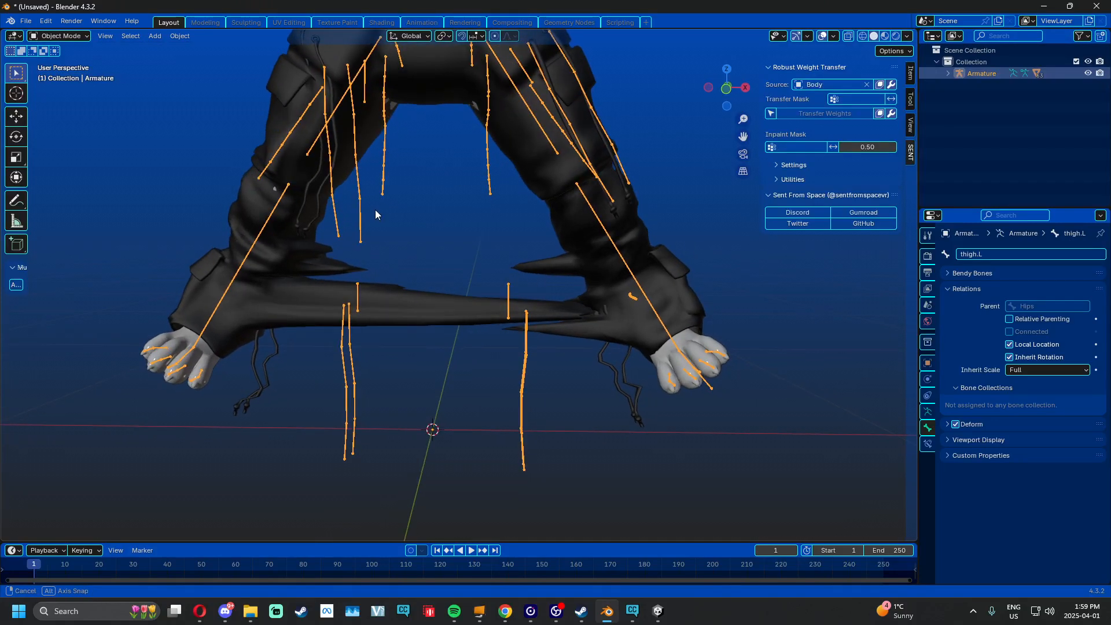
left_click(527, 162)
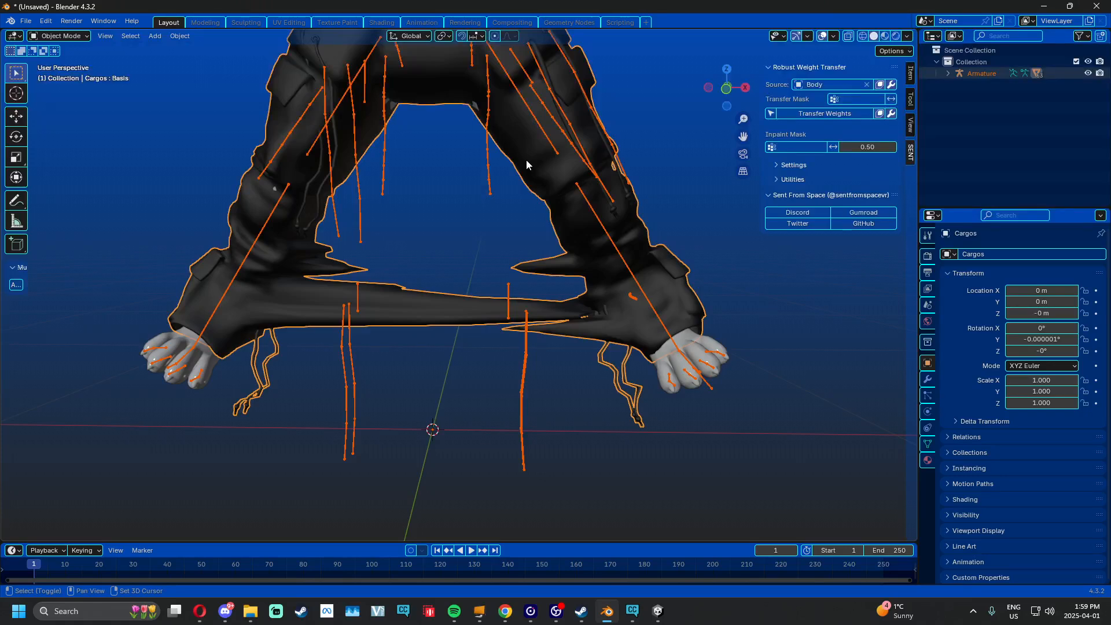
left_click(64, 36)
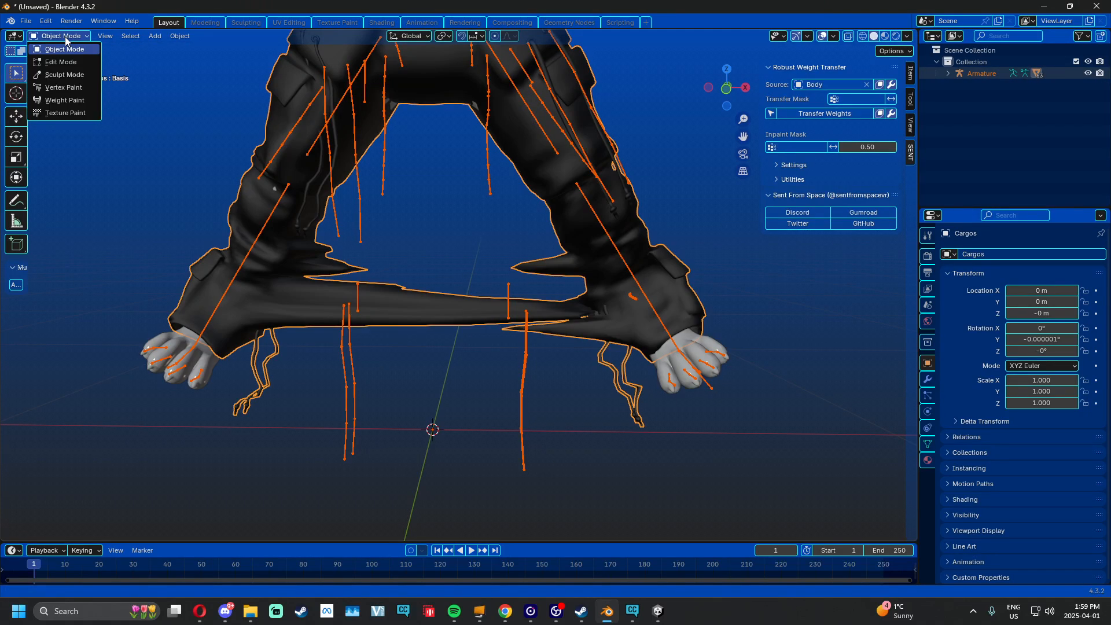
left_click(61, 102)
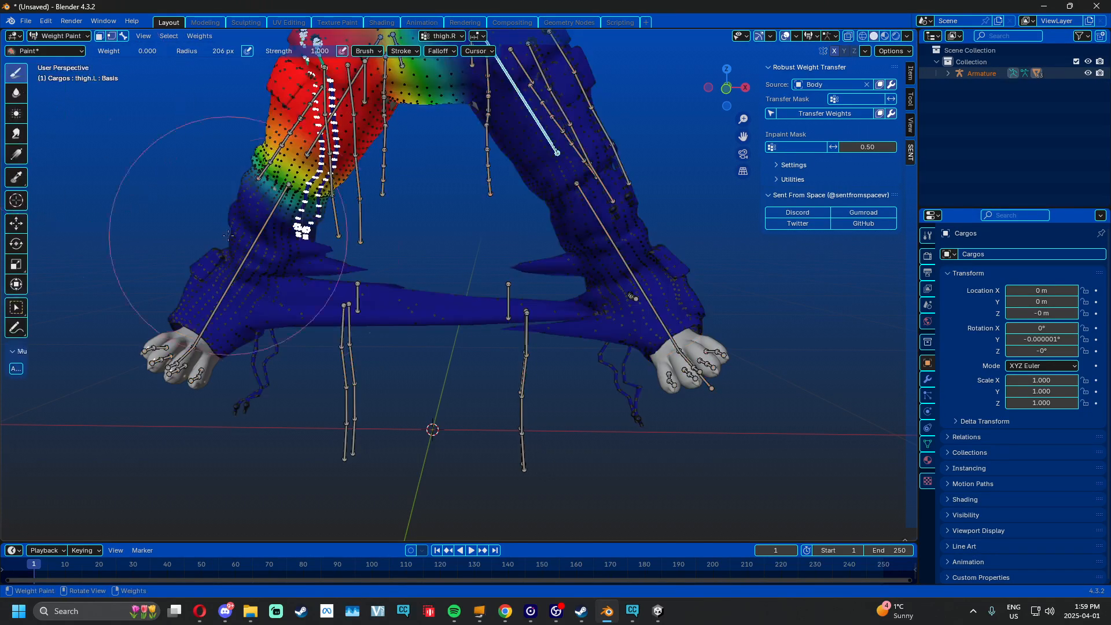
left_click(112, 37)
Show the shin.L weights and paint weight 0 over the stray spike on the inside of the right trouser leg
middle_click_drag(524, 199, 449, 248, "shift")
scroll(448, 248, "up", 2)
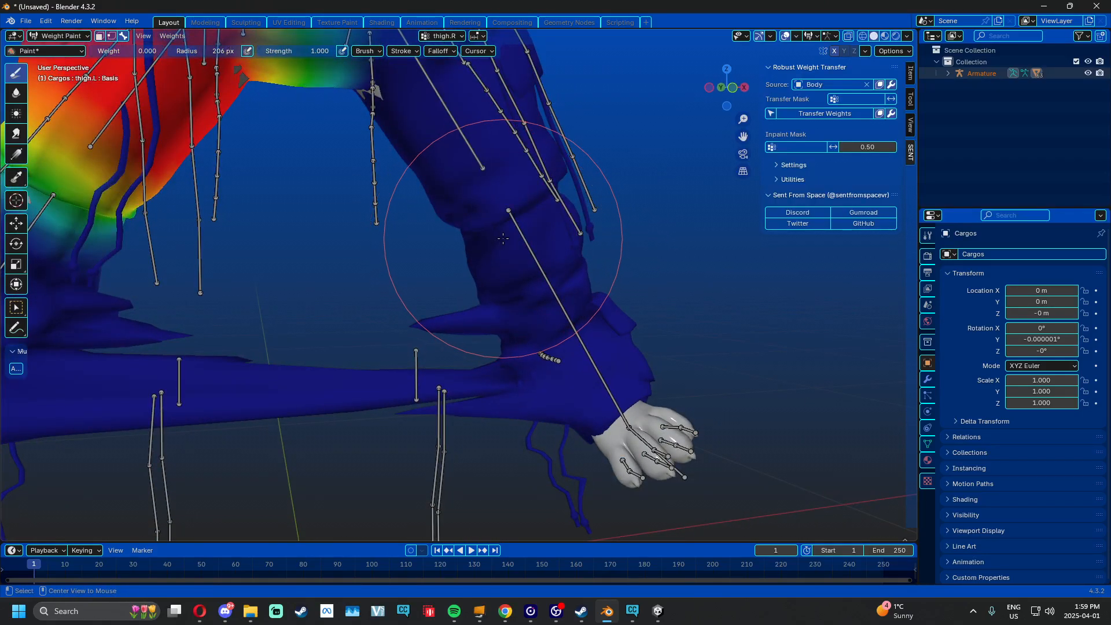
left_click(522, 231, "ctrl")
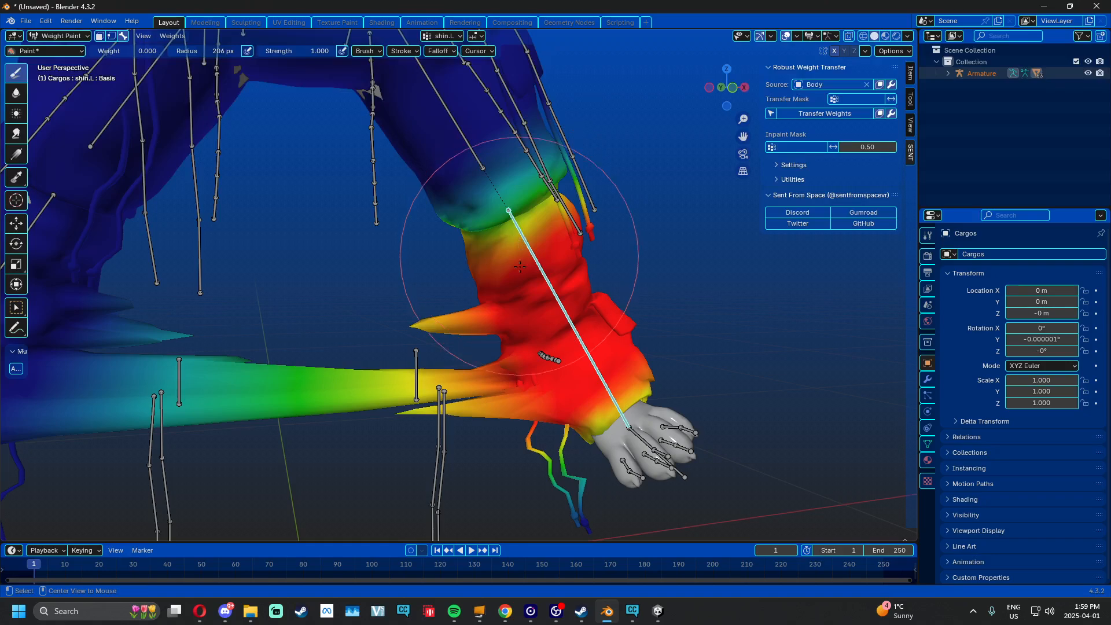
middle_click_drag(520, 266, 364, 294)
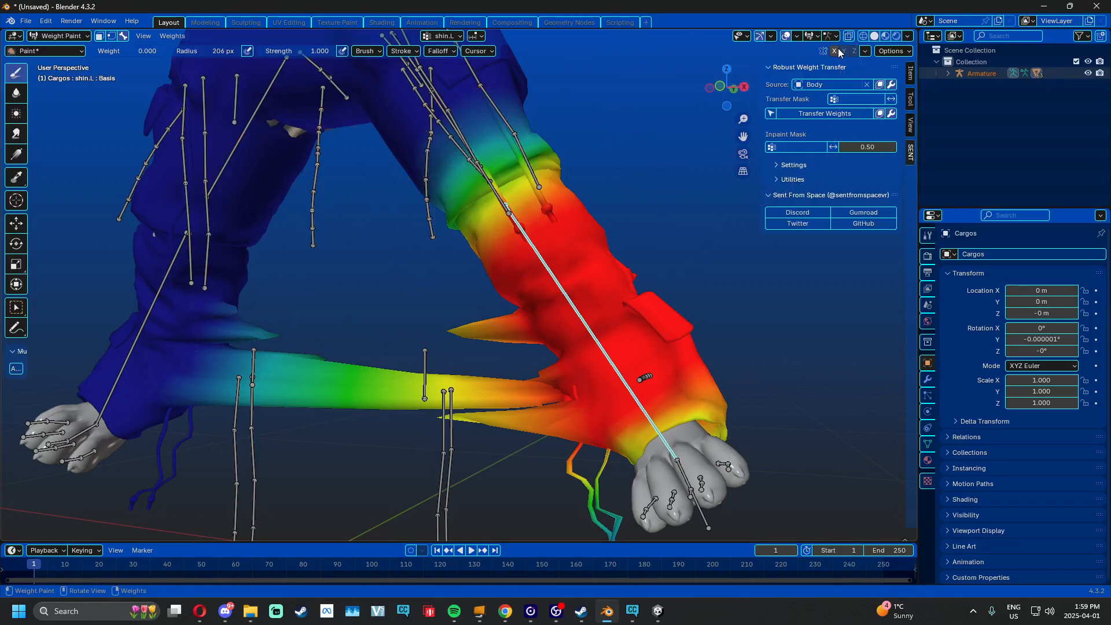
middle_click_drag(251, 258, 425, 220)
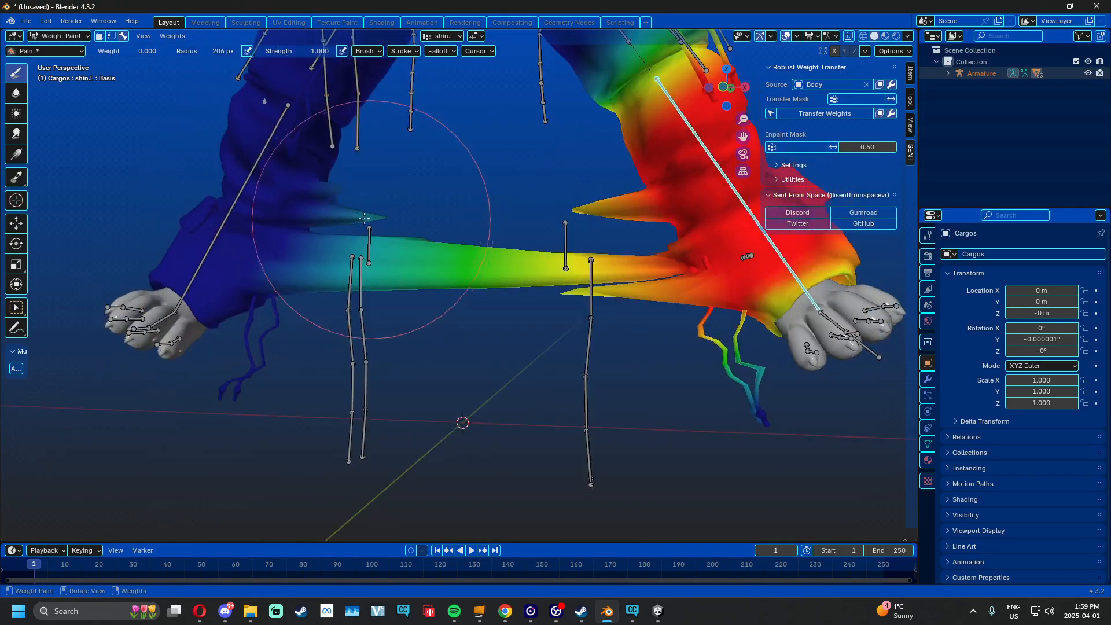
left_click_drag(334, 230, 352, 292)
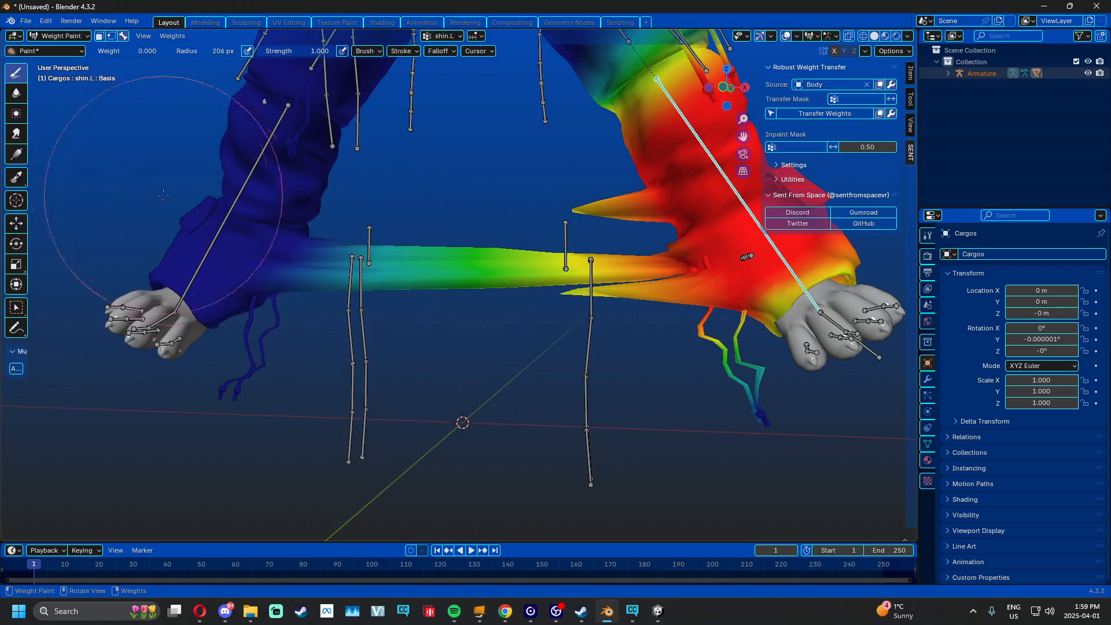
Blur the shin.L and shin.R weights along the fabric stretched between the two trouser cuffs
left_click(16, 94)
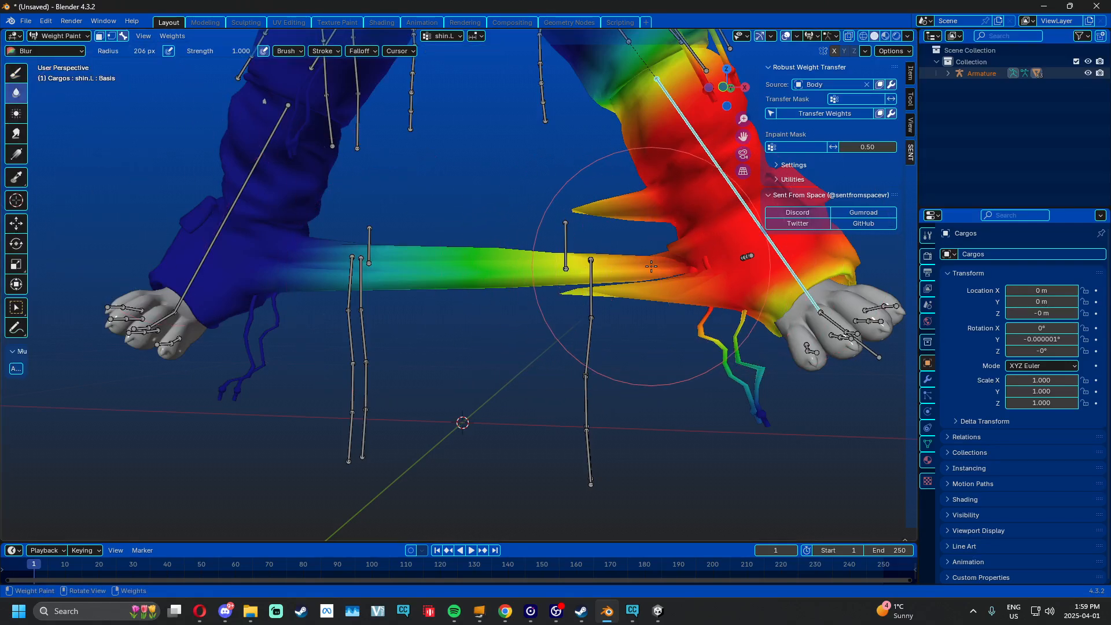
middle_click_drag(628, 249, 559, 264, "shift")
mouse_move(496, 281)
left_mouse_down()
mouse_move(601, 277)
mouse_move(504, 287)
left_mouse_up()
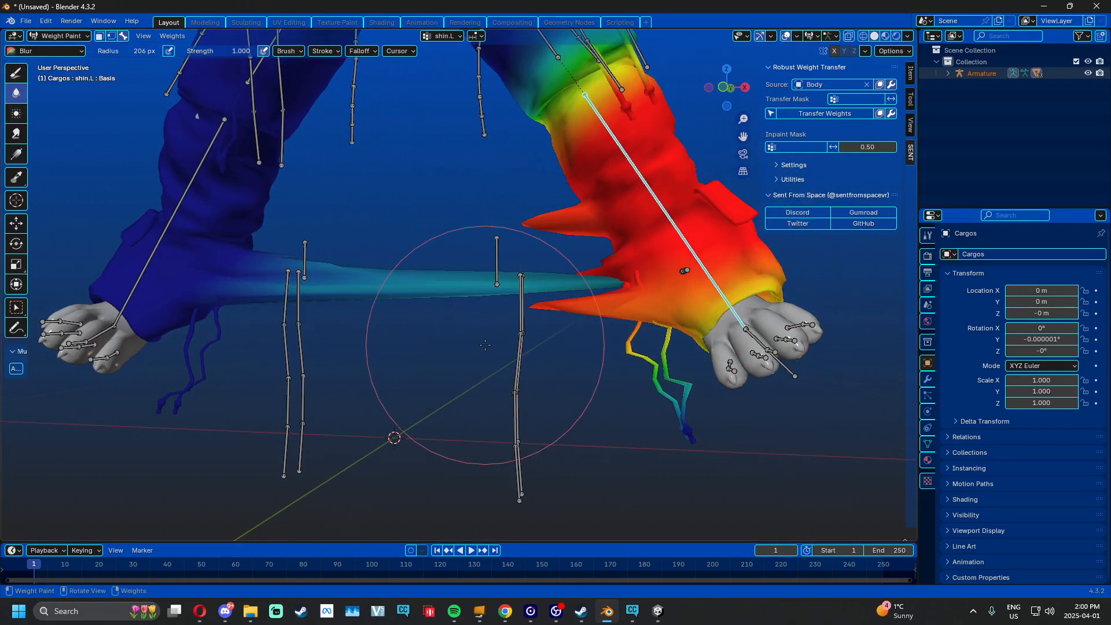
left_click_drag(485, 345, 563, 240)
mouse_move(265, 211)
left_mouse_down()
mouse_move(475, 272)
mouse_move(299, 268)
mouse_move(553, 285)
left_mouse_up()
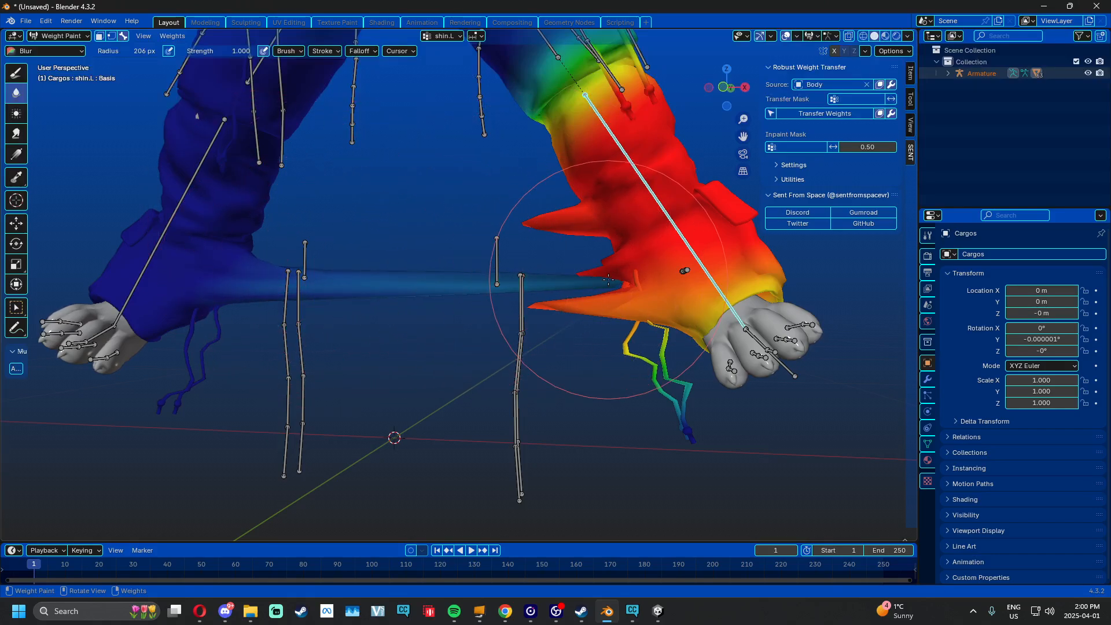
left_click(169, 226, "ctrl")
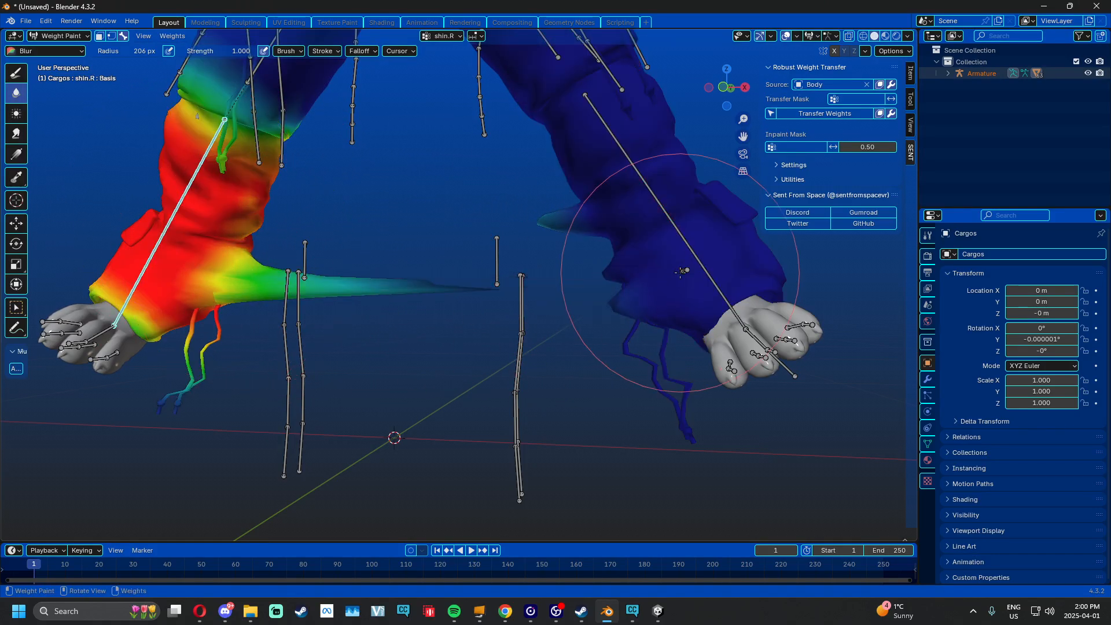
mouse_move(430, 272)
left_mouse_down()
mouse_move(558, 162)
mouse_move(398, 301)
mouse_move(347, 273)
mouse_move(169, 316)
mouse_move(257, 295)
left_mouse_up()
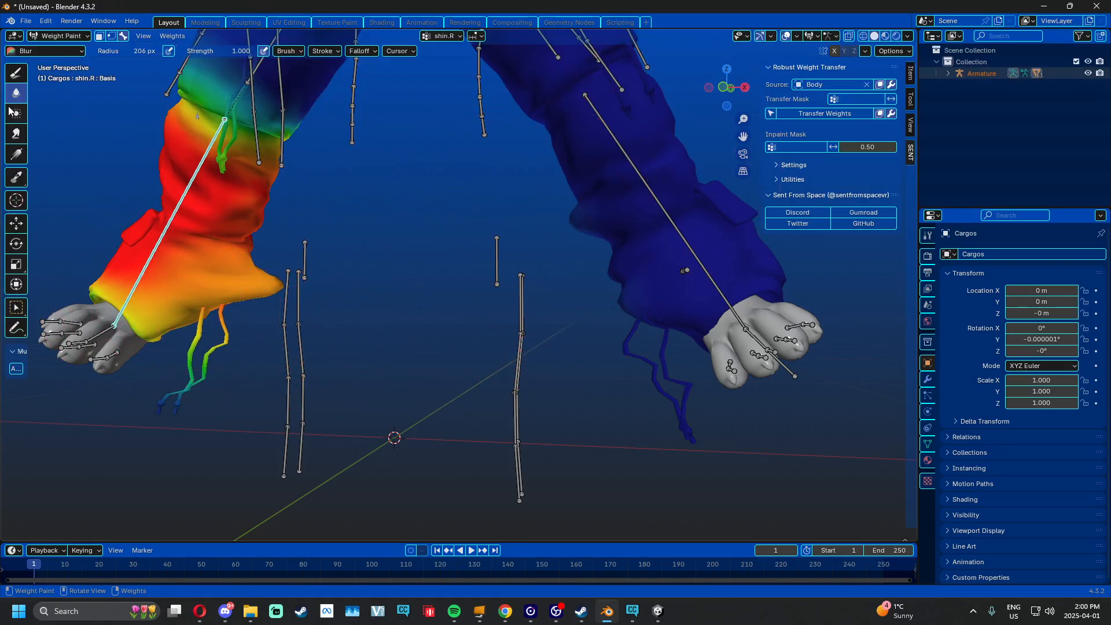
Use the Paint brush at weight 0 to remove the remaining shin.L influence from the right trouser leg's inner cuff
left_click(14, 74)
scroll(290, 296, "up", 2)
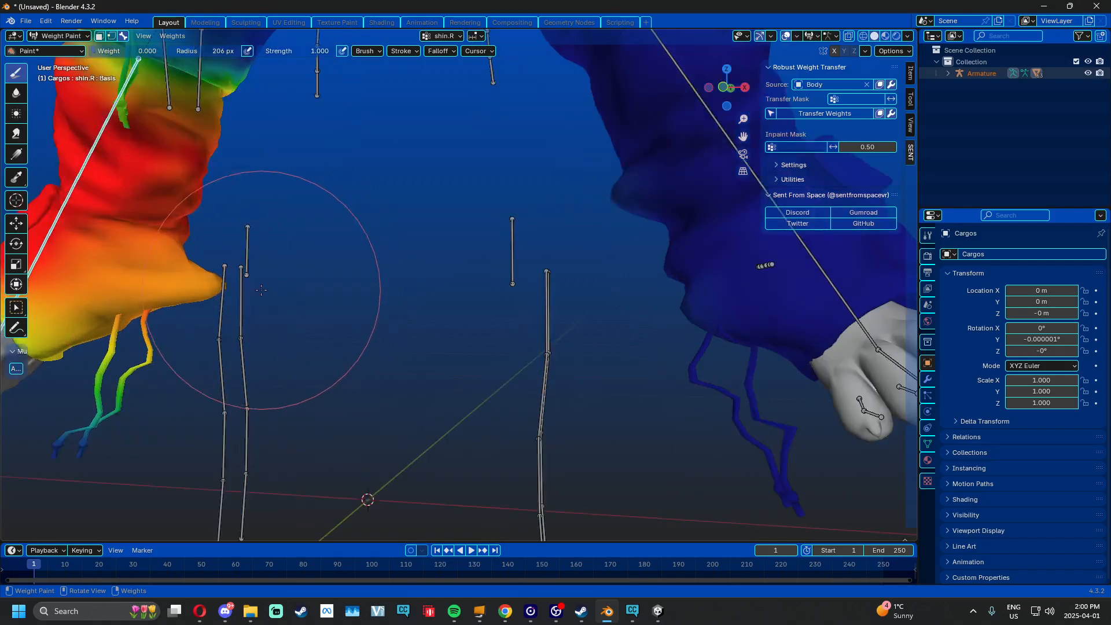
middle_click_drag(570, 156, 638, 181)
scroll(638, 180, "down", 2)
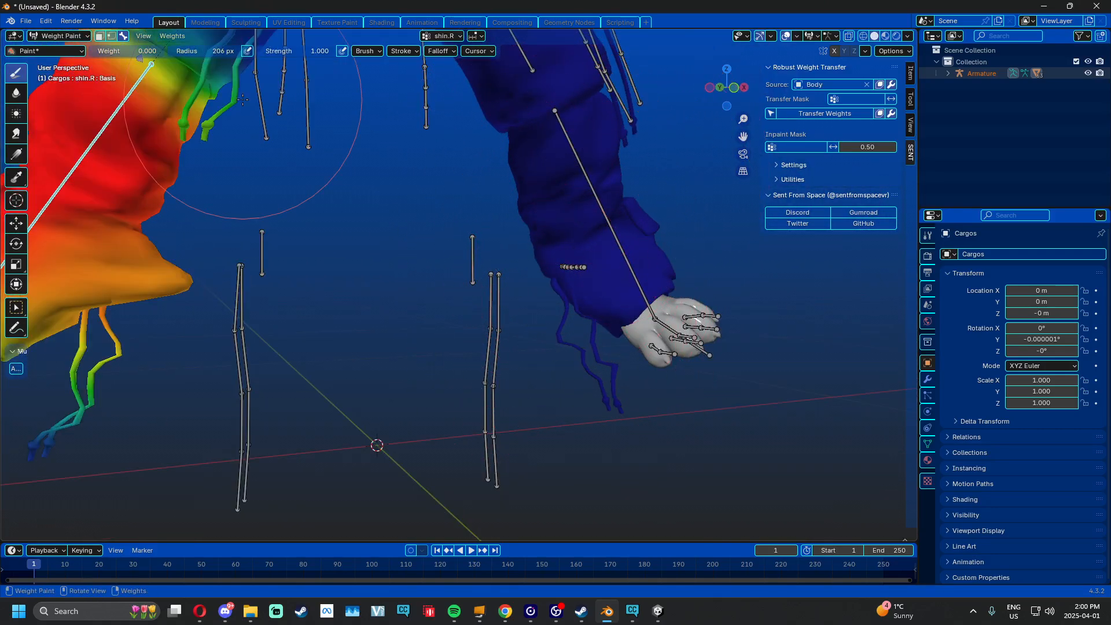
left_click_drag(139, 52, 12, 81)
middle_click_drag(460, 198, 431, 186)
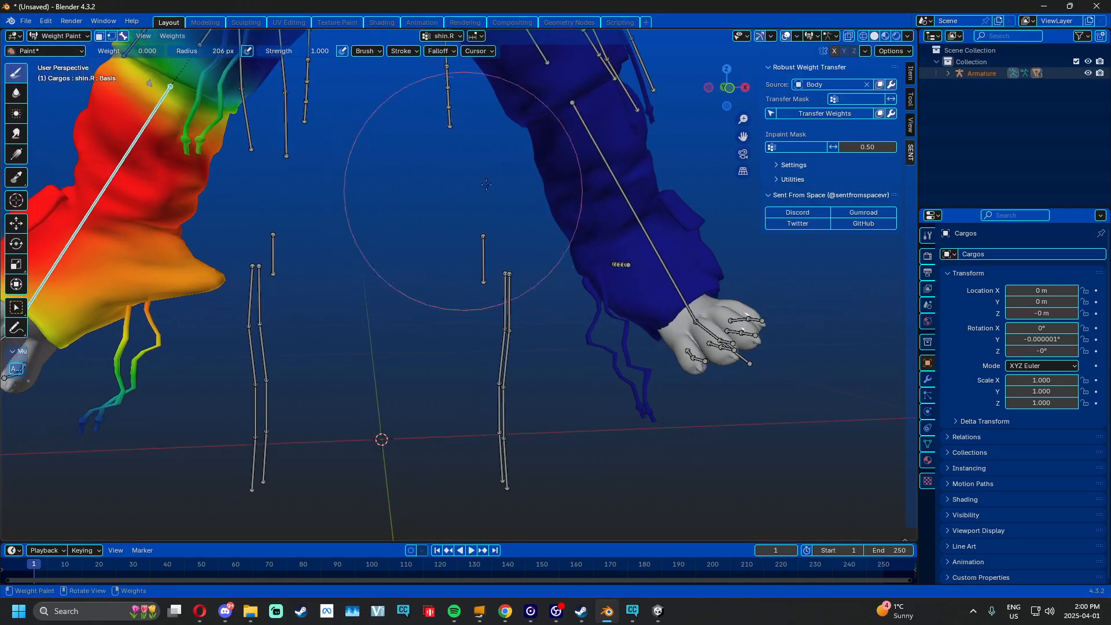
left_click(601, 158, "alt")
middle_click_drag(287, 184, 254, 189)
left_click_drag(249, 249, 223, 263)
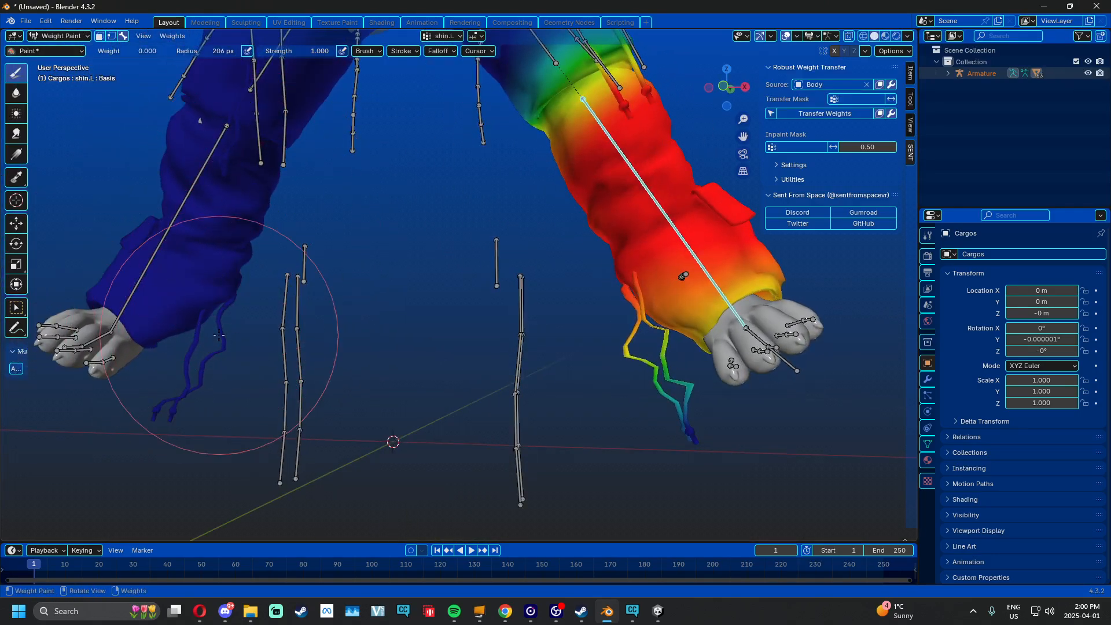
Leave Weight Paint mode and put the Cargos mesh into Sculpt Mode to work on the back of the trousers
middle_click_drag(287, 124, 279, 301, "shift")
middle_click_drag(319, 200, 459, 288, "shift")
scroll(374, 307, "up", 3)
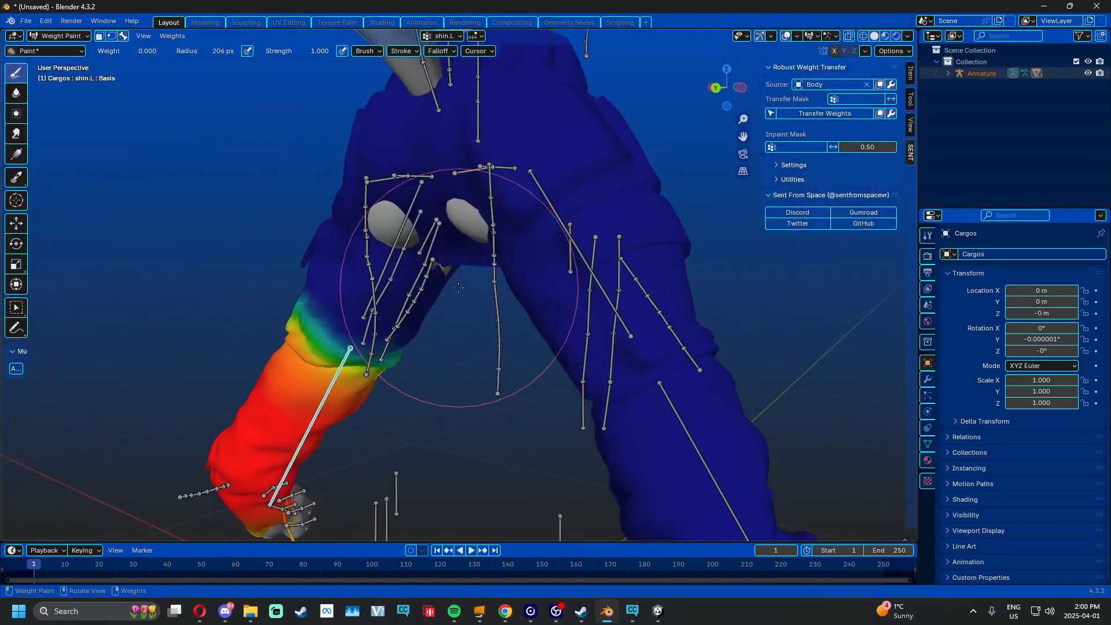
left_click(50, 37)
left_click(55, 48)
scroll(301, 218, "up", 2)
middle_click_drag(304, 218, 331, 215)
left_click(372, 126)
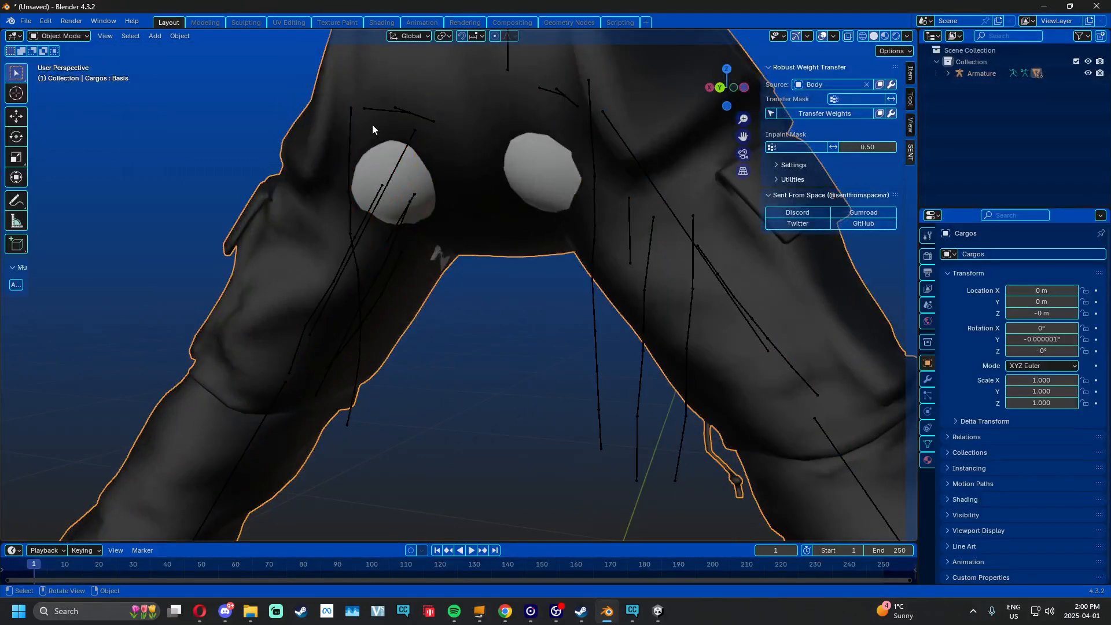
left_click(59, 74)
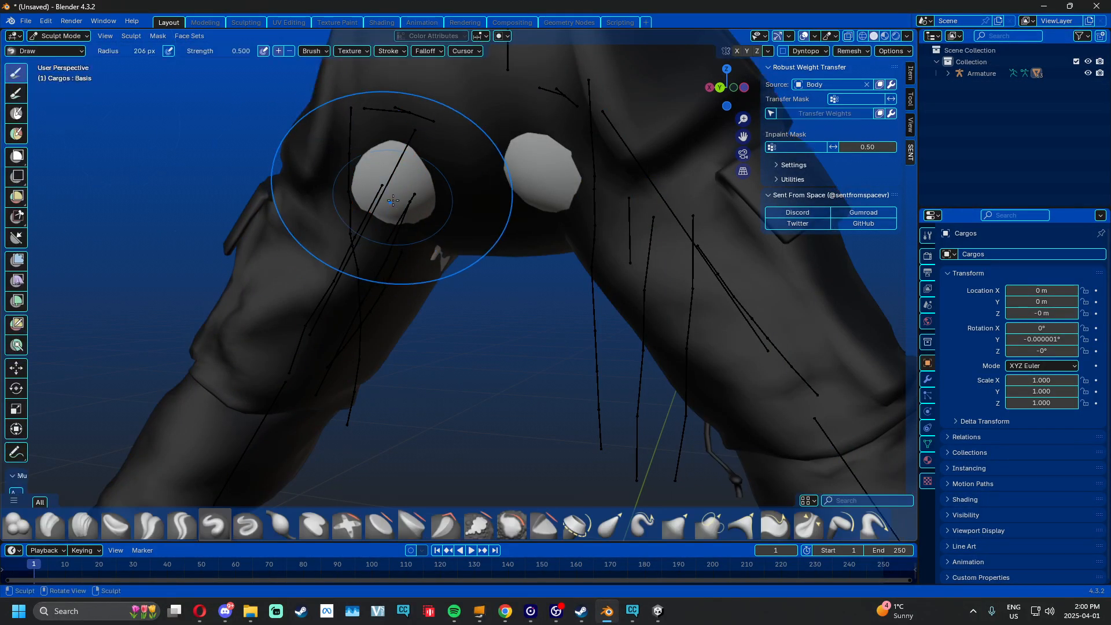
Sculpt the seat and underside of the trousers outward with the Draw brush to cover the body patches poking through
mouse_move(394, 200)
left_mouse_down()
mouse_move(397, 209)
mouse_move(558, 184)
left_mouse_up()
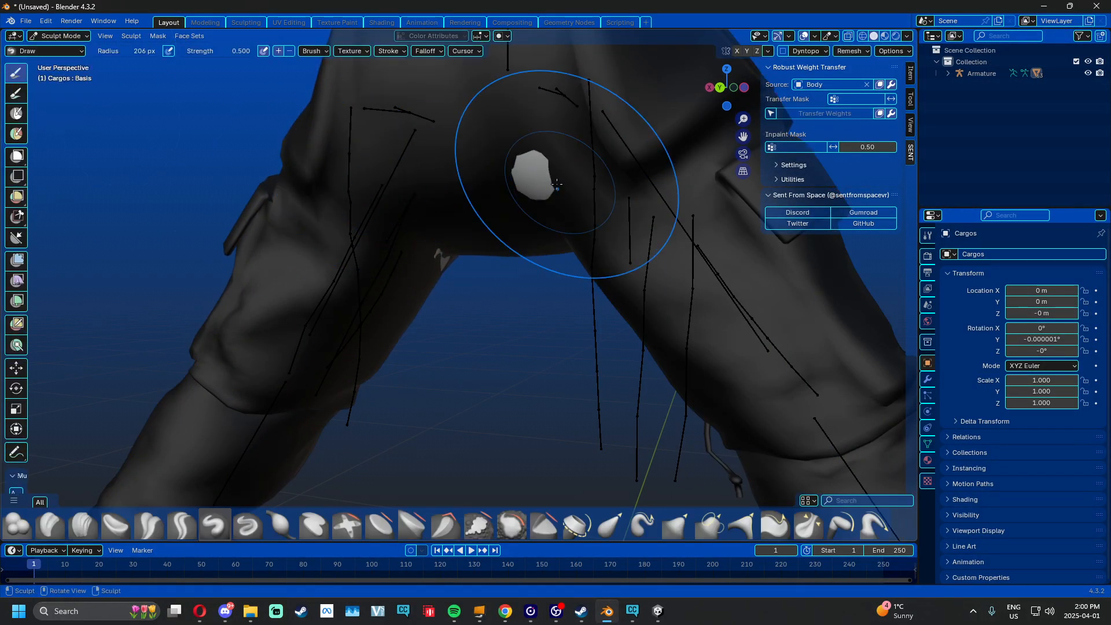
middle_click_drag(542, 183, 429, 234)
left_click_drag(429, 235, 447, 243)
middle_click_drag(447, 243, 592, 221)
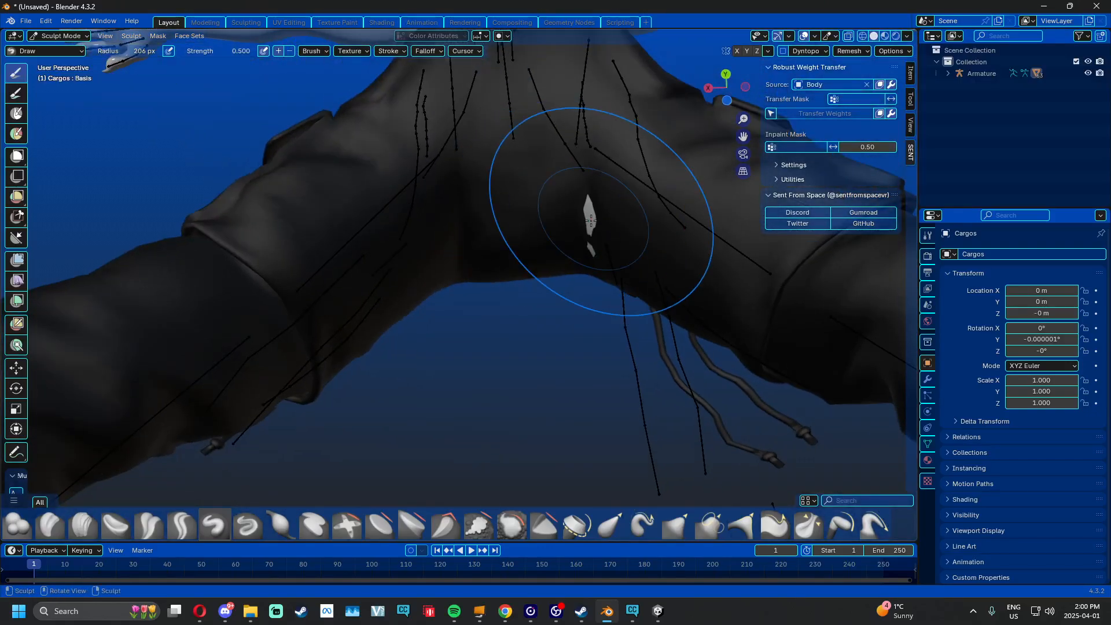
left_click_drag(591, 222, 583, 232)
mouse_move(437, 248)
middle_mouse_down()
mouse_move(264, 318)
mouse_move(280, 211)
mouse_move(296, 214)
middle_mouse_up()
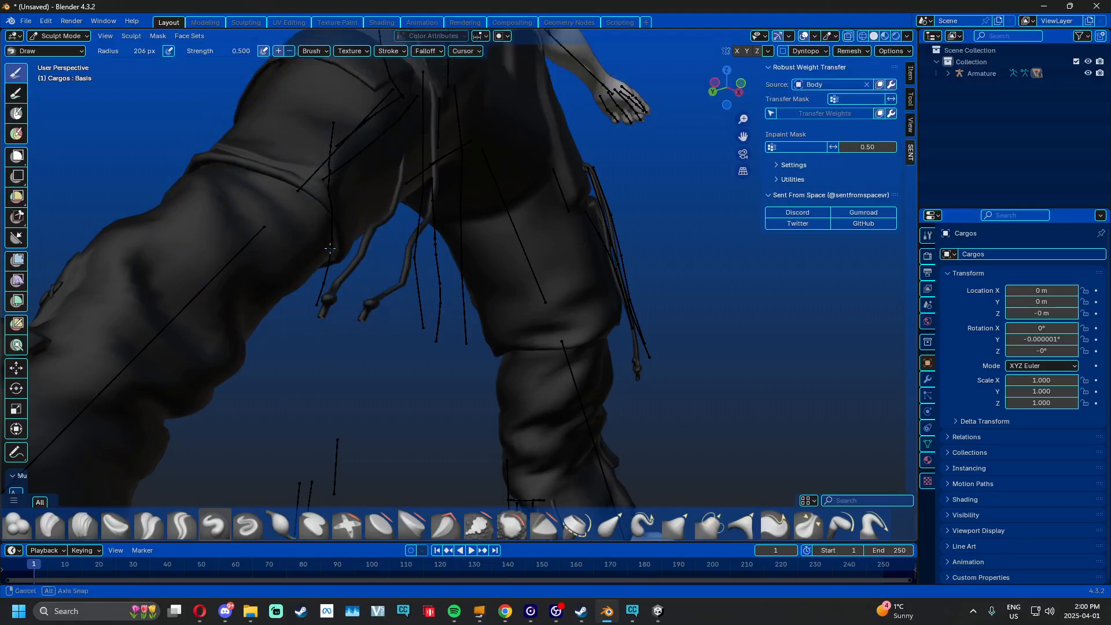
middle_click_drag(330, 248, 442, 342)
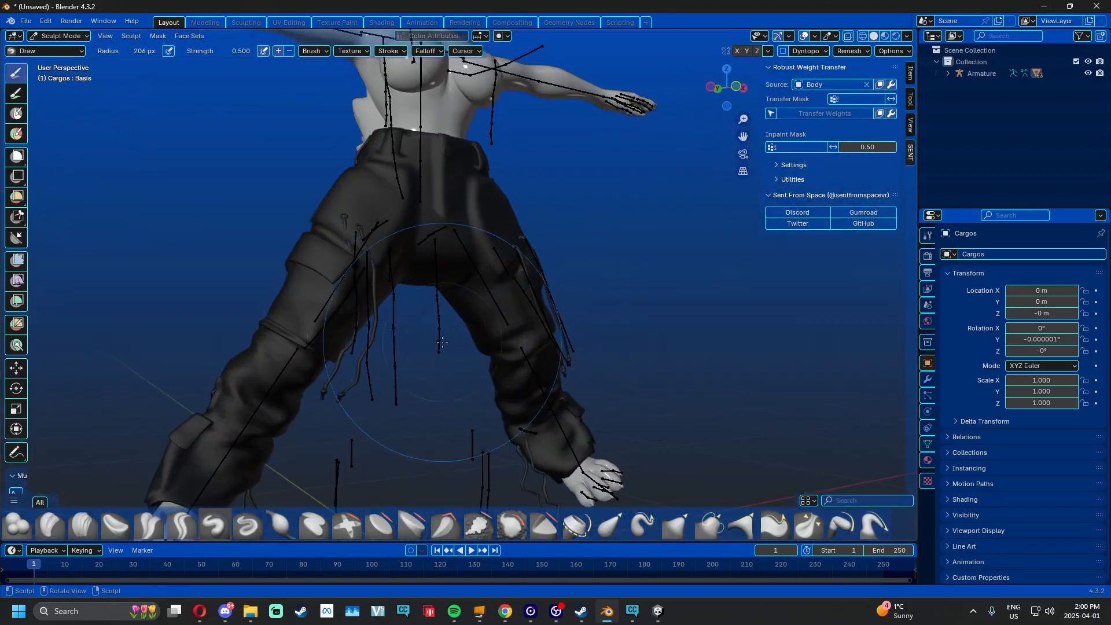
Return the trousers to Object Mode, select the armature and enter Pose Mode
left_click(65, 40)
left_click(69, 50)
scroll(523, 294, "up", 2)
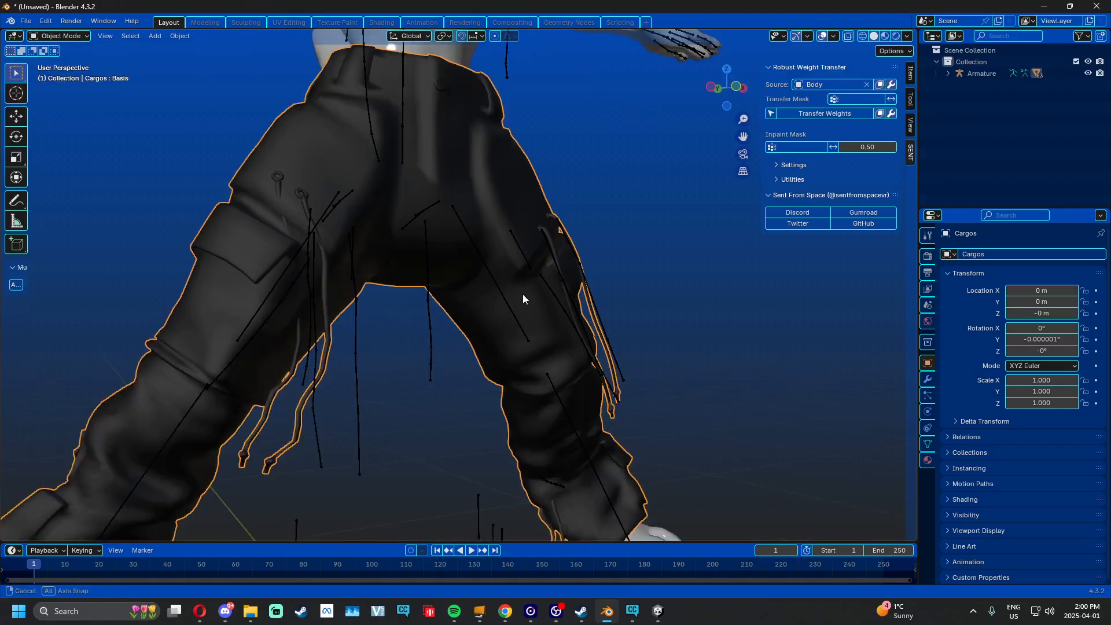
mouse_move(523, 294)
middle_mouse_down()
mouse_move(497, 281)
mouse_move(459, 318)
mouse_move(555, 348)
mouse_move(491, 332)
mouse_move(502, 355)
mouse_move(436, 349)
mouse_move(524, 346)
mouse_move(473, 327)
middle_mouse_up()
left_click(498, 282)
scroll(480, 286, "down", 3)
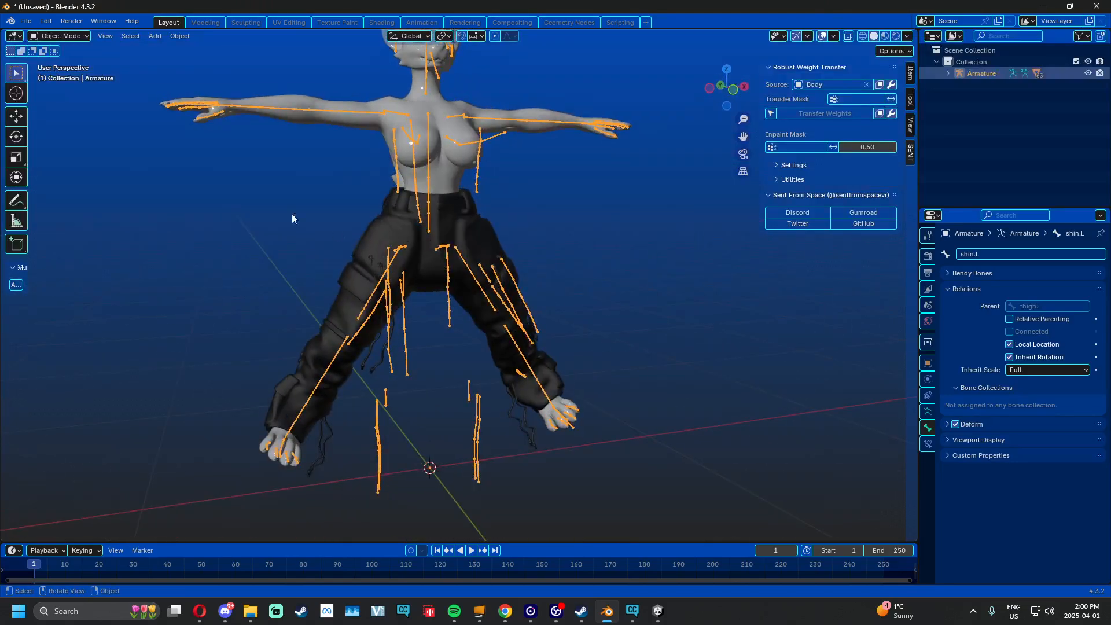
left_click(50, 36)
left_click(58, 36)
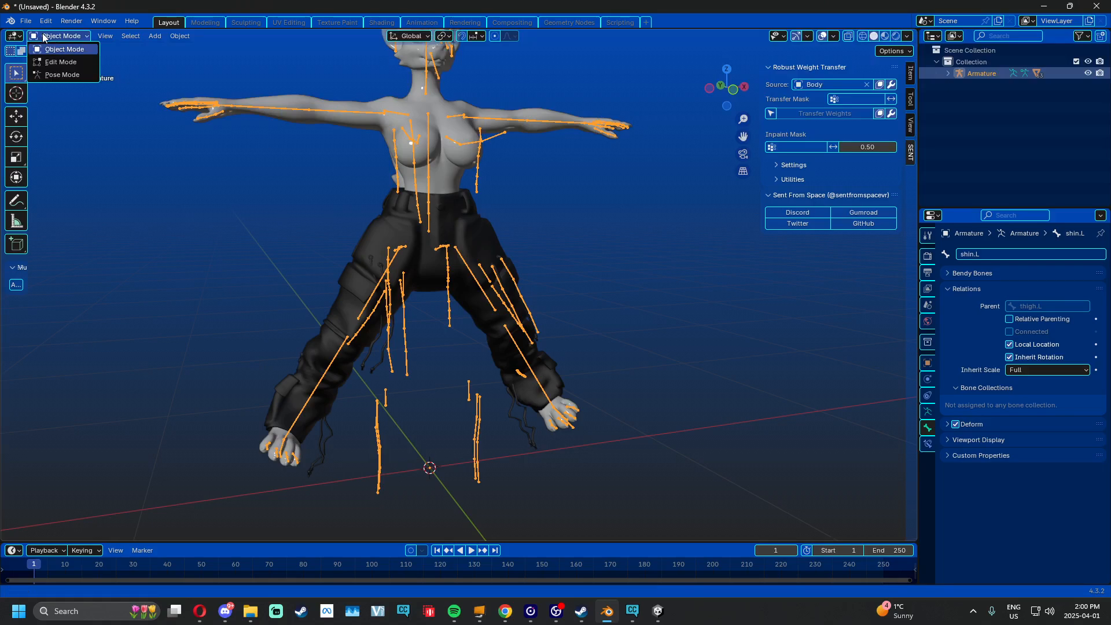
left_click(55, 74)
middle_click_drag(457, 235, 479, 231)
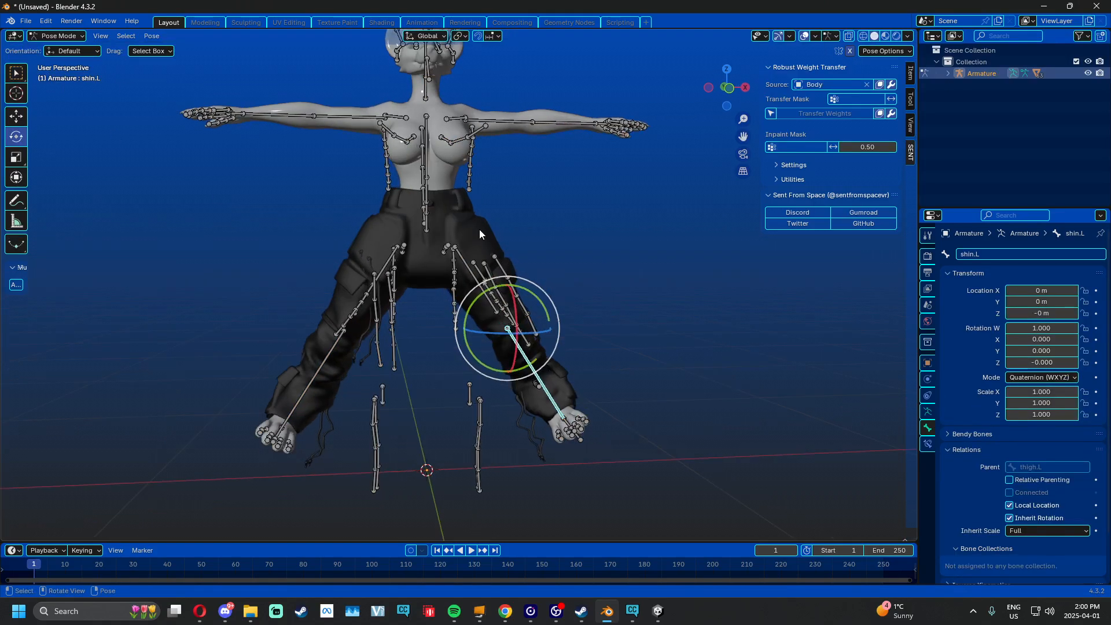
Clear all transforms on every armature bone so the avatar's legs return to the rest pose
key("a")
left_click(152, 36)
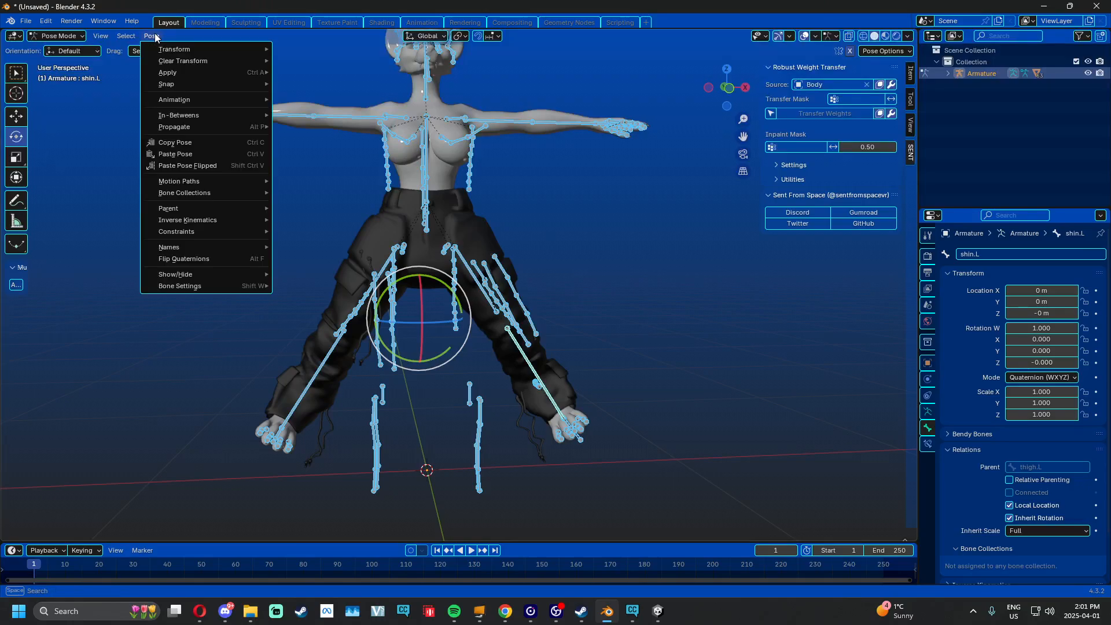
mouse_move(176, 61)
left_click(289, 57)
scroll(445, 334, "up", 2)
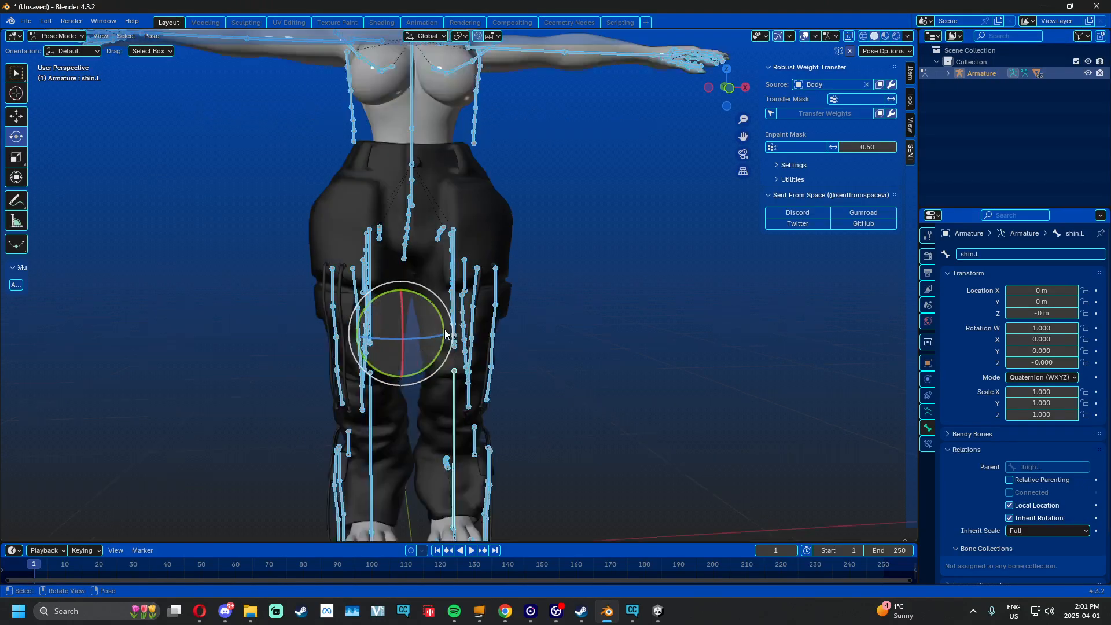
middle_click_drag(446, 334, 484, 245)
Deselect the bones, return the armature to Object Mode and hide it
key("alt+a")
left_click(57, 36)
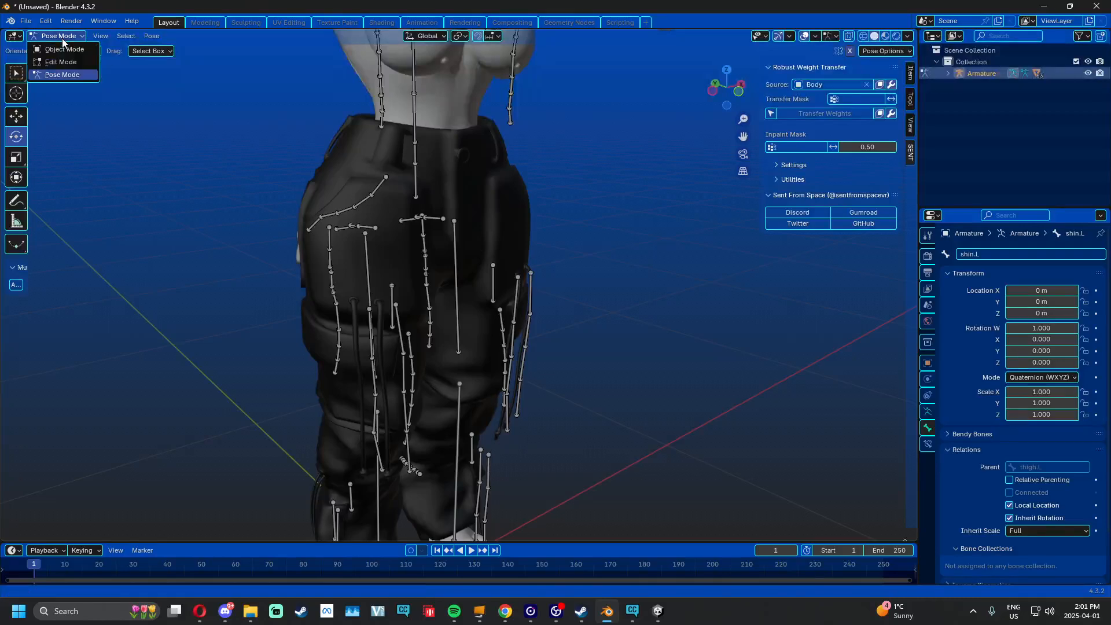
left_click(63, 50)
key("h")
Scale the Cargos mesh down uniformly to about 0.956, comparing the trousers with and without the change
left_click(513, 301)
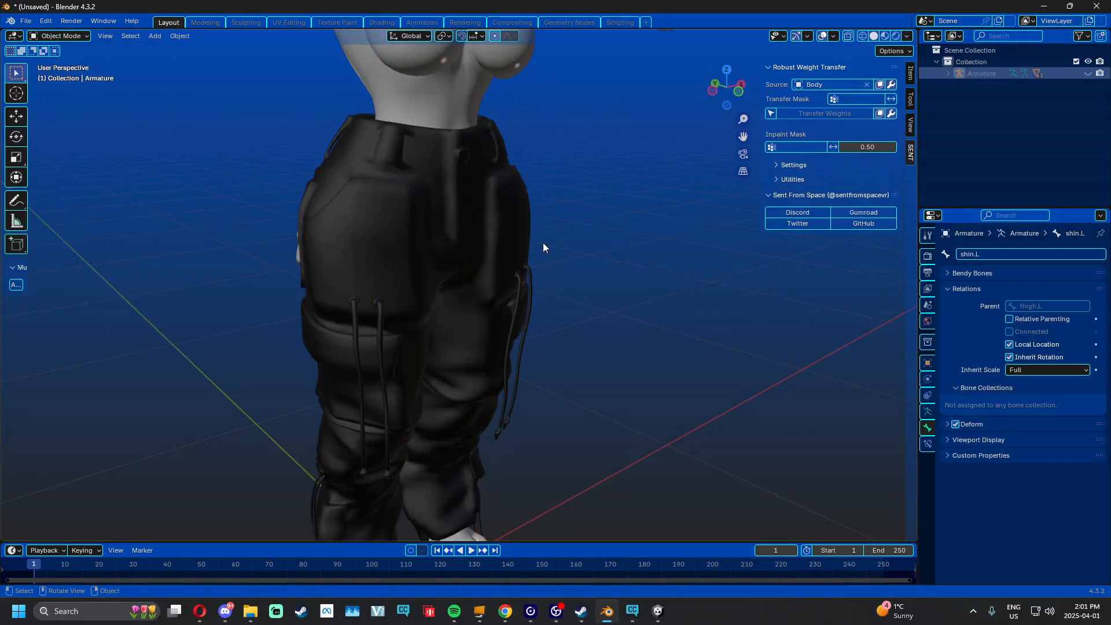
key("s")
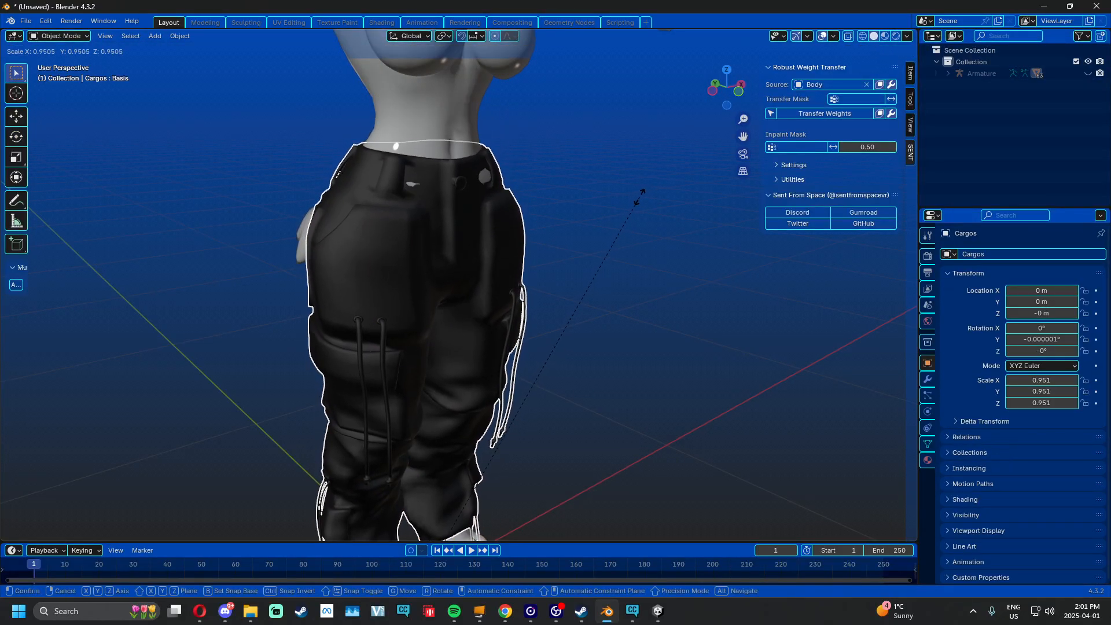
left_click(644, 196)
mouse_move(644, 197)
middle_mouse_down()
mouse_move(449, 201)
mouse_move(559, 186)
mouse_move(468, 318)
mouse_move(484, 336)
mouse_move(502, 259)
mouse_move(606, 310)
mouse_move(533, 303)
middle_mouse_up()
key("ctrl+z")
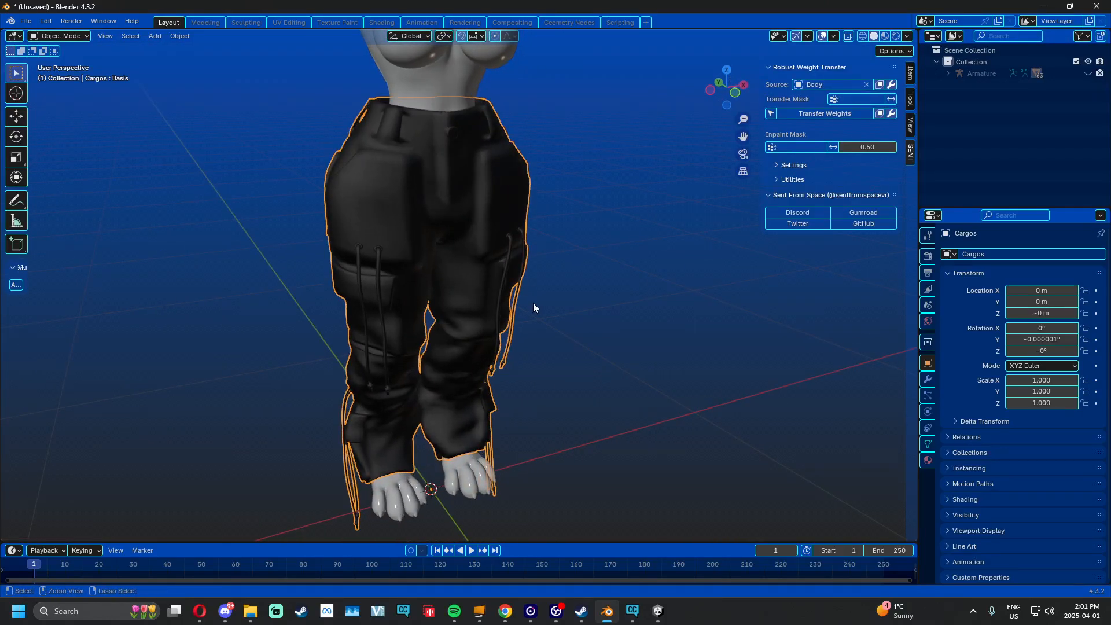
key("ctrl+shift+z")
key("ctrl+shift+s")
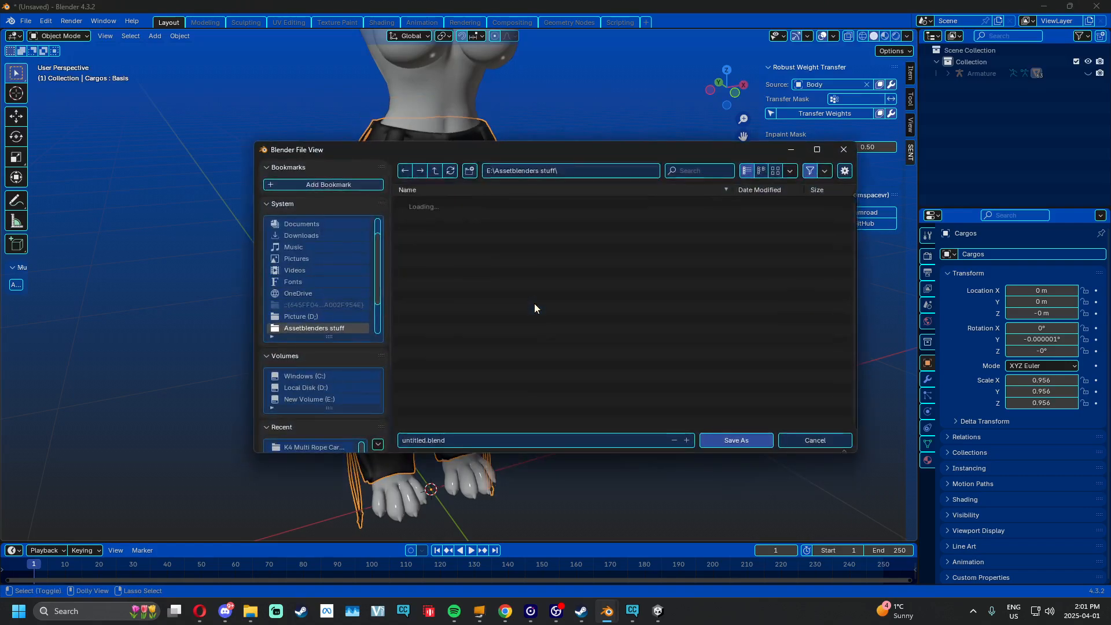
left_click(843, 149)
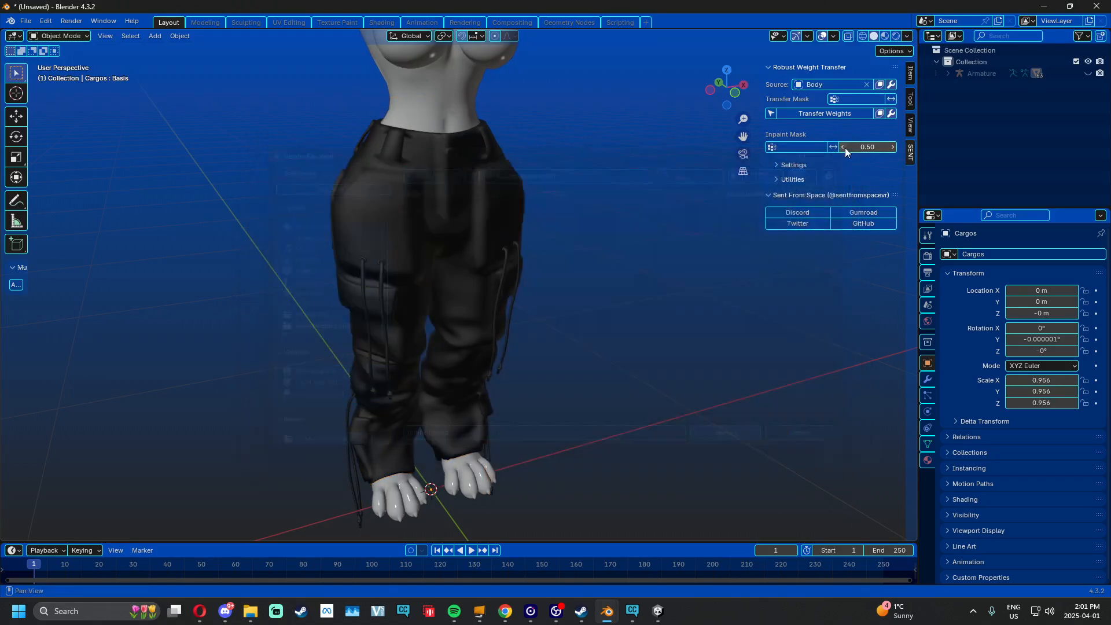
Select the Cargos mesh and hide it so only the avatar's body is shown
middle_click_drag(547, 273, 564, 399)
scroll(537, 403, "down", 2)
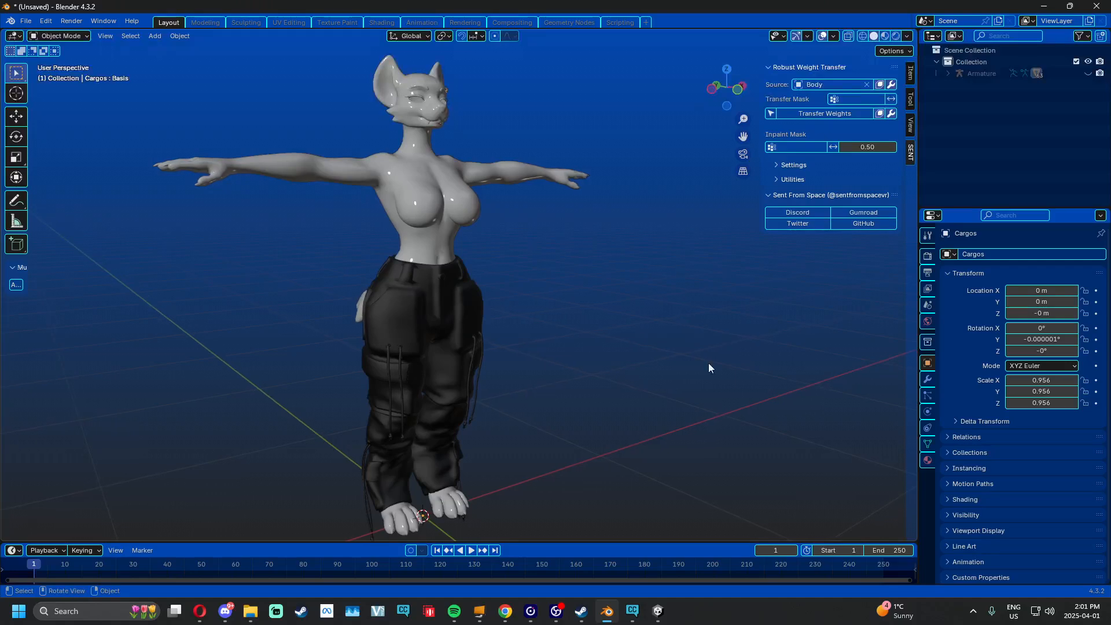
middle_click_drag(498, 289, 441, 317)
left_click(442, 317)
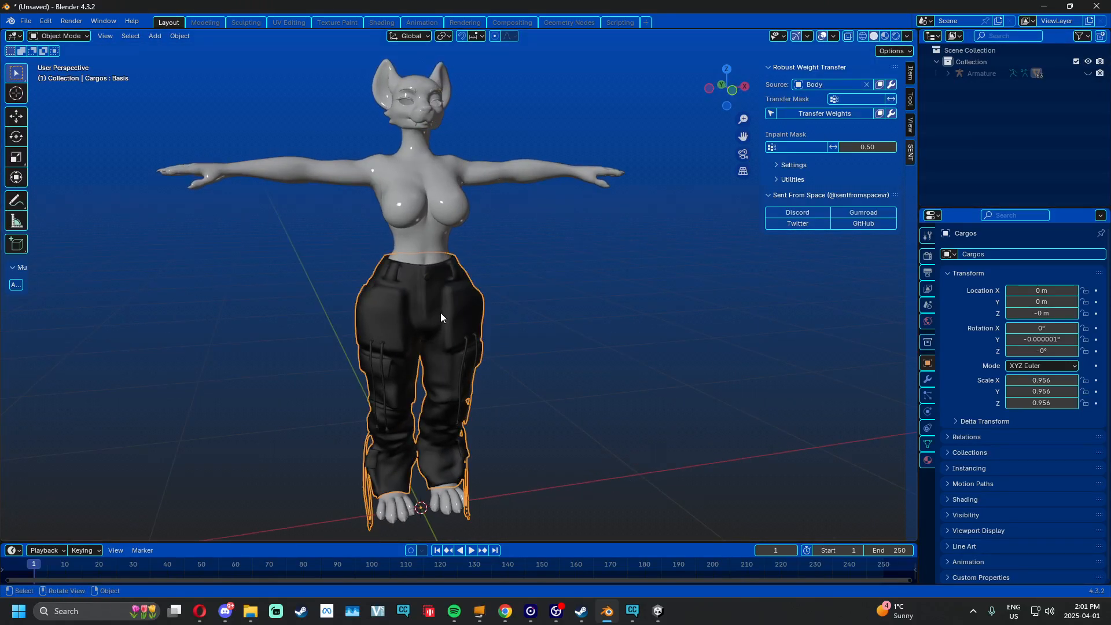
key("h")
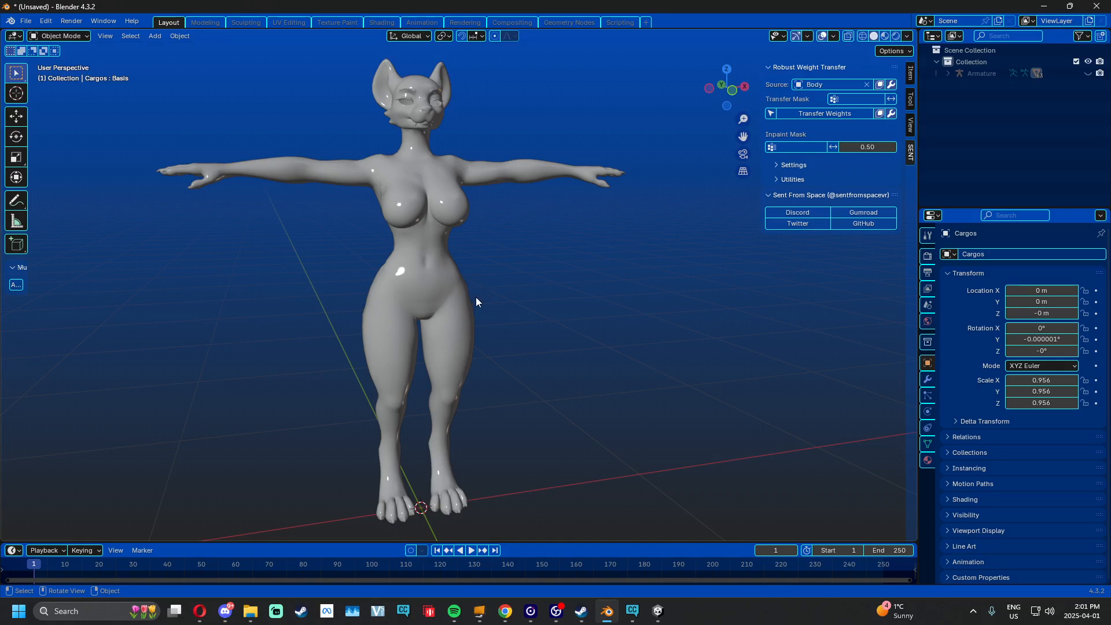
middle_click_drag(475, 297, 568, 287)
Import the 287 KiB Tanktop FBX from the Basic Tanktop folder inside Kaycee gumroad clothing
left_click(23, 22)
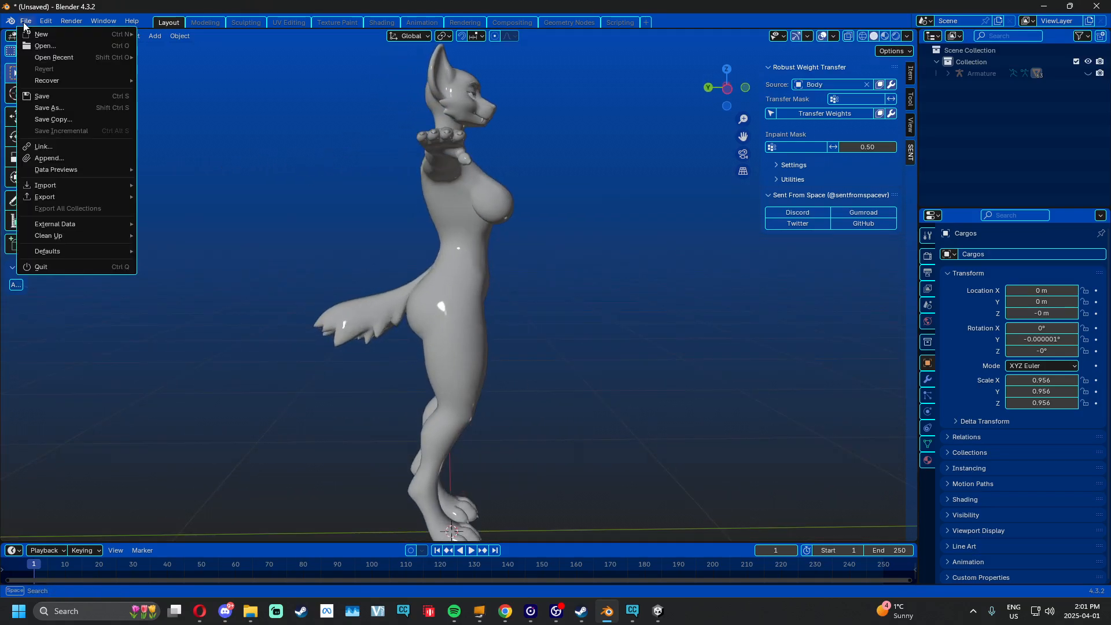
mouse_move(46, 185)
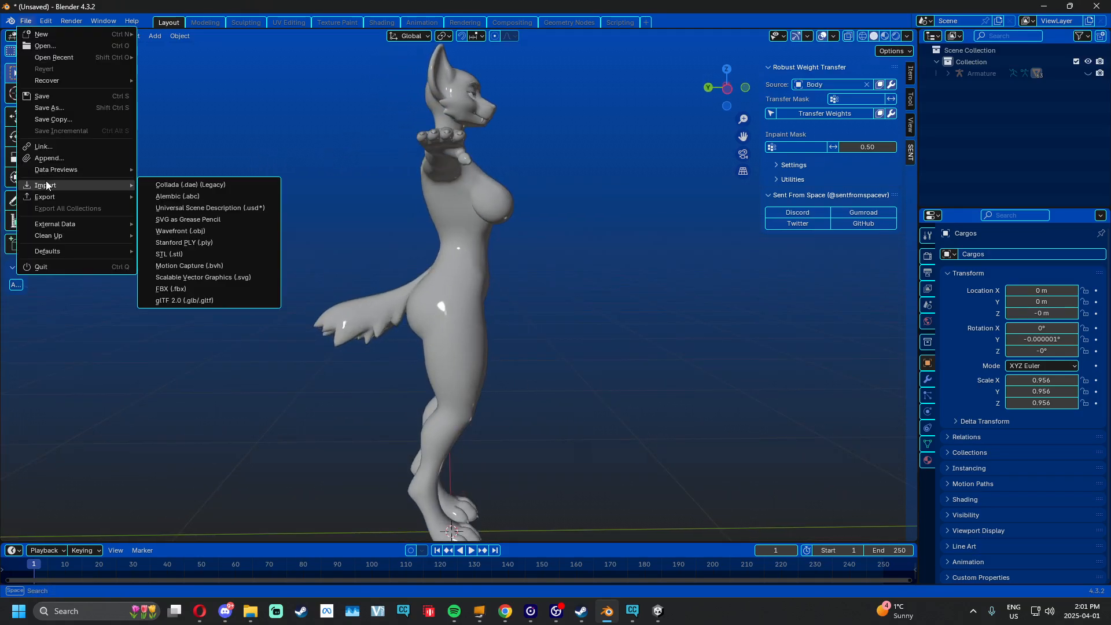
left_click(175, 290)
left_click(433, 172)
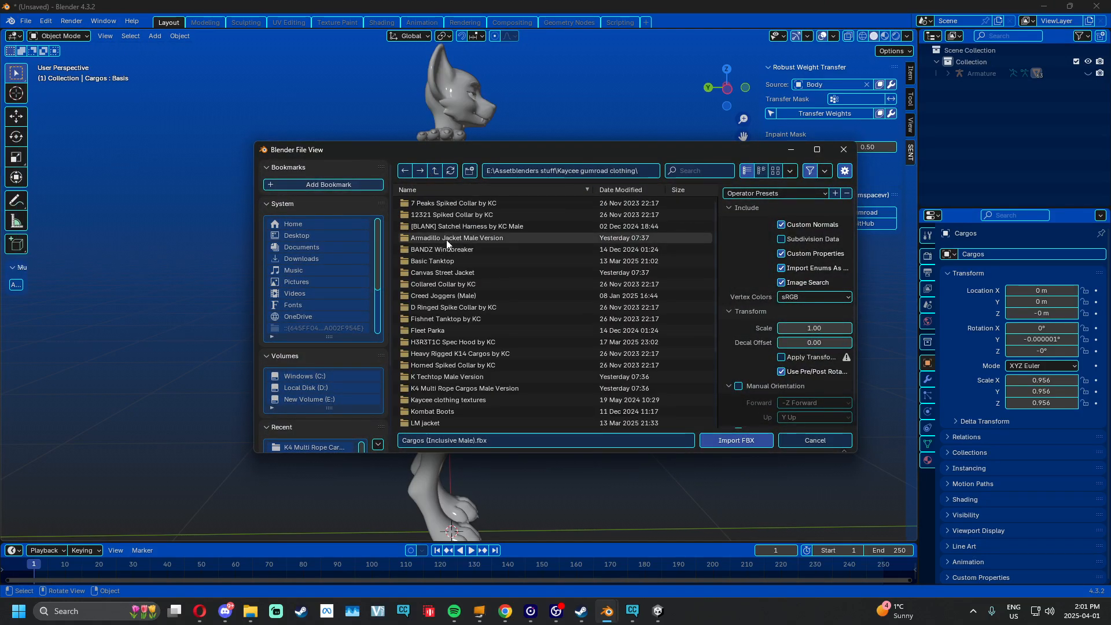
double_click(444, 263)
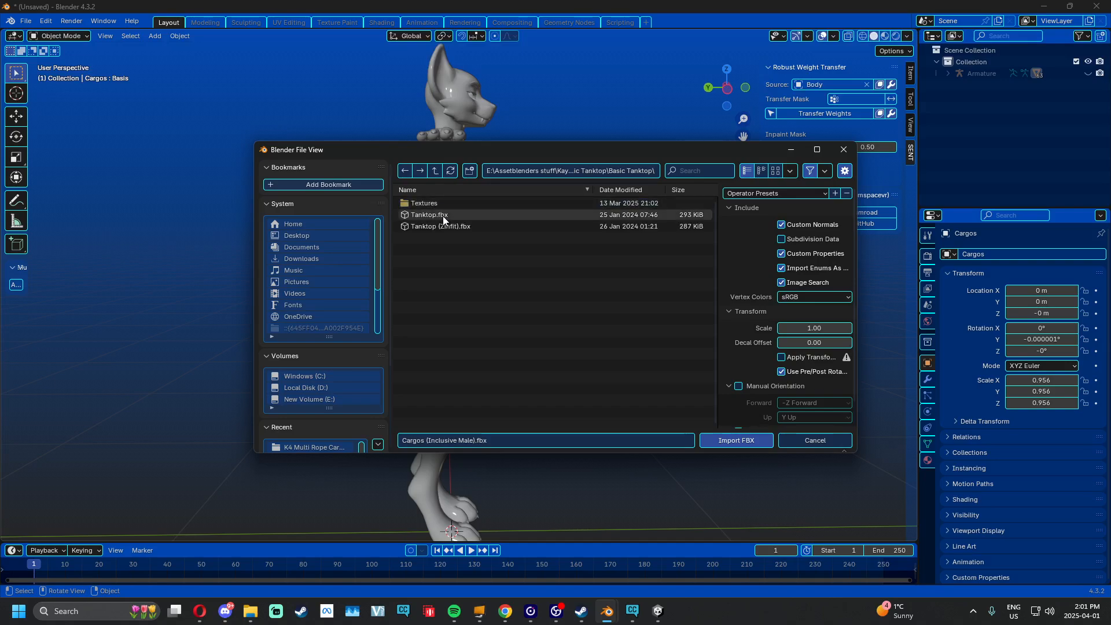
left_click(448, 226)
left_click(734, 442)
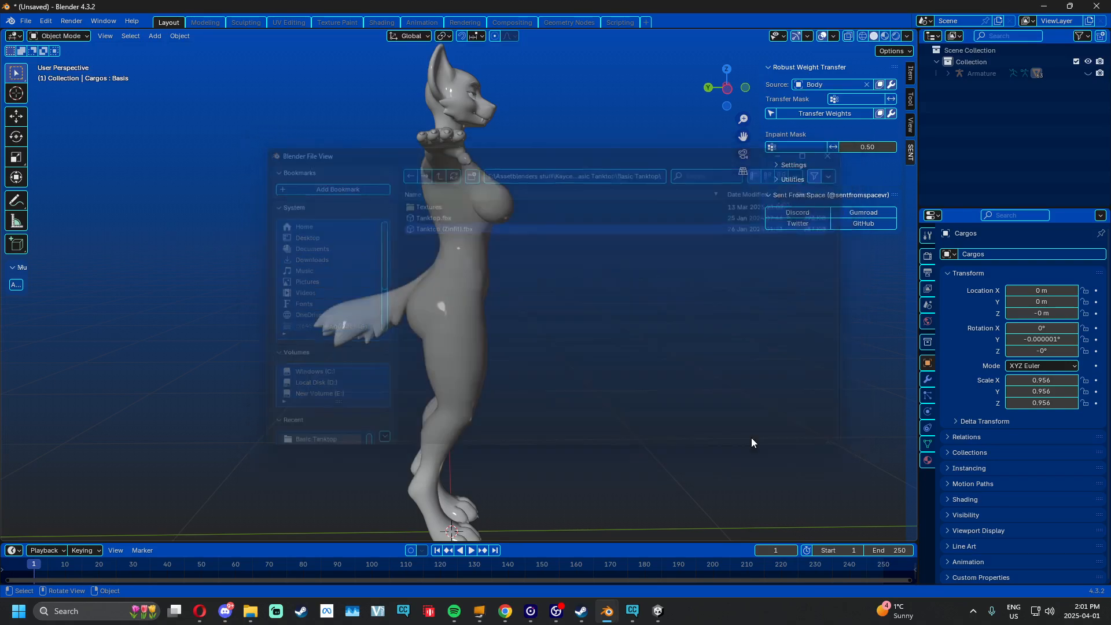
Delete the armature imported with the tank top and select the remaining Tanktop mesh
middle_click_drag(623, 297, 483, 312)
key("Delete")
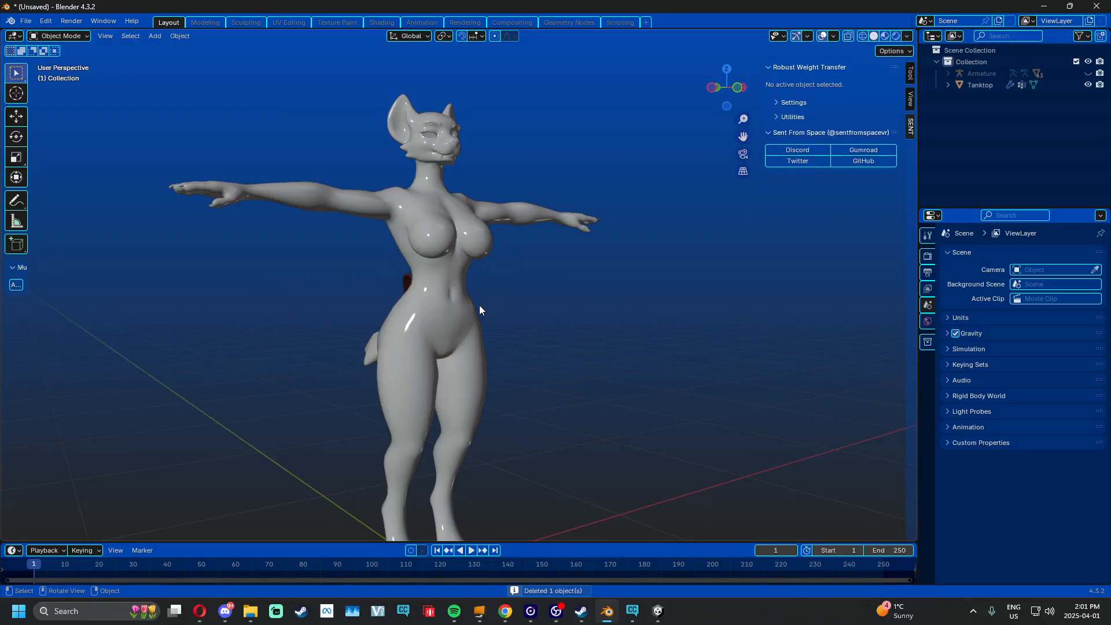
left_click(394, 286)
middle_click_drag(394, 286, 558, 260)
scroll(523, 293, "down", 2)
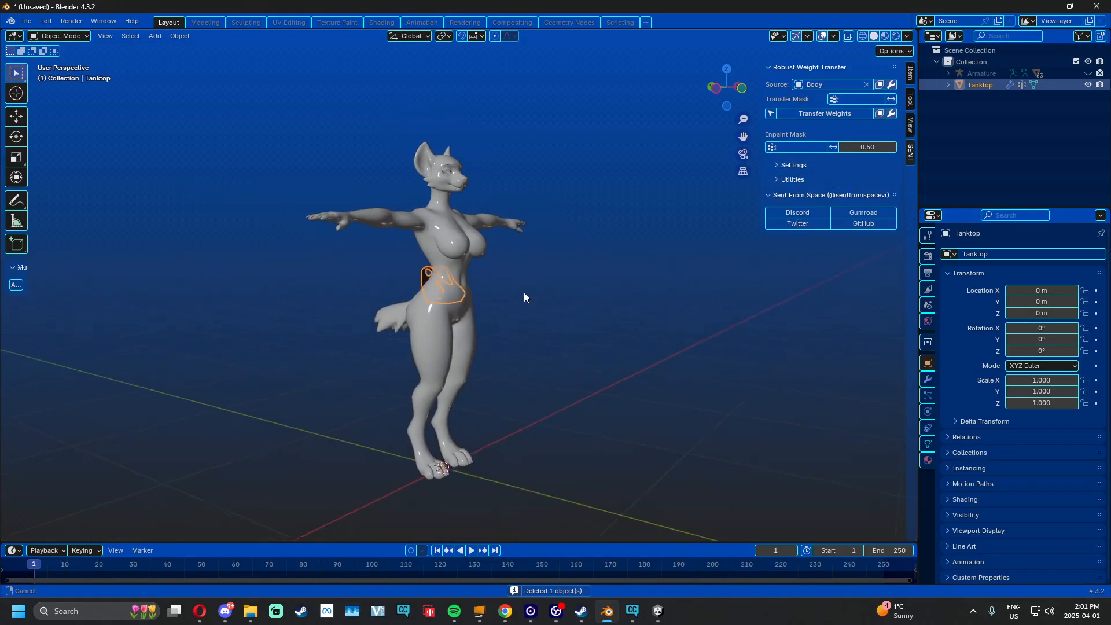
left_click_drag(442, 426, 441, 376)
key("s")
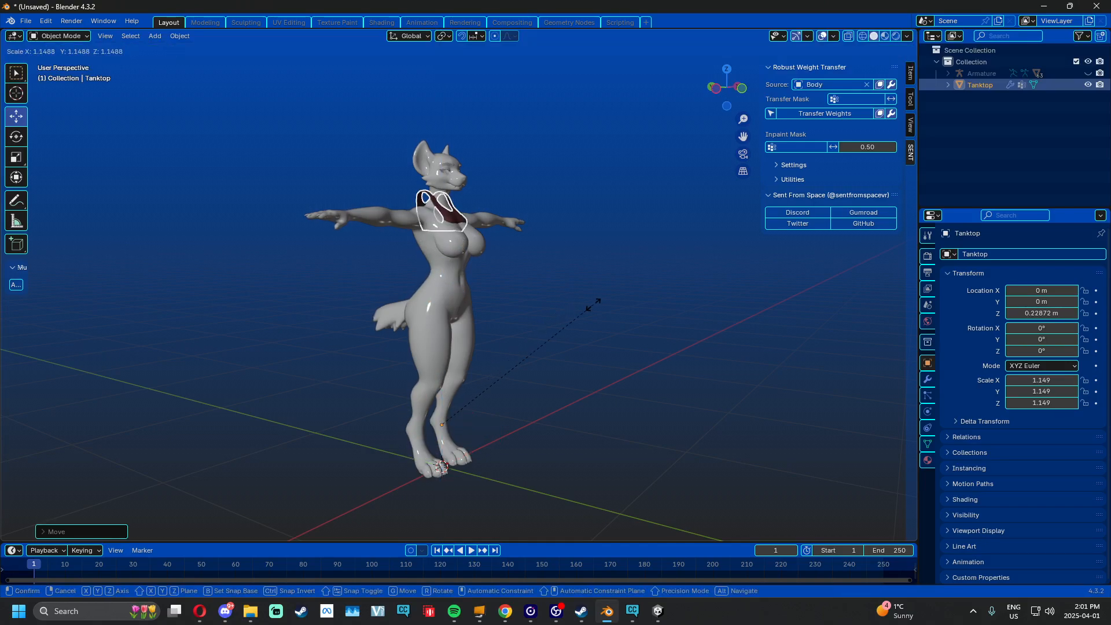
right_click(594, 305)
key("ctrl+z")
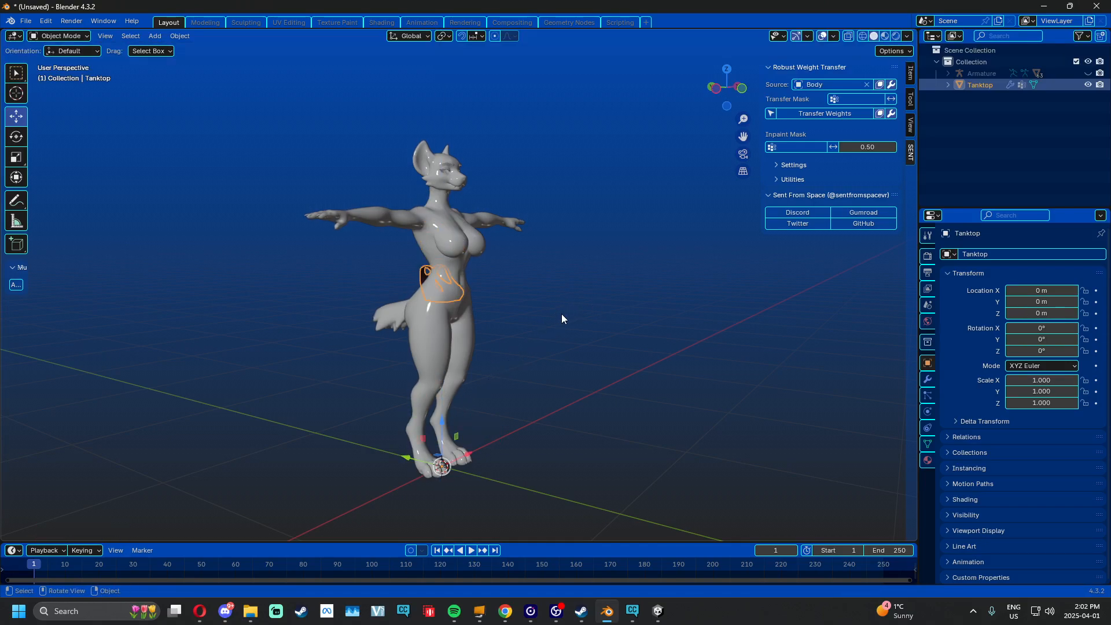
Scale the Tanktop uniformly to about 1.302 and move it onto the chest at Y -0.021 m, Z -0.017 m
key("s")
left_click(624, 293)
middle_click_drag(623, 293, 478, 381)
left_click_drag(391, 411, 429, 395)
scroll(439, 282, "up", 4)
middle_click_drag(433, 188, 409, 238, "shift")
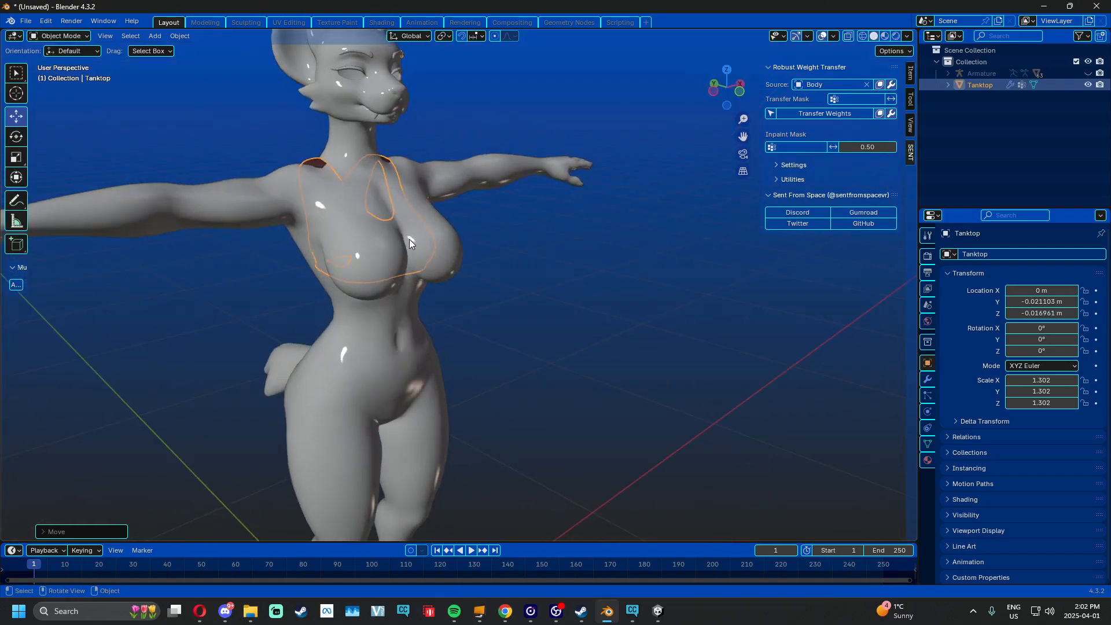
Put the Tanktop into Sculpt Mode and choose the Elastic Grab brush
left_click(65, 37)
left_click(64, 79)
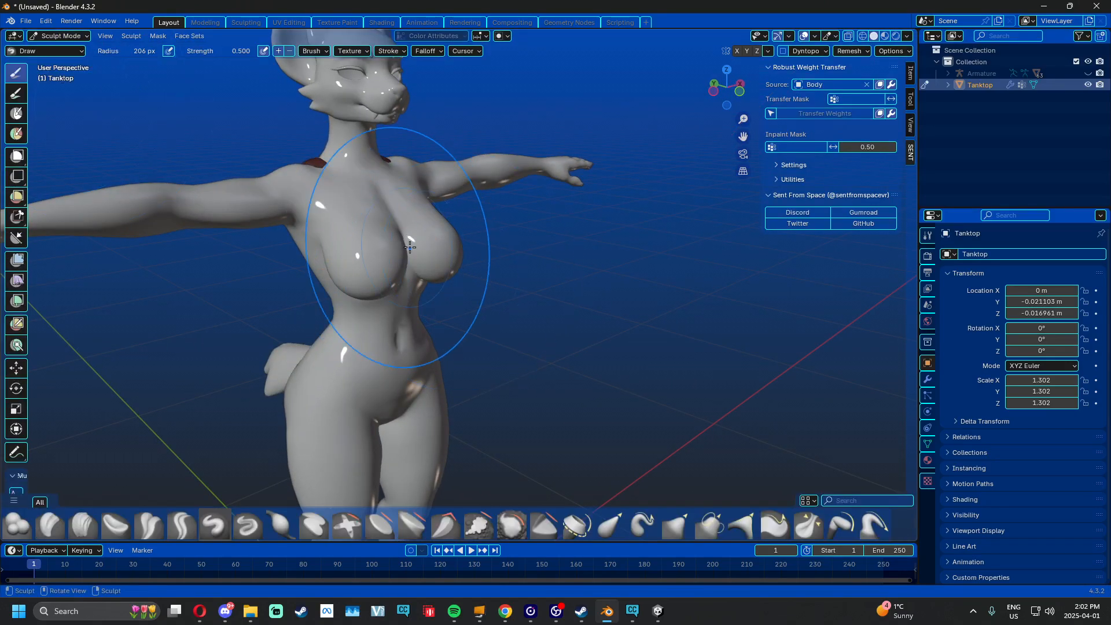
left_click(44, 54)
left_click(368, 174)
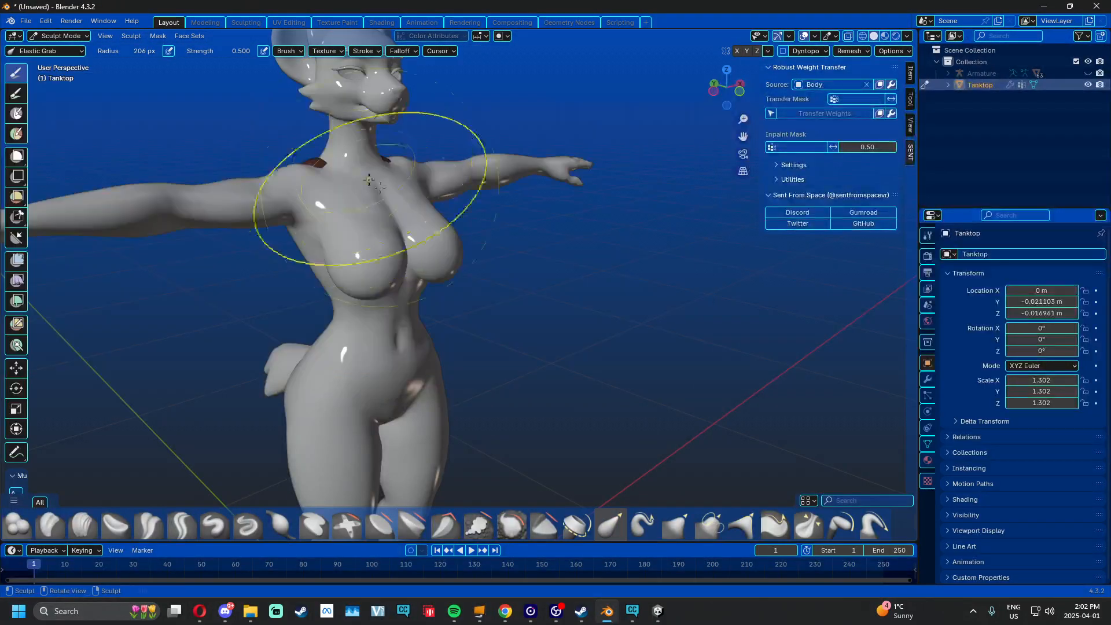
middle_click_drag(372, 192, 385, 240, "shift")
scroll(514, 300, "up", 3)
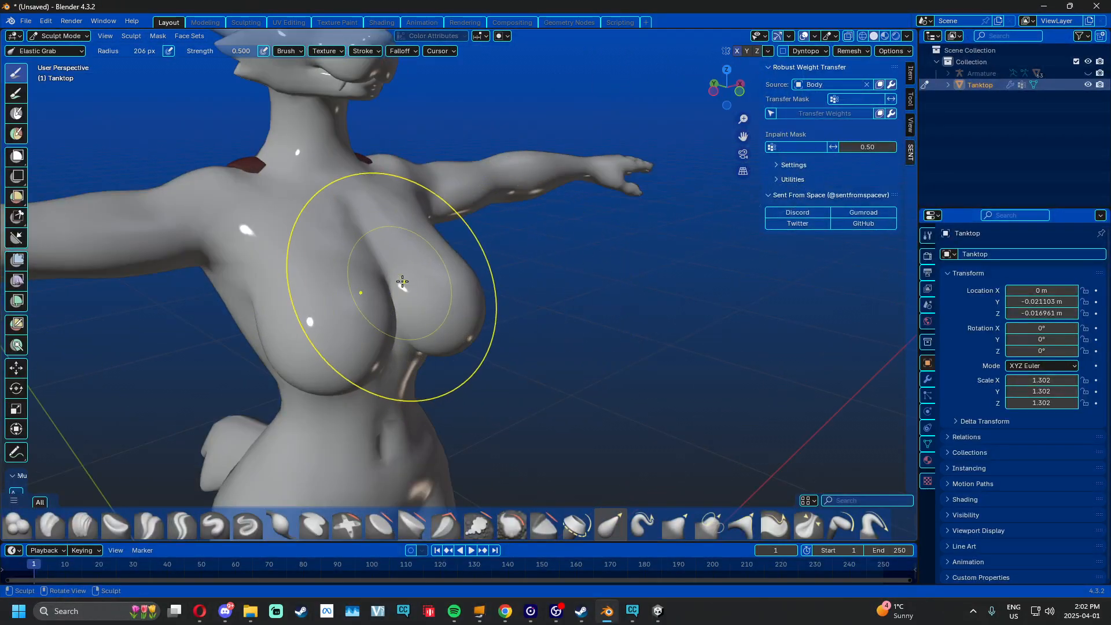
Pull the front and straps of the Tanktop outward with Elastic Grab so they cover the chest
left_click_drag(550, 305, 571, 302)
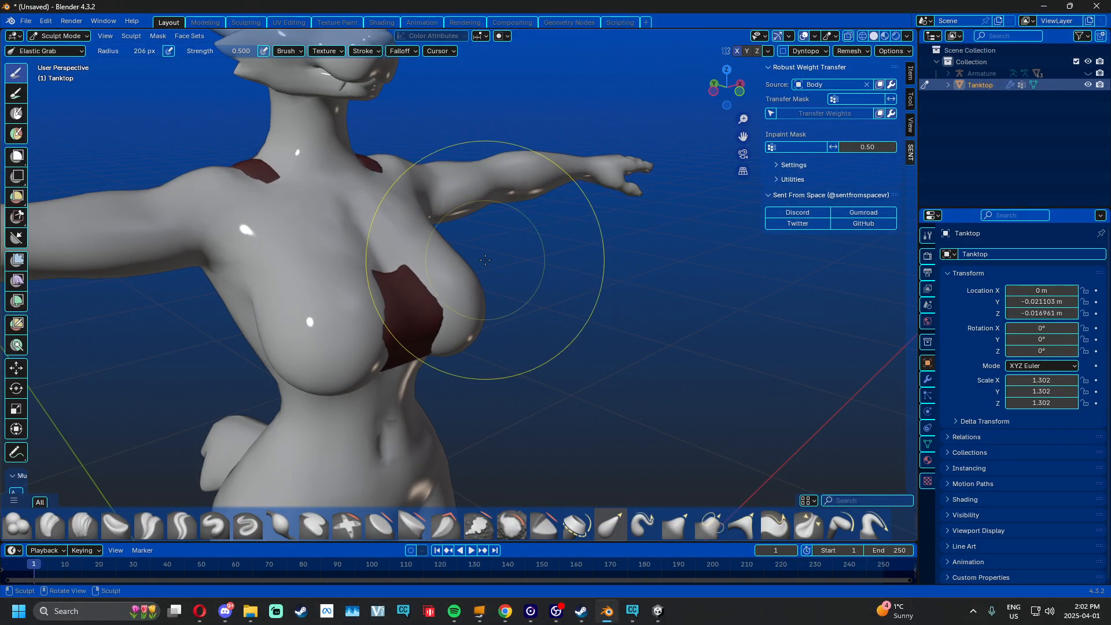
mouse_move(405, 226)
left_mouse_down()
mouse_move(507, 216)
mouse_move(423, 183)
left_mouse_up()
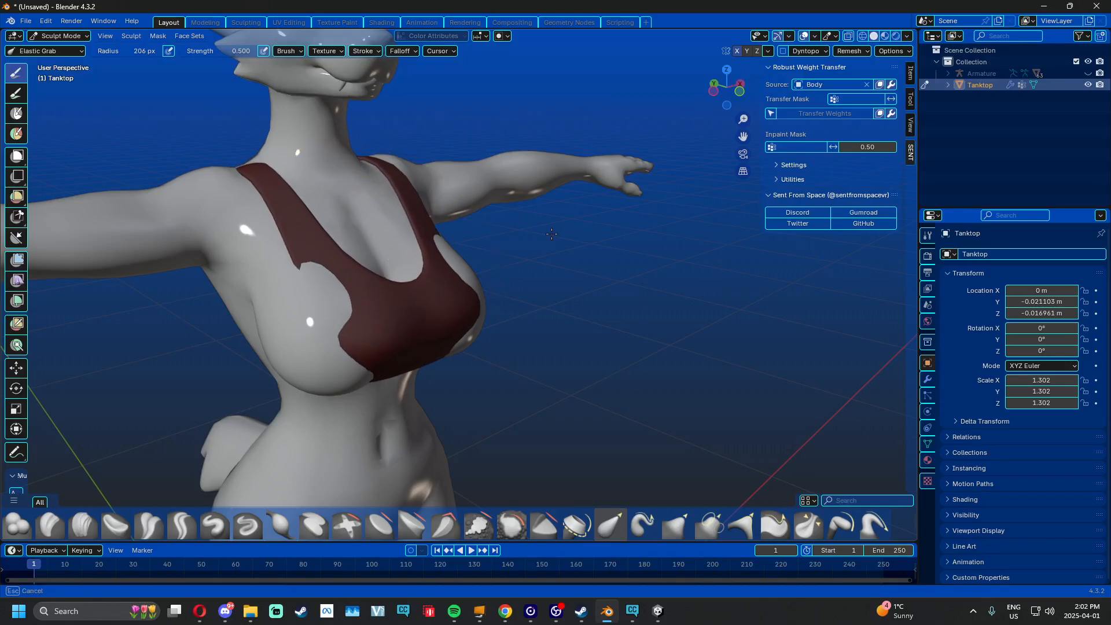
mouse_move(424, 183)
middle_mouse_down("shift")
mouse_move(543, 248)
mouse_move(568, 241)
mouse_move(590, 257)
mouse_move(632, 211)
mouse_move(521, 323)
middle_mouse_up("shift")
scroll(568, 241, "up", 6)
scroll(568, 241, "down", 5)
scroll(442, 330, "up", 3)
mouse_move(442, 330)
middle_mouse_down()
mouse_move(479, 332)
mouse_move(467, 323)
mouse_move(380, 335)
middle_mouse_up()
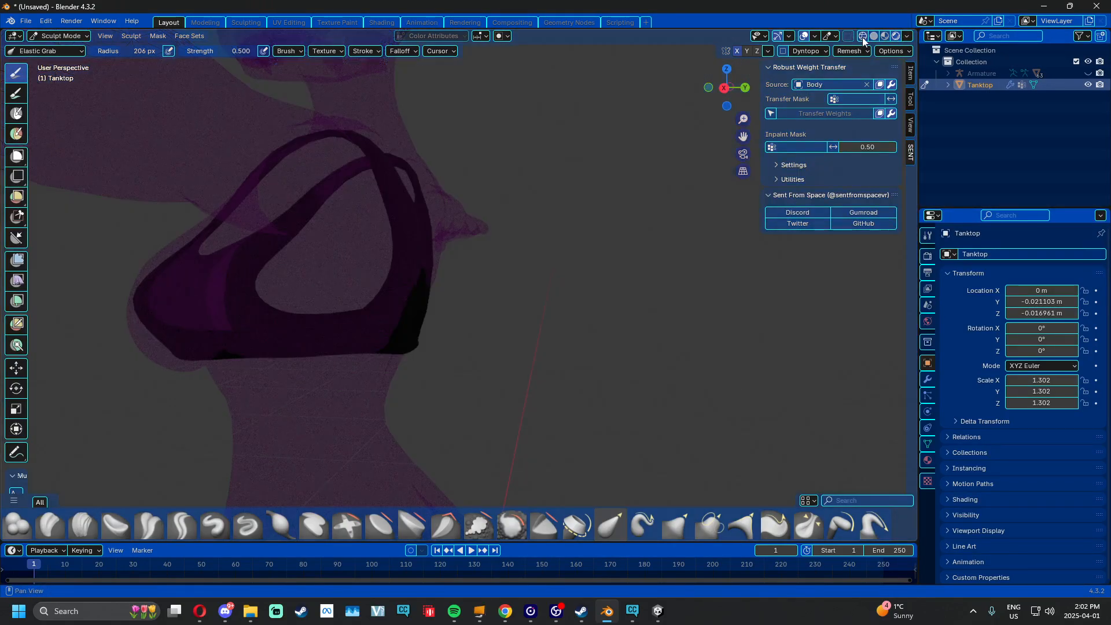
Examine how the Tanktop sits against the body in wireframe and other shadings, ending in solid shading
left_click(863, 37)
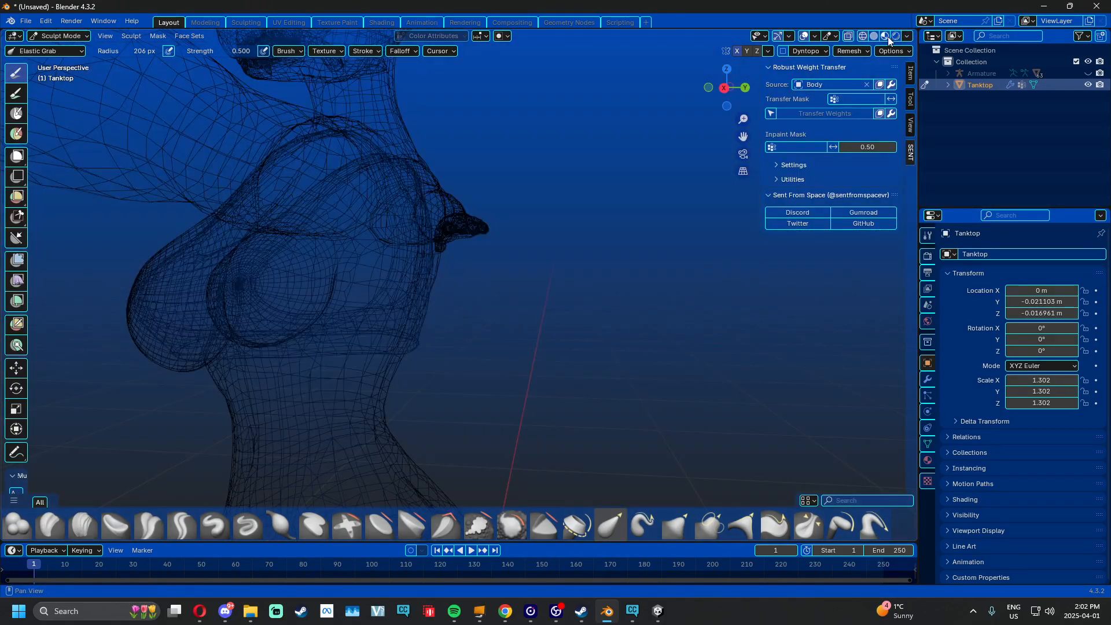
left_click(888, 34)
left_click(862, 37)
left_click(873, 37)
left_click(866, 35)
left_click(873, 35)
left_click(867, 35)
middle_click_drag(631, 145, 540, 200)
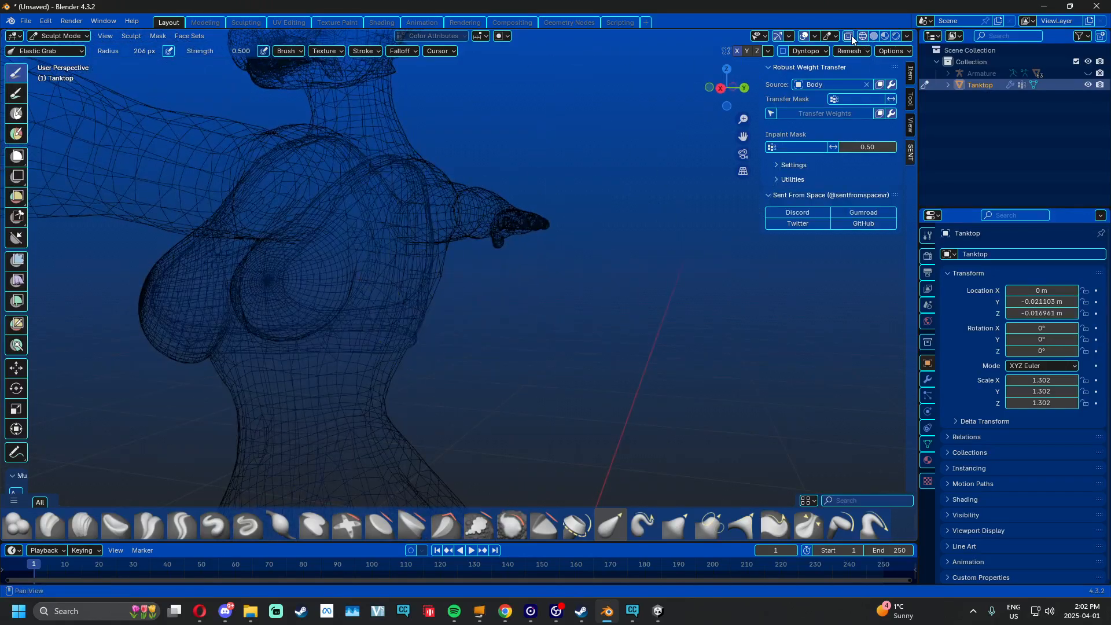
left_click(874, 36)
Switch to the Draw brush and sculpt the Tanktop's front outward to cover the body showing through
mouse_move(359, 232)
middle_mouse_down()
mouse_move(427, 286)
mouse_move(425, 250)
mouse_move(367, 273)
mouse_move(397, 249)
mouse_move(426, 277)
mouse_move(550, 283)
mouse_move(463, 288)
mouse_move(512, 304)
middle_mouse_up()
left_click(50, 52)
left_click(406, 106)
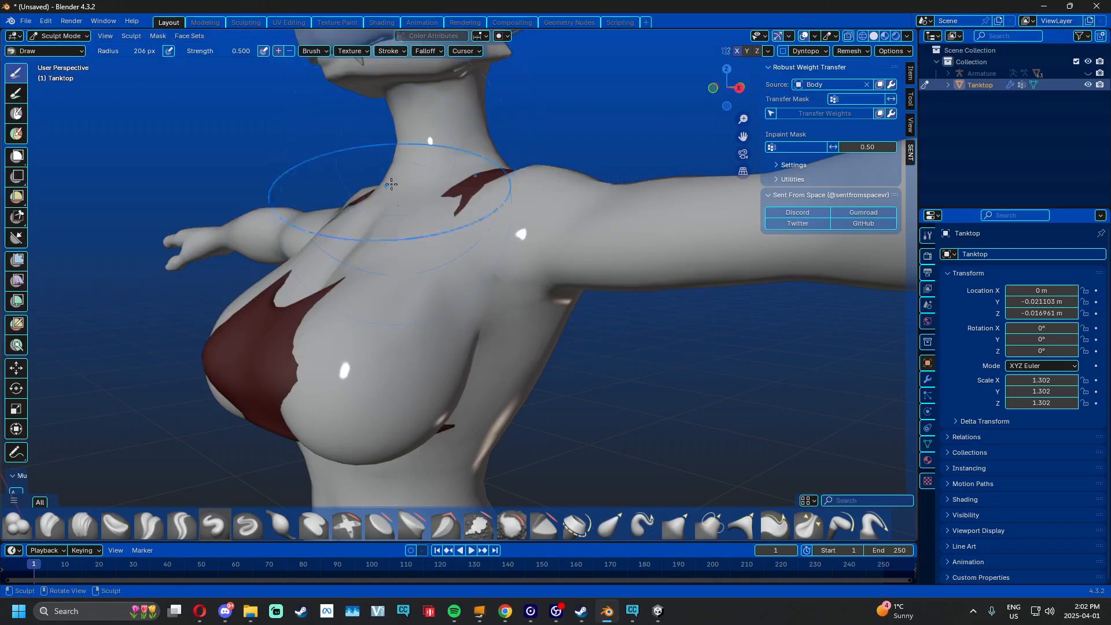
scroll(409, 329, "down", 2)
mouse_move(400, 350)
middle_mouse_down()
mouse_move(400, 362)
mouse_move(416, 318)
mouse_move(472, 339)
middle_mouse_up()
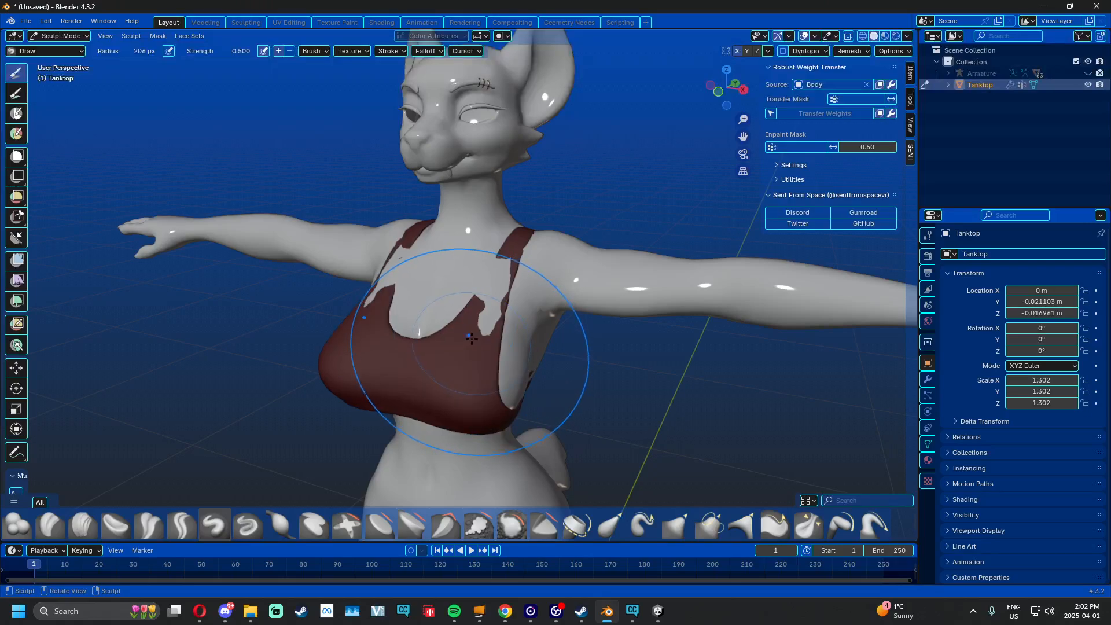
Build up the Tanktop's back and shoulder straps with the Draw brush so they lie outside the body
middle_click_drag(494, 293, 328, 344)
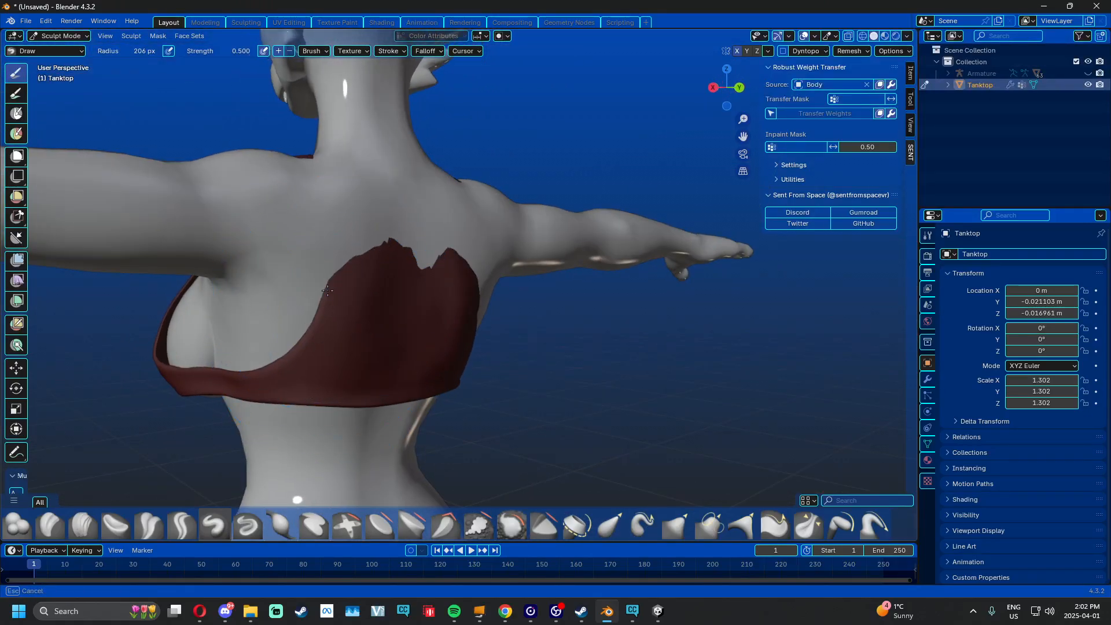
mouse_move(349, 193)
middle_mouse_down()
mouse_move(303, 256)
mouse_move(327, 223)
mouse_move(301, 245)
middle_mouse_up()
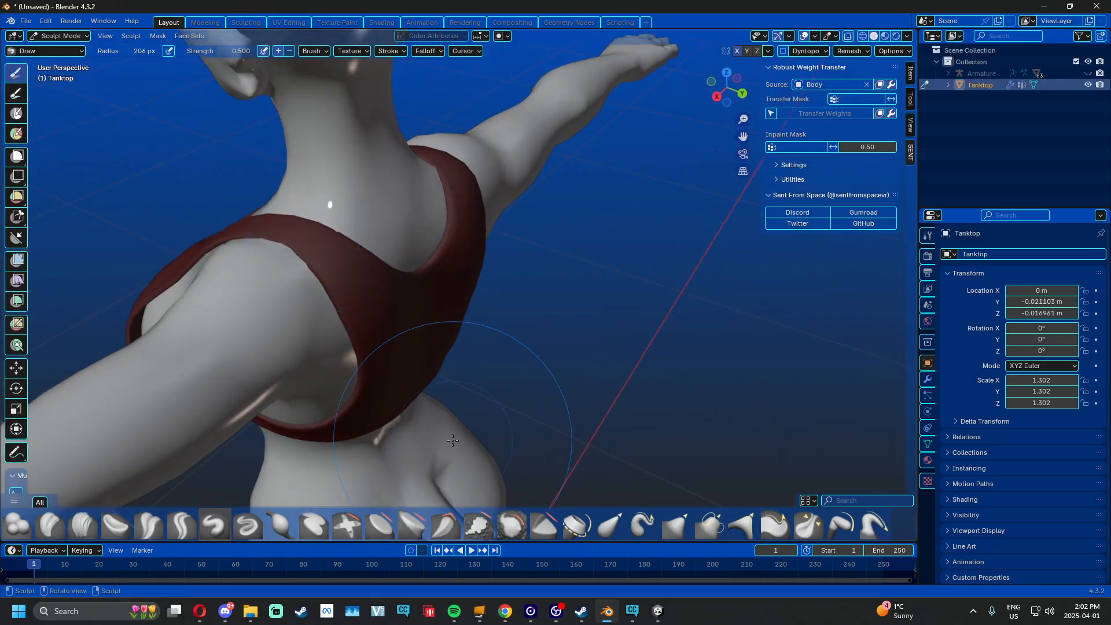
mouse_move(505, 359)
middle_mouse_down()
mouse_move(565, 271)
mouse_move(548, 371)
mouse_move(279, 391)
middle_mouse_up()
Set the Draw brush strength to 0.241 and build up the Tanktop's chest and straps outward over the body
mouse_move(297, 435)
middle_mouse_down()
mouse_move(373, 422)
mouse_move(521, 345)
mouse_move(472, 340)
mouse_move(452, 239)
middle_mouse_up()
mouse_move(430, 349)
middle_mouse_down()
mouse_move(580, 282)
mouse_move(502, 304)
middle_mouse_up()
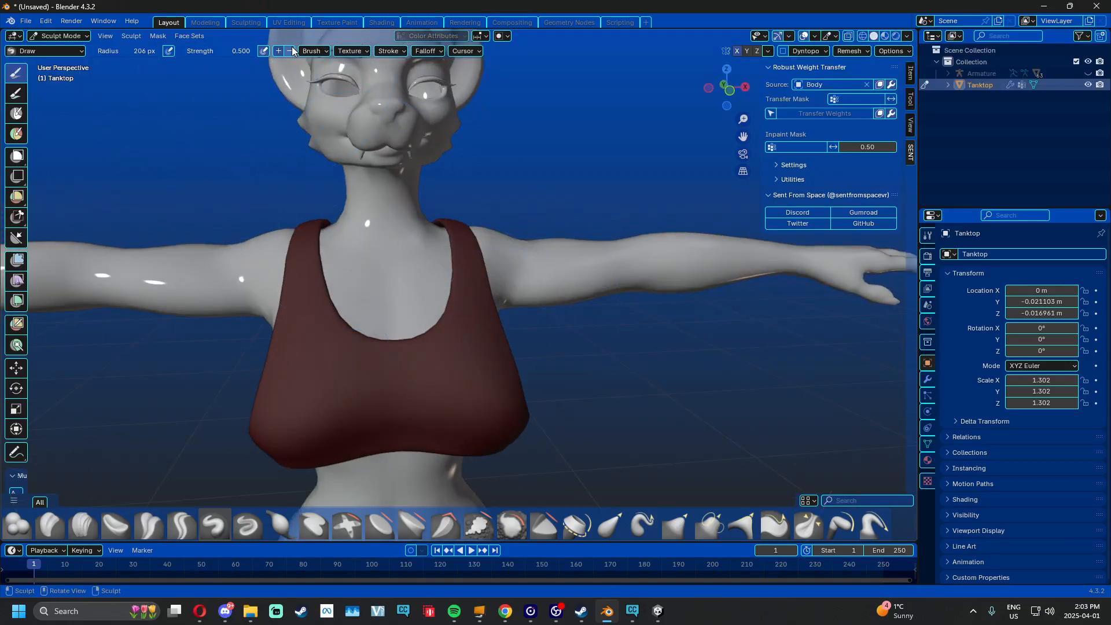
middle_click_drag(409, 246, 396, 244)
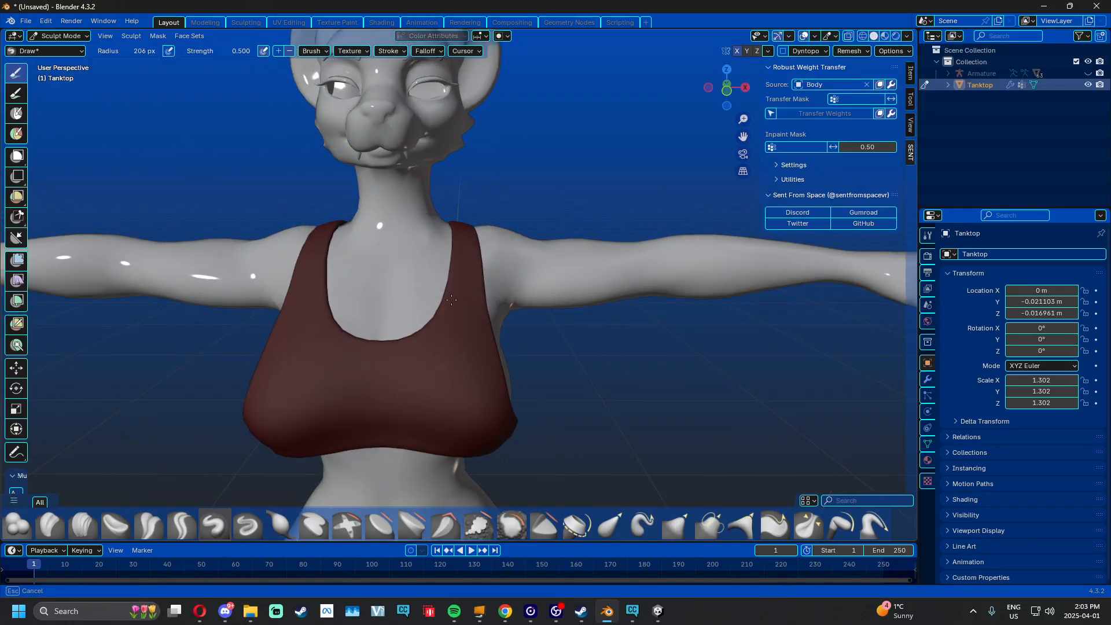
mouse_move(463, 321)
middle_mouse_down()
mouse_move(440, 372)
mouse_move(521, 347)
mouse_move(409, 365)
mouse_move(315, 45)
middle_mouse_up()
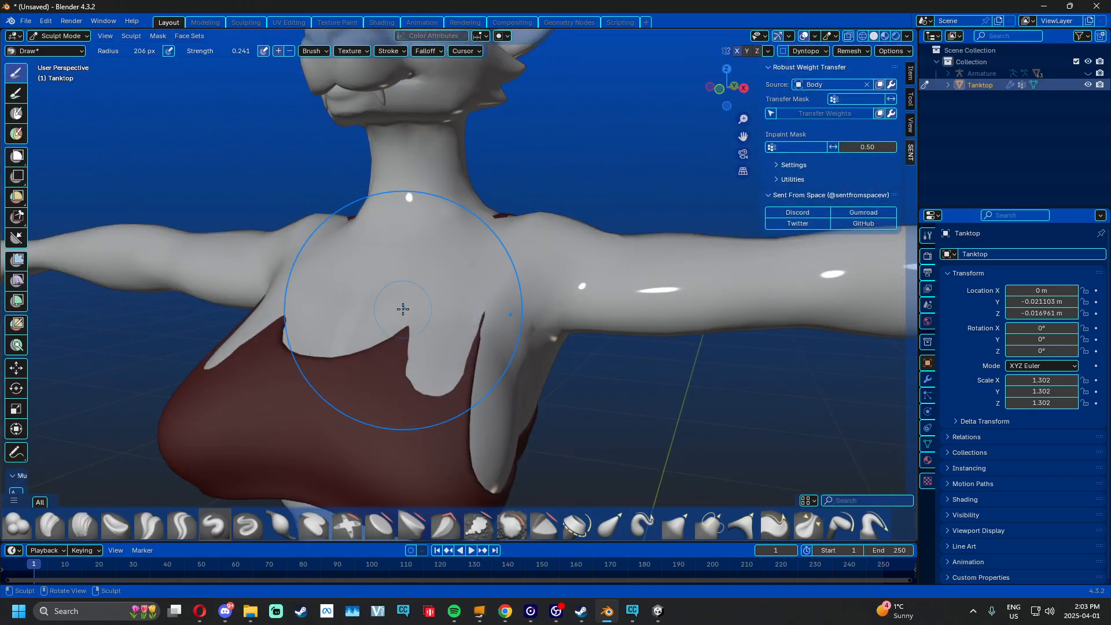
middle_click_drag(403, 309, 460, 225)
left_click_drag(454, 341, 462, 364)
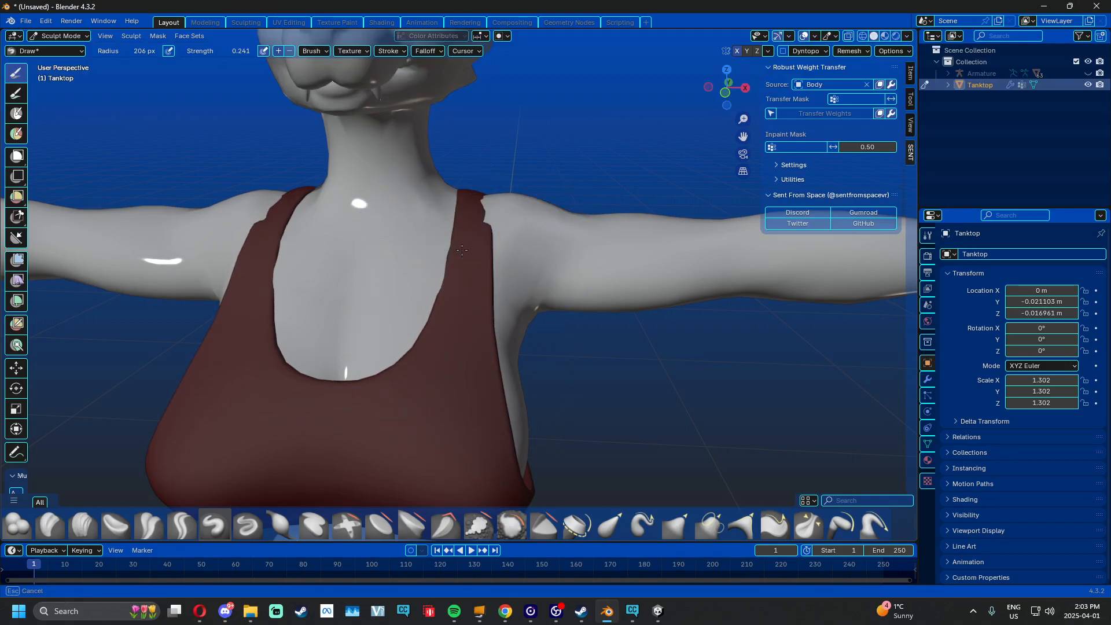
Switch to the Elastic Grab brush and pull the Tanktop's side and lower edge around the breast to follow the body
mouse_move(484, 204)
middle_mouse_down()
mouse_move(490, 246)
mouse_move(515, 245)
mouse_move(595, 180)
mouse_move(455, 349)
mouse_move(433, 305)
mouse_move(371, 364)
middle_mouse_up()
scroll(366, 367, "up", 5)
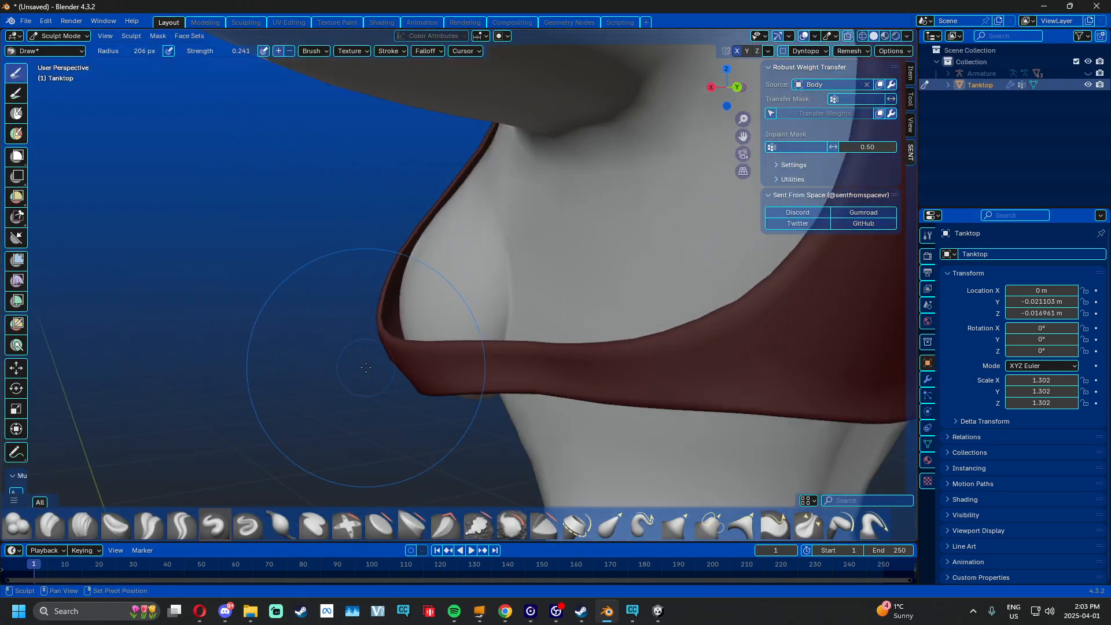
left_click(47, 50)
left_click(373, 163)
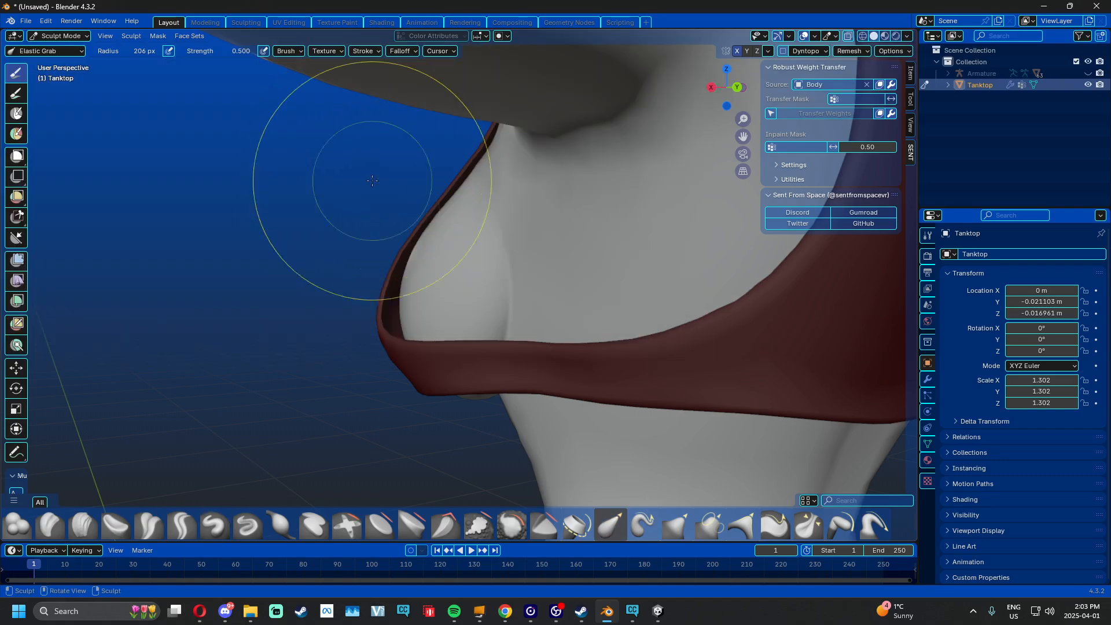
left_click_drag(388, 325, 377, 333)
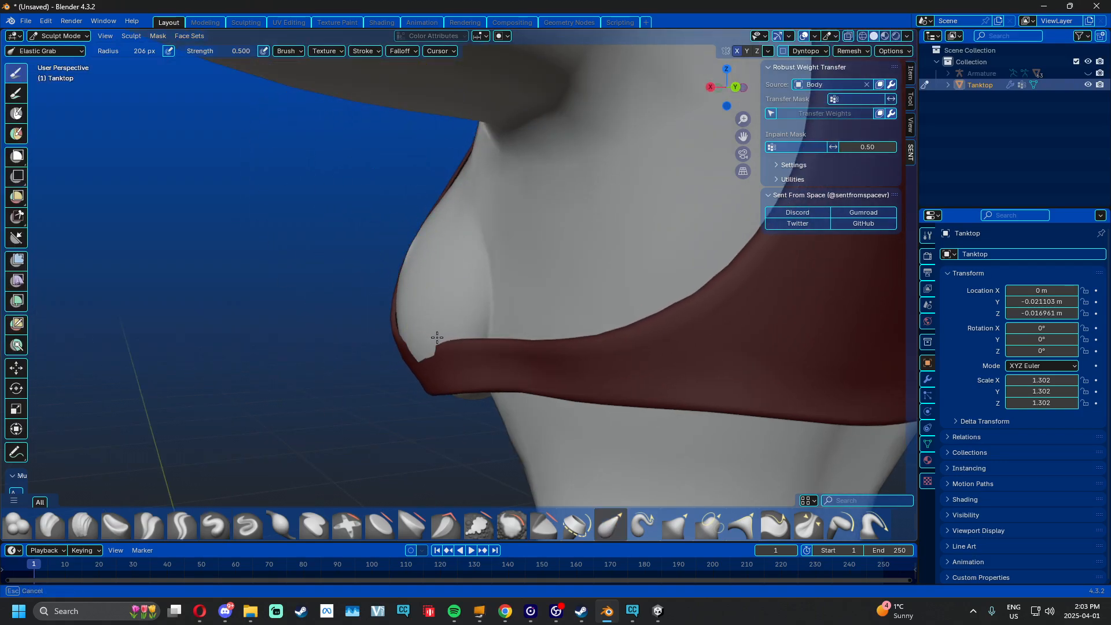
middle_click_drag(420, 377, 449, 286)
left_click_drag(449, 287, 432, 273)
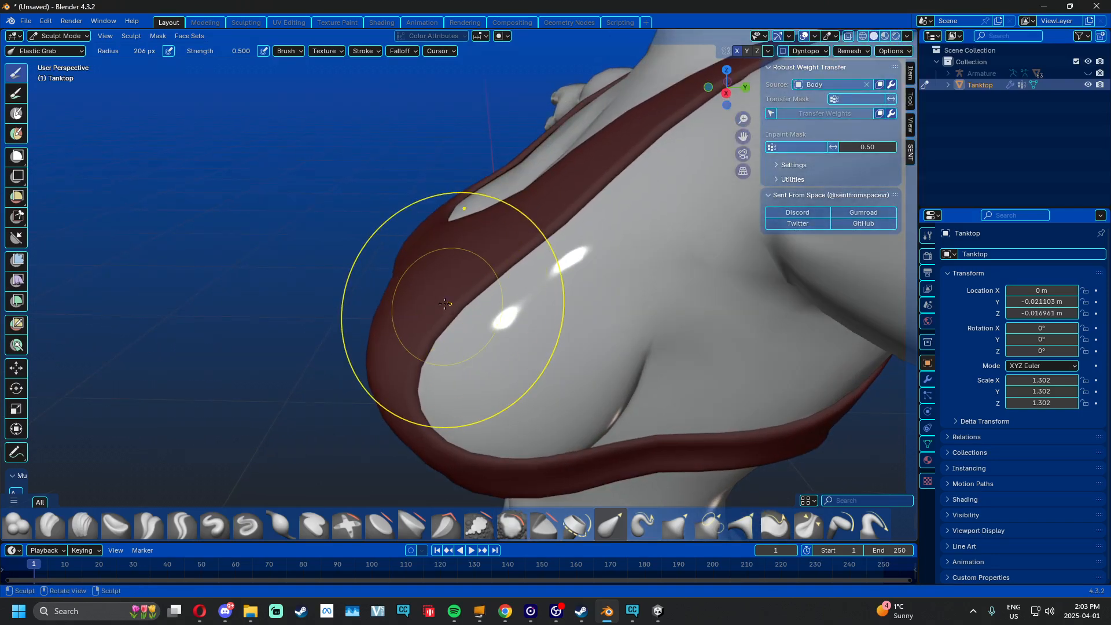
In Object Mode, assign Armature to the Tanktop's armature modifier and transfer the weights from Body to the Tanktop
mouse_move(445, 303)
middle_mouse_down()
mouse_move(496, 355)
mouse_move(407, 294)
mouse_move(600, 296)
mouse_move(543, 302)
mouse_move(608, 345)
mouse_move(532, 333)
middle_mouse_up()
scroll(542, 302, "down", 6)
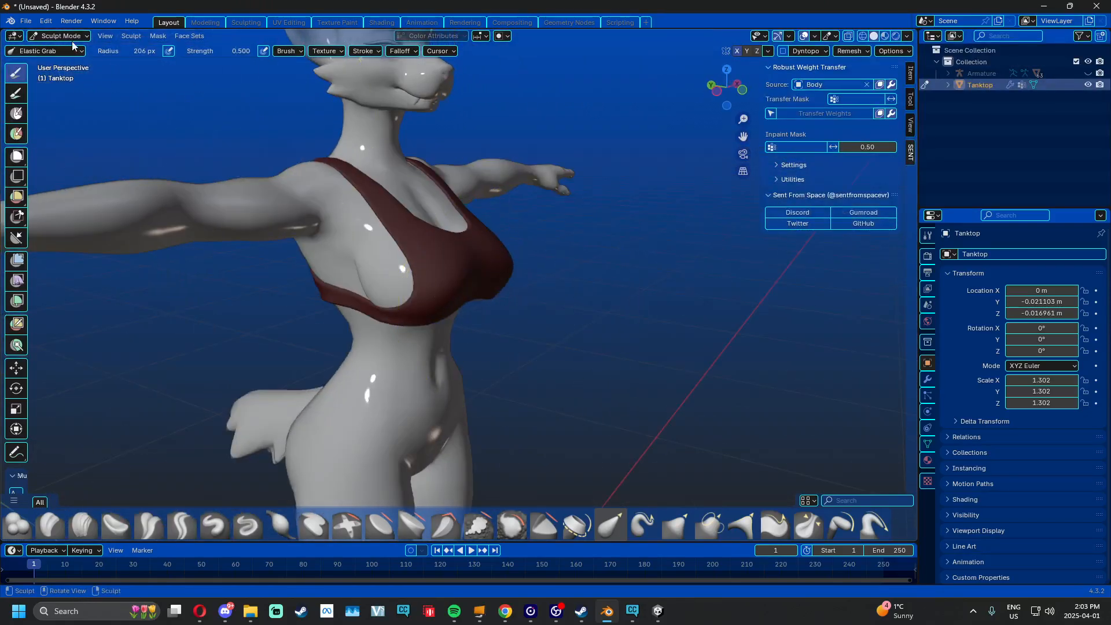
left_click(69, 36)
left_click(58, 46)
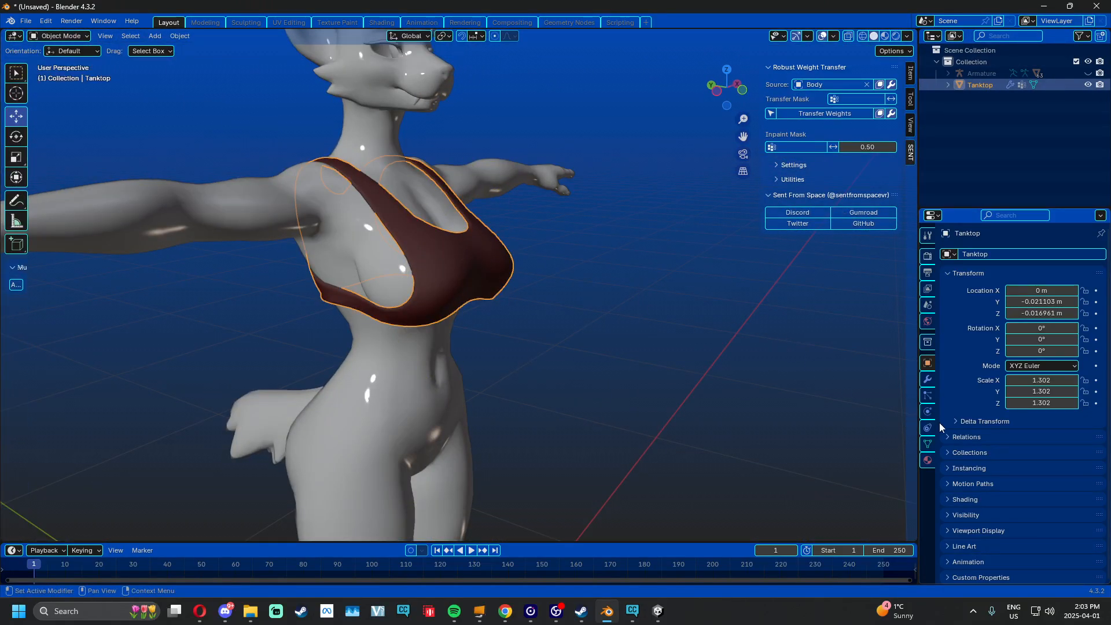
left_click(928, 382)
left_click(1032, 291)
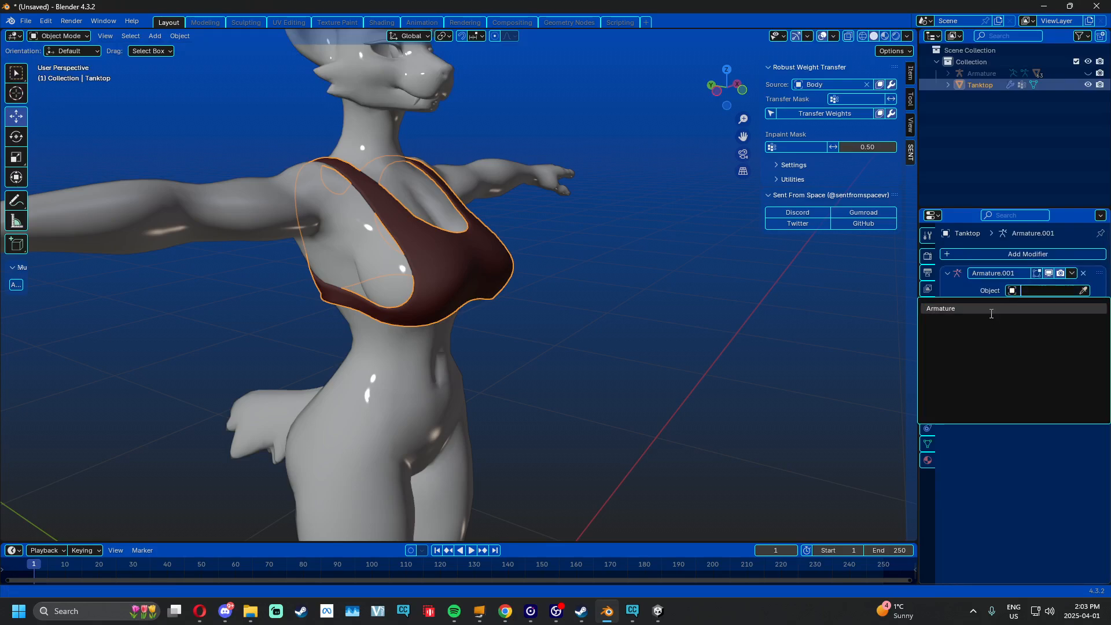
left_click(992, 311)
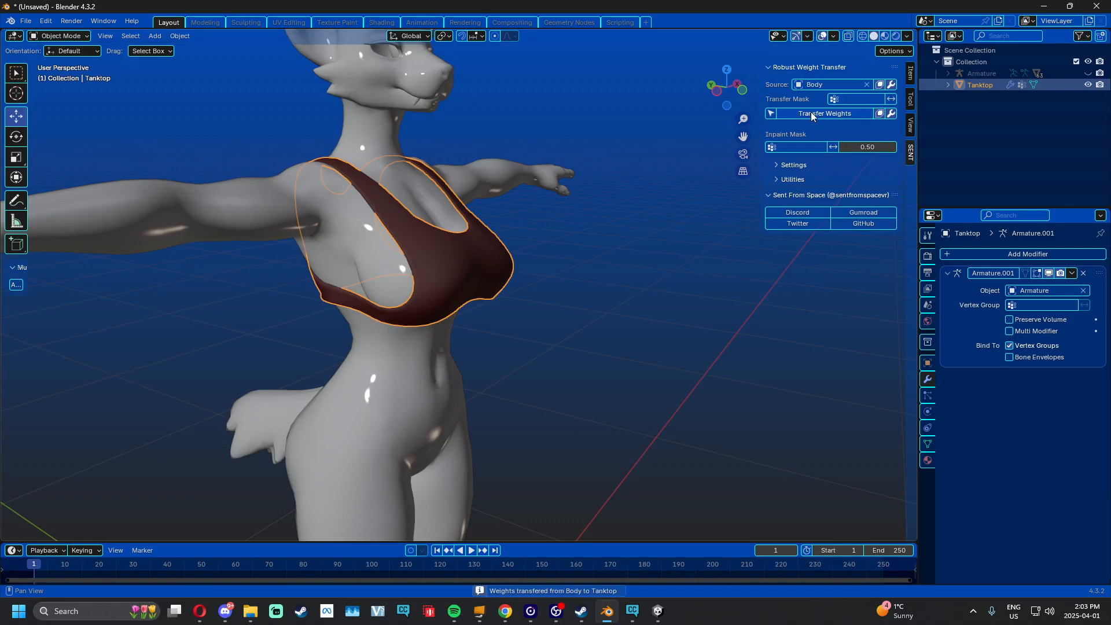
left_click(928, 444)
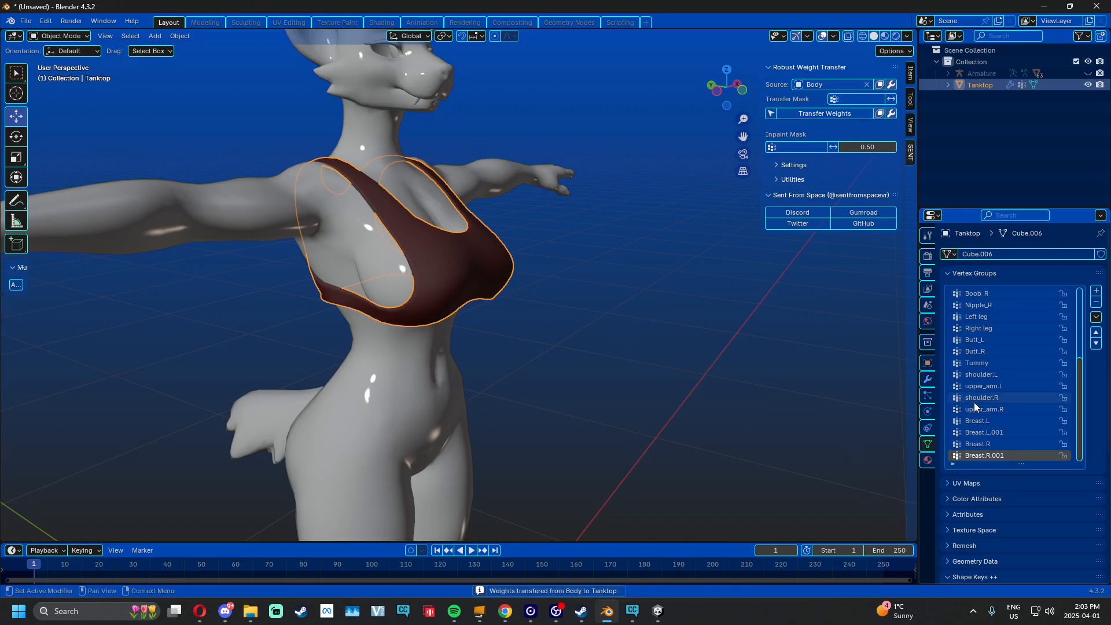
Unhide the Armature, select it and switch it to Pose Mode
middle_click_drag(597, 314, 567, 309)
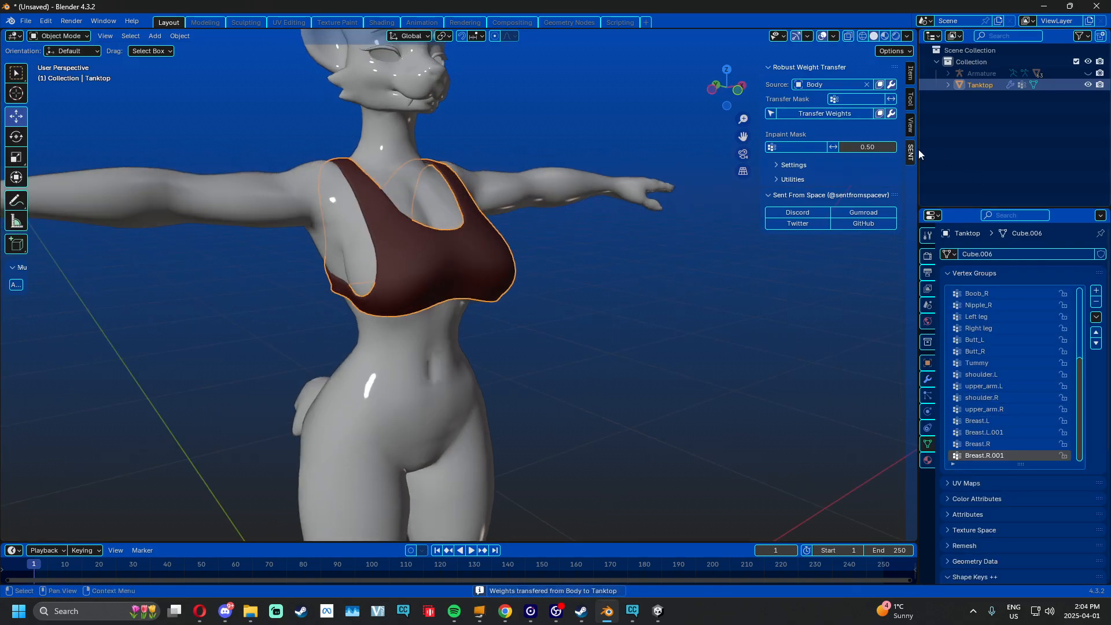
left_click(1088, 74)
left_click(571, 245)
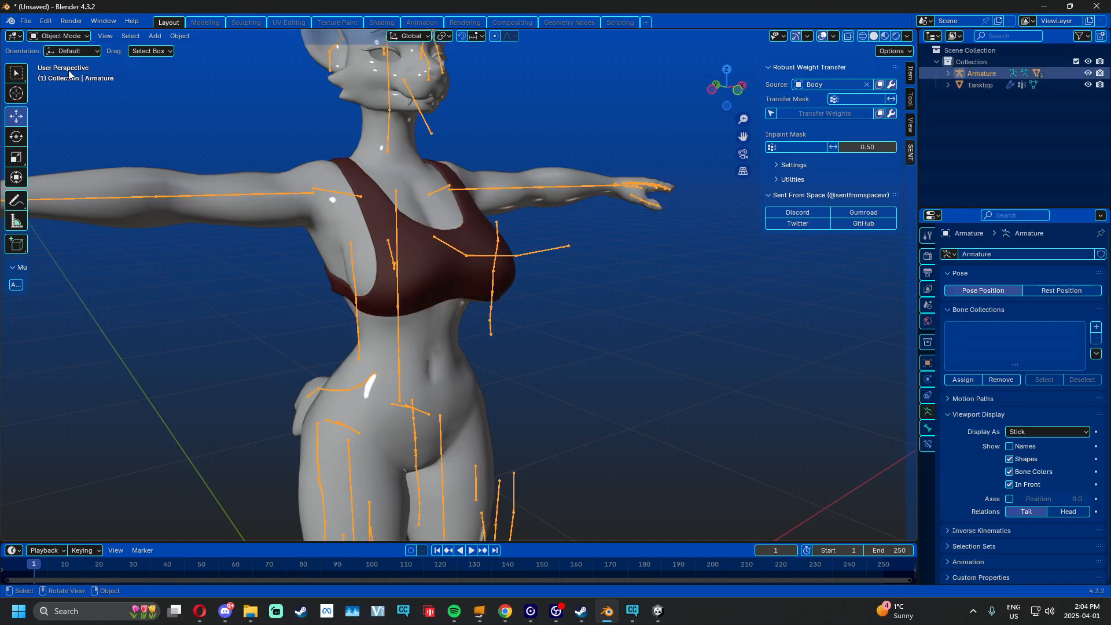
left_click(57, 36)
left_click(61, 75)
middle_click_drag(388, 238, 438, 242)
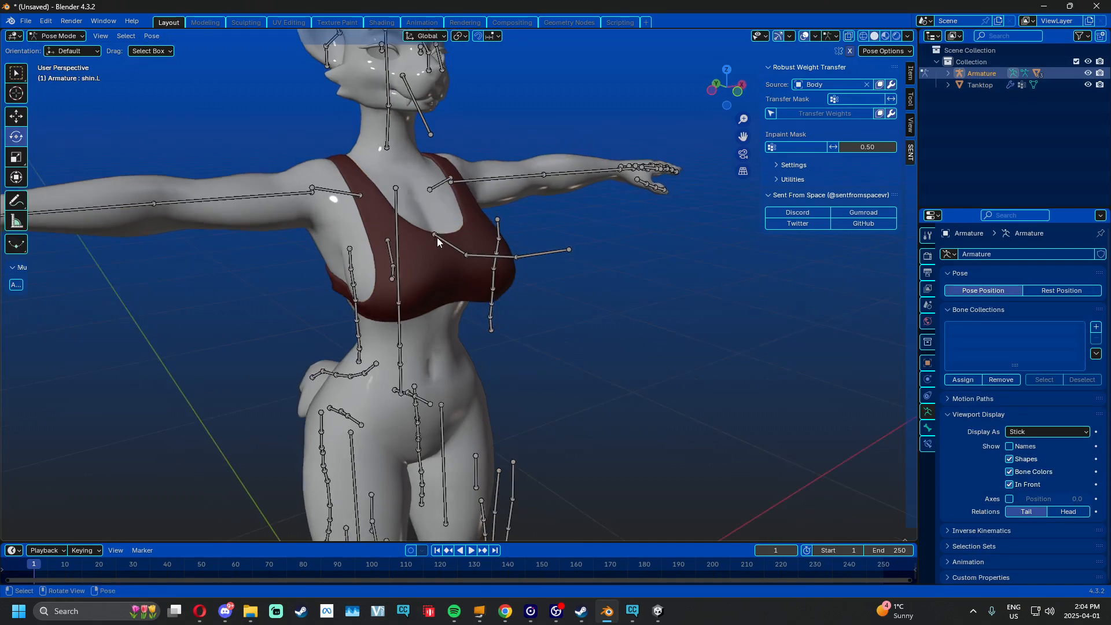
Test the Tanktop's deformation by rotating the Chest bone, and undo each rotation
left_click_drag(438, 246, 404, 278)
middle_click_drag(392, 267, 402, 266)
left_click(387, 268)
key("r")
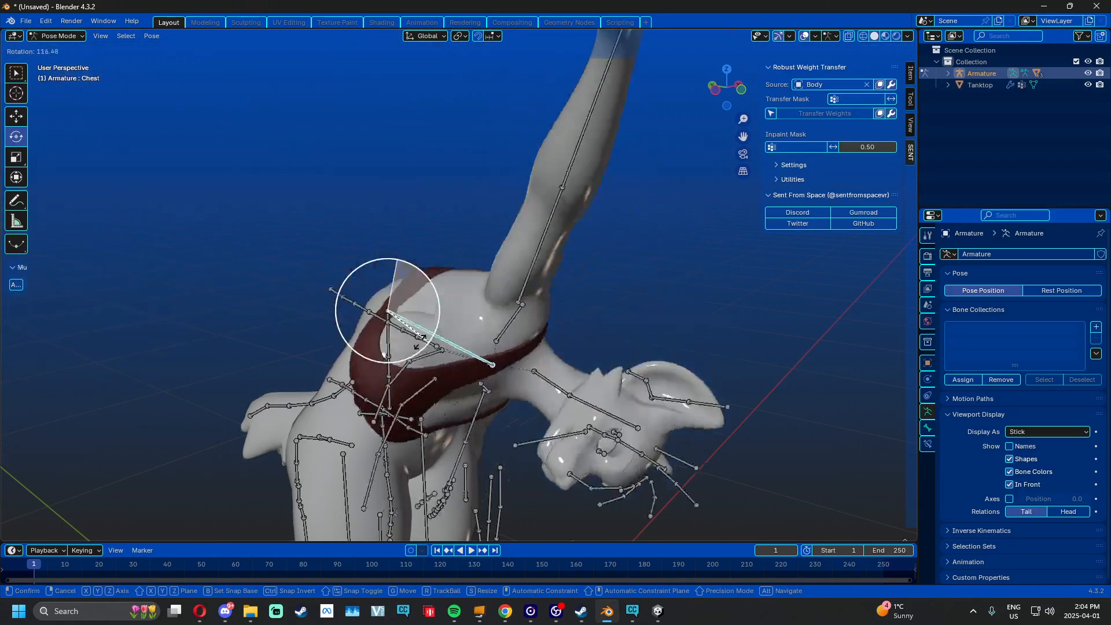
left_click(372, 308)
key("ctrl+z")
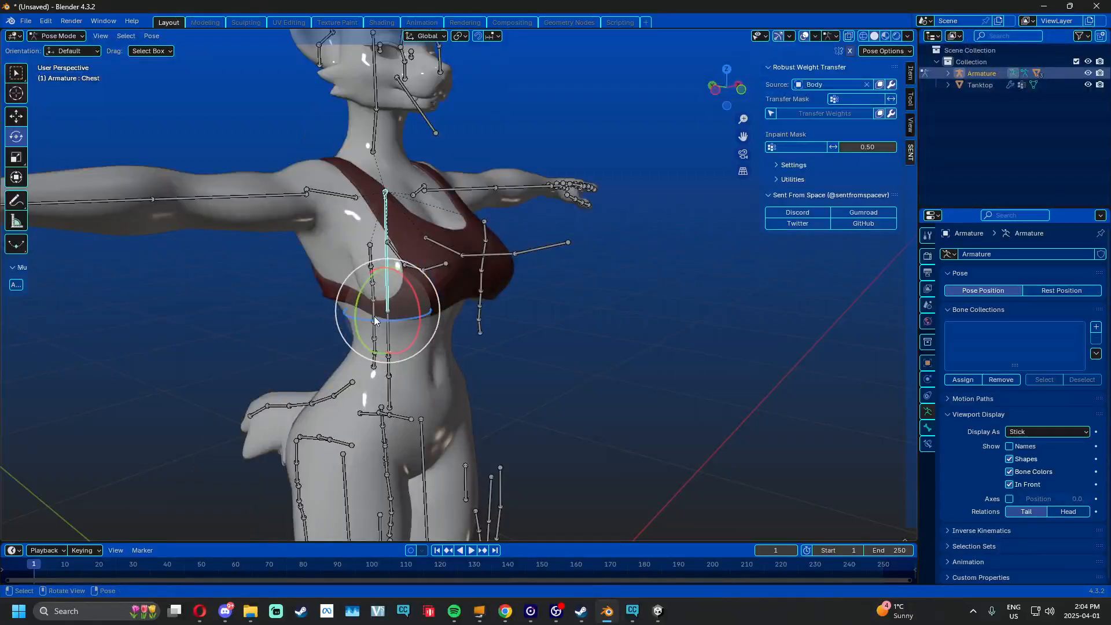
left_click_drag(375, 320, 582, 312)
middle_click_drag(582, 311, 348, 217)
key("ctrl+z")
scroll(347, 217, "up", 3)
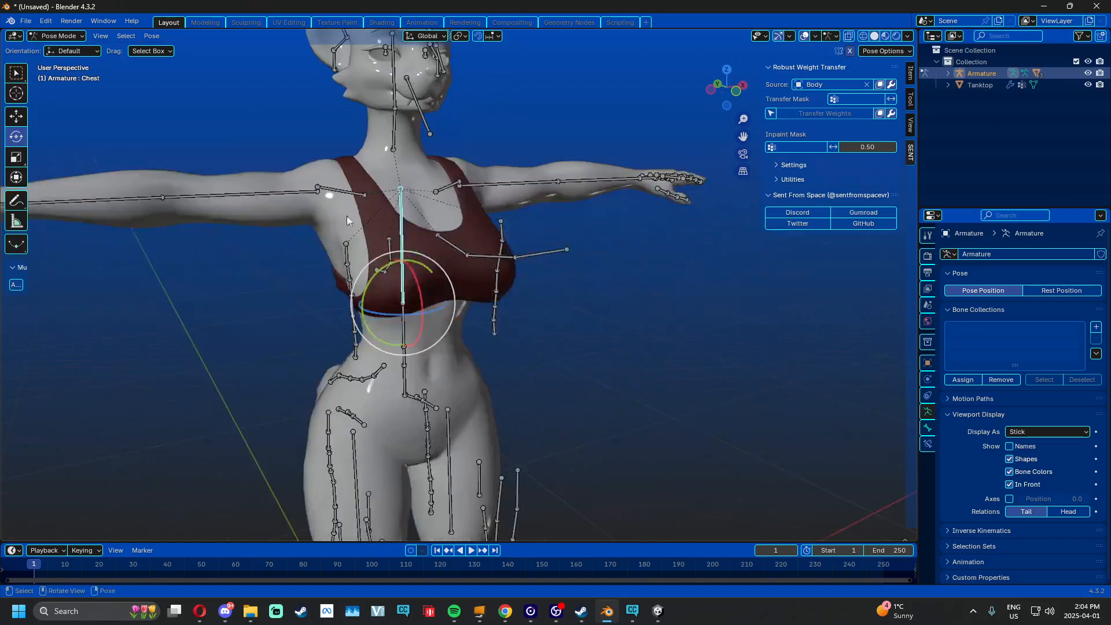
Test how the Tanktop's straps follow the Neck bone by rotating it, and undo the rotation
left_click(394, 139)
middle_click_drag(398, 174, 463, 288, "shift")
scroll(411, 286, "up", 2)
middle_click_drag(463, 288, 357, 286, "shift")
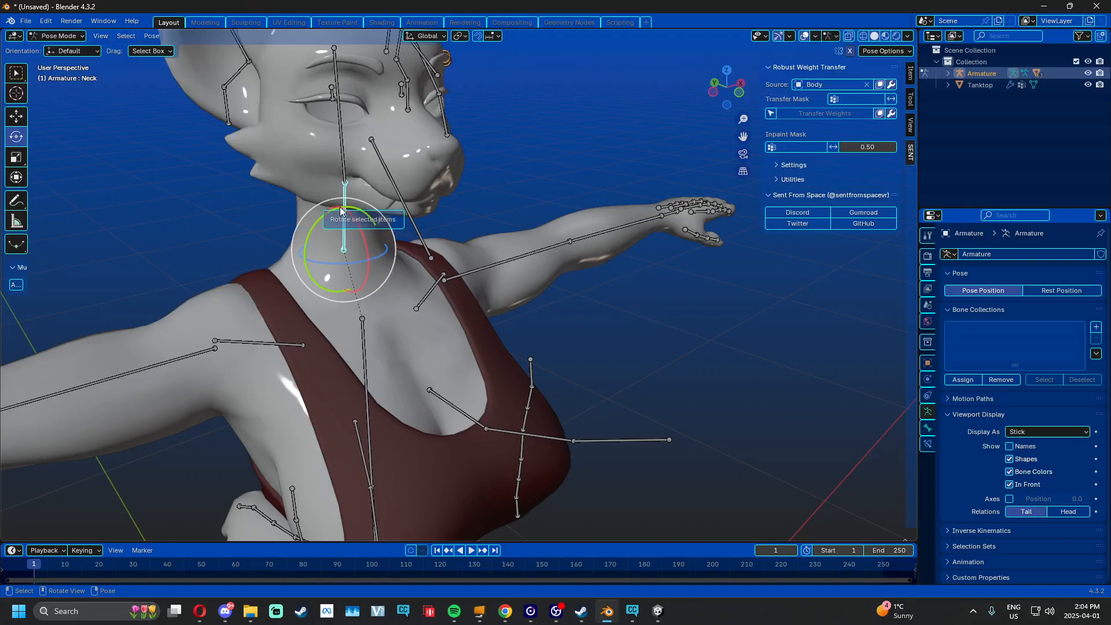
left_click_drag(328, 217, 521, 437)
key("ctrl+z")
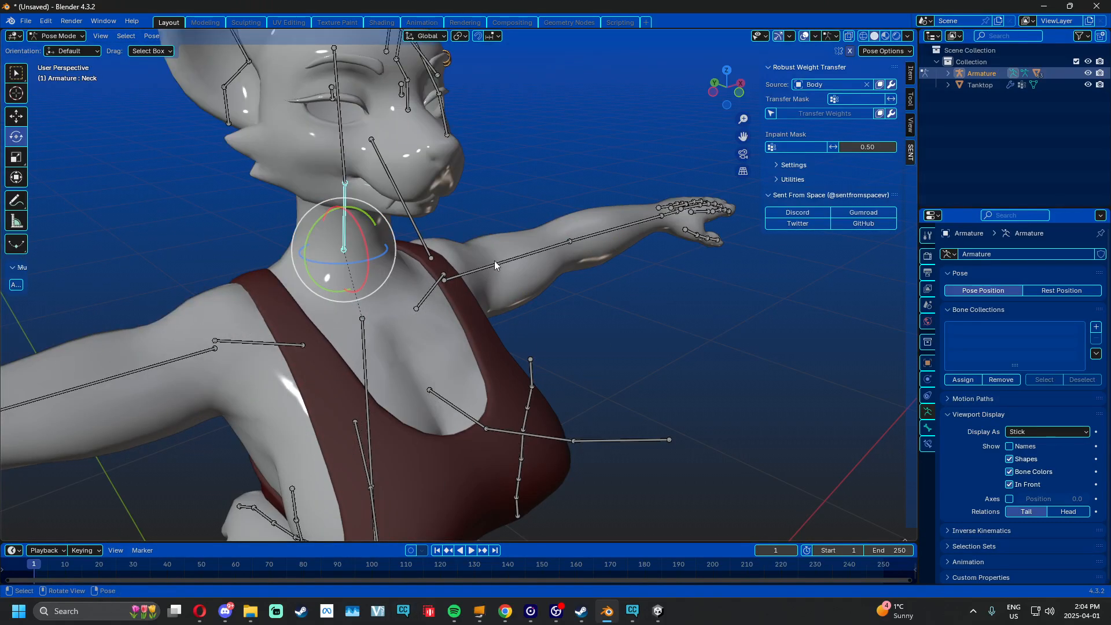
middle_click_drag(462, 346, 502, 333)
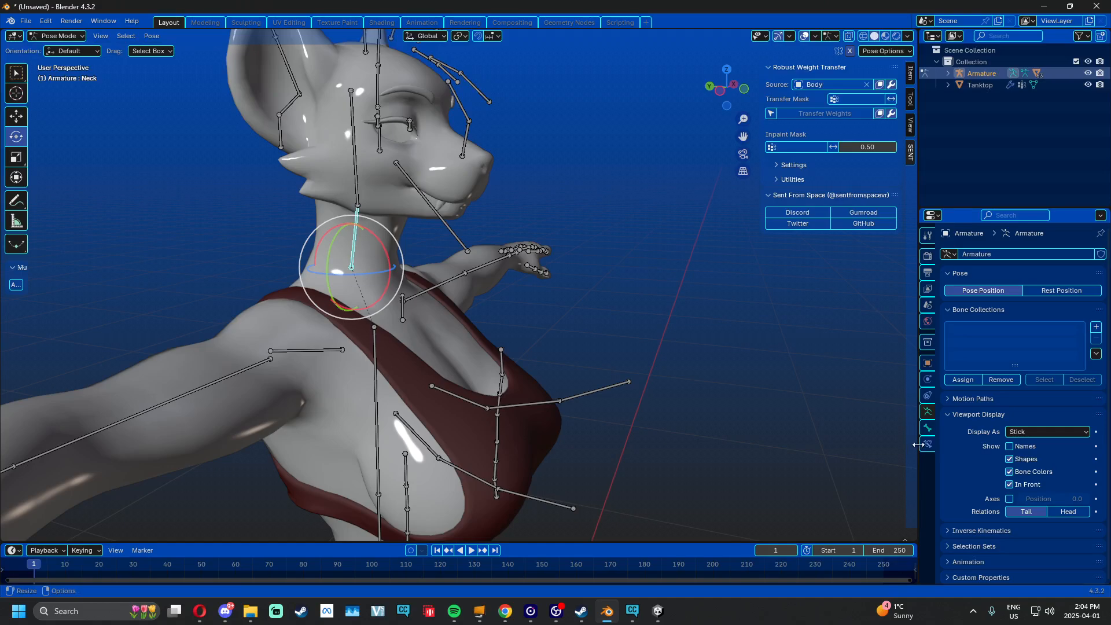
Return to Object Mode, select the Tanktop and delete its Neck vertex group
left_click(56, 36)
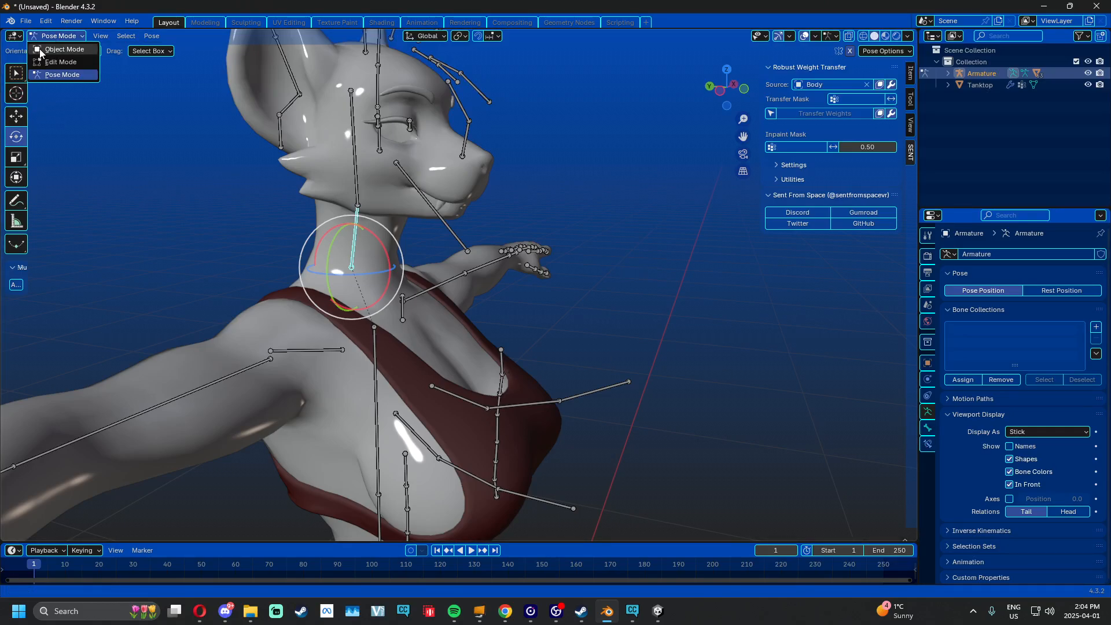
left_click(41, 51)
left_click(387, 357)
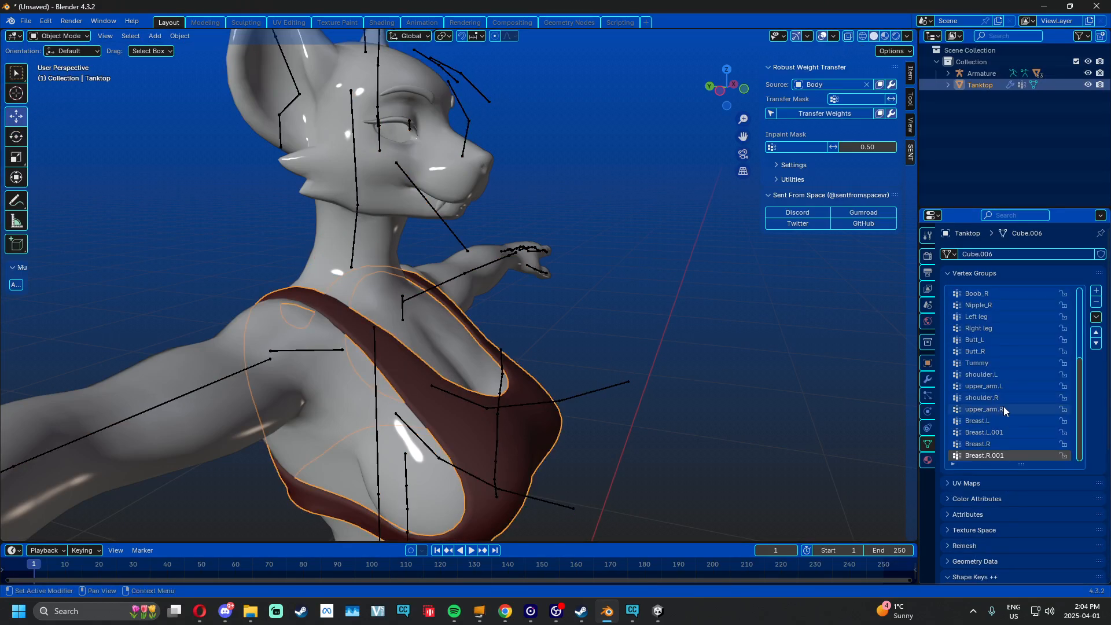
scroll(1004, 406, "up", 5)
left_click(982, 350)
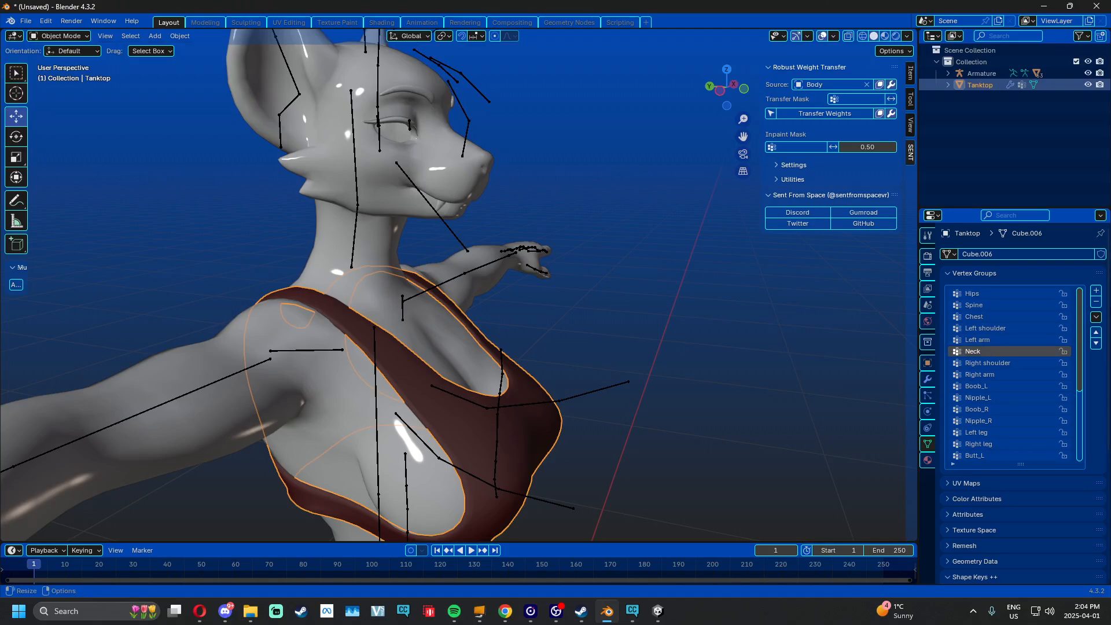
left_click(1096, 303)
Put the armature back in Pose Mode and rotate the Hips bone so the whole body tips back to roughly horizontal
middle_click_drag(417, 342, 384, 339)
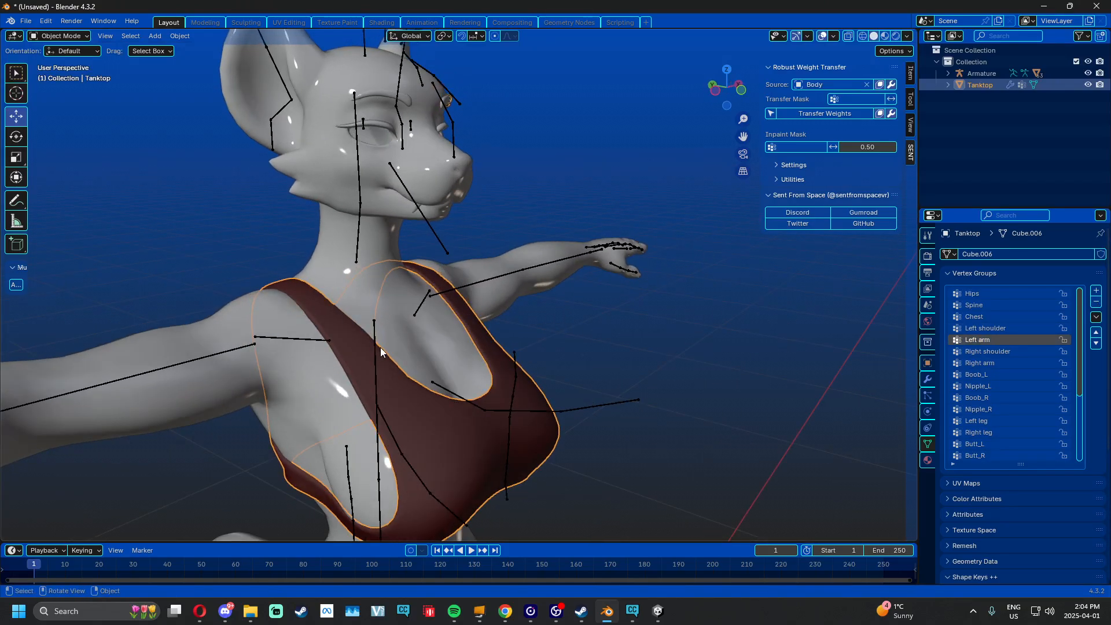
left_click(371, 340)
left_click(71, 36)
left_click(58, 74)
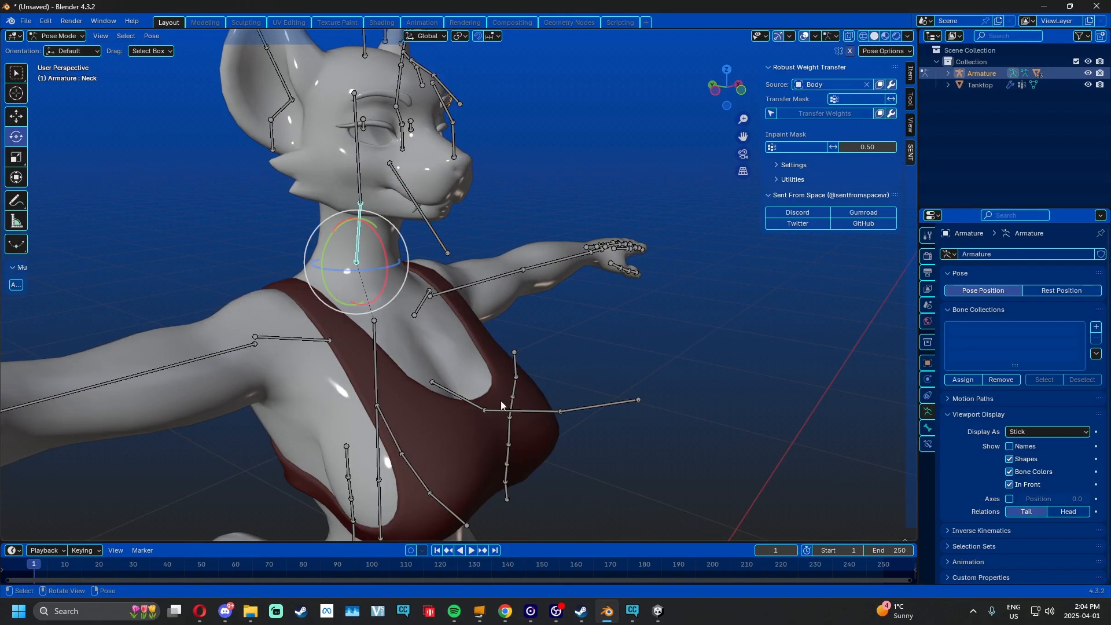
middle_click_drag(602, 249, 447, 390)
left_click(422, 404)
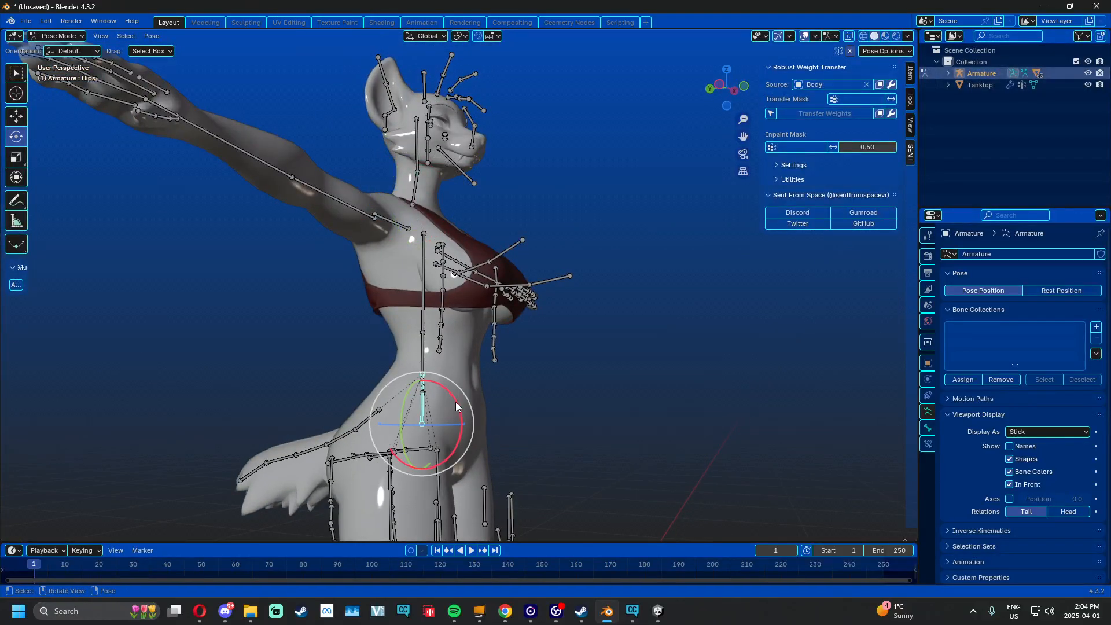
left_click_drag(456, 402, 387, 356)
middle_click_drag(427, 326, 553, 379)
scroll(546, 326, "down", 8)
scroll(564, 368, "up", 3)
scroll(517, 346, "up", 3)
left_click(928, 429)
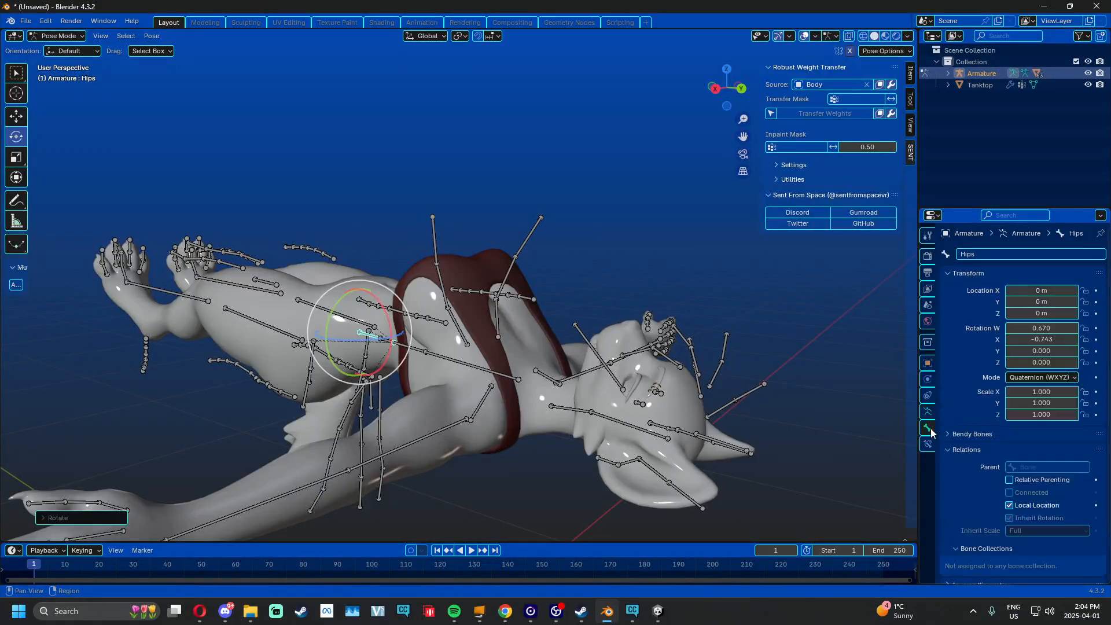
middle_click_drag(451, 329, 449, 366)
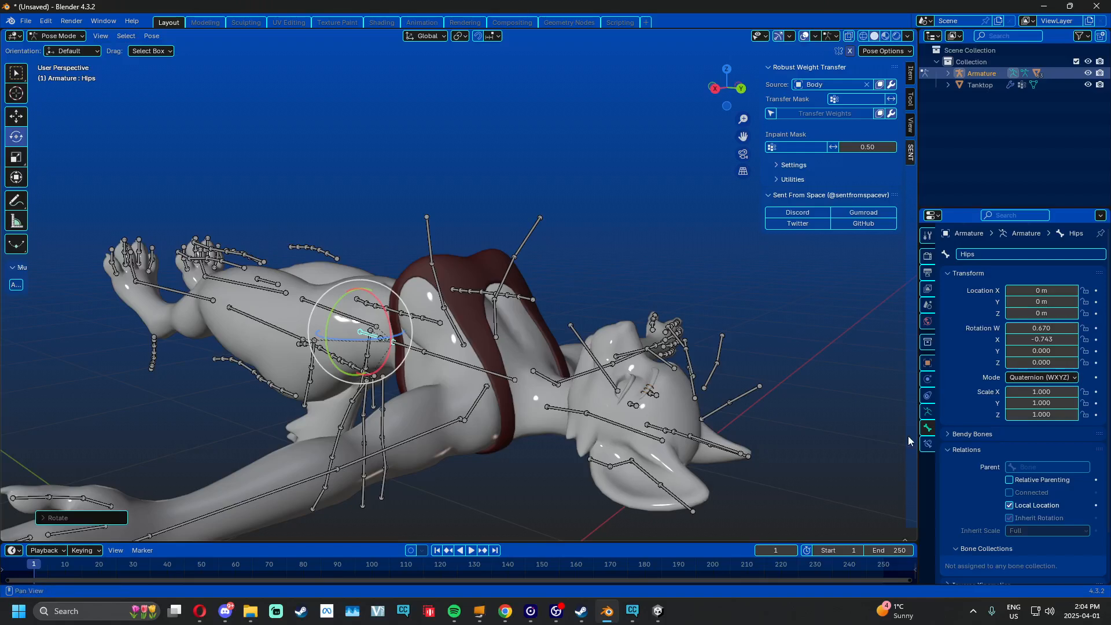
Return to Object Mode, select the Tanktop, delete its Spine and Chest vertex groups and inspect how the mesh deforms
left_click(60, 37)
left_click(60, 50)
left_click(486, 267)
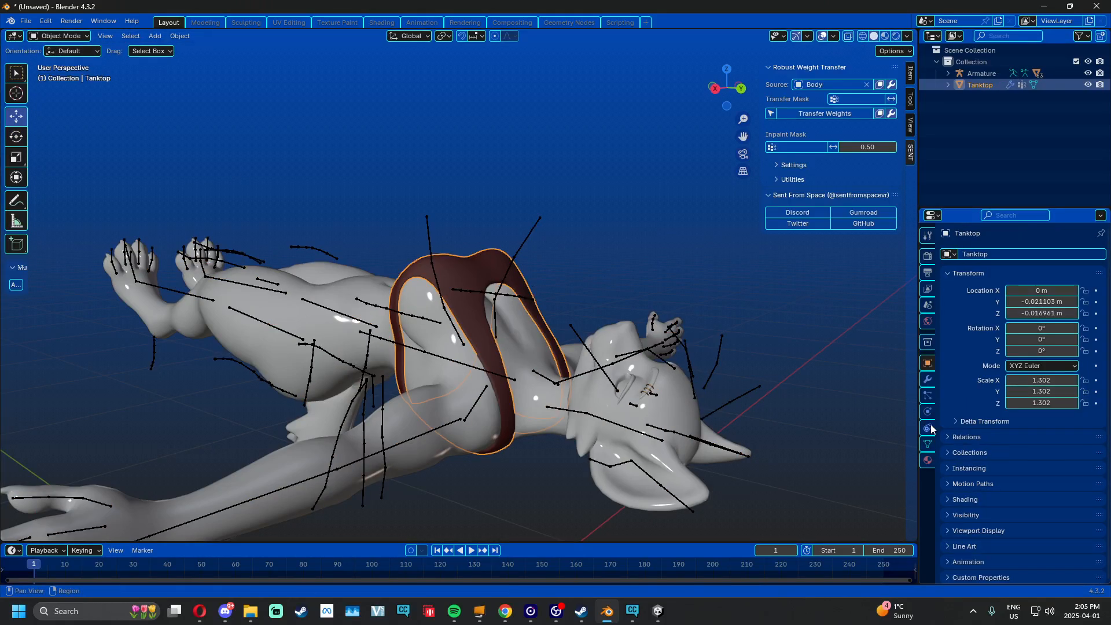
left_click(929, 444)
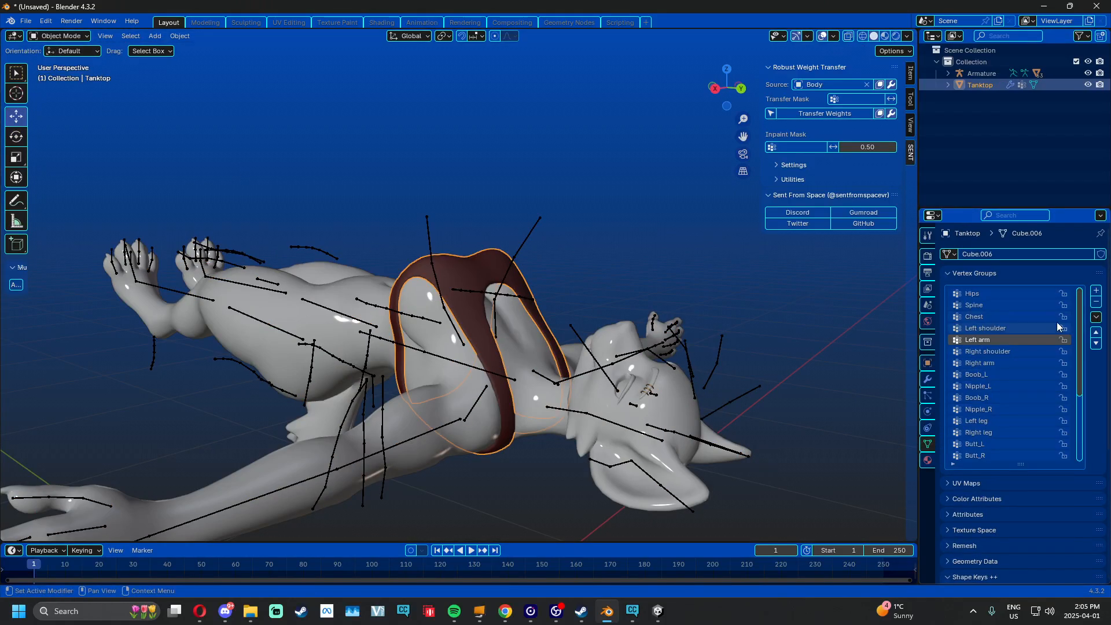
left_click(1099, 306)
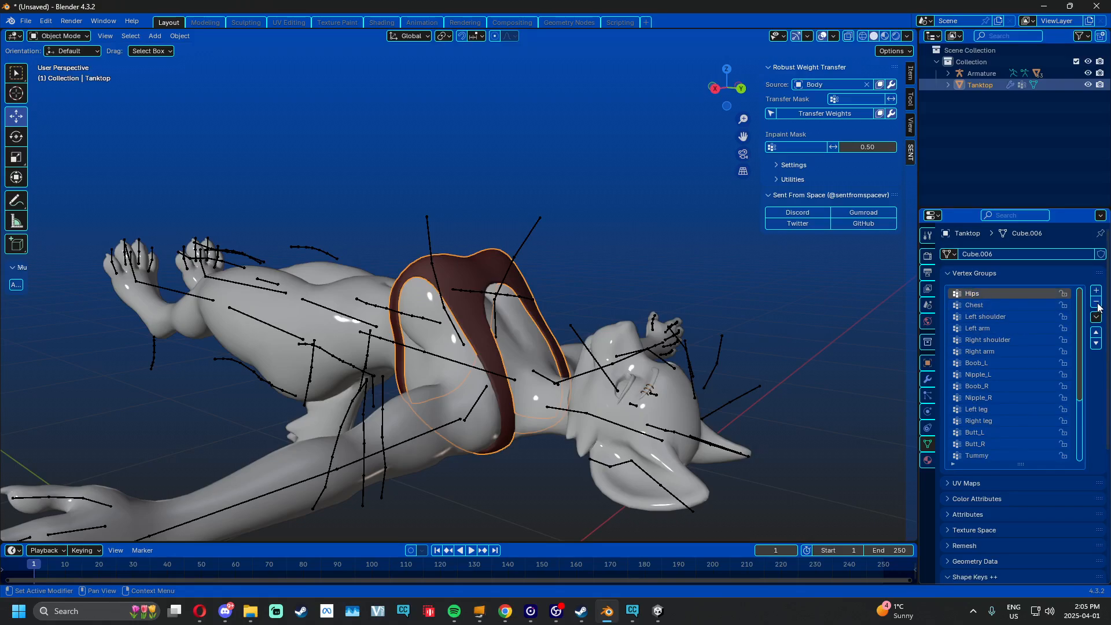
left_click(1097, 305)
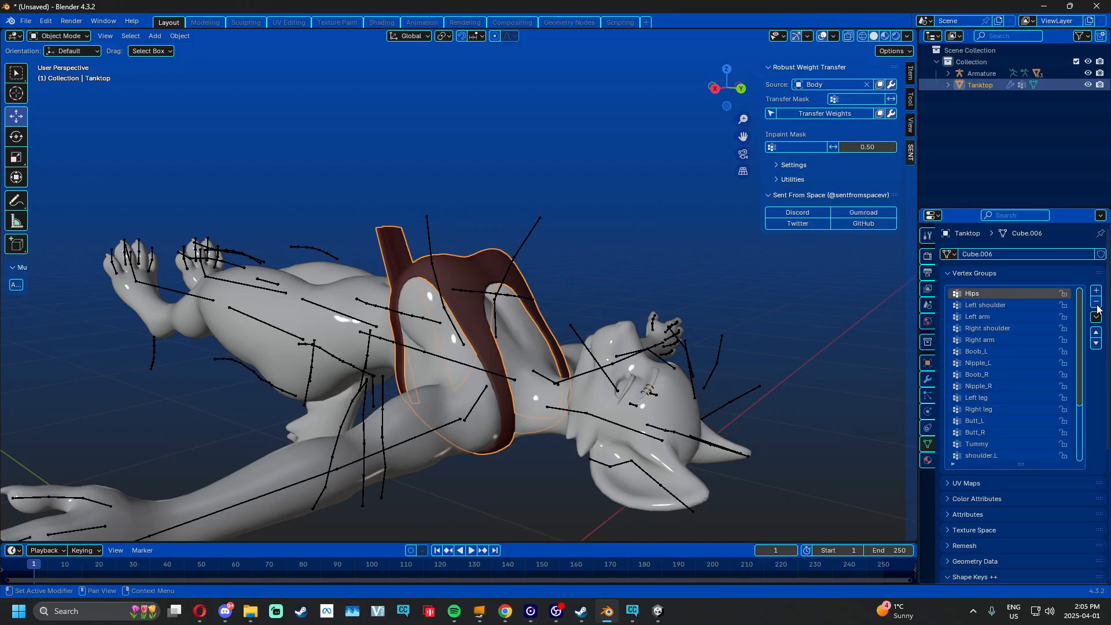
middle_click_drag(550, 268, 611, 272)
scroll(579, 282, "up", 6)
middle_click_drag(547, 289, 474, 216)
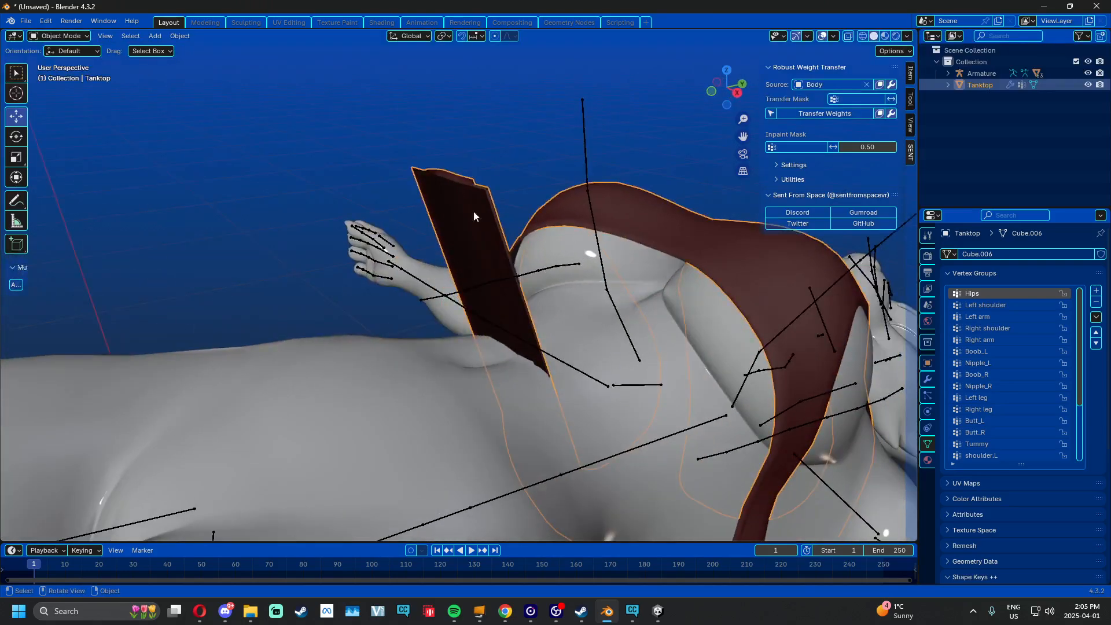
Inspect the deformed Tanktop, and undo its Spine and Chest vertex group deletions along with the Hips rotation
middle_click_drag(449, 180, 355, 159)
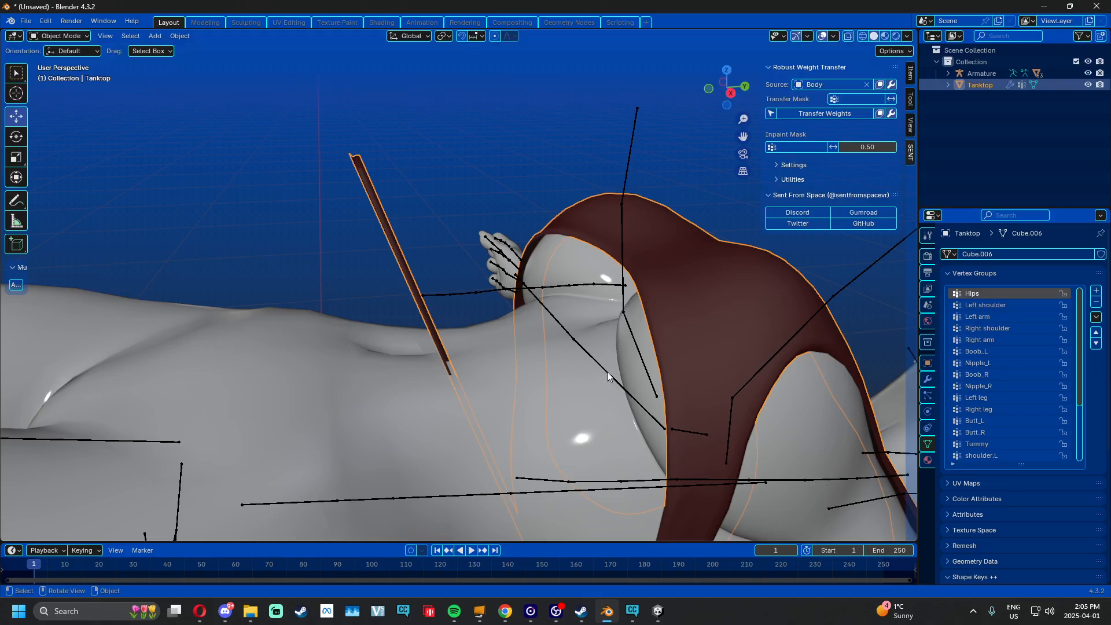
scroll(607, 372, "down", 4)
middle_click_drag(570, 370, 558, 363)
key("ctrl+z")
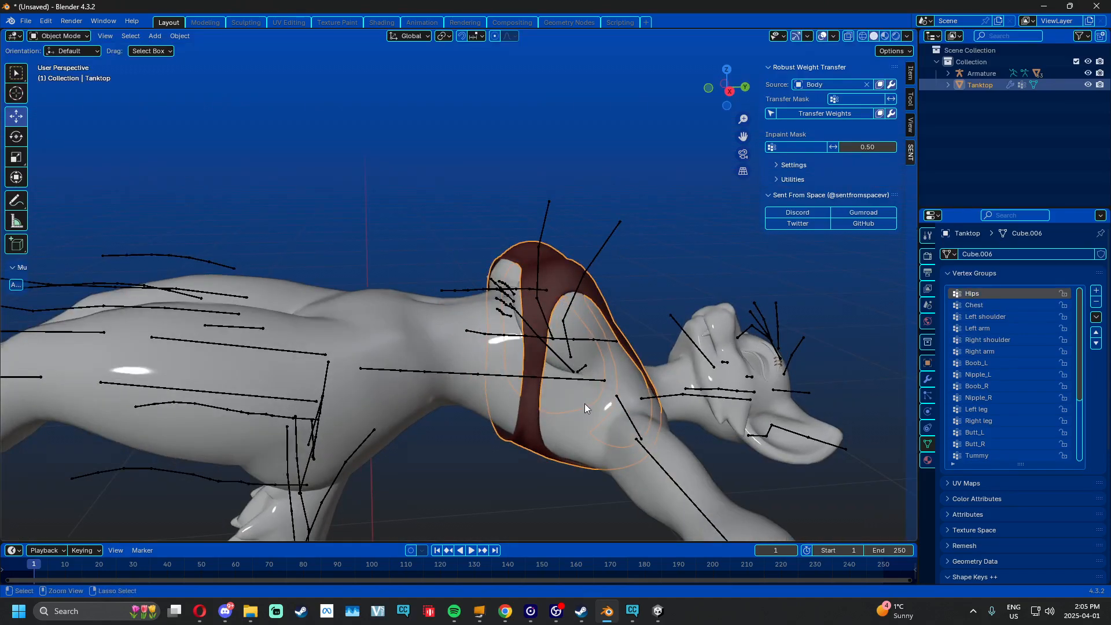
key("ctrl+z")
key("ctrl+z")
key("ctrl+z")
key("ctrl+z")
key("ctrl+z")
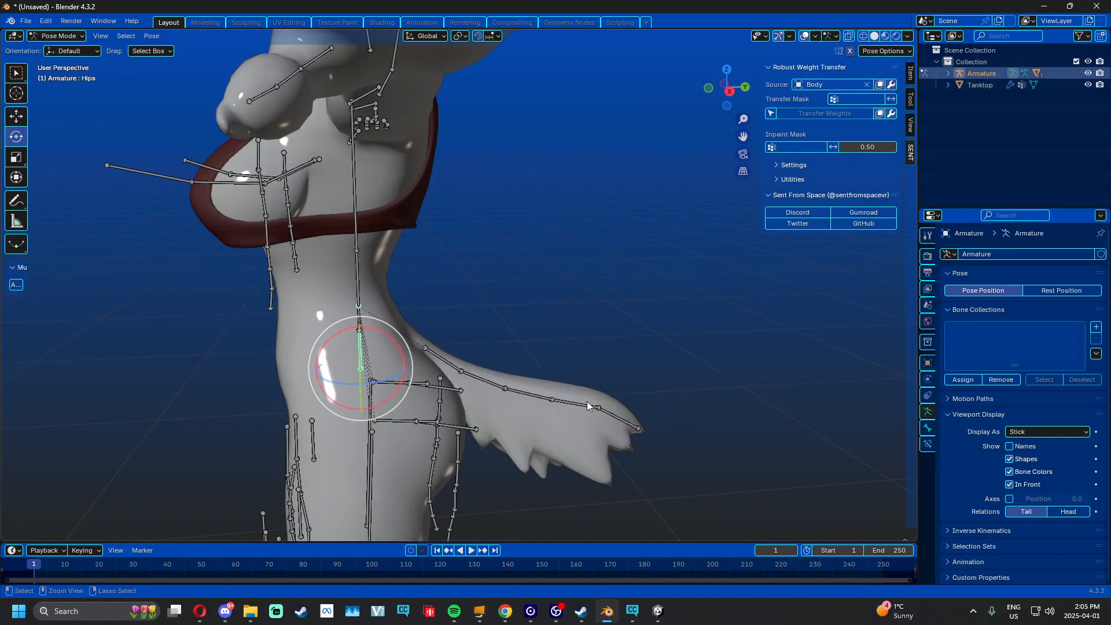
key("ctrl+z")
scroll(521, 376, "down", 5)
middle_click_drag(457, 354, 545, 375)
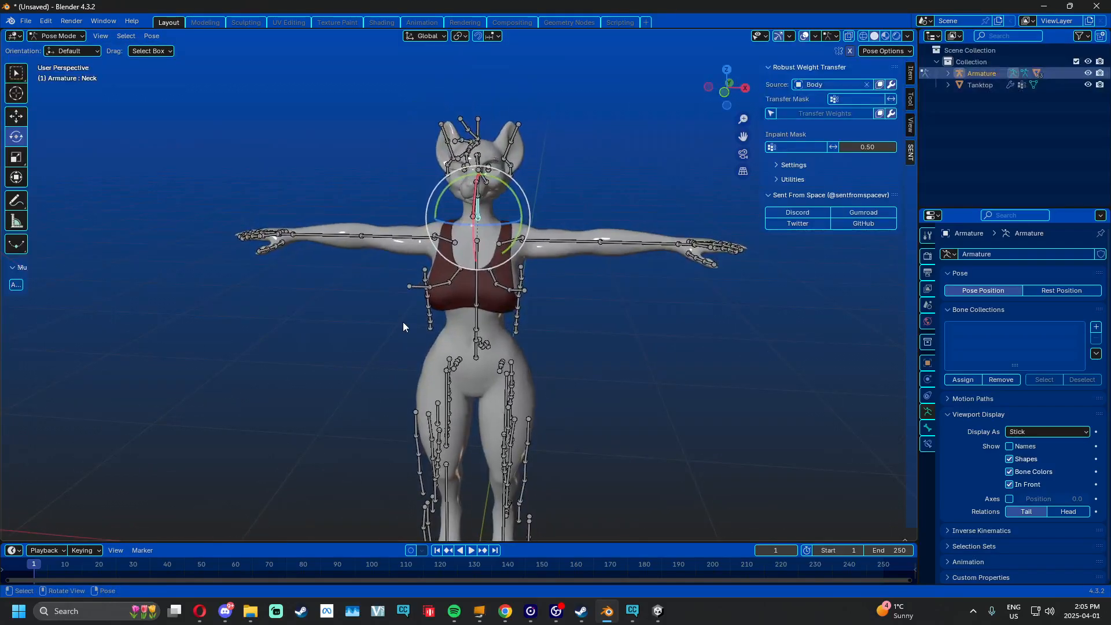
Return to Object Mode and hide both the Armature and the Tanktop, leaving only the avatar's body in view
left_click(55, 36)
left_click(53, 48)
scroll(460, 260, "up", 5)
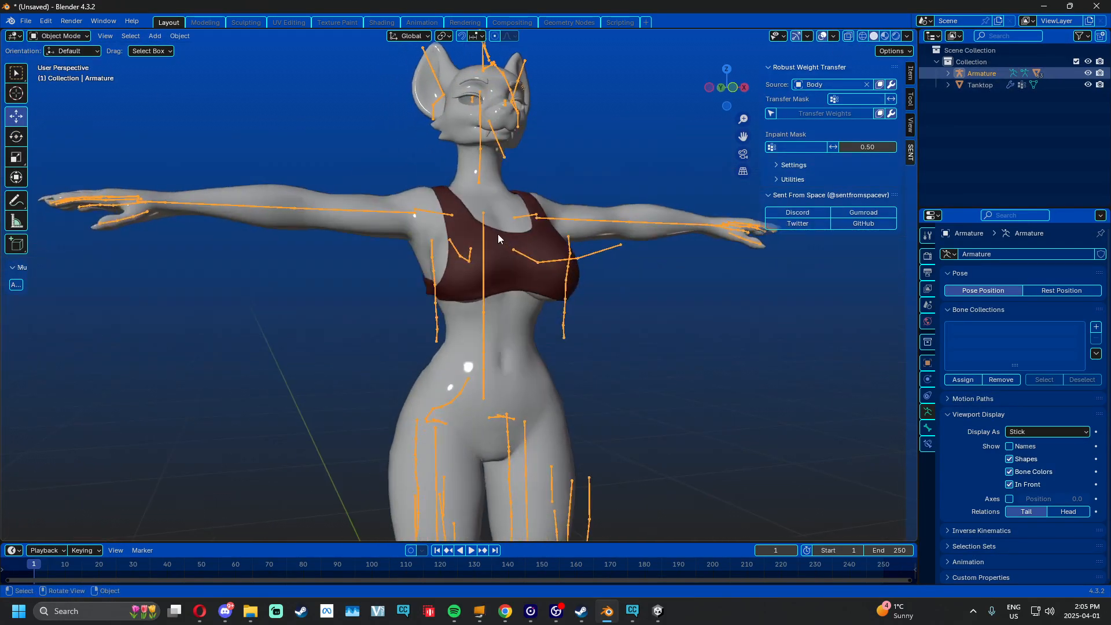
key("h")
middle_click_drag(497, 234, 477, 252)
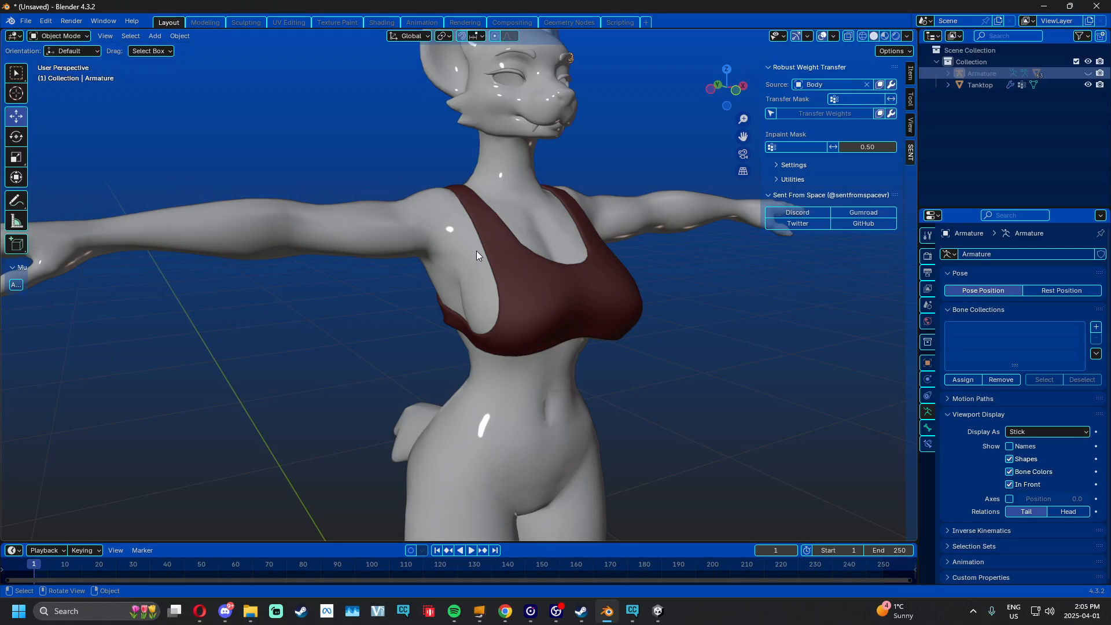
left_click(503, 276)
key("h")
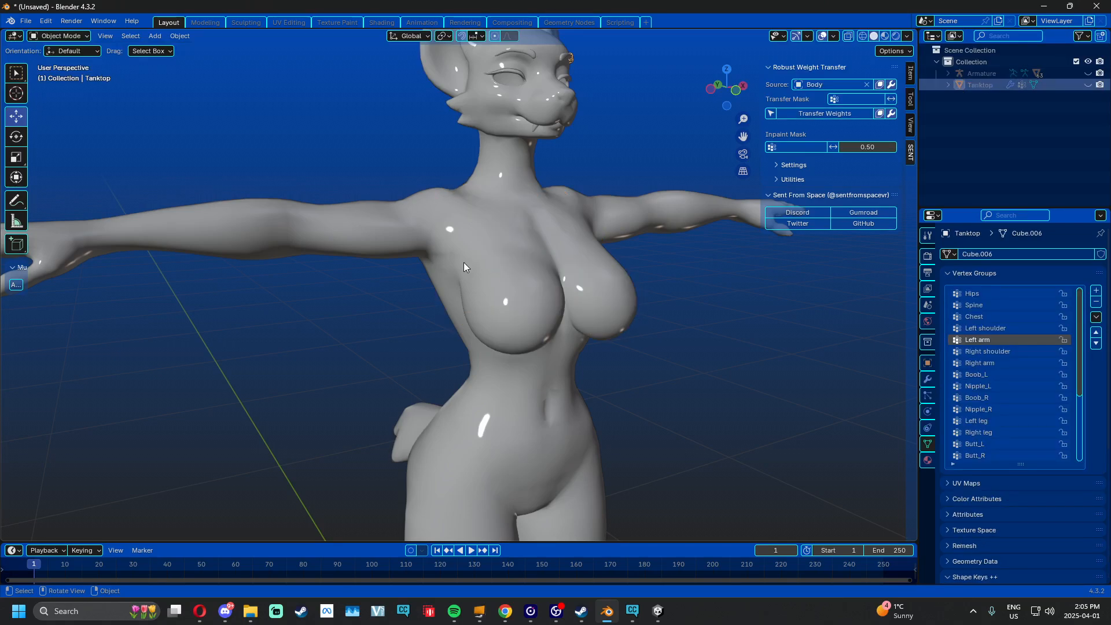
Import Parka (Hood and Hoodless).fbx from the Fleet Parka folder inside Kaycee gumroad clothing
left_click(24, 21)
left_click(25, 22)
mouse_move(50, 186)
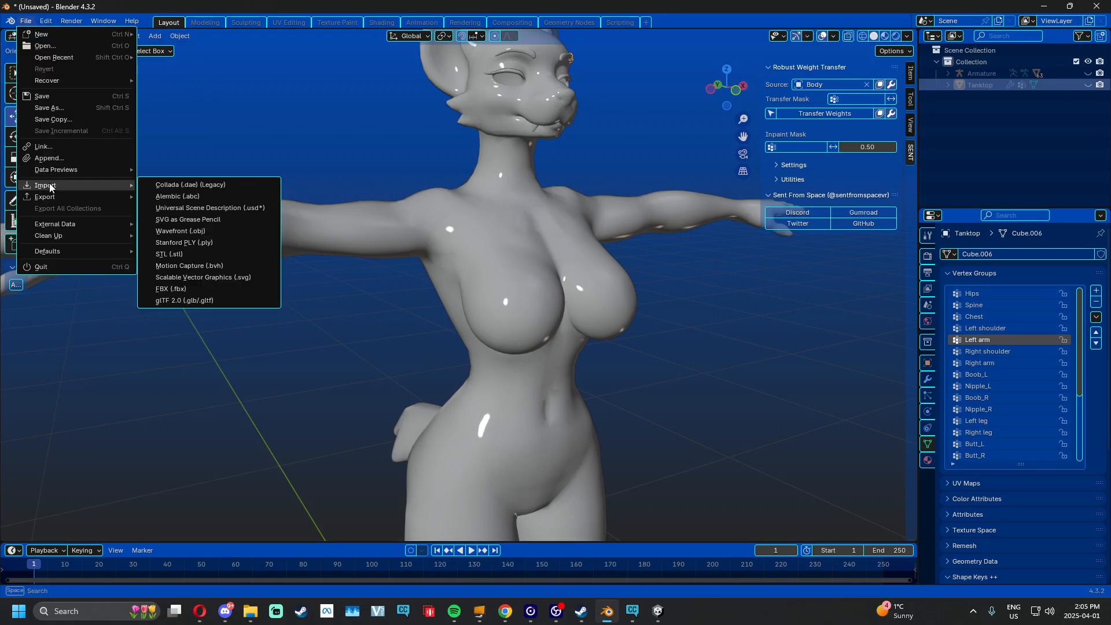
left_click(185, 293)
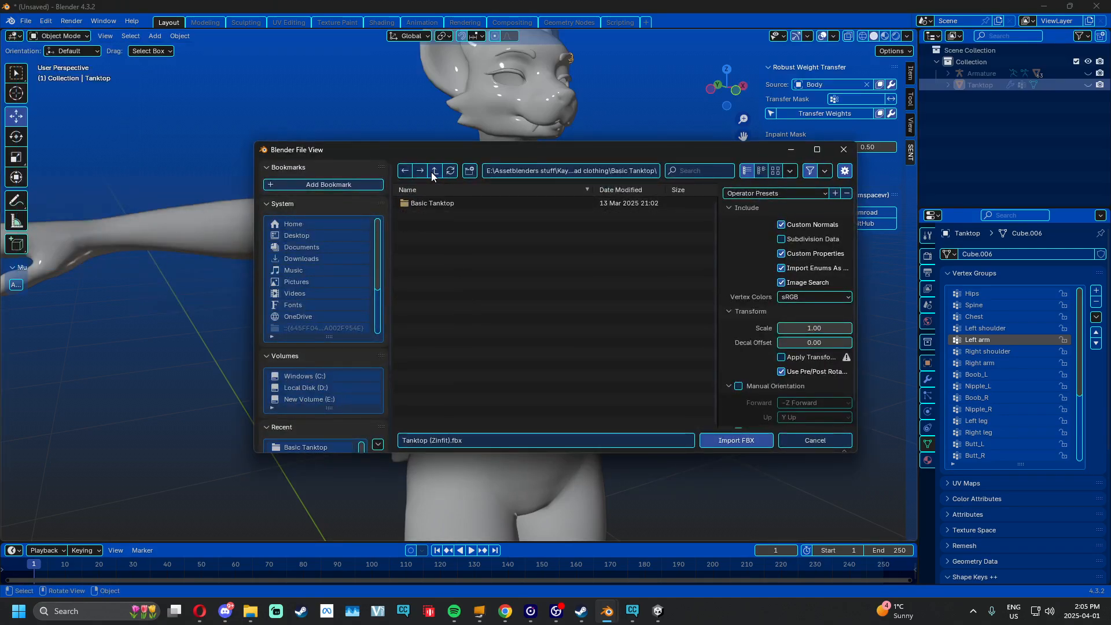
left_click(434, 171)
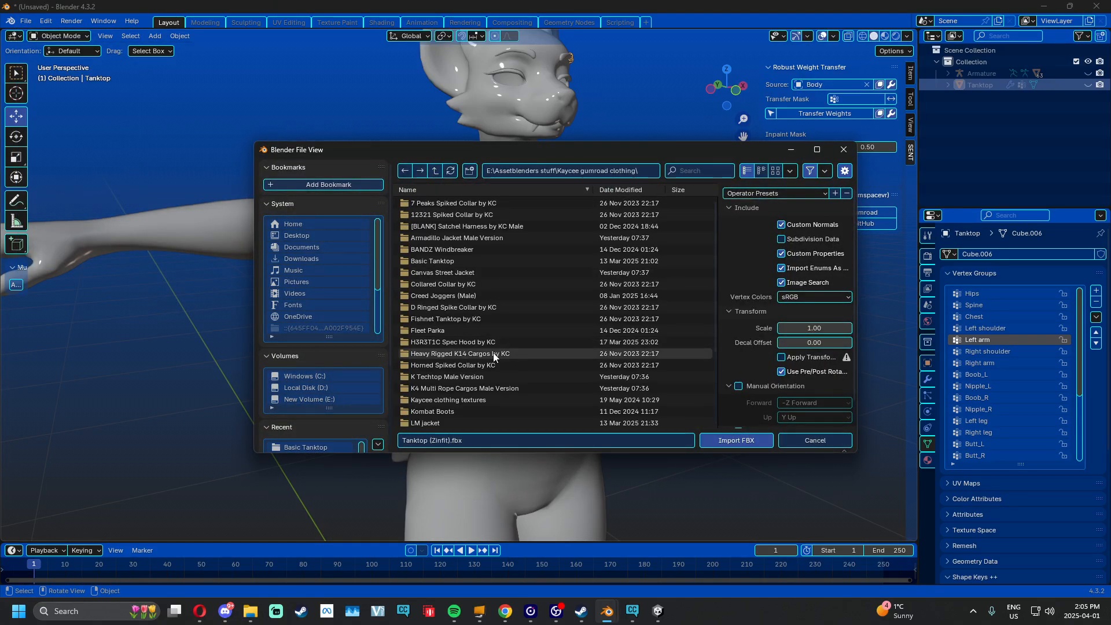
scroll(493, 353, "down", 3)
scroll(493, 352, "down", 2)
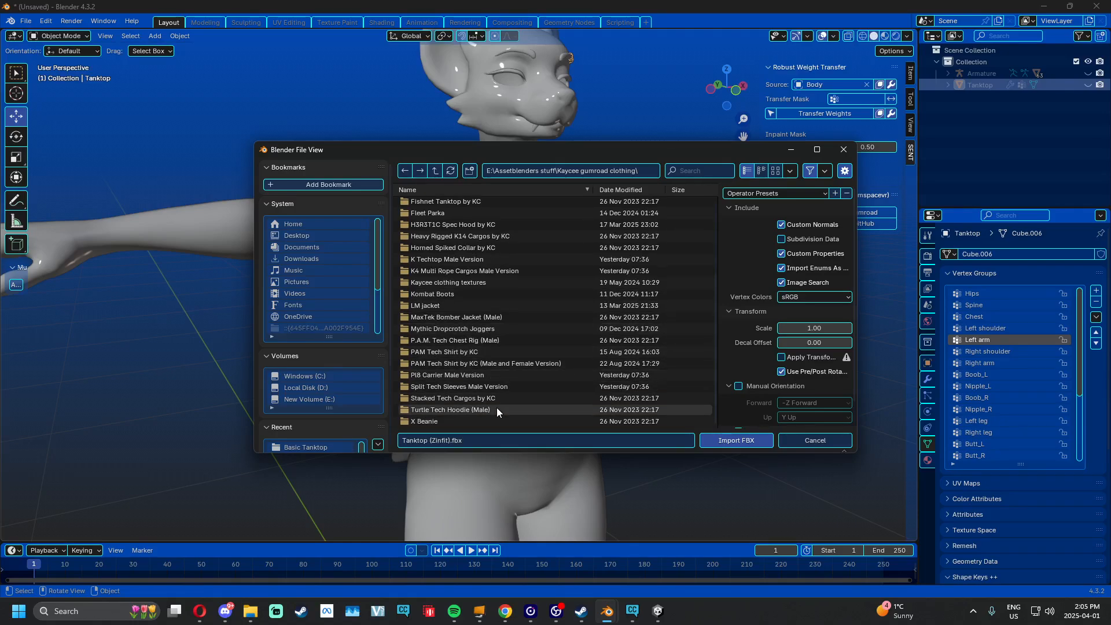
scroll(491, 370, "up", 4)
double_click(440, 305)
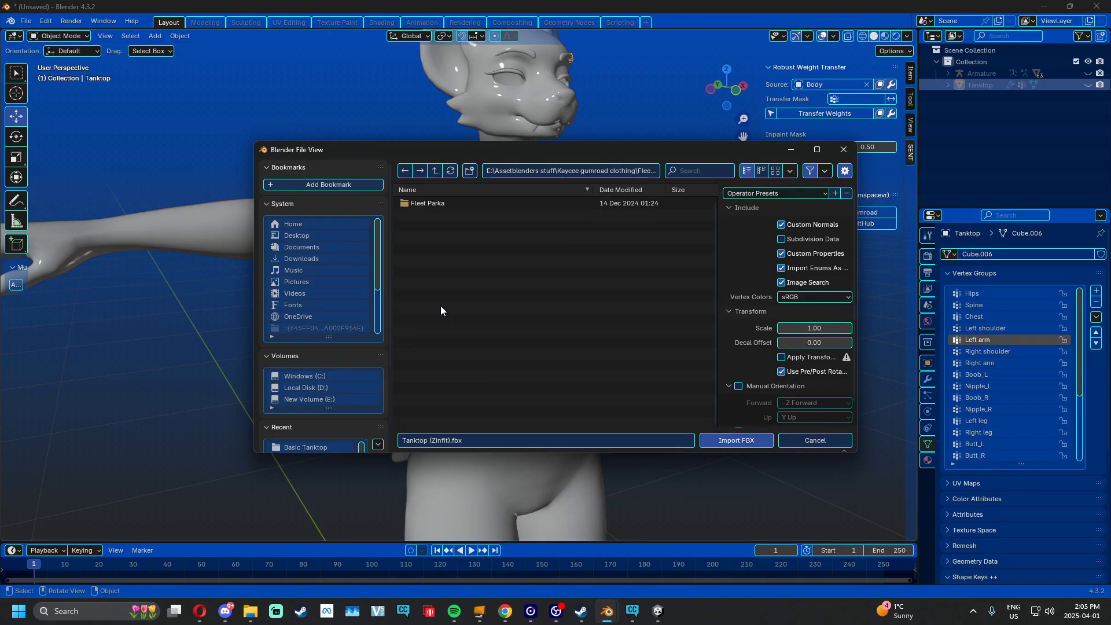
double_click(451, 202)
left_click(474, 214)
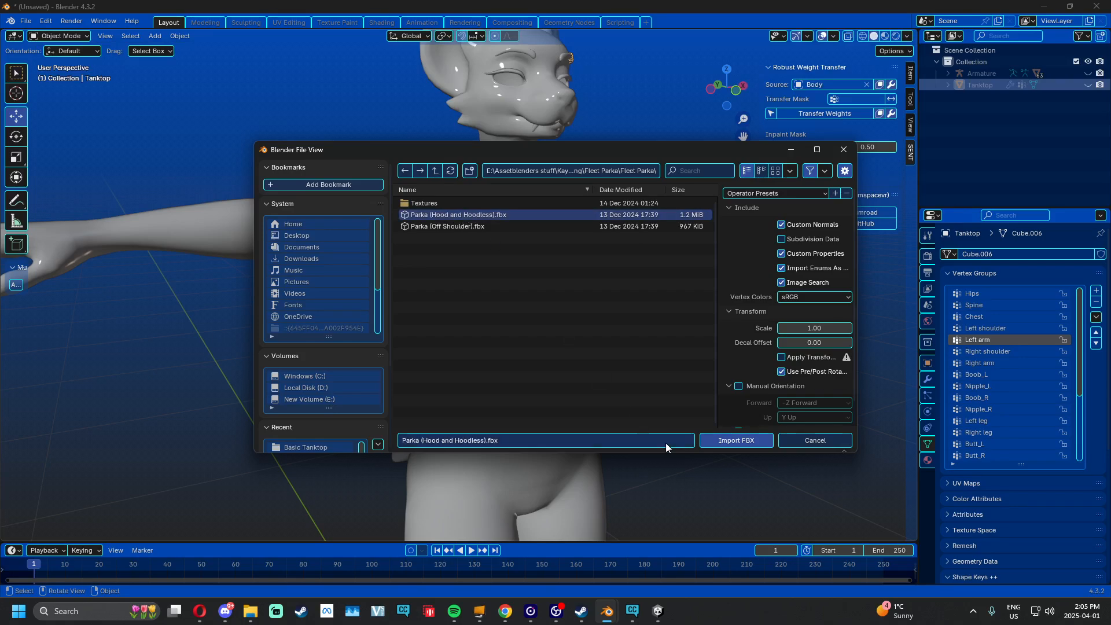
left_click(736, 440)
Rescale the imported parka's Armature.001 until the jacket roughly matches the avatar's shoulders and arms
middle_click_drag(713, 425, 570, 234)
left_click(605, 248)
key("s")
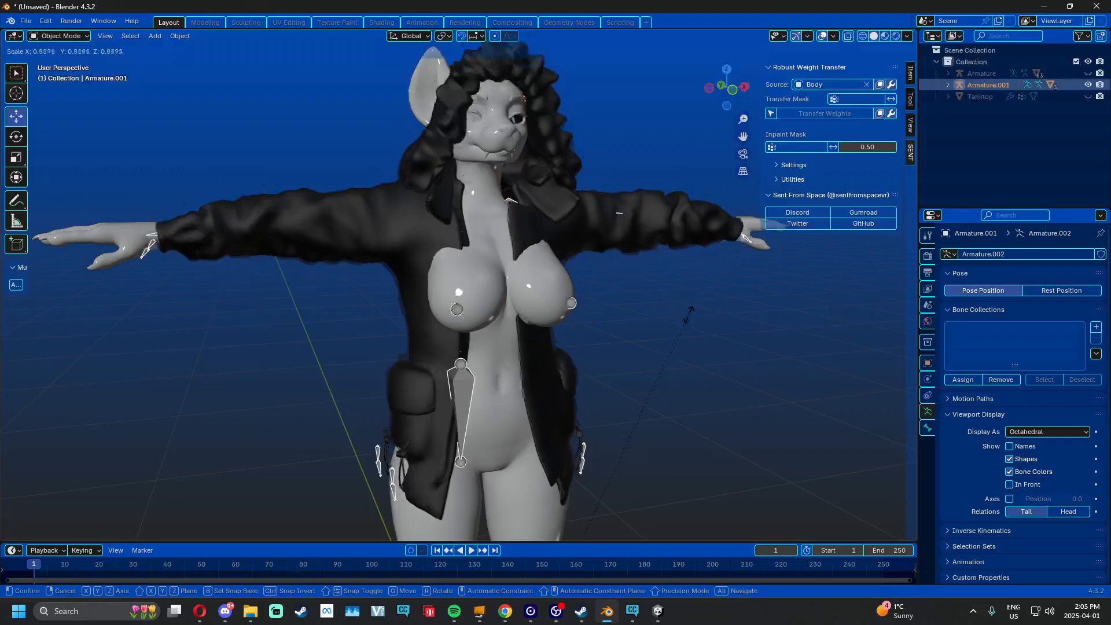
left_click(672, 358)
scroll(660, 371, "down", 1)
middle_click_drag(622, 393, 617, 321, "shift")
middle_click_drag(570, 385, 565, 320, "shift")
scroll(565, 320, "down", 1)
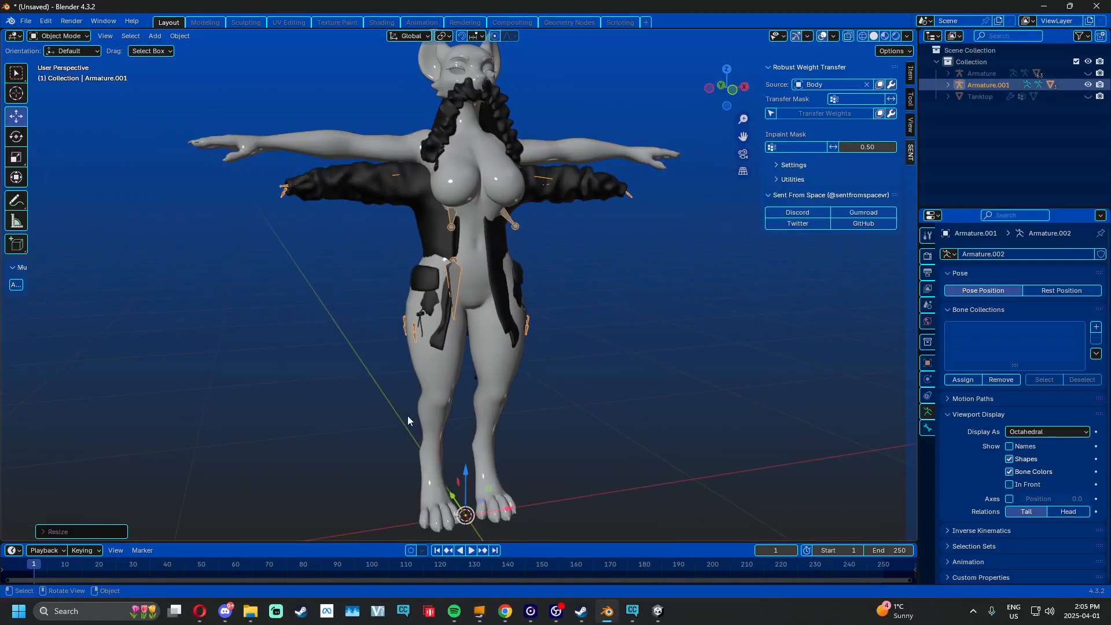
mouse_move(464, 473)
left_mouse_down()
mouse_move(462, 442)
mouse_move(467, 467)
left_mouse_up()
key("s")
left_click(680, 400)
scroll(474, 346, "up", 2)
middle_click_drag(502, 250, 497, 342, "shift")
middle_click_drag(544, 167, 474, 263, "shift")
middle_click_drag(474, 263, 433, 261)
Delete the Jacket Hood, the other separate piece at the neck and the imported Armature.001, keeping only the Jacket mesh
left_click(400, 127)
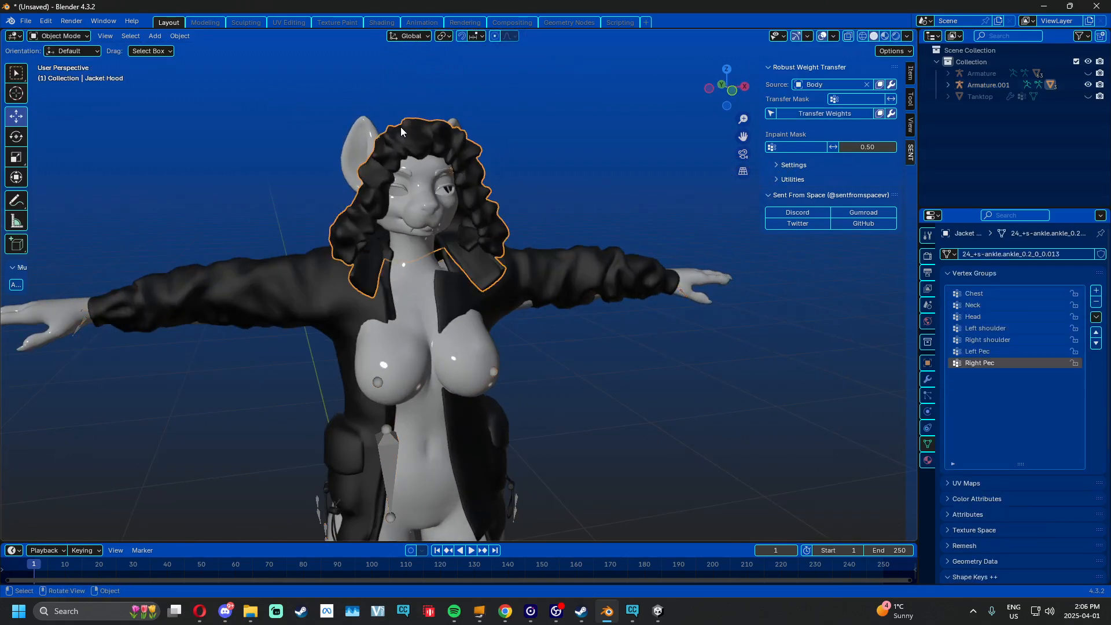
middle_click_drag(401, 127, 415, 157)
key("Delete")
middle_click_drag(415, 203, 509, 244)
left_click(457, 230)
key("Delete")
left_click(335, 442)
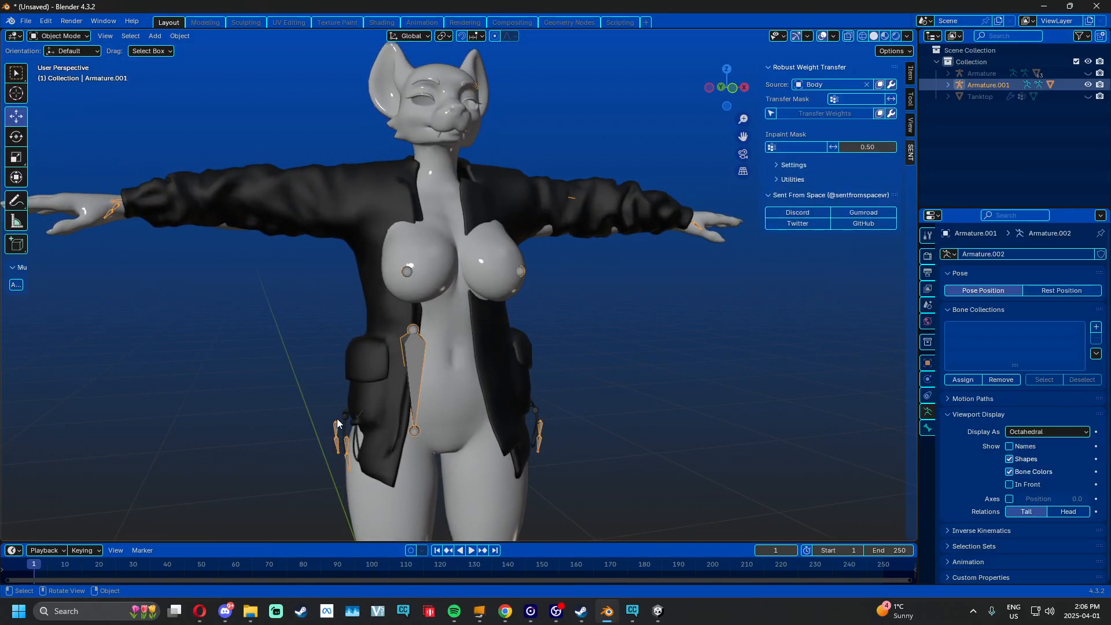
key("Delete")
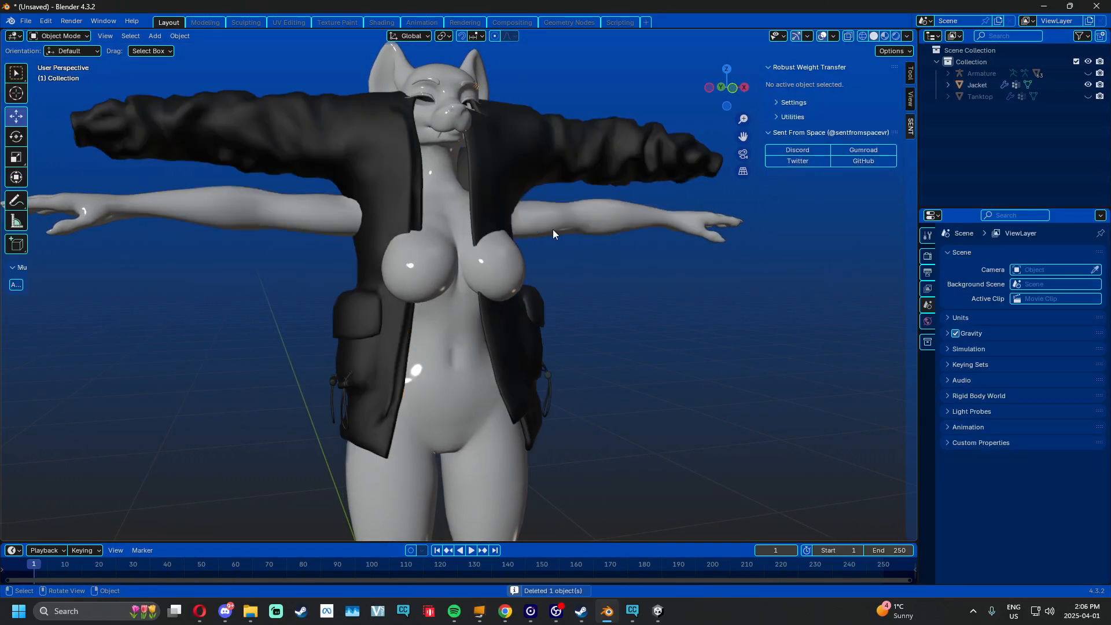
Scale the Jacket down so its sleeves line up with the avatar's arms, and switch it to Sculpt Mode
left_click(585, 134)
key("s")
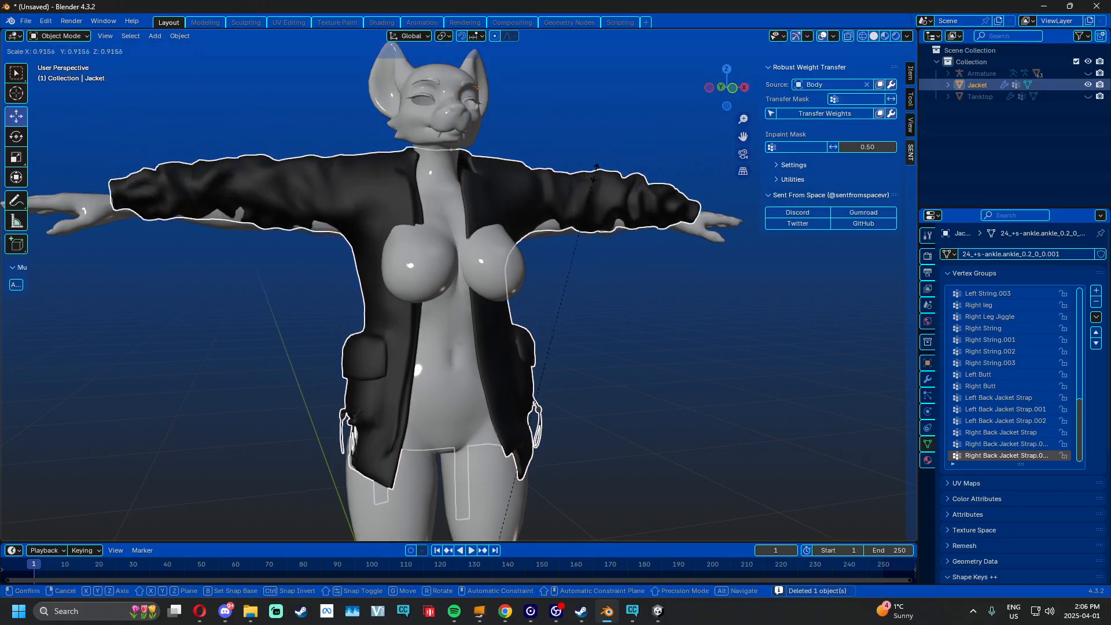
left_click(582, 210)
mouse_move(582, 209)
middle_mouse_down()
mouse_move(707, 232)
mouse_move(620, 228)
mouse_move(465, 269)
mouse_move(451, 295)
mouse_move(341, 311)
mouse_move(360, 194)
mouse_move(347, 162)
middle_mouse_up()
left_click(60, 36)
left_click(63, 78)
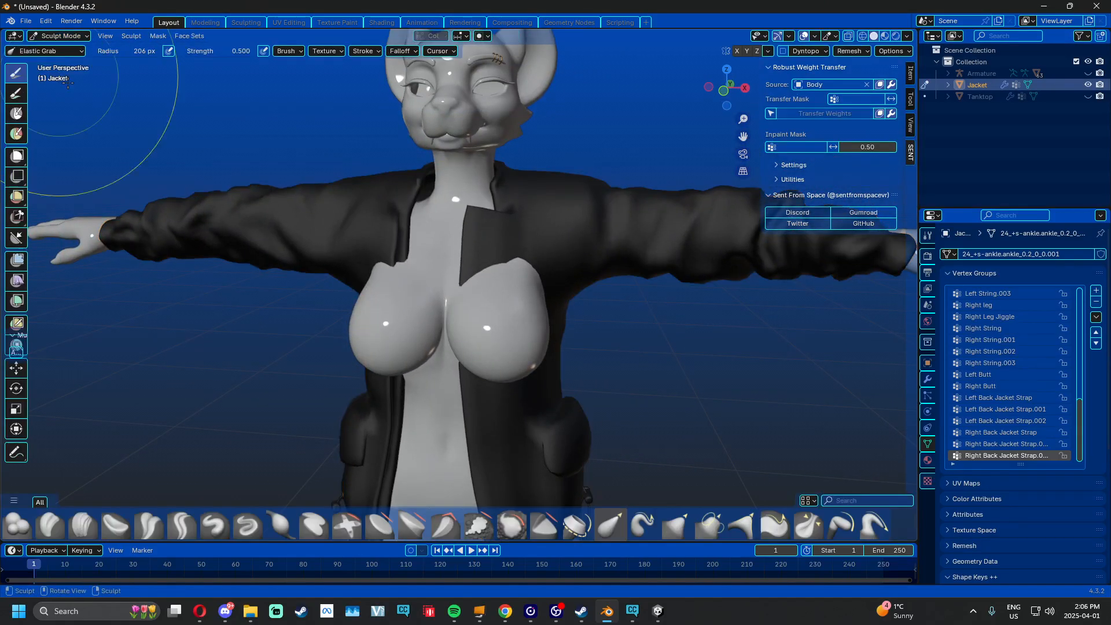
Examine how the jacket's front, sleeves and cuffs sit on the avatar's chest, arms and hands
middle_click_drag(430, 189, 443, 244, "shift")
mouse_move(469, 281)
middle_mouse_down()
mouse_move(622, 240)
mouse_move(359, 326)
middle_mouse_up()
middle_click_drag(459, 254, 358, 405)
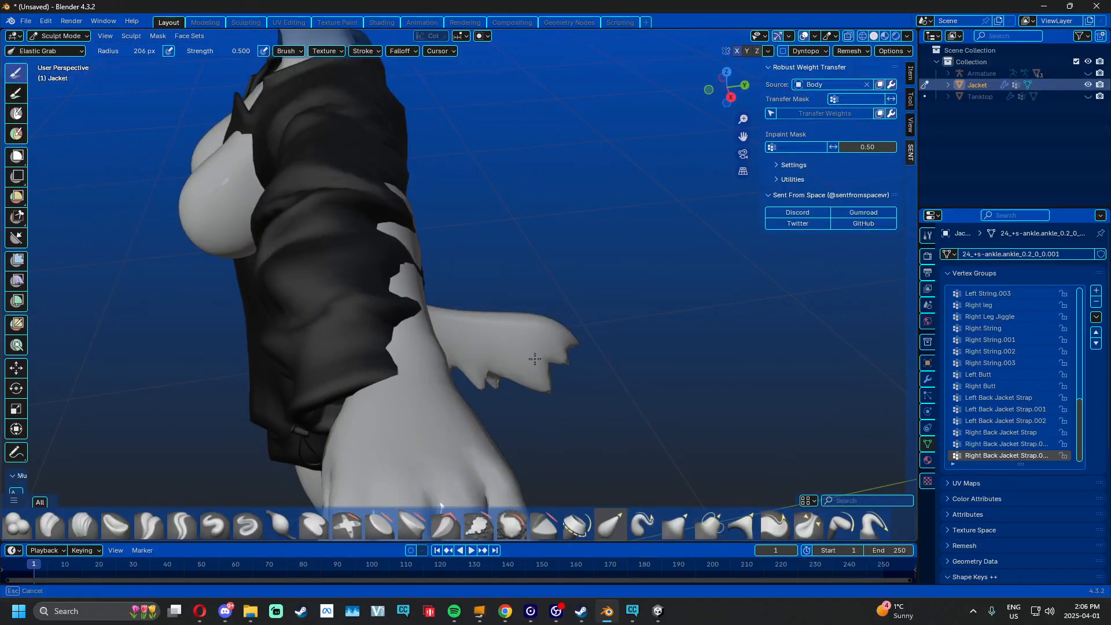
middle_click_drag(352, 358, 457, 315)
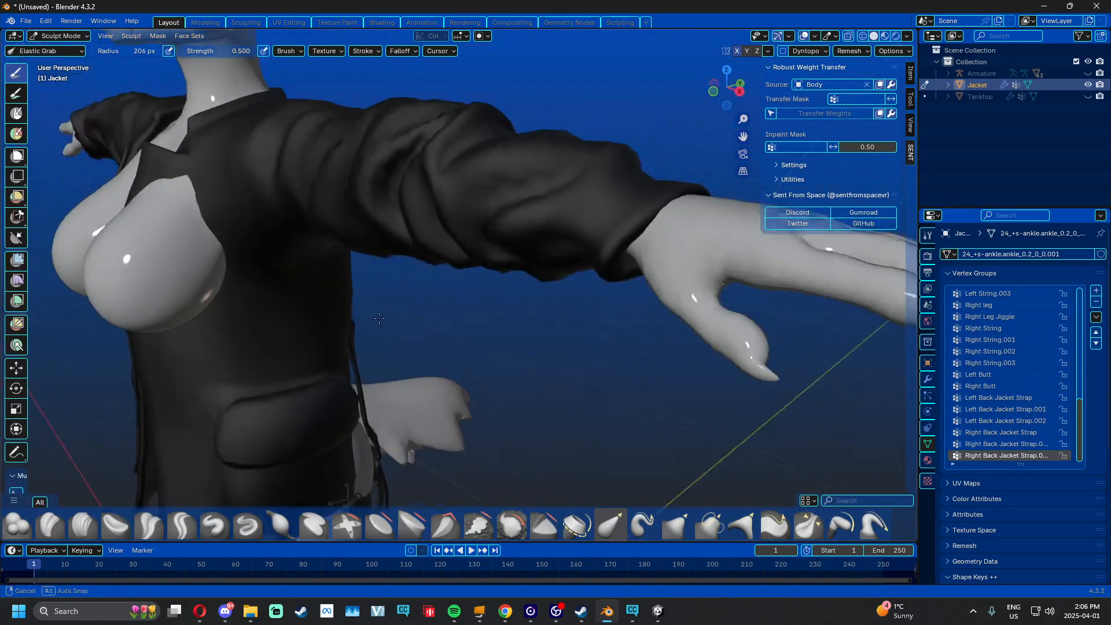
middle_click_drag(521, 255, 400, 237, "shift")
scroll(400, 237, "up", 2)
scroll(332, 273, "up", 2)
middle_click_drag(521, 225, 252, 271, "shift")
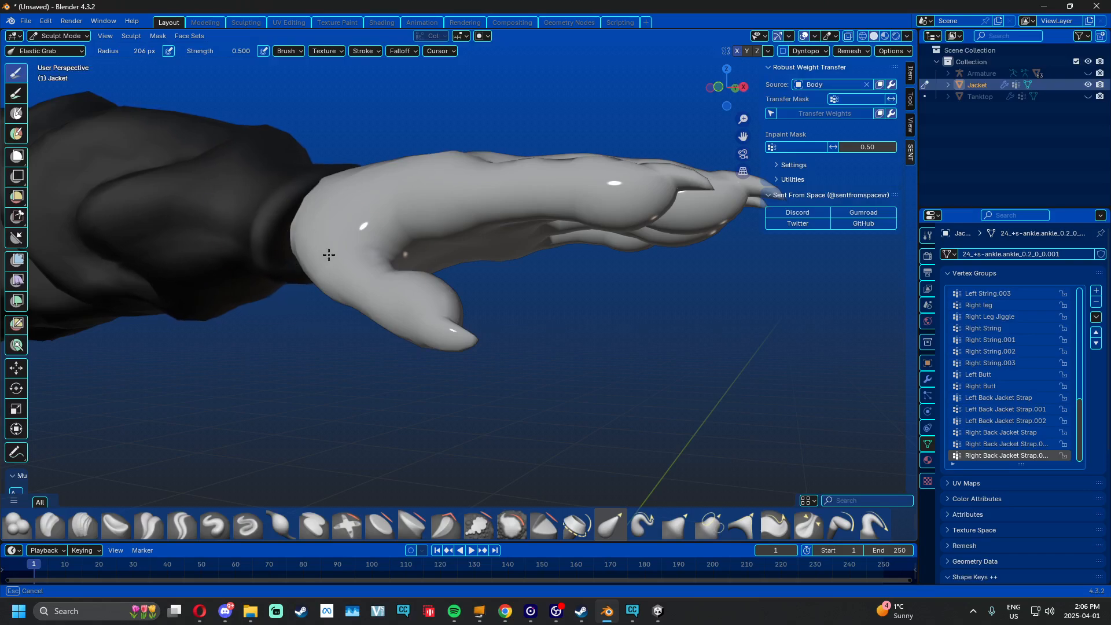
middle_click_drag(329, 255, 385, 336)
mouse_move(417, 296)
middle_mouse_down()
mouse_move(428, 149)
mouse_move(405, 174)
mouse_move(247, 231)
mouse_move(322, 272)
mouse_move(298, 326)
middle_mouse_up()
middle_click_drag(275, 250, 263, 333)
Set the Elastic Grab brush radius to 150 px and show the jacket's lower back and straps in wireframe
mouse_move(284, 375)
middle_mouse_down()
mouse_move(367, 293)
mouse_move(471, 434)
mouse_move(571, 248)
mouse_move(444, 363)
mouse_move(347, 398)
mouse_move(360, 372)
mouse_move(461, 379)
mouse_move(463, 362)
middle_mouse_up()
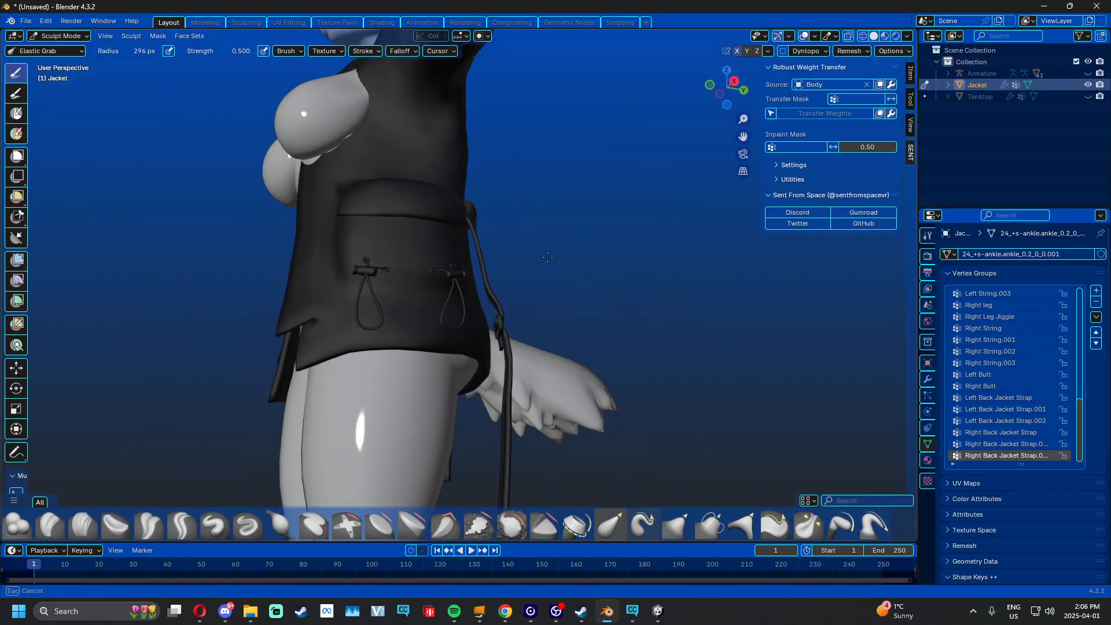
mouse_move(547, 257)
middle_mouse_down()
mouse_move(363, 255)
mouse_move(322, 185)
mouse_move(476, 329)
mouse_move(377, 308)
mouse_move(263, 353)
mouse_move(186, 307)
mouse_move(174, 248)
mouse_move(315, 314)
mouse_move(451, 347)
mouse_move(359, 288)
mouse_move(457, 313)
mouse_move(434, 303)
mouse_move(397, 216)
mouse_move(371, 307)
middle_mouse_up()
right_click(405, 357)
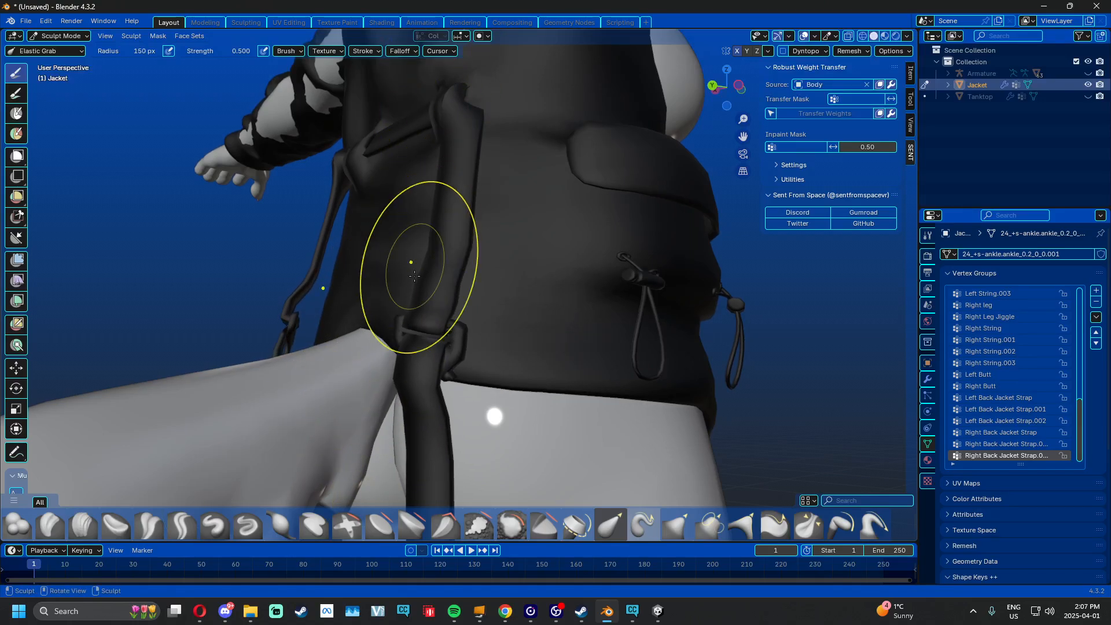
mouse_move(414, 276)
middle_mouse_down()
mouse_move(397, 360)
mouse_move(448, 301)
mouse_move(347, 417)
mouse_move(456, 372)
mouse_move(430, 302)
middle_mouse_up()
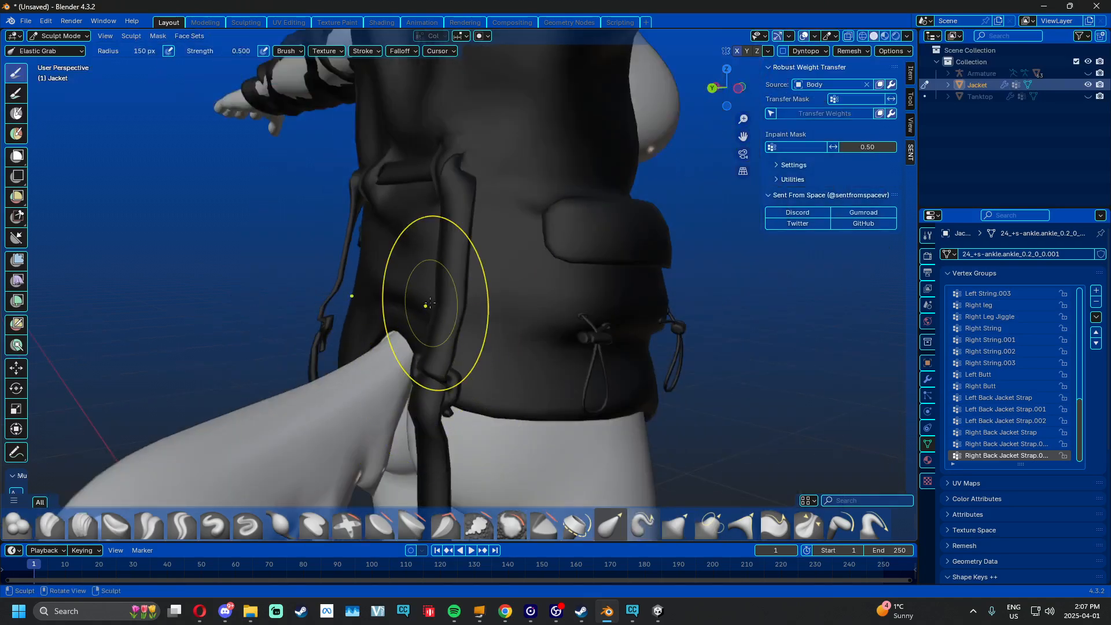
left_click(337, 307)
mouse_move(338, 307)
middle_mouse_down("shift")
mouse_move(325, 363)
mouse_move(272, 355)
middle_mouse_up("shift")
Set the Elastic Grab brush radius to 184 px and return the viewport to solid shading
right_click(266, 354)
right_click(237, 319)
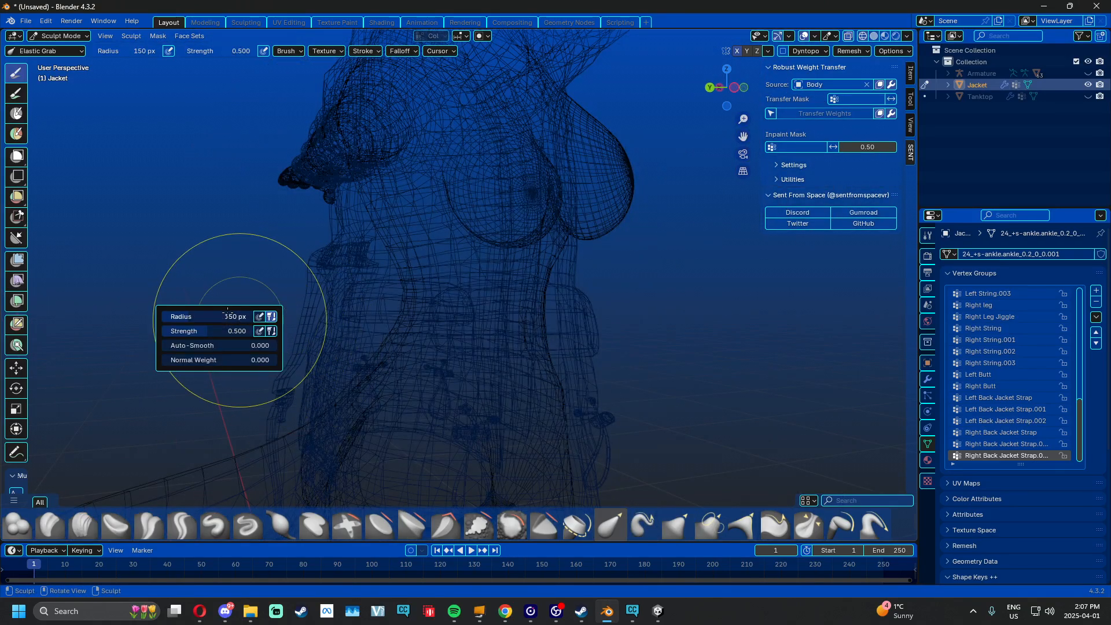
left_click_drag(228, 313, 234, 314)
middle_click_drag(307, 294, 276, 317, "shift")
key("z")
left_click(330, 310)
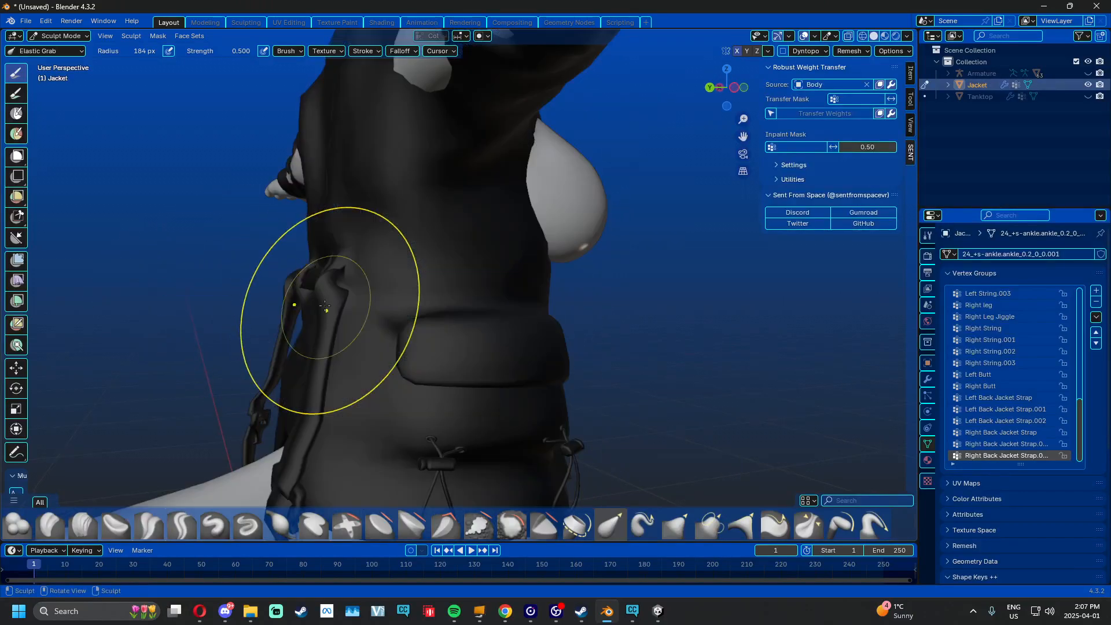
Adjust the jacket's lower back and straps around the base of the tail with the Elastic Grab brush
middle_click_drag(463, 307, 522, 310)
left_click_drag(522, 310, 524, 311)
mouse_move(526, 312)
middle_mouse_down()
mouse_move(489, 318)
mouse_move(534, 250)
middle_mouse_up()
mouse_move(475, 289)
middle_mouse_down()
mouse_move(413, 307)
mouse_move(409, 354)
middle_mouse_up()
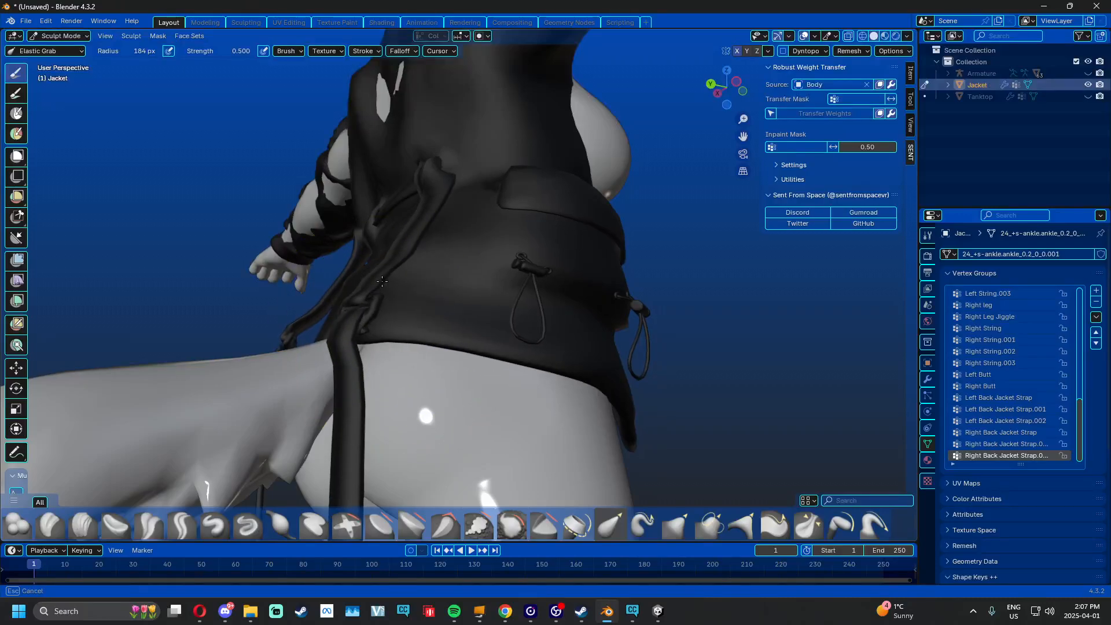
left_click_drag(382, 281, 391, 283)
mouse_move(391, 282)
middle_mouse_down()
mouse_move(570, 308)
mouse_move(518, 452)
middle_mouse_up()
scroll(472, 315, "down", 3)
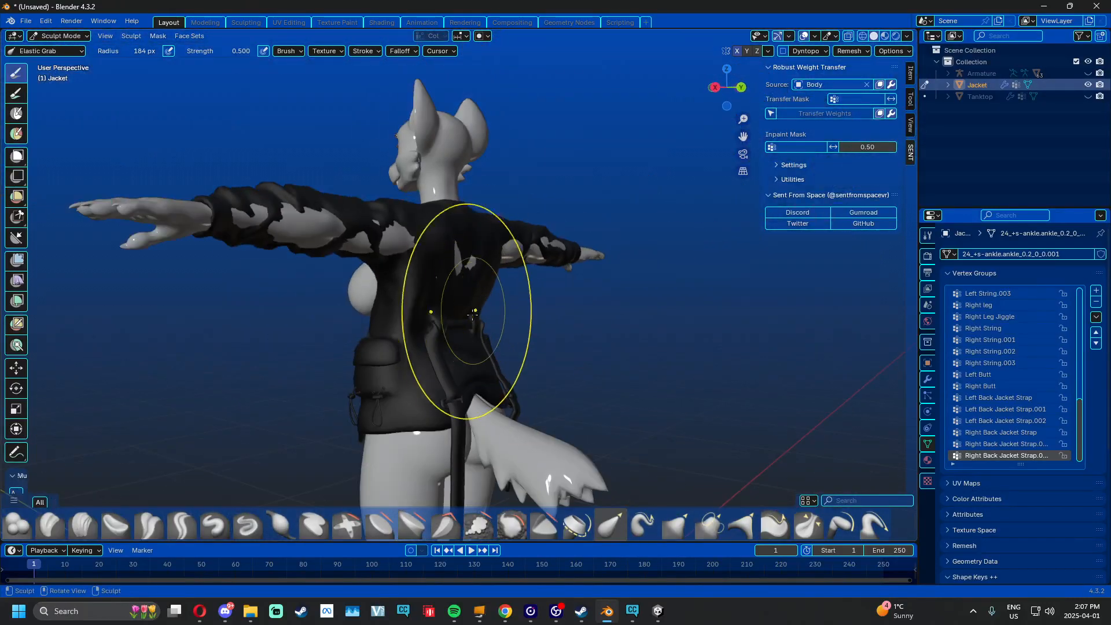
Switch to the Draw brush and build up the jacket's upper back where the body pokes through
mouse_move(330, 265)
middle_mouse_down()
mouse_move(464, 277)
mouse_move(370, 272)
middle_mouse_up()
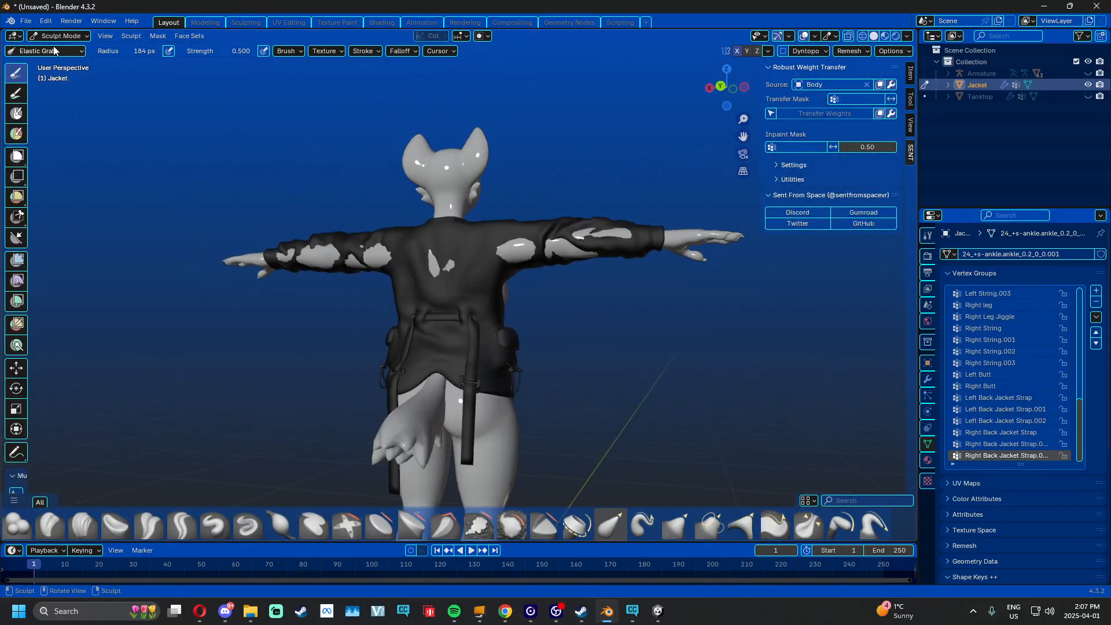
left_click(53, 51)
left_click(407, 104)
scroll(431, 248, "up", 4)
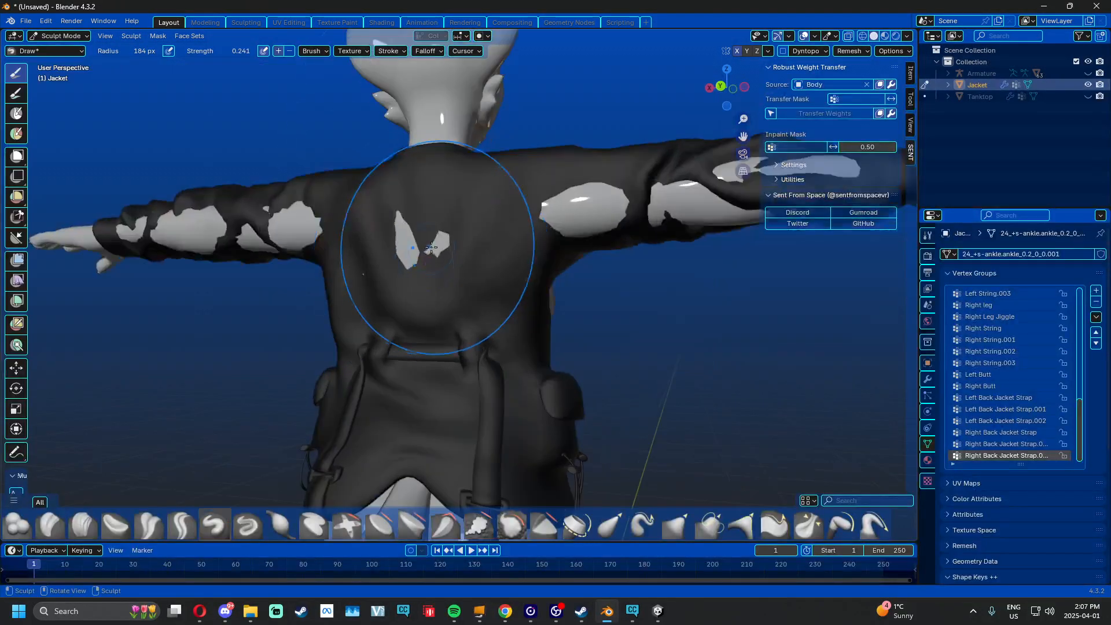
middle_click_drag(544, 229, 377, 206)
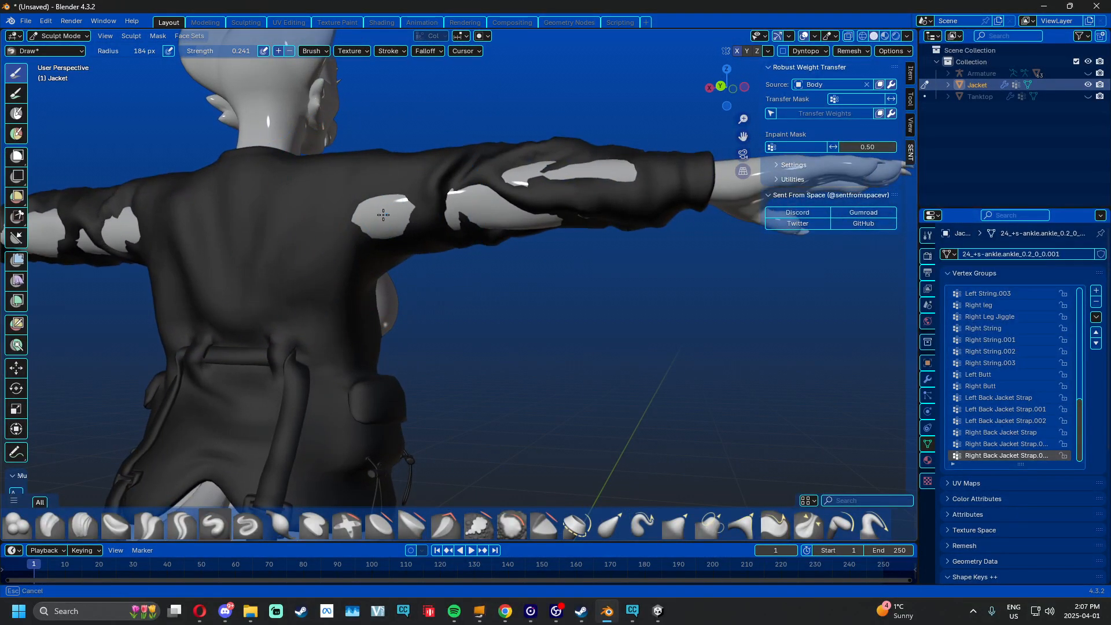
Build up the jacket's right sleeve with the Draw brush to cover the arm poking through at the back and underside
scroll(347, 209, "up", 2)
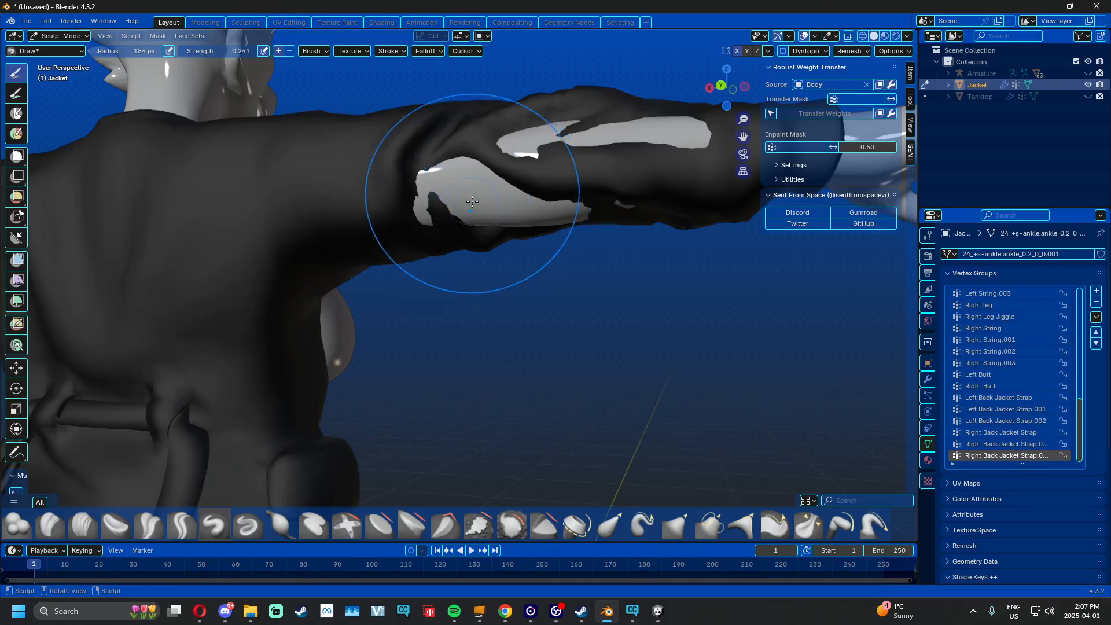
scroll(473, 201, "down", 2)
mouse_move(415, 168)
middle_mouse_down()
mouse_move(405, 179)
mouse_move(377, 157)
mouse_move(371, 267)
mouse_move(396, 237)
middle_mouse_up()
scroll(405, 229, "up", 2)
mouse_move(541, 154)
left_mouse_down()
mouse_move(388, 206)
mouse_move(443, 183)
mouse_move(325, 176)
left_mouse_up()
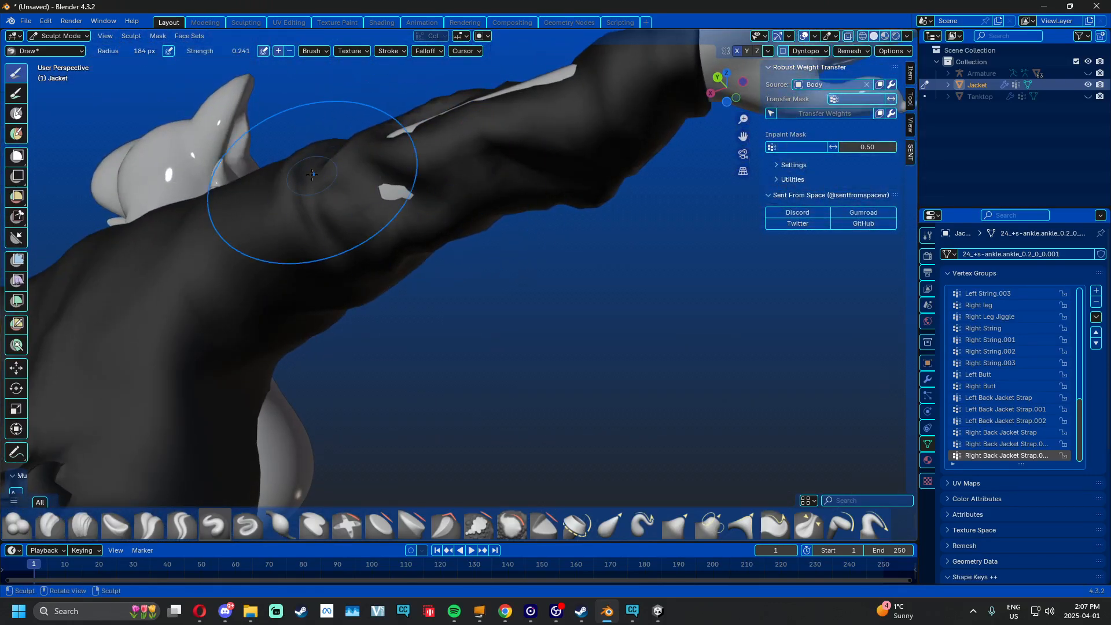
mouse_move(433, 174)
middle_mouse_down()
mouse_move(435, 209)
mouse_move(470, 275)
middle_mouse_up()
left_click_drag(392, 303, 629, 303)
middle_click_drag(484, 302, 295, 284)
scroll(313, 278, "down", 2)
middle_click_drag(509, 190, 429, 173)
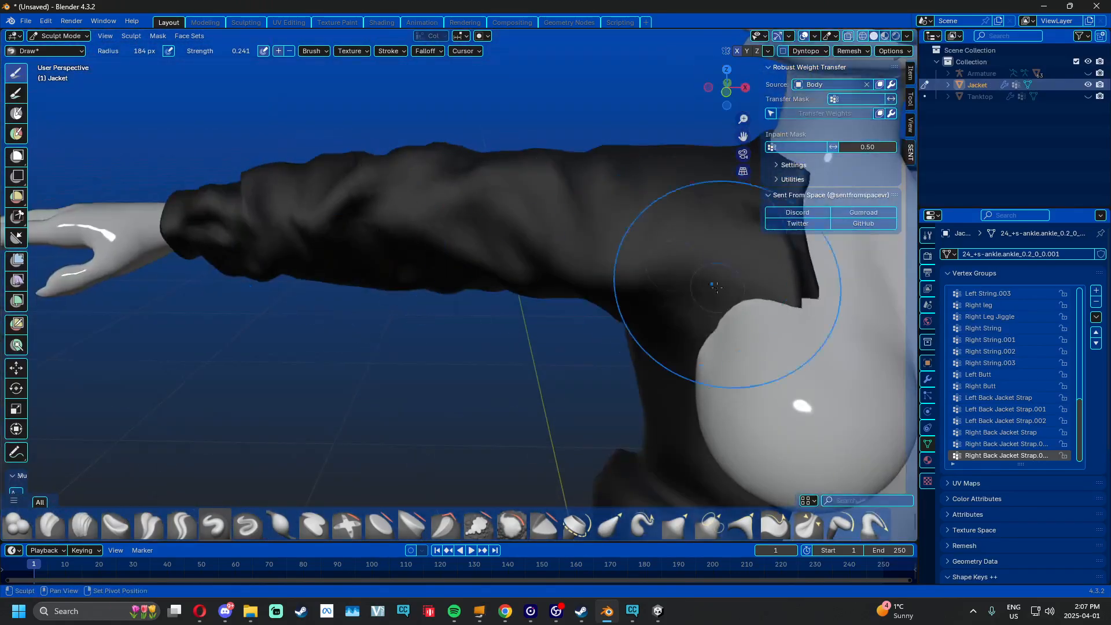
Switch to the Elastic Grab brush and adjust the jacket's front opening across the upper chest
middle_click_drag(717, 285, 452, 231, "shift")
scroll(521, 240, "down", 3)
middle_click_drag(585, 269, 419, 379, "shift")
scroll(327, 259, "up", 3)
scroll(441, 265, "down", 4)
scroll(441, 265, "up", 3)
left_click(42, 50)
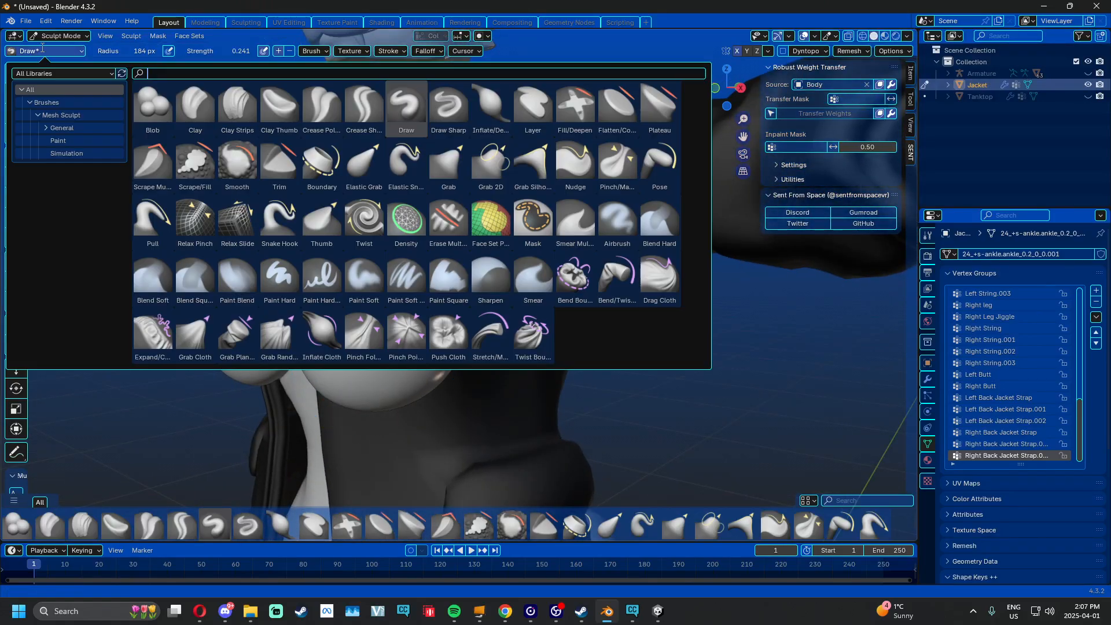
left_click(376, 165)
mouse_move(359, 307)
middle_mouse_down()
mouse_move(422, 315)
mouse_move(438, 278)
middle_mouse_up()
left_click_drag(424, 236, 614, 245)
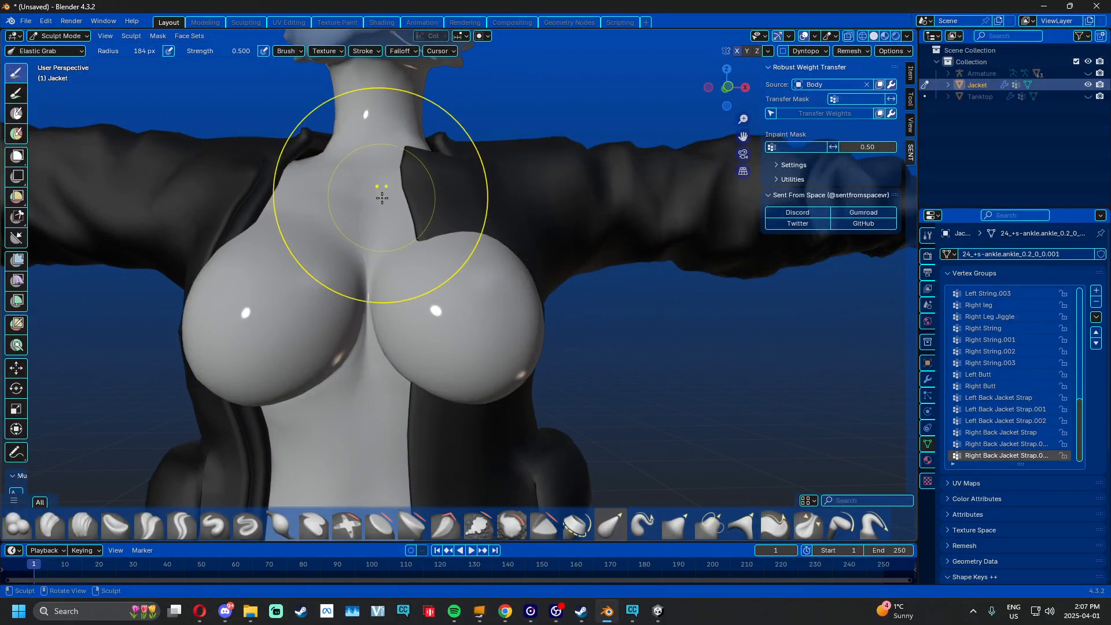
Pull the jacket's front edges outward around the breasts with the Elastic Grab brush
mouse_move(380, 193)
middle_mouse_down()
mouse_move(486, 223)
mouse_move(509, 211)
mouse_move(496, 281)
mouse_move(426, 306)
middle_mouse_up()
left_click_drag(426, 306, 658, 274)
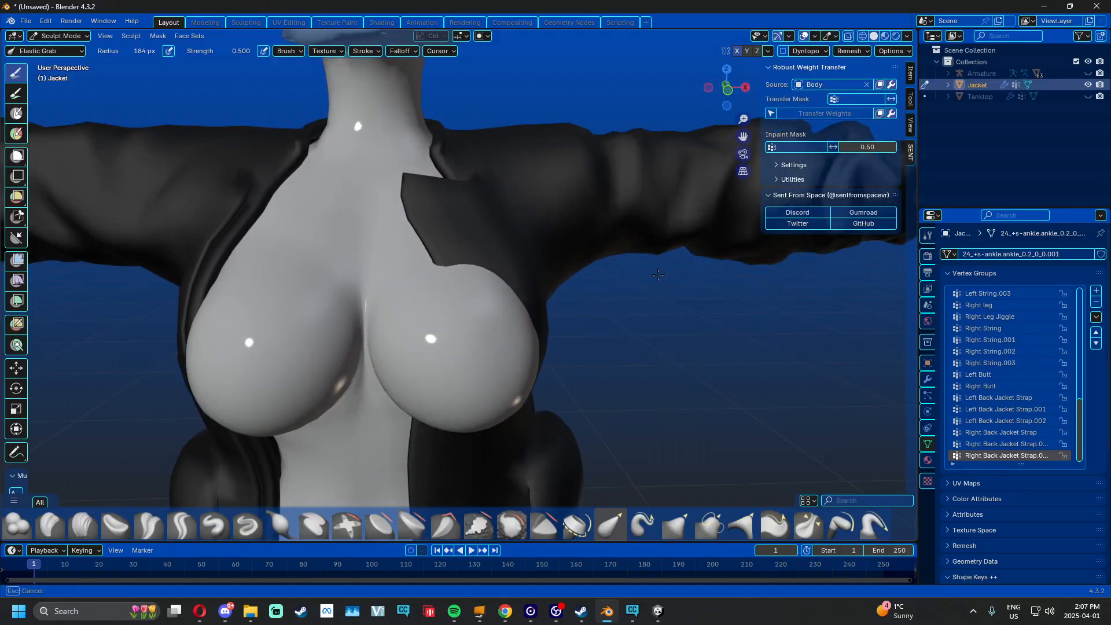
mouse_move(470, 309)
middle_mouse_down()
mouse_move(496, 347)
mouse_move(322, 355)
middle_mouse_up()
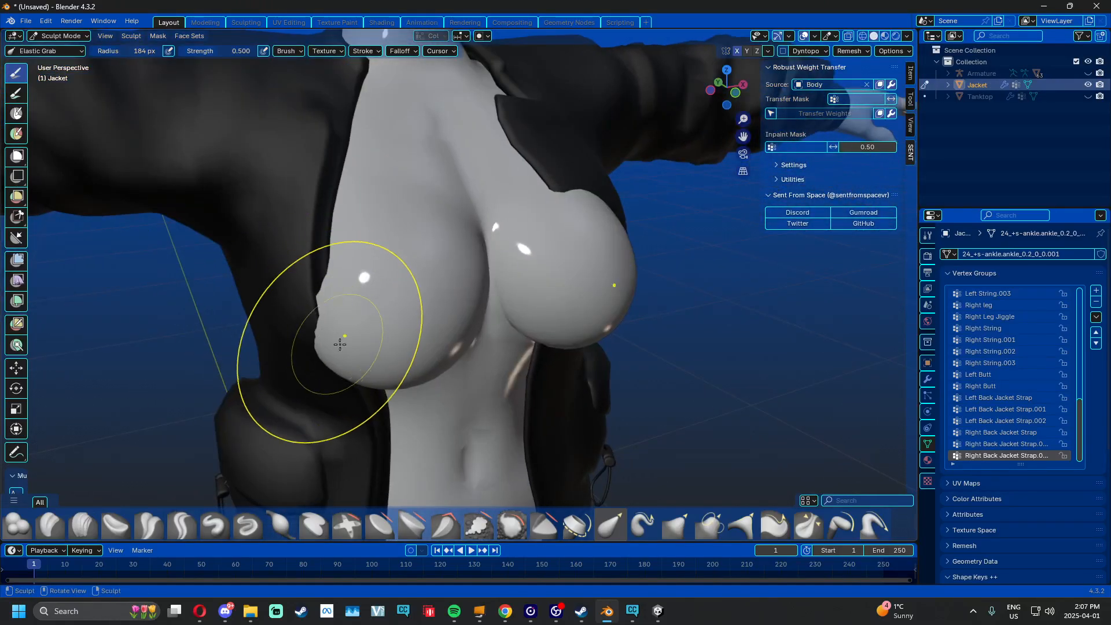
mouse_move(322, 355)
left_mouse_down()
mouse_move(298, 360)
mouse_move(360, 398)
left_mouse_up()
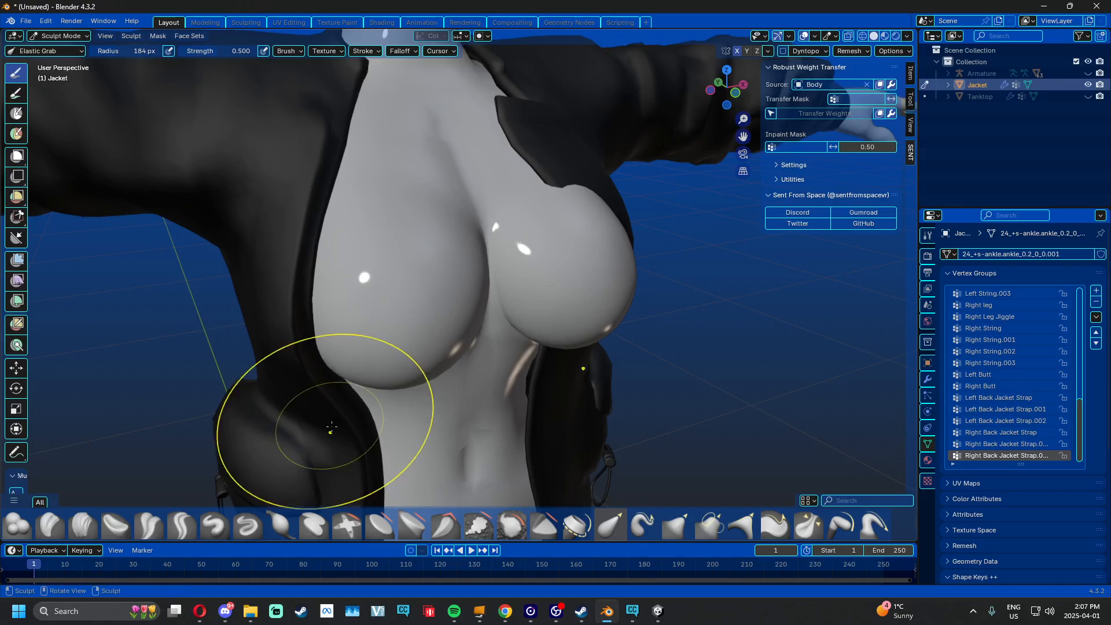
Turn off X-axis sculpt symmetry and pull the jacket's left front panel forward over the breast
mouse_move(323, 417)
middle_mouse_down()
mouse_move(429, 325)
mouse_move(500, 314)
mouse_move(443, 311)
middle_mouse_up()
left_click(738, 51)
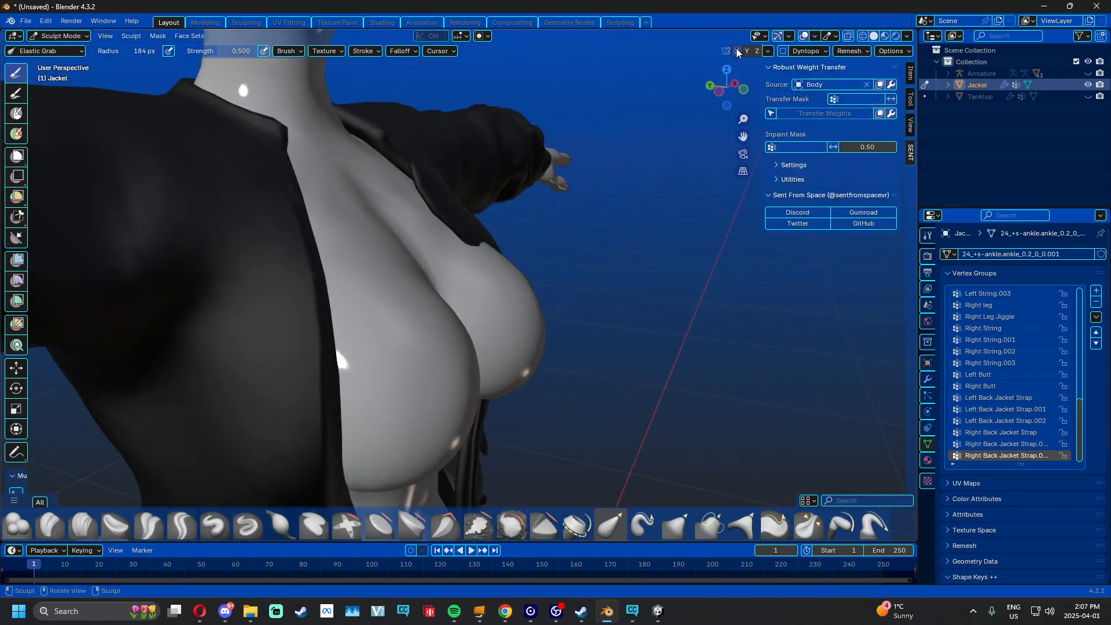
middle_click_drag(634, 183, 565, 199, "shift")
scroll(544, 211, "up", 1)
middle_click_drag(466, 257, 456, 260)
left_click_drag(456, 260, 518, 241)
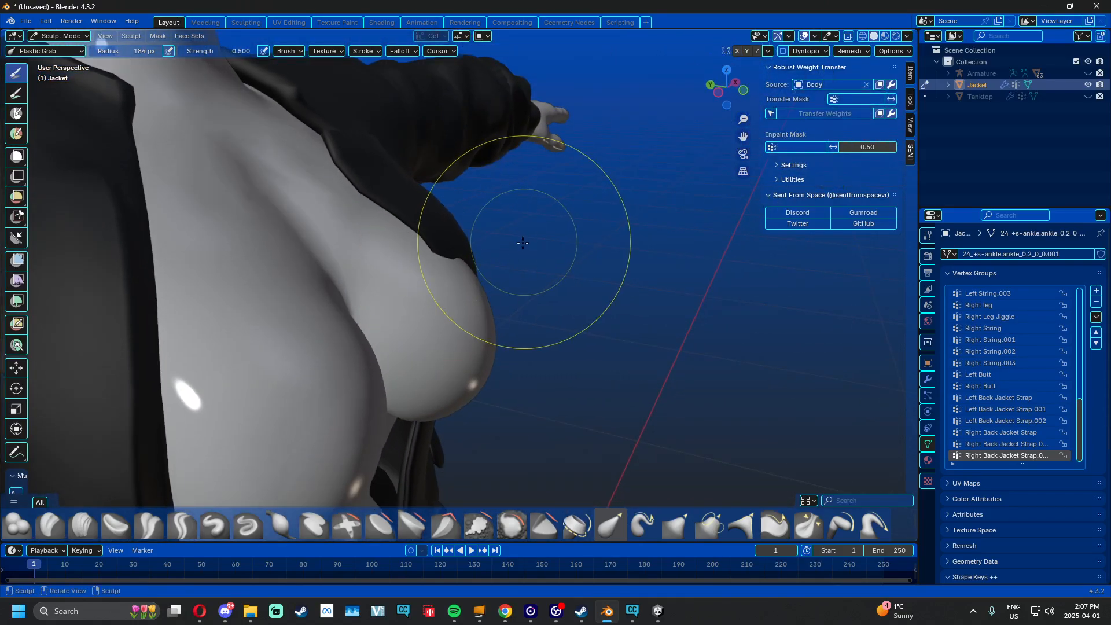
Reshape the jacket's left front panel around the outer side of the breast with the Elastic Grab brush
middle_click_drag(521, 241, 463, 231)
left_click_drag(399, 330, 579, 397)
middle_click_drag(533, 381, 459, 353)
left_click_drag(459, 353, 339, 345)
left_click_drag(388, 283, 424, 300)
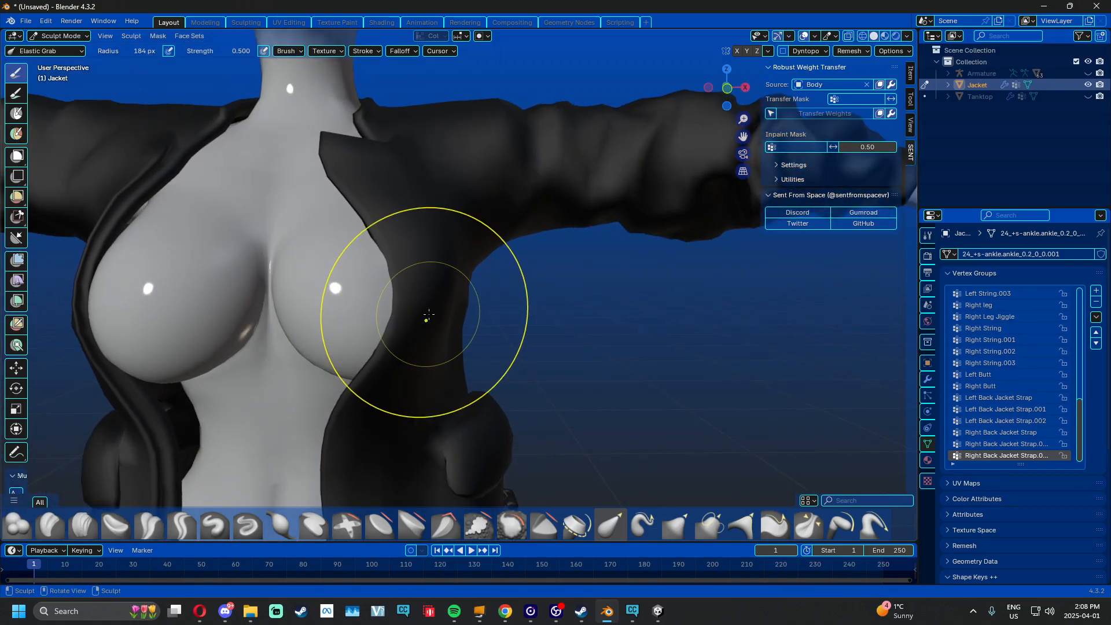
Switch to the Draw brush and build up the back of the jacket's left sleeve where the arm pokes through
middle_click_drag(429, 314, 451, 310)
scroll(404, 237, "down", 3)
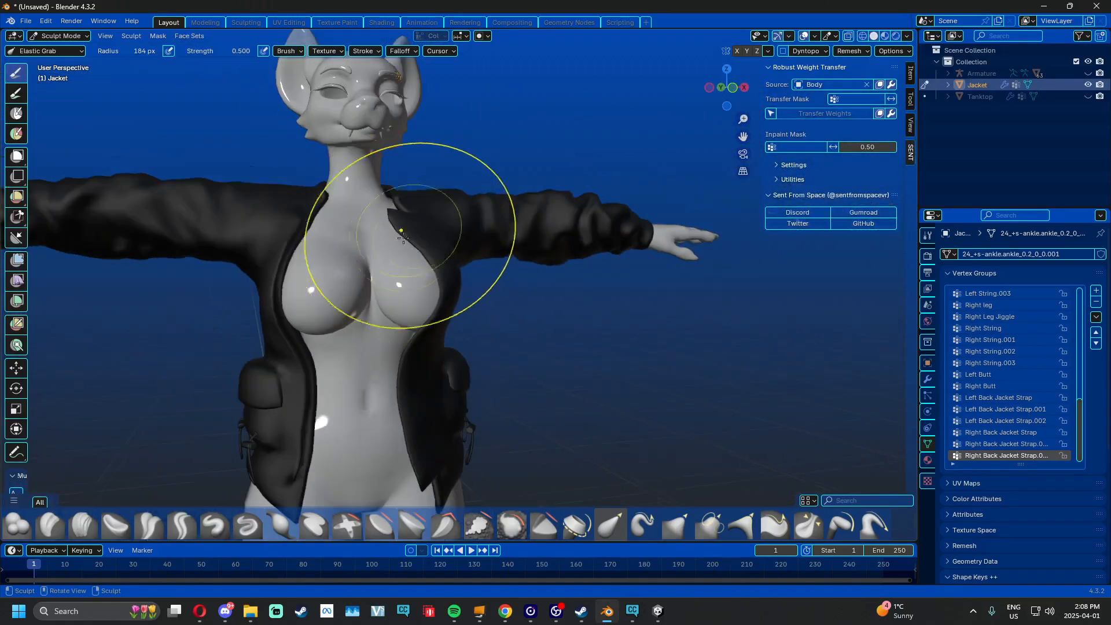
mouse_move(404, 237)
middle_mouse_down()
mouse_move(554, 253)
mouse_move(224, 145)
middle_mouse_up()
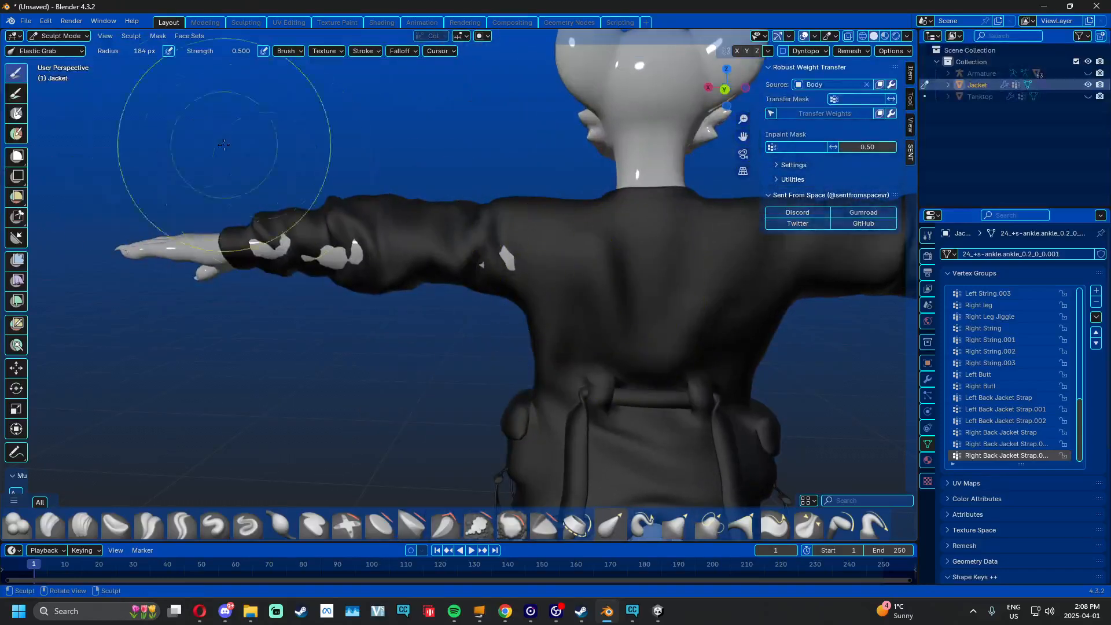
left_click(65, 51)
left_click(408, 109)
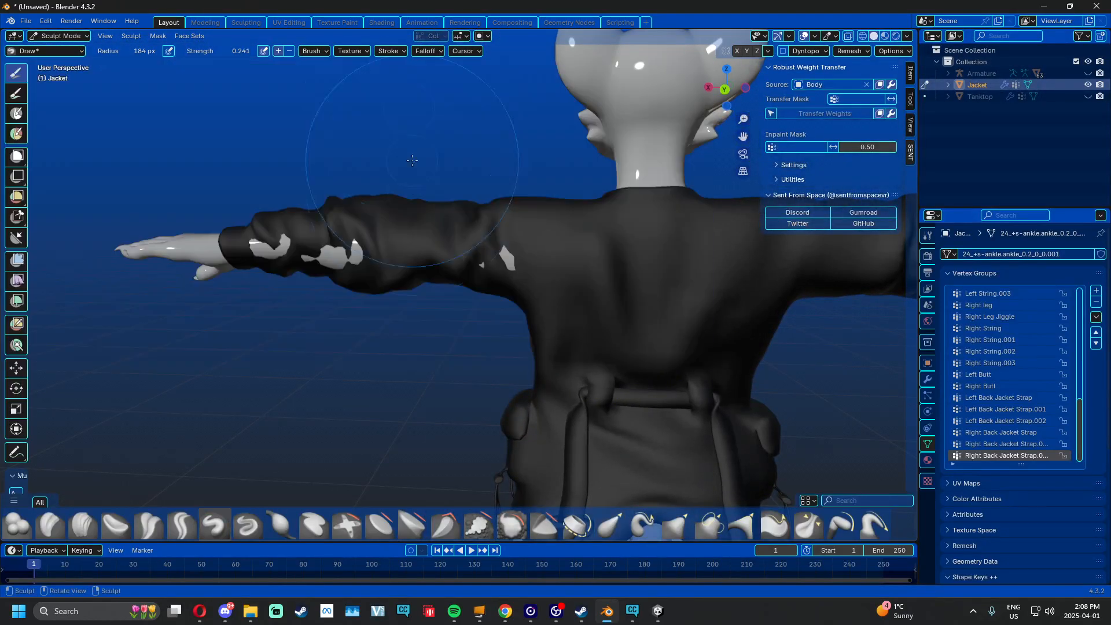
middle_click_drag(471, 203, 501, 206)
scroll(521, 232, "up", 3)
left_click_drag(534, 235, 619, 237)
left_click_drag(405, 228, 176, 230)
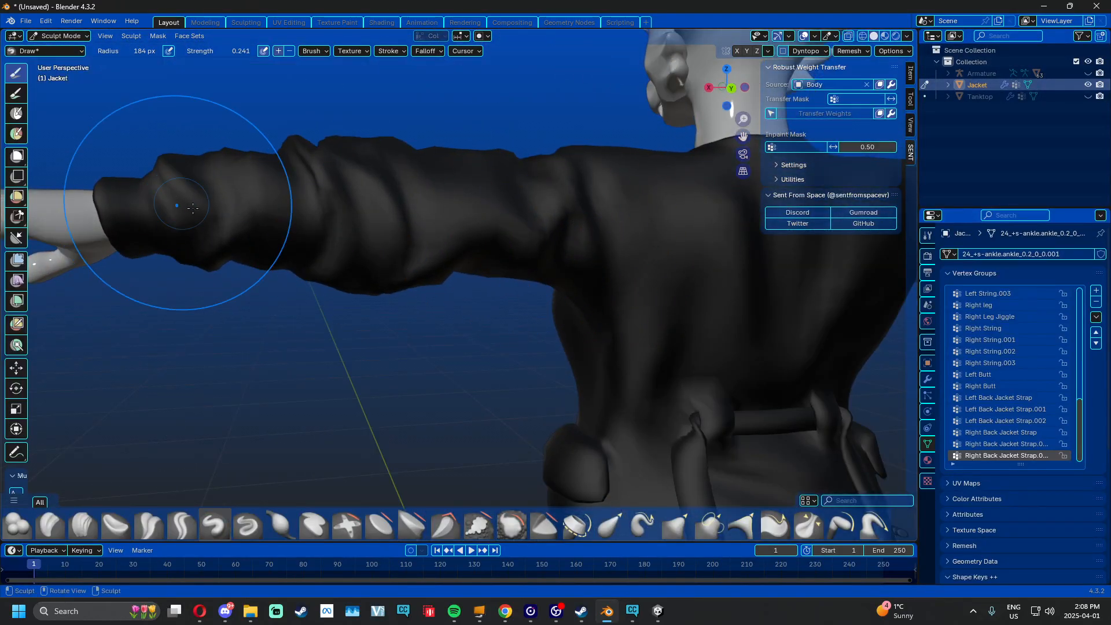
Switch to Object Mode and transfer the weights from Body to the jacket
mouse_move(198, 186)
middle_mouse_down()
mouse_move(266, 246)
mouse_move(434, 260)
mouse_move(438, 198)
mouse_move(356, 217)
middle_mouse_up()
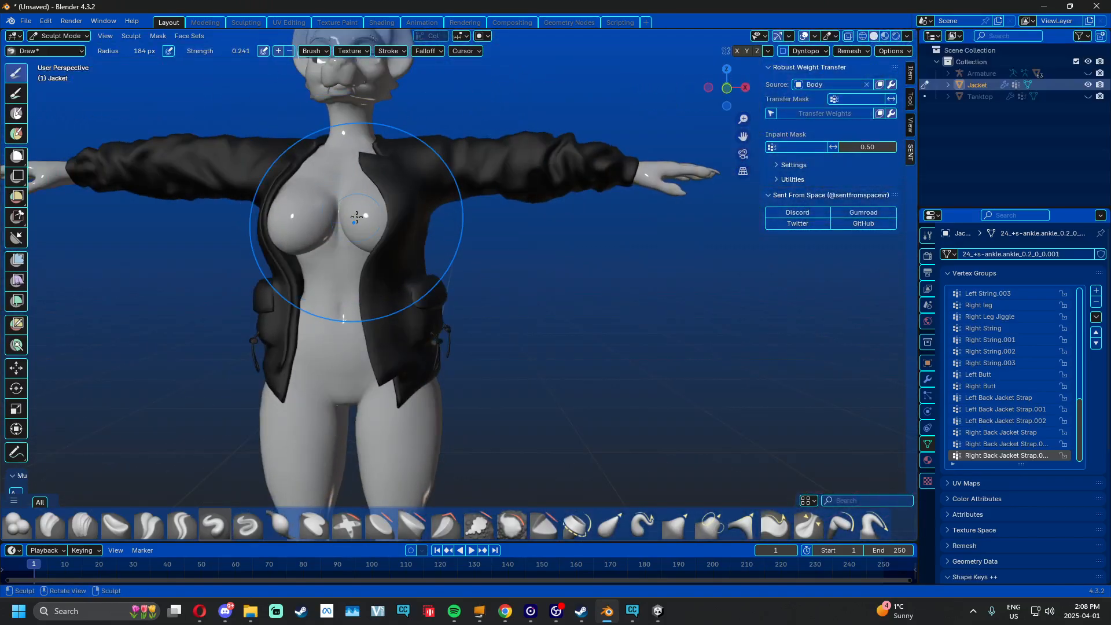
left_click(56, 38)
left_click(57, 47)
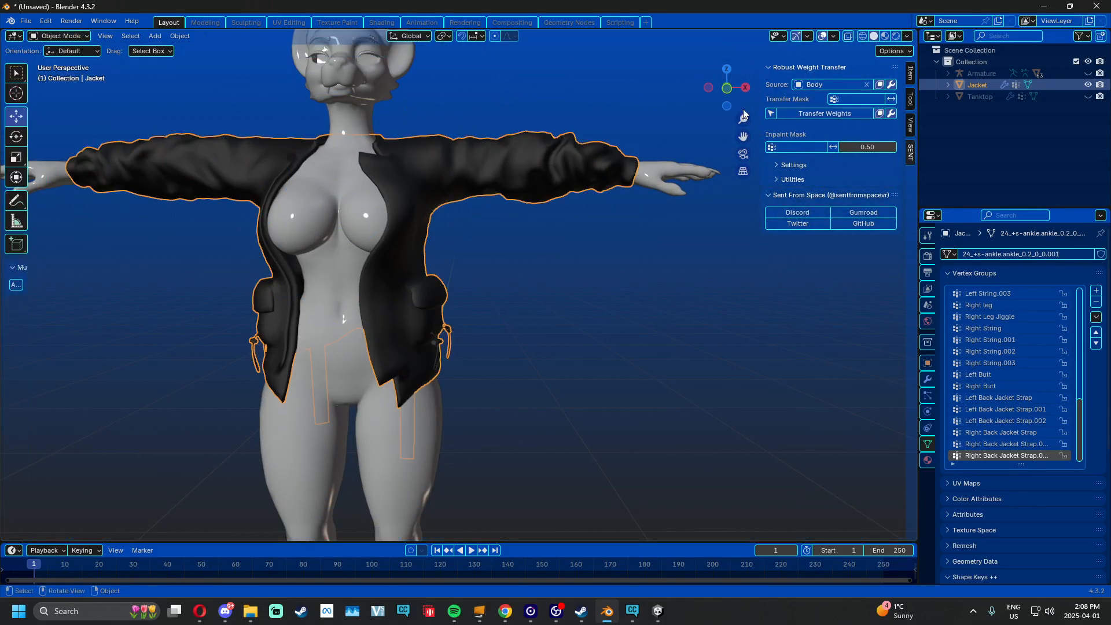
left_click(795, 115)
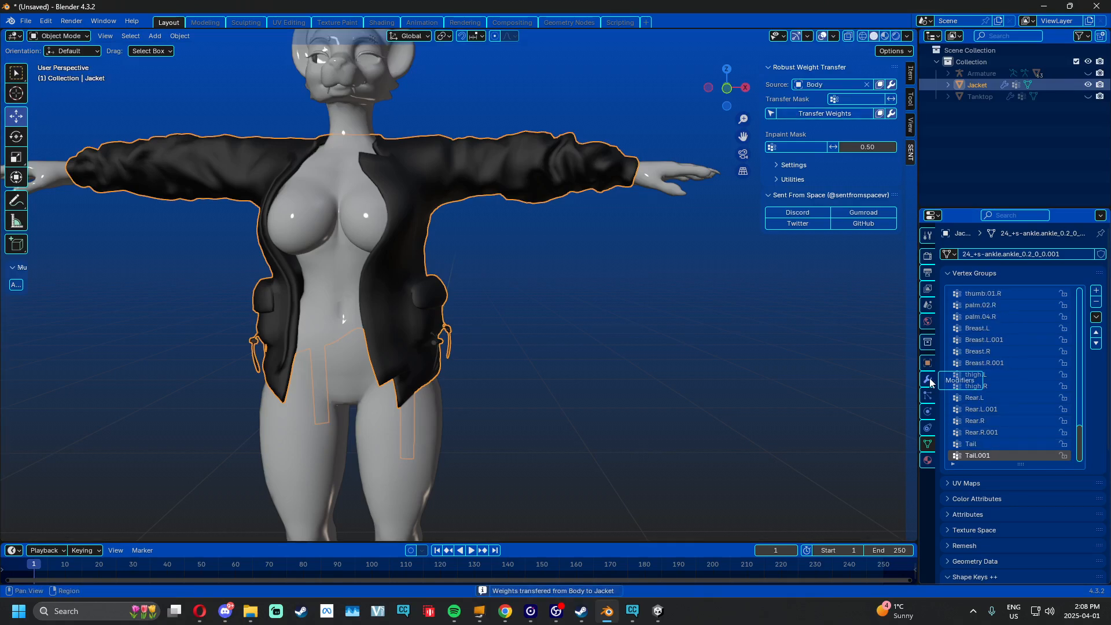
Delete all of the jacket's vertex groups and transfer the weights from Body again
left_click(1096, 317)
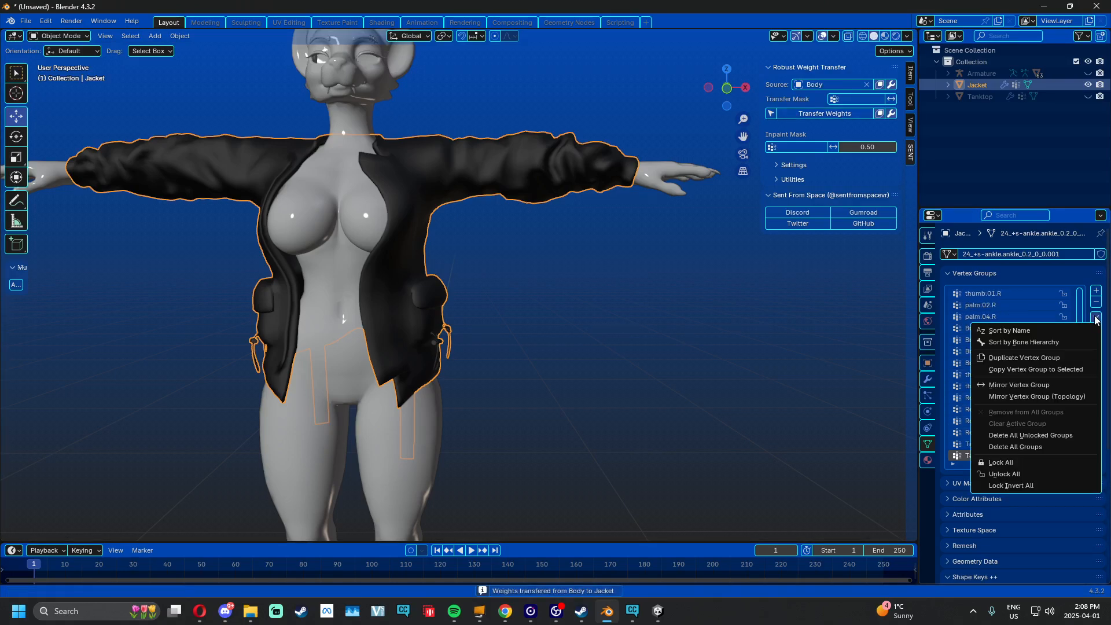
left_click(1026, 449)
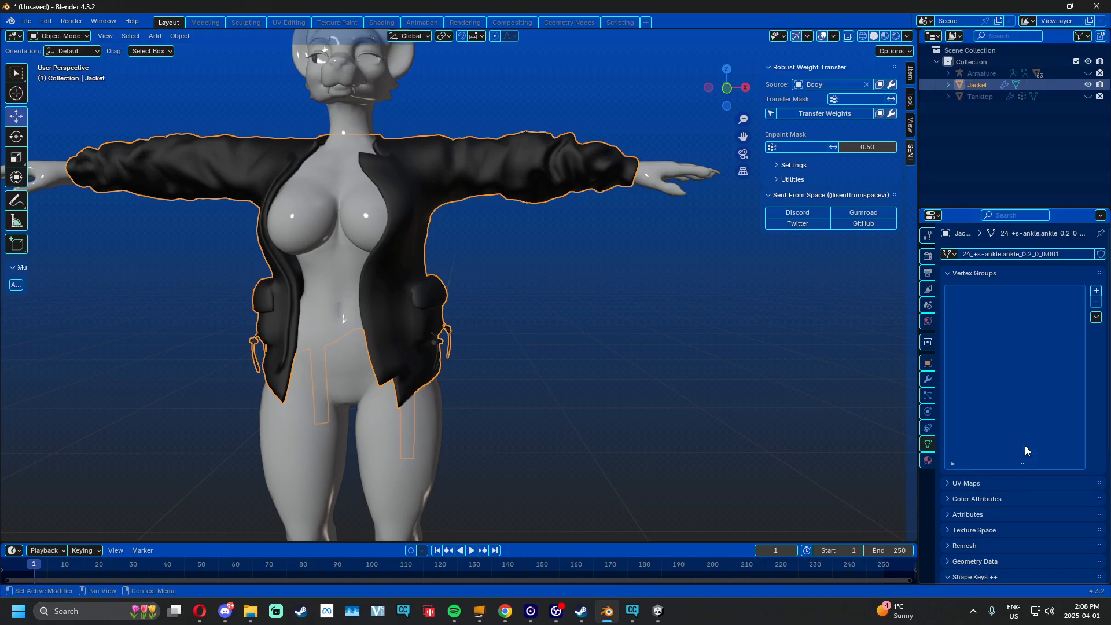
left_click(813, 115)
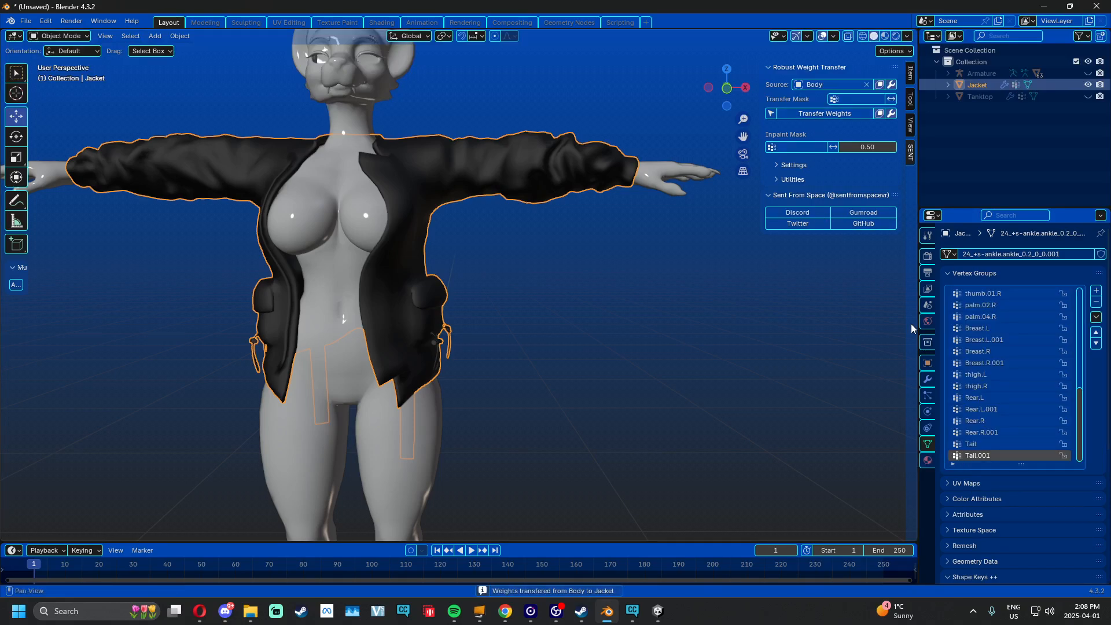
Set Armature as the object of the jacket's Armature.001 modifier
left_click(928, 381)
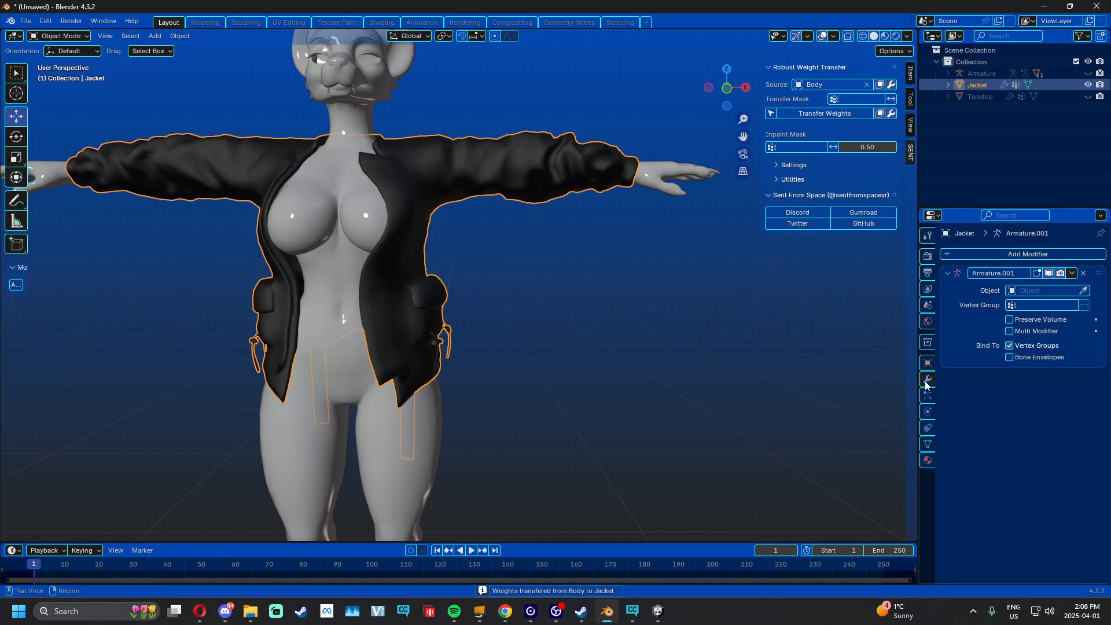
left_click(1032, 292)
left_click(990, 307)
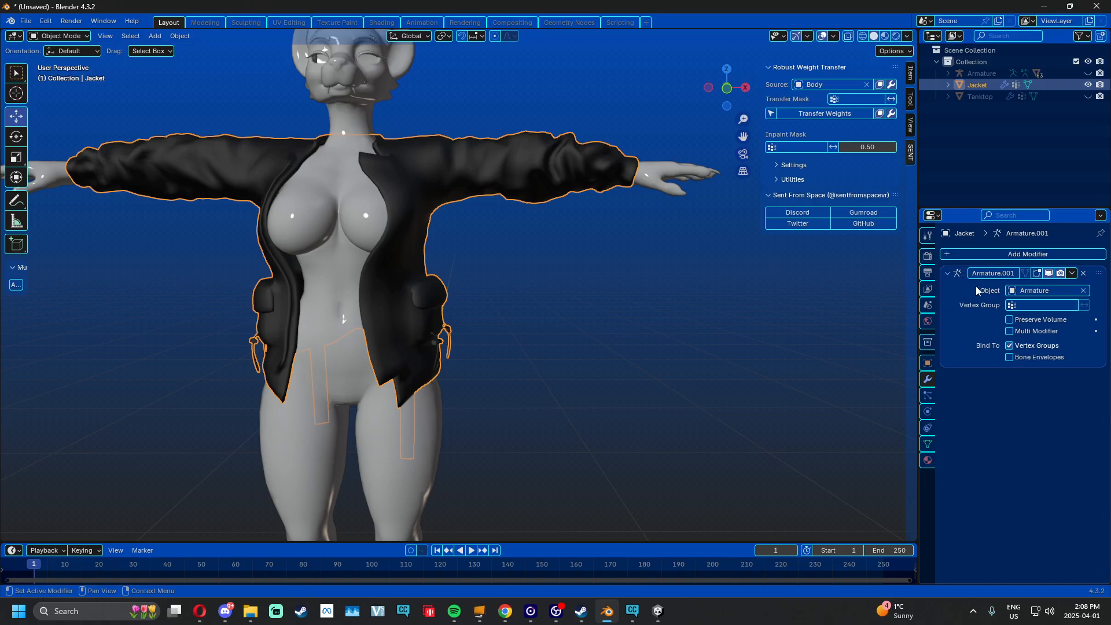
middle_click_drag(431, 217, 445, 220)
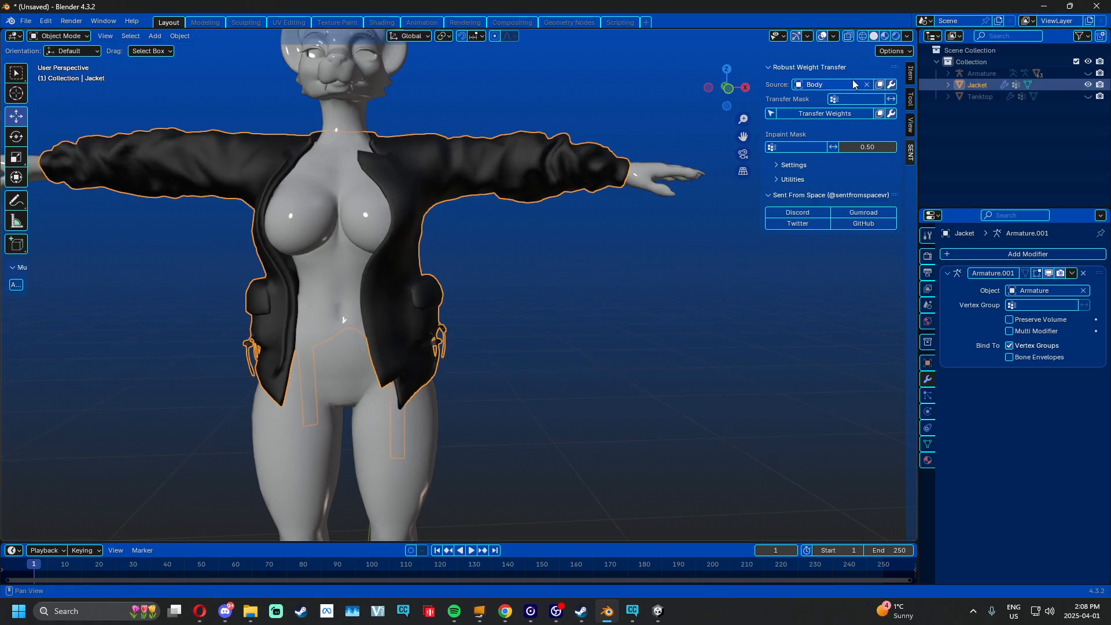
Unhide and select the armature, and switch it to Pose Mode
left_click(1088, 73)
left_click(574, 171)
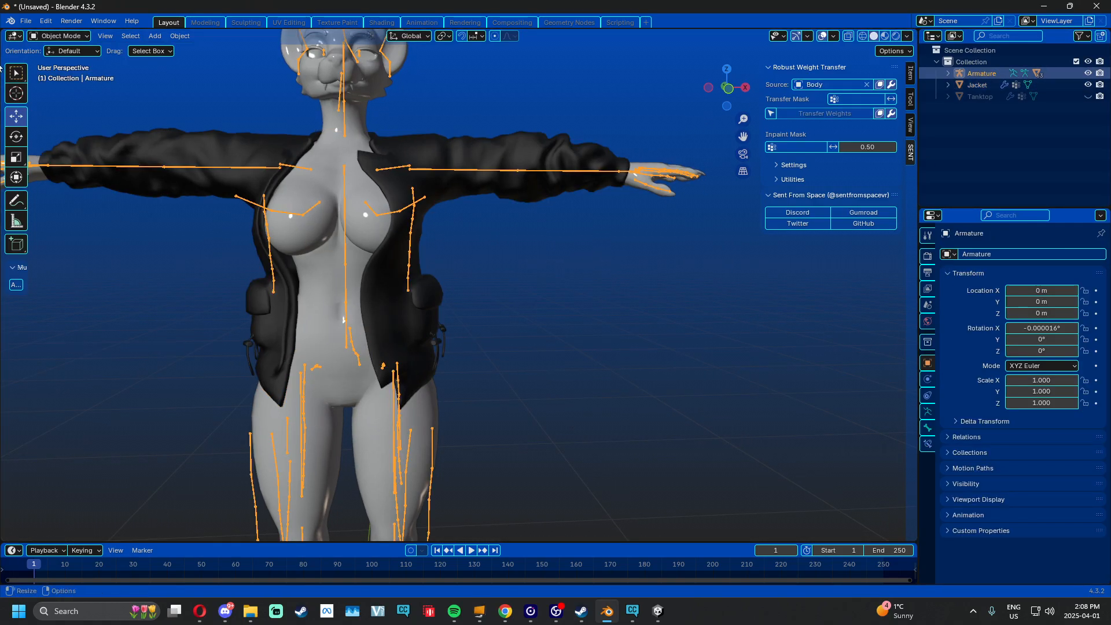
left_click(58, 36)
left_click(55, 75)
Test how the jacket deforms by rotating the upper_arm.L and Chest bones, undoing each rotation
left_click(466, 171)
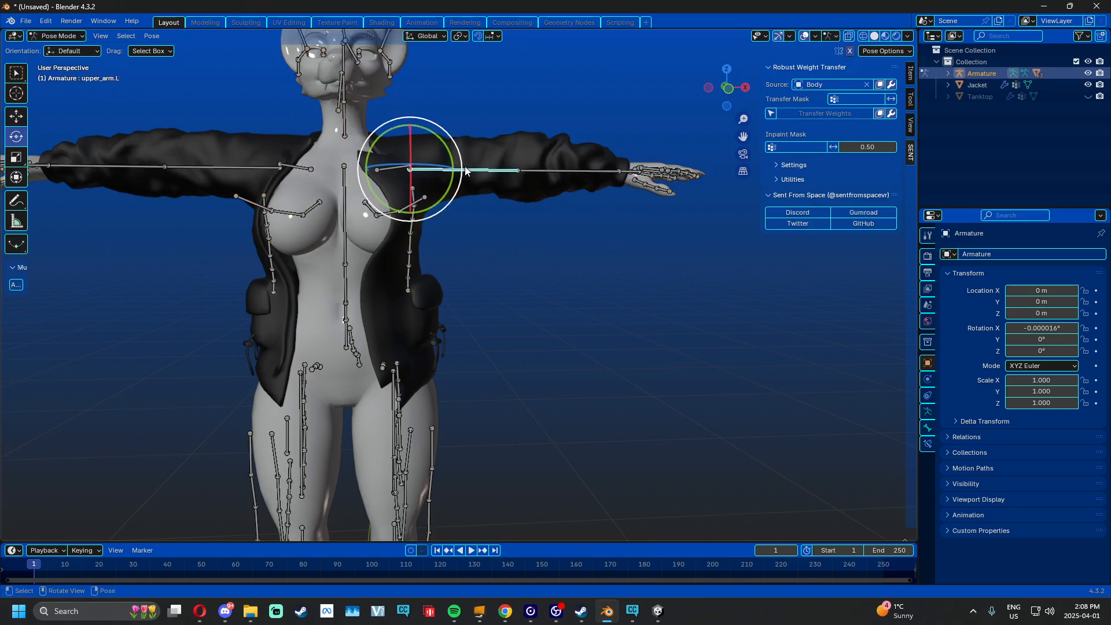
left_click_drag(429, 144, 374, 178)
key("ctrl+z")
left_click(346, 254)
left_click_drag(346, 254, 298, 231)
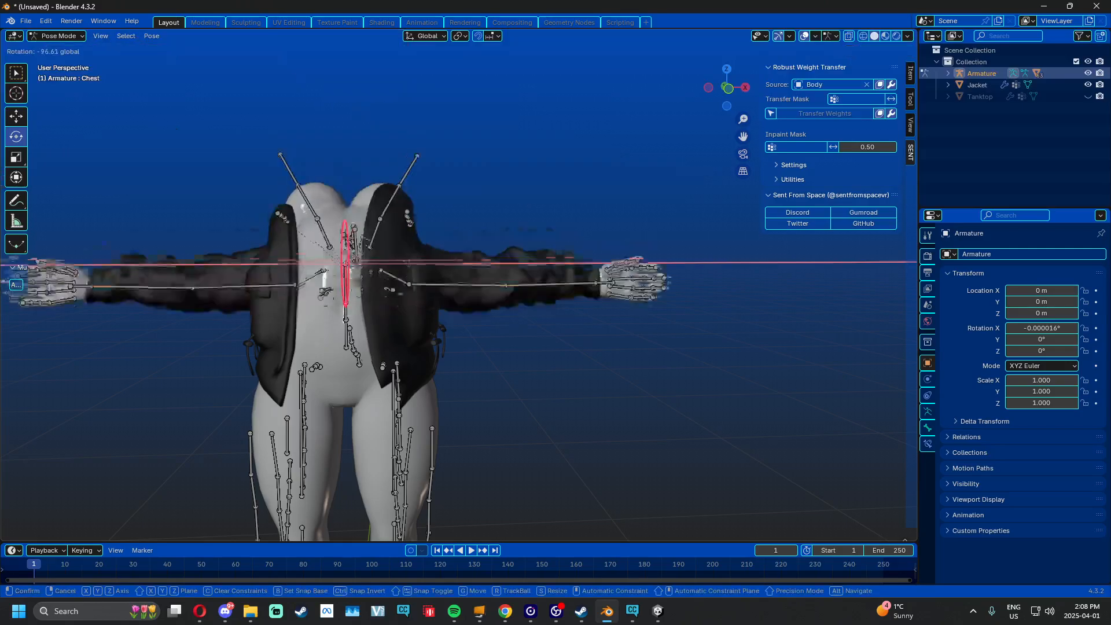
left_click_drag(326, 291, 519, 174)
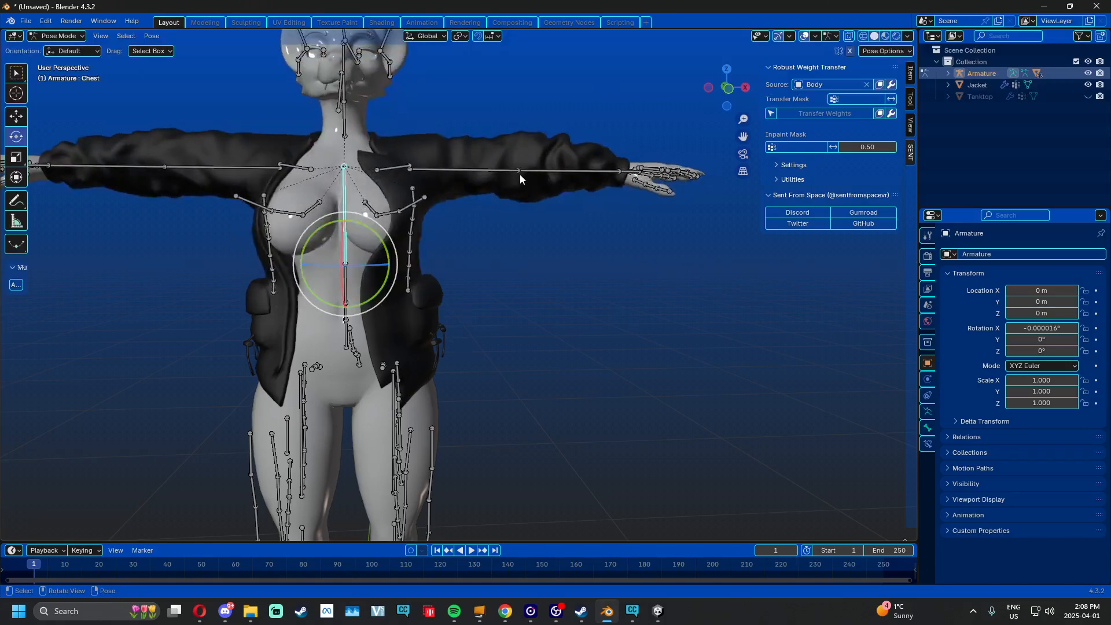
Return the armature to Object Mode and hide it
middle_click_drag(520, 174, 551, 266)
left_click(53, 37)
left_click(54, 50)
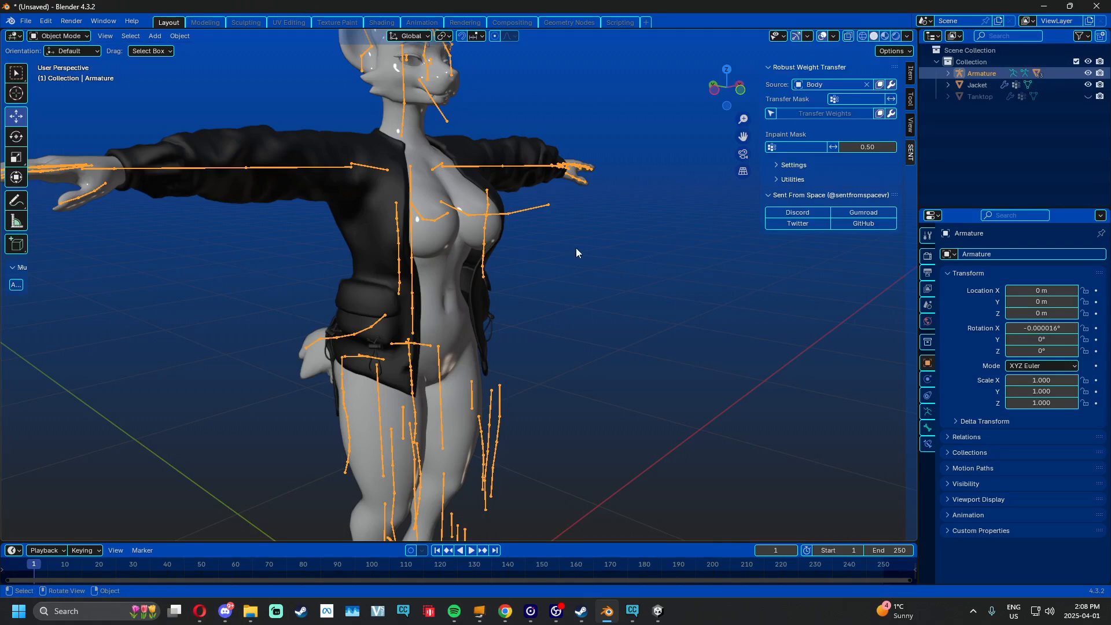
key("h")
Expand the armature's hierarchy and look through the avatar's list of clothing and accessory meshes
middle_click_drag(576, 249, 717, 217)
left_click(948, 74)
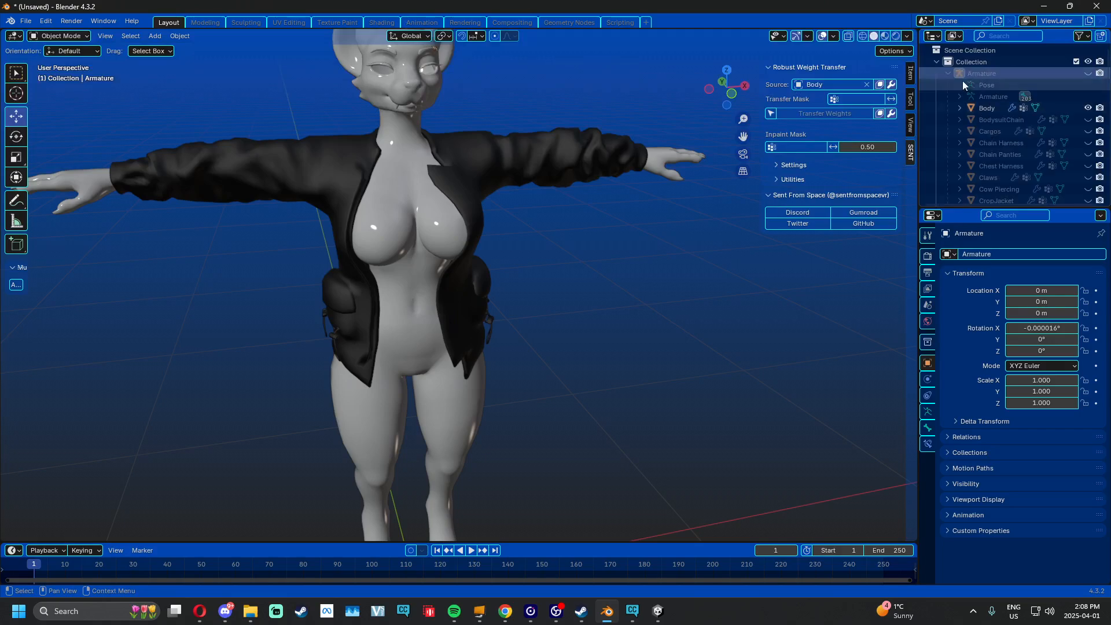
scroll(995, 127, "down", 5)
scroll(1006, 149, "down", 2)
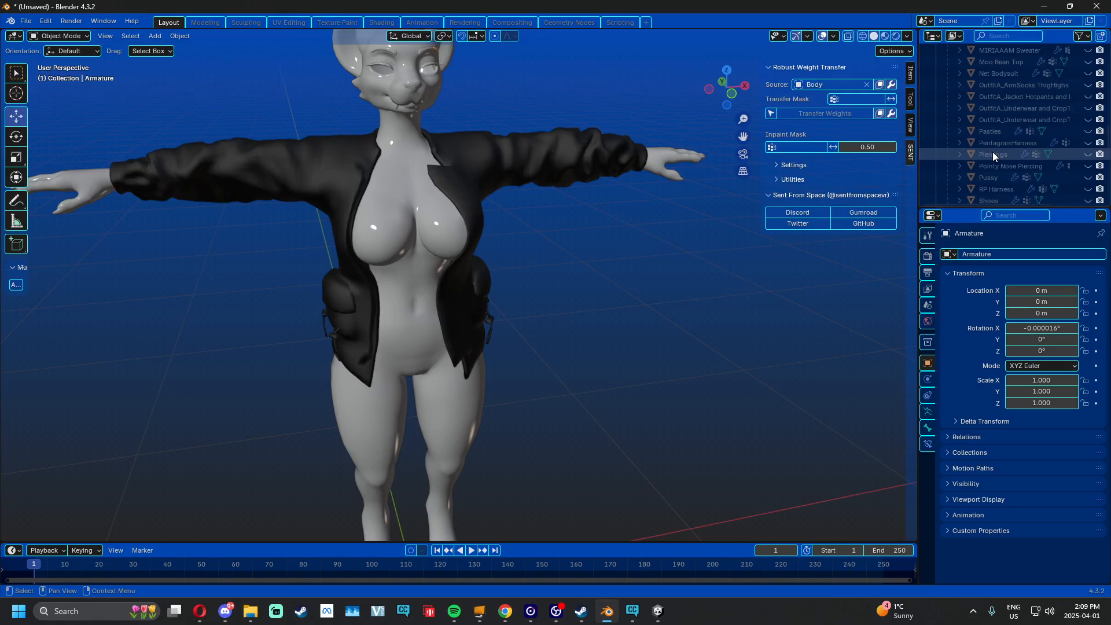
scroll(993, 151, "down", 6)
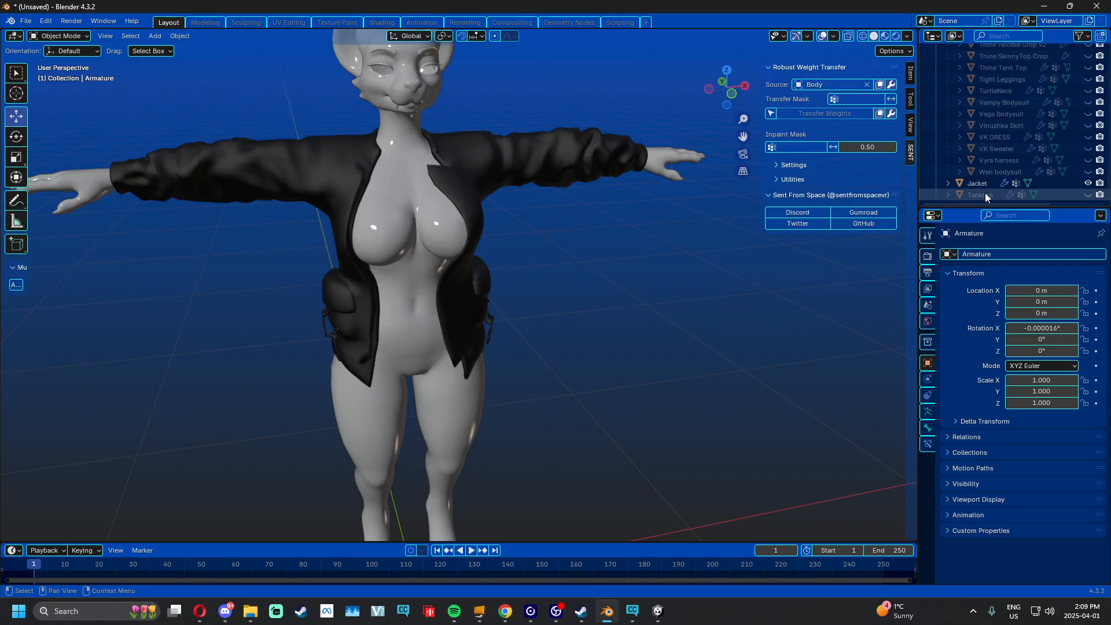
scroll(998, 156, "up", 5)
scroll(1017, 178, "up", 8)
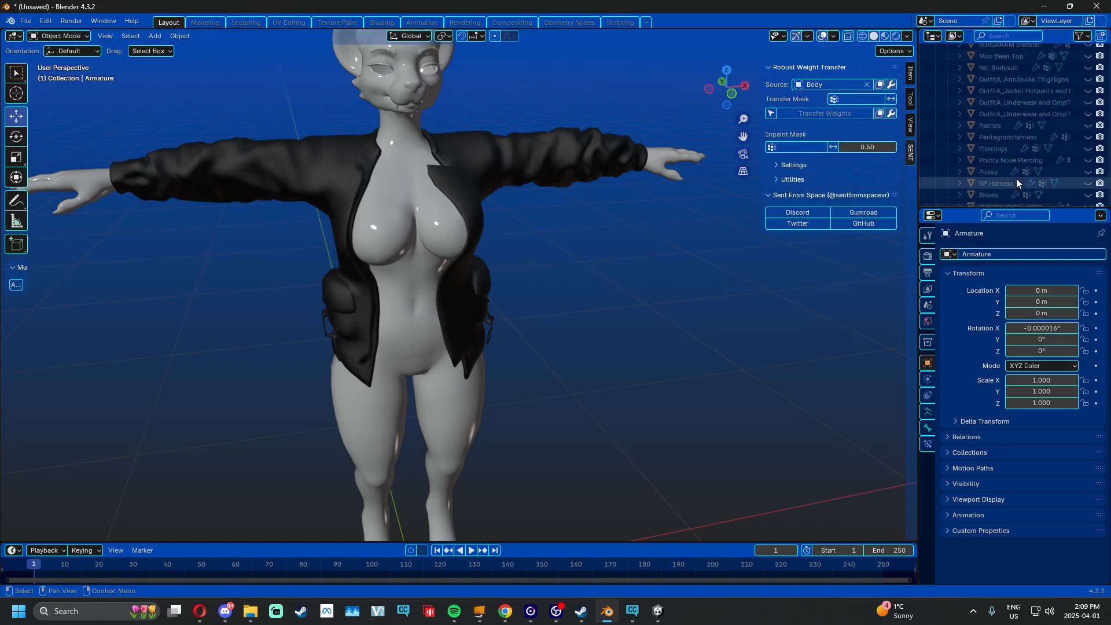
scroll(1014, 172, "up", 2)
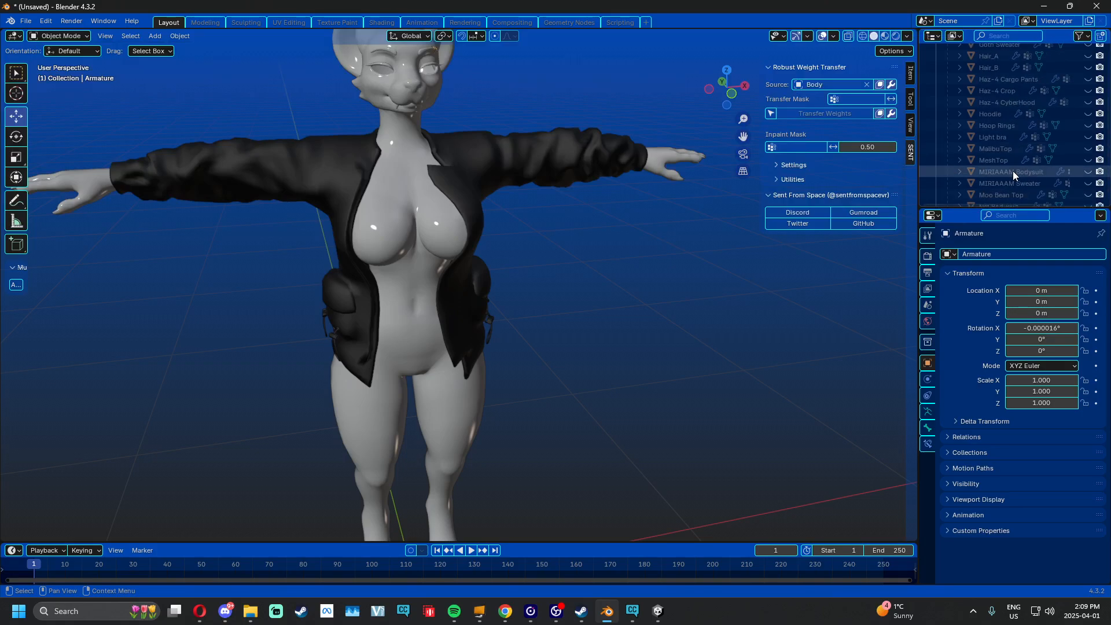
scroll(1000, 174, "up", 8)
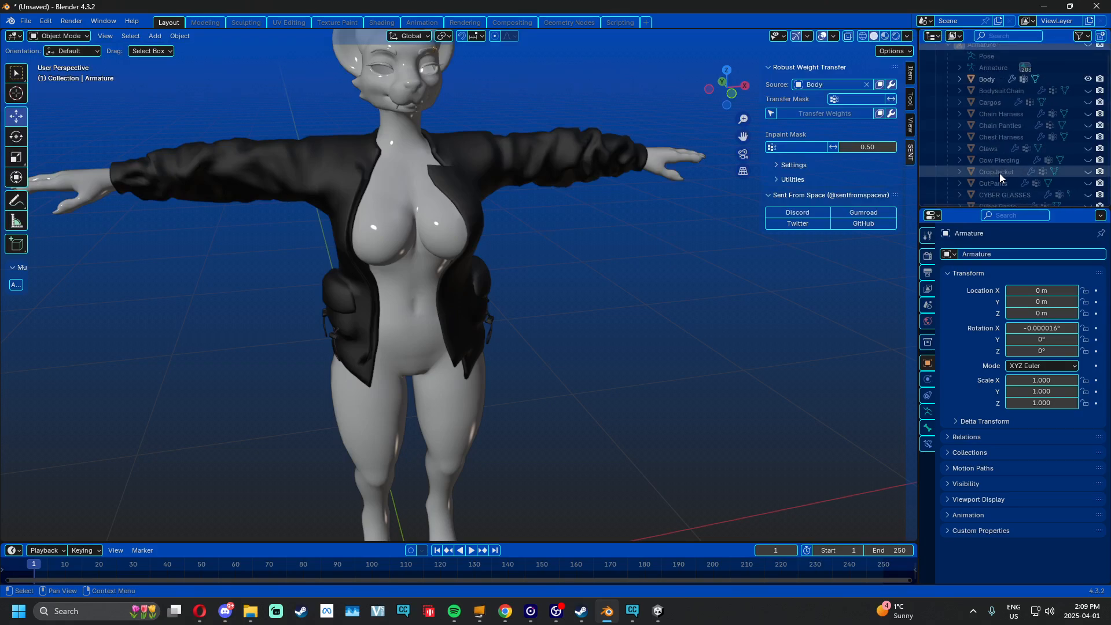
Find the Jacket mesh below the armature's clothing list, select it and hide it to expose the body
scroll(996, 161, "down", 3)
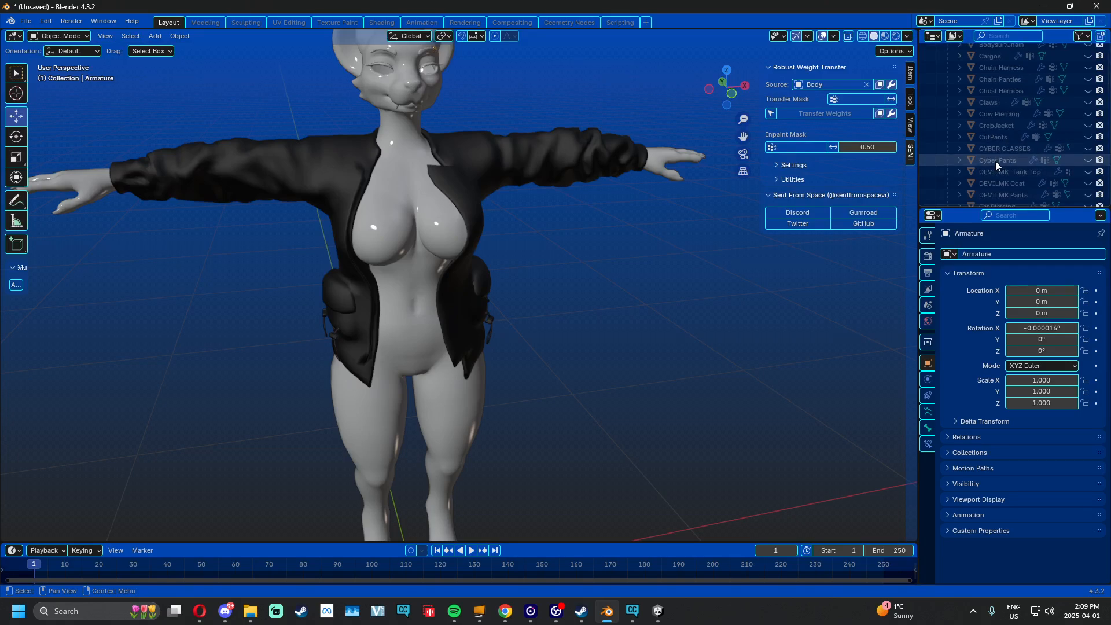
scroll(1036, 136, "down", 6)
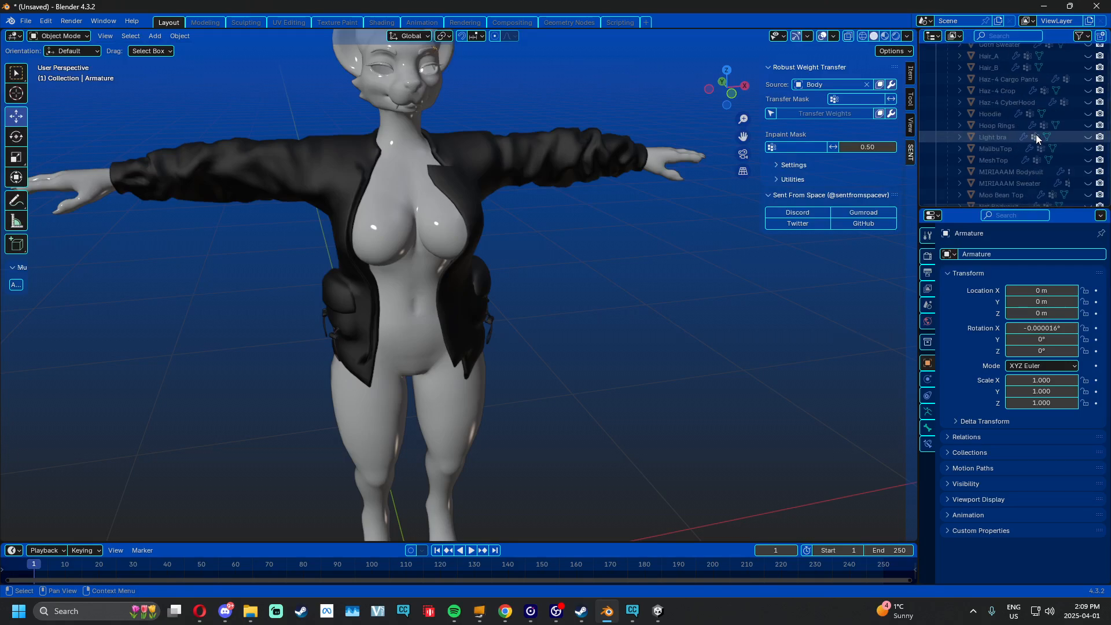
scroll(1036, 136, "down", 4)
scroll(1036, 137, "down", 5)
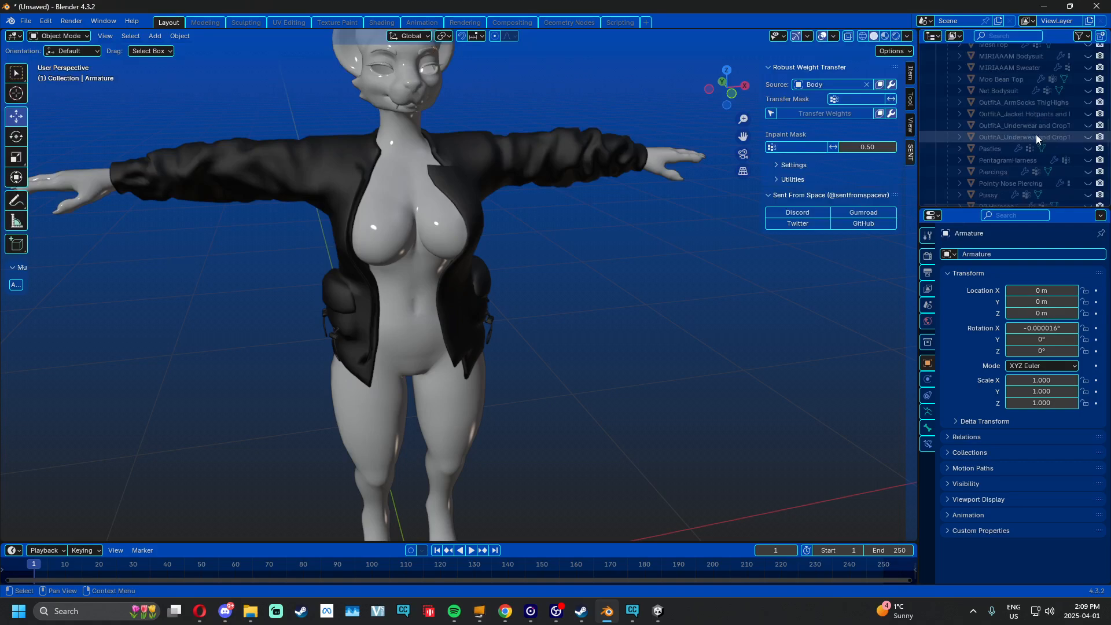
scroll(1037, 134, "down", 3)
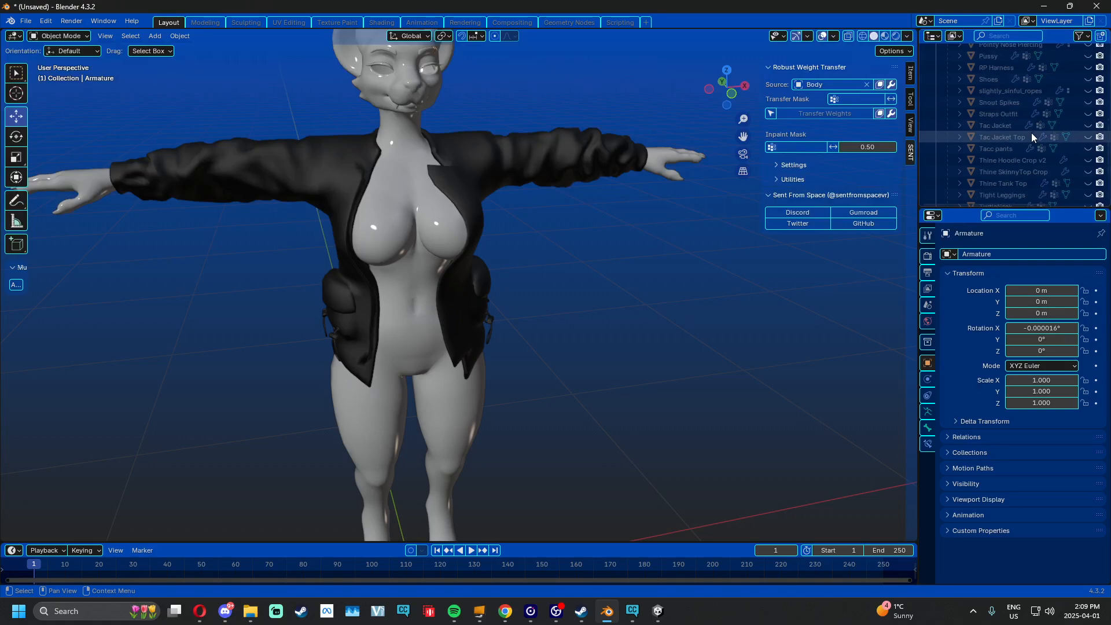
scroll(1015, 137, "down", 4)
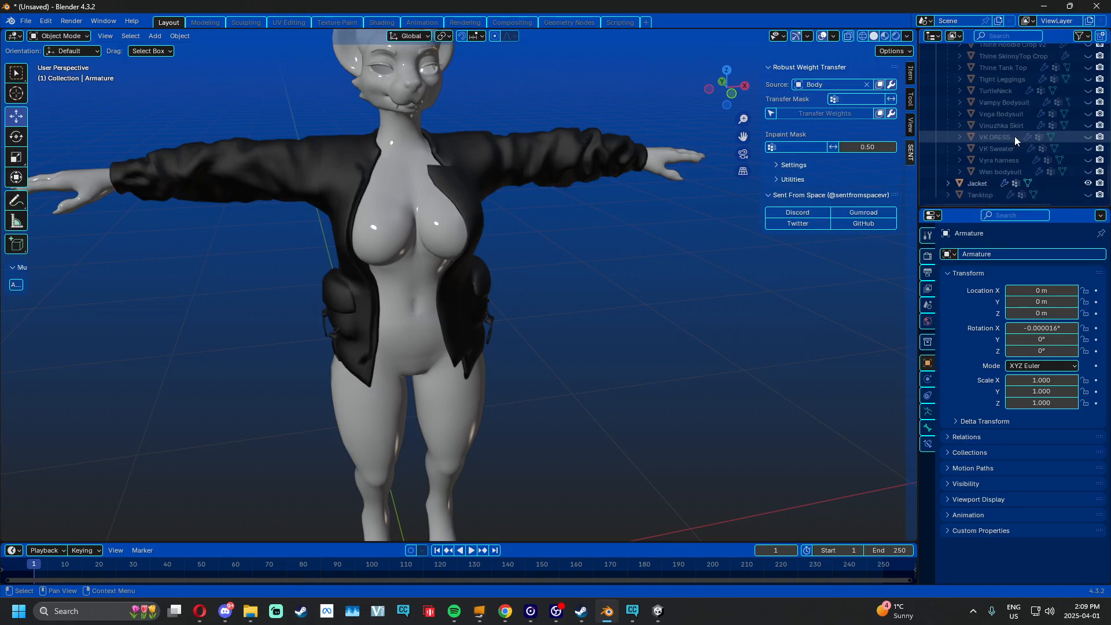
left_click(978, 185)
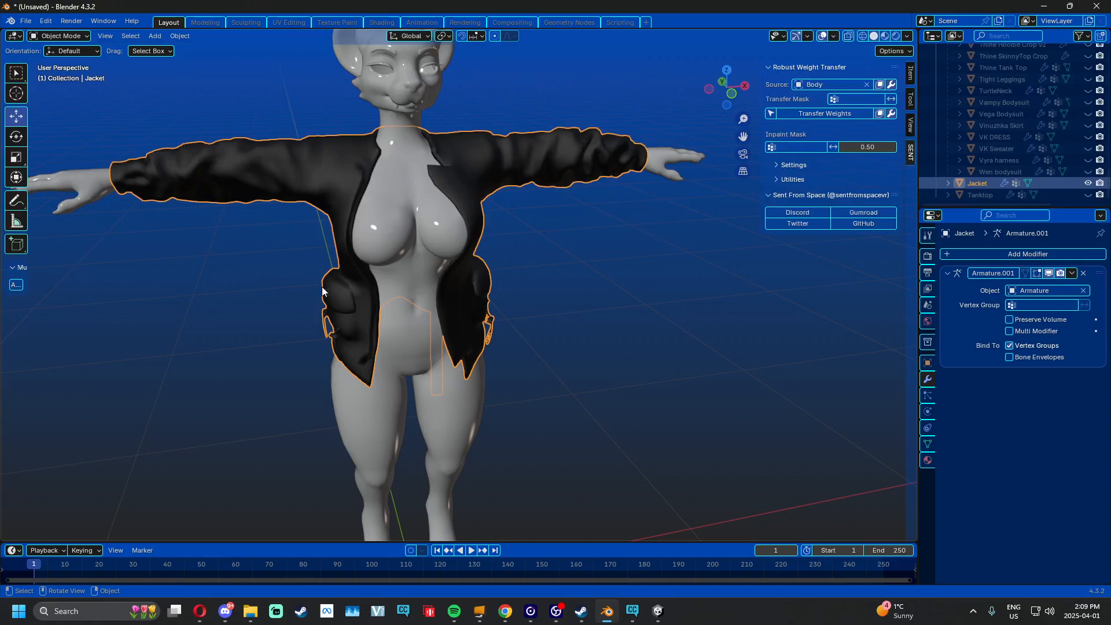
middle_click_drag(322, 287, 491, 267)
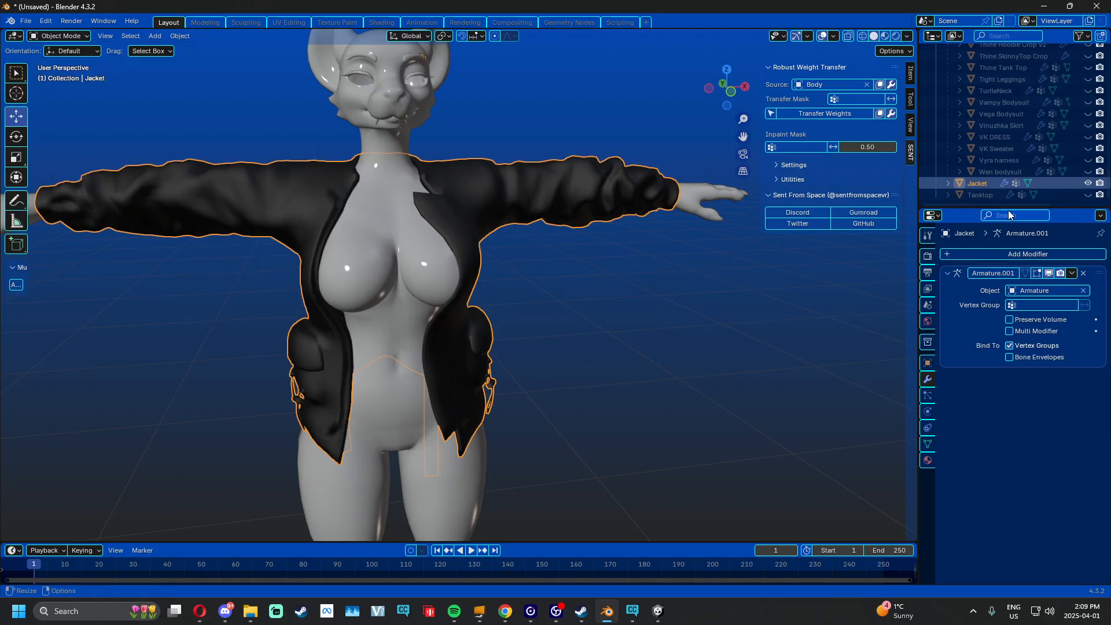
key("h")
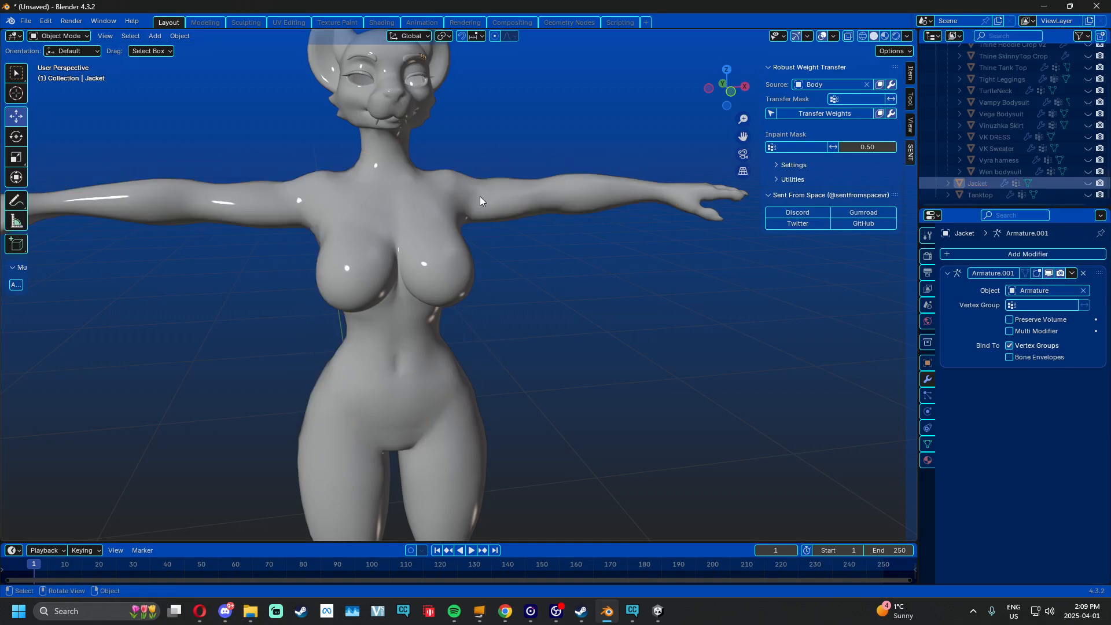
Show the Tanktop on the body to check it, and hide it again
left_click(1088, 196)
mouse_move(579, 254)
middle_mouse_down()
mouse_move(655, 245)
mouse_move(564, 257)
middle_mouse_up()
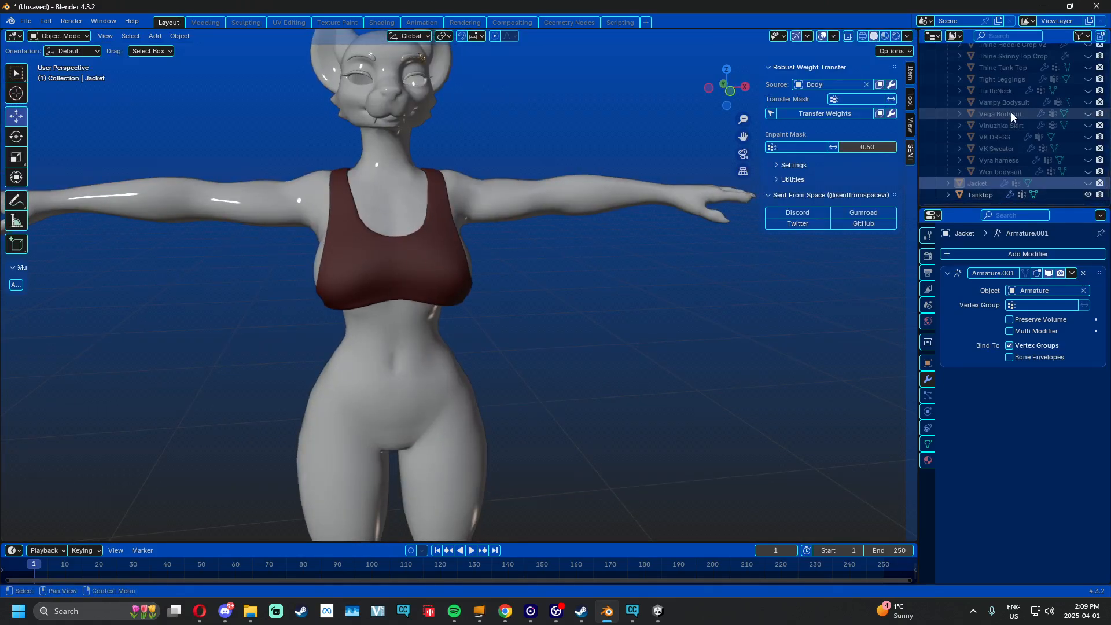
left_click(1088, 195)
Look through the avatar's clothing list for a garment to replace, briefly toggling the MalibuTop's visibility
scroll(1010, 96, "up", 2)
scroll(1009, 96, "up", 7)
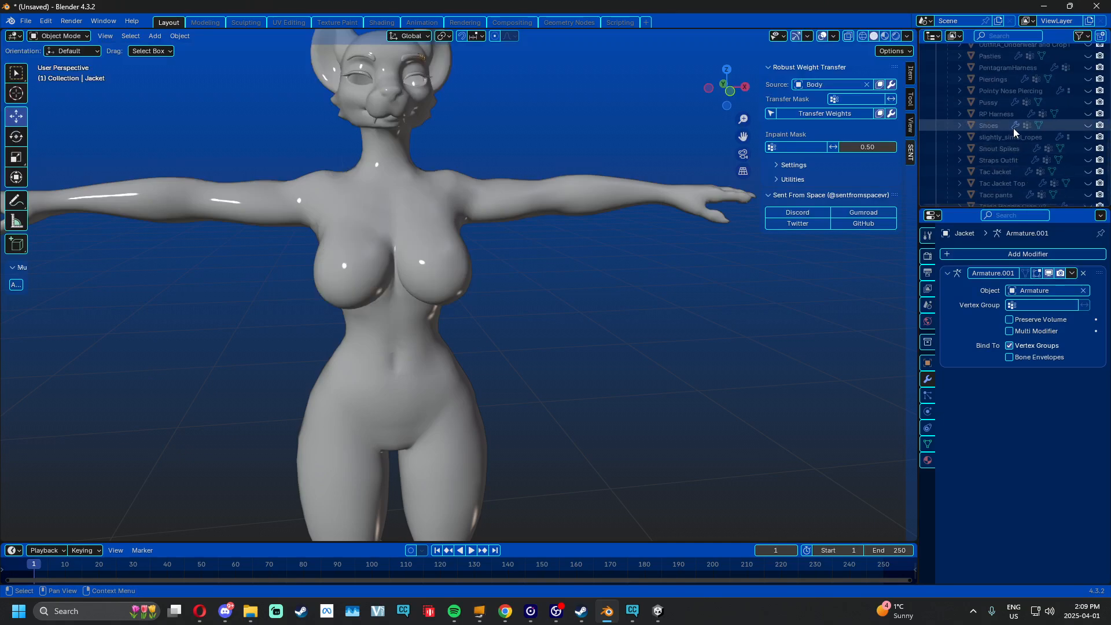
scroll(1016, 133, "up", 4)
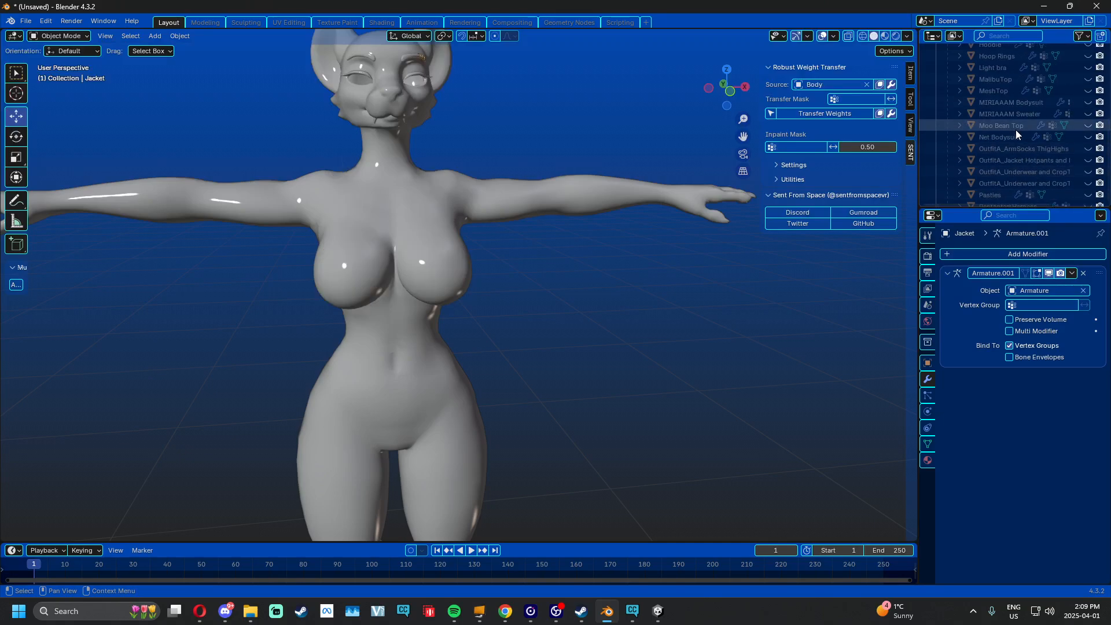
scroll(1017, 137, "up", 3)
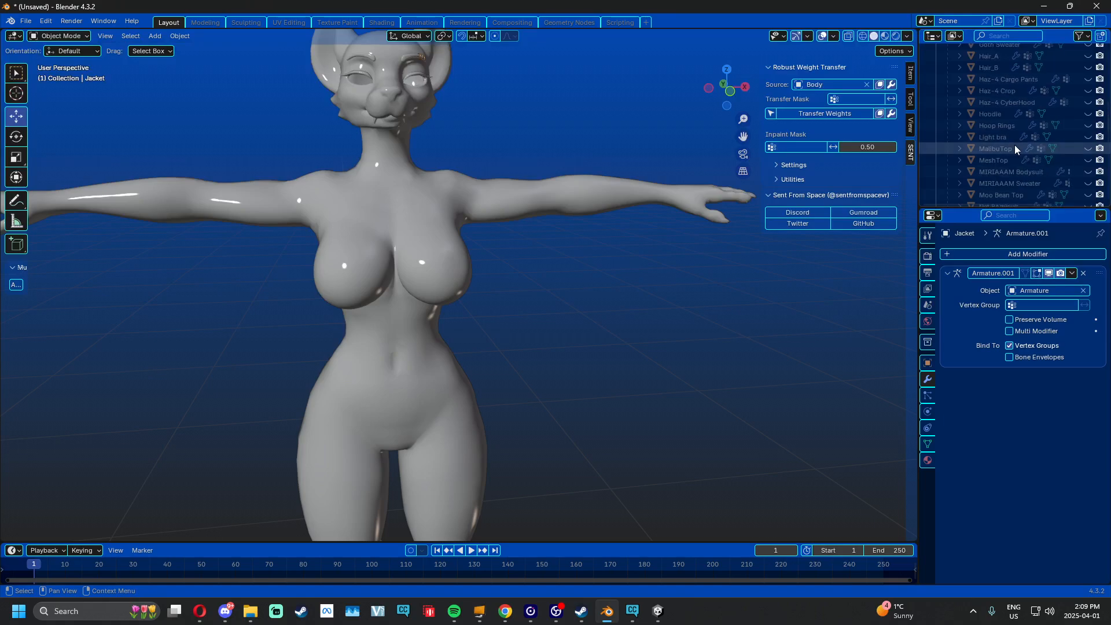
scroll(1064, 133, "up", 6)
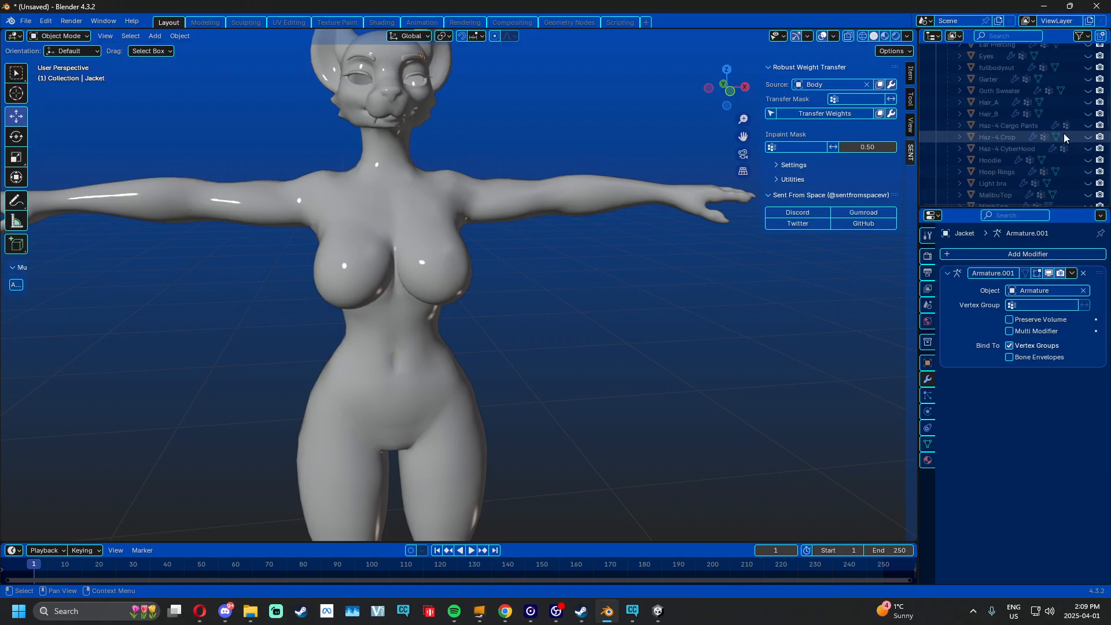
scroll(1064, 133, "up", 5)
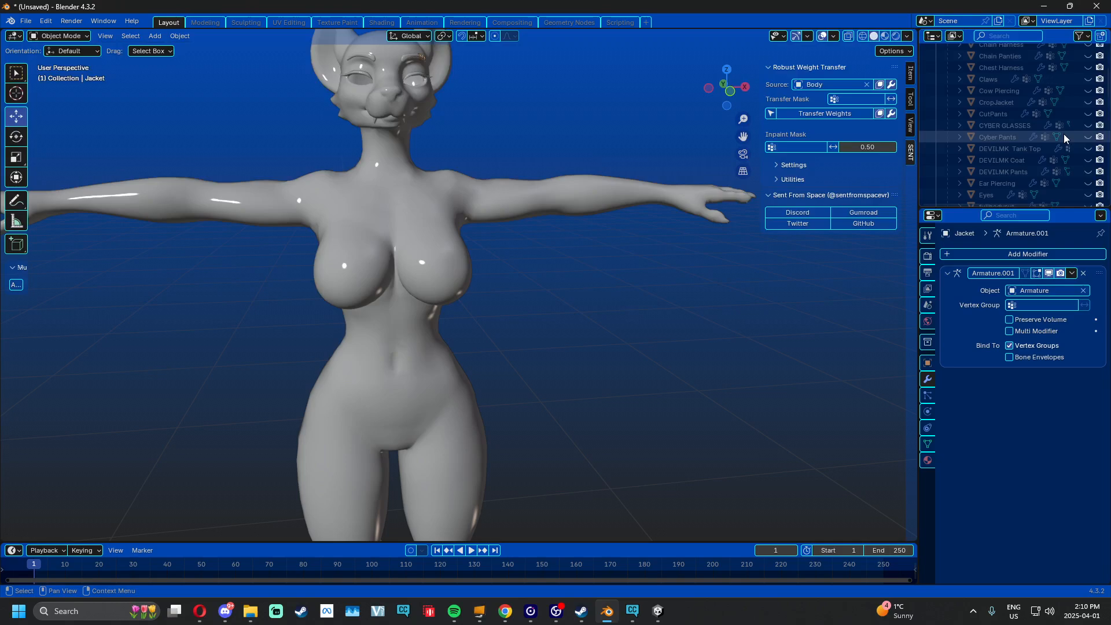
scroll(1064, 134, "down", 10)
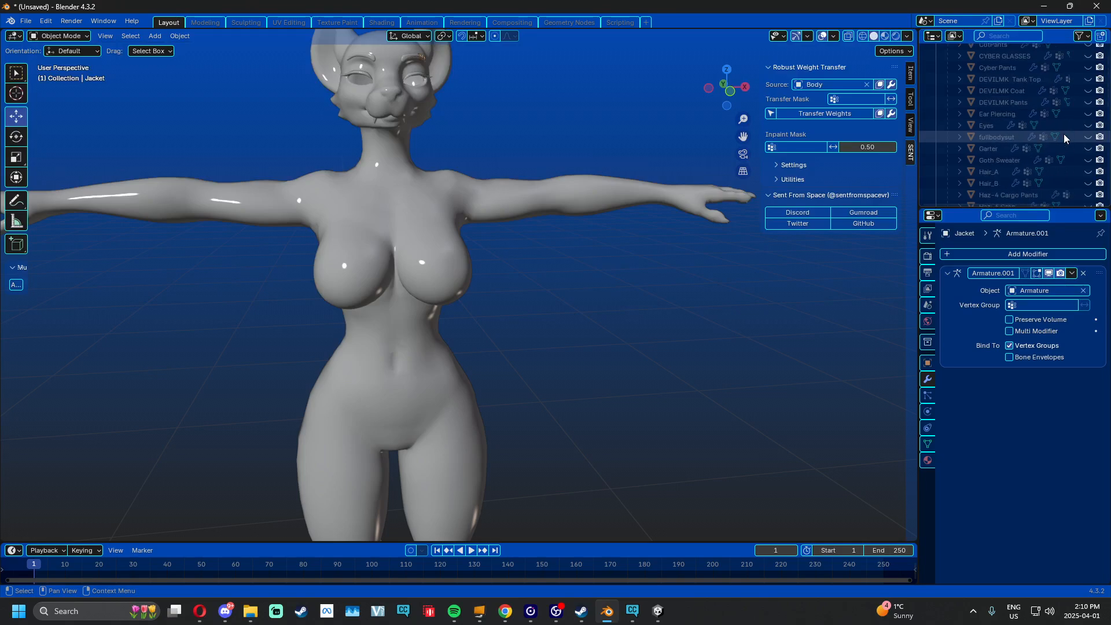
scroll(1064, 137, "down", 2)
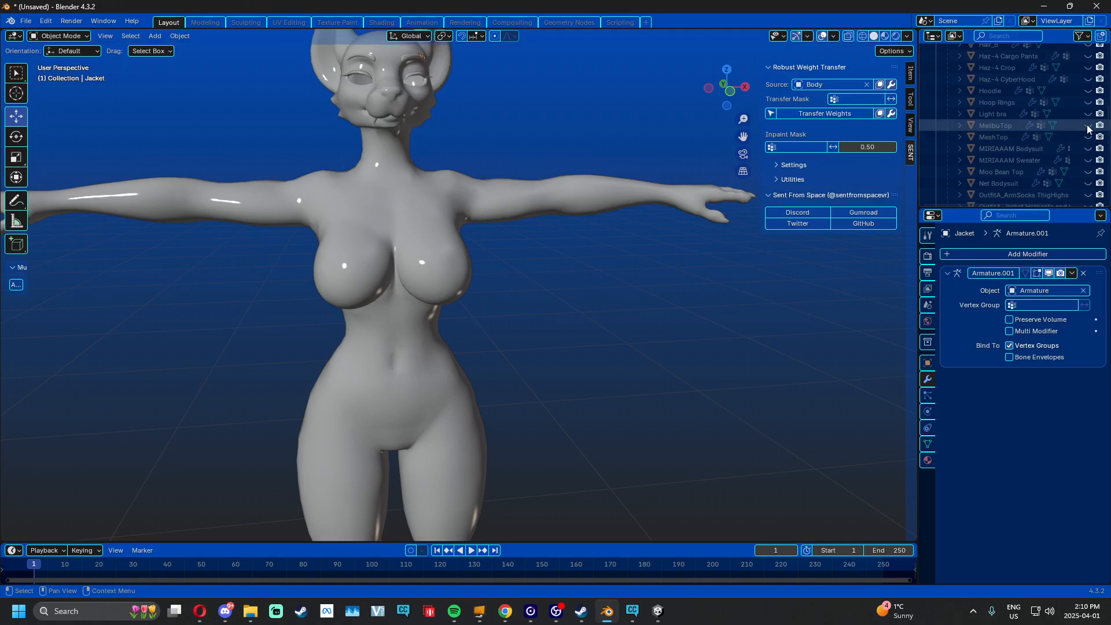
left_click(1088, 126)
left_click(1088, 126)
Preview the Thine Hoodie Crop v2 and Thine SkinnyTop Crop on the body, hiding each one again
scroll(1087, 138, "down", 1)
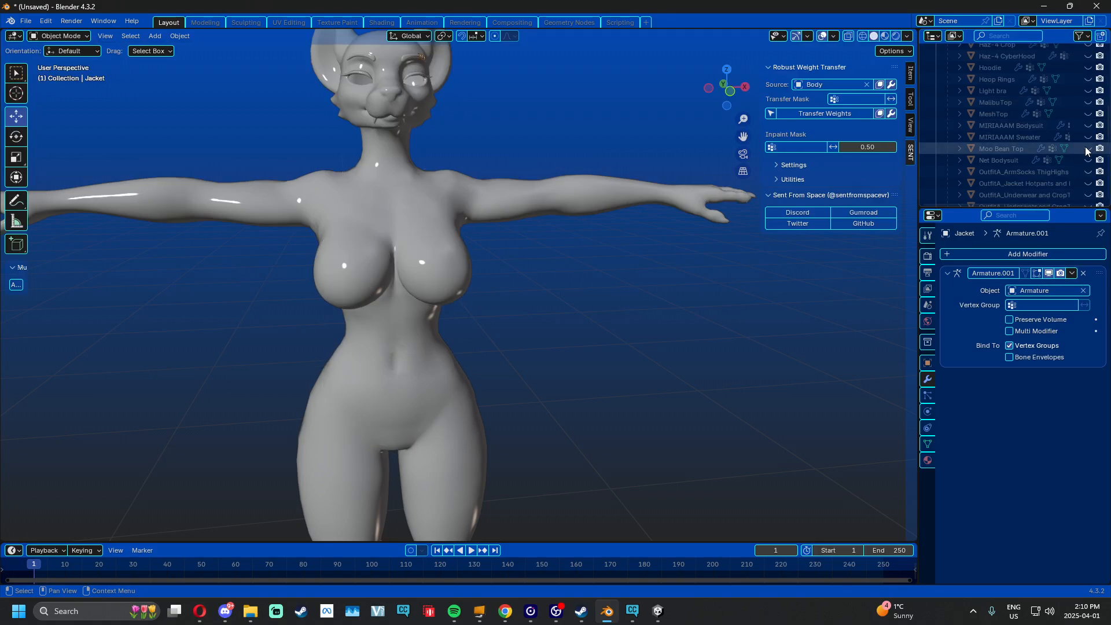
scroll(1087, 151, "down", 2)
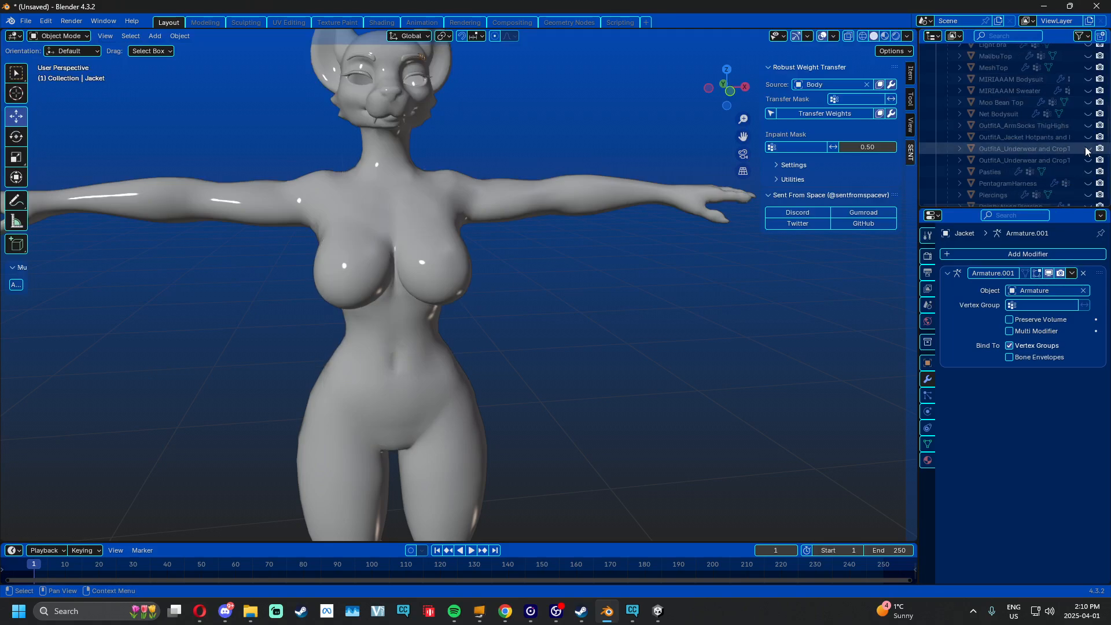
scroll(1086, 151, "down", 3)
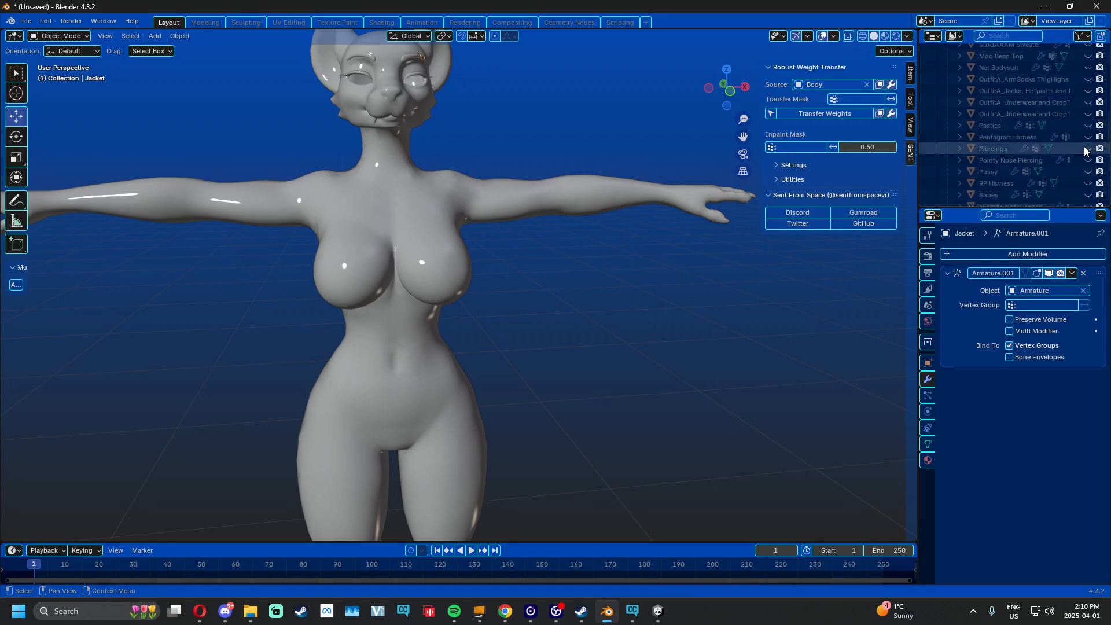
scroll(1085, 147, "down", 2)
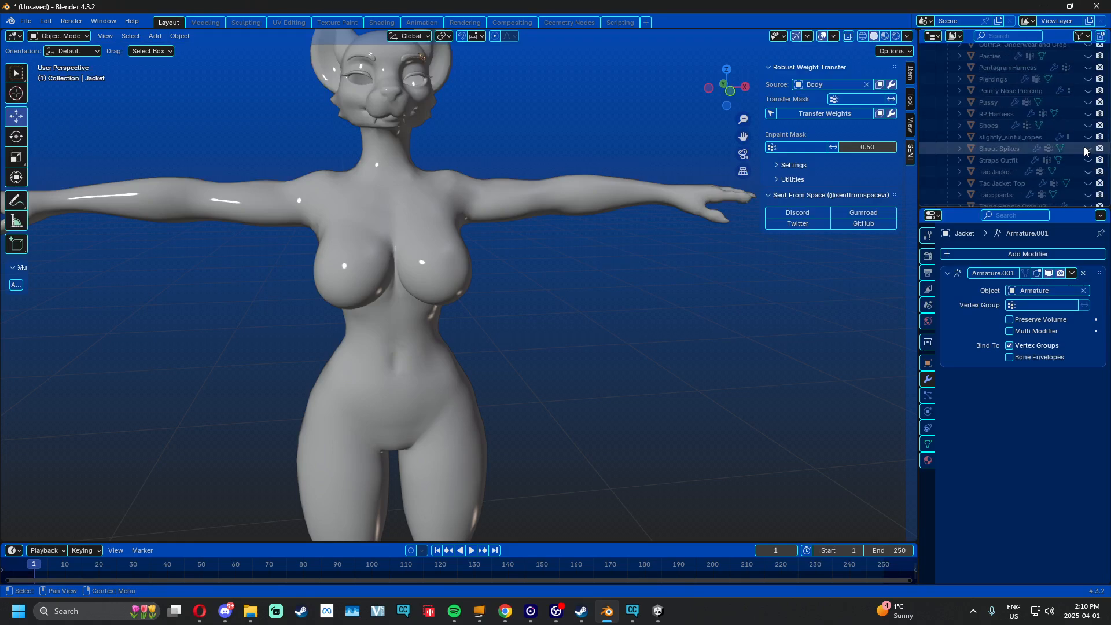
scroll(1083, 136, "down", 1)
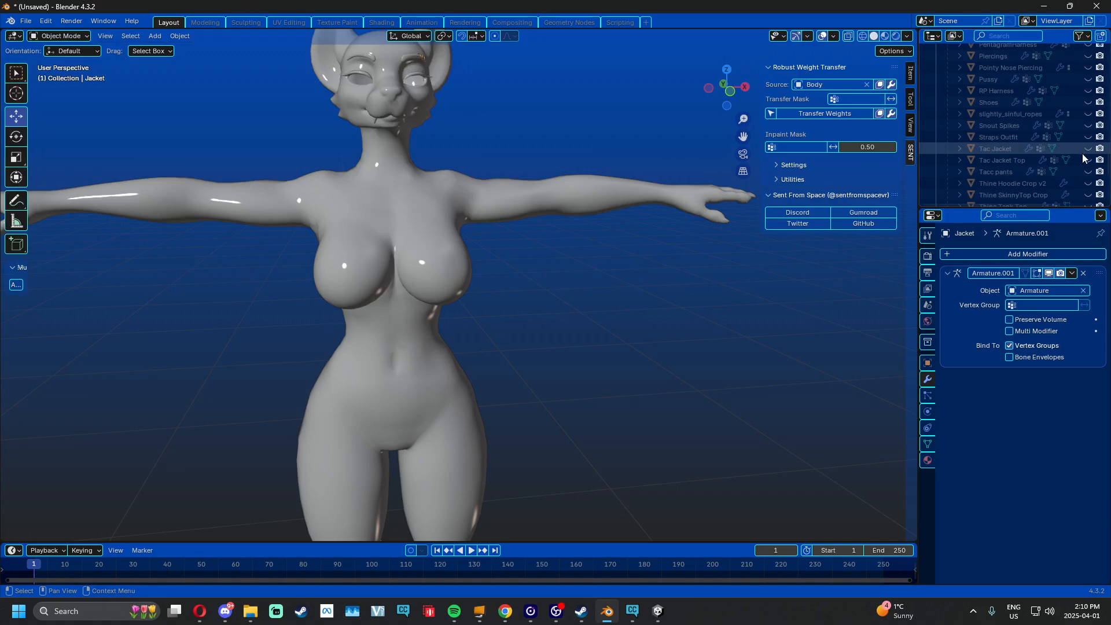
scroll(1082, 158, "down", 1)
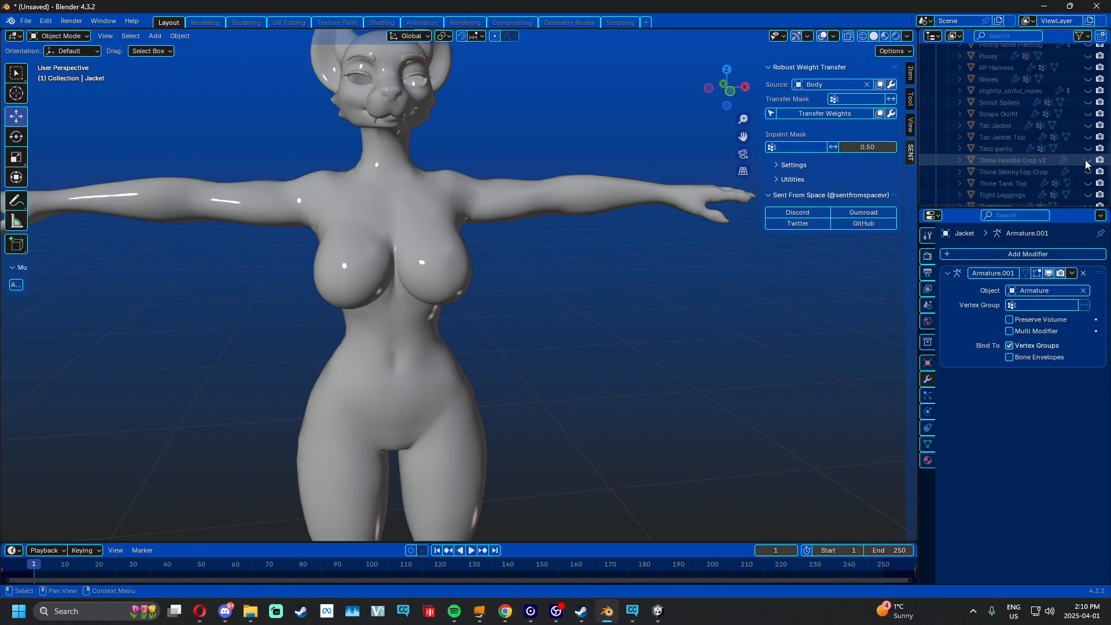
left_click(1087, 160)
left_click(1087, 161)
left_click(1087, 172)
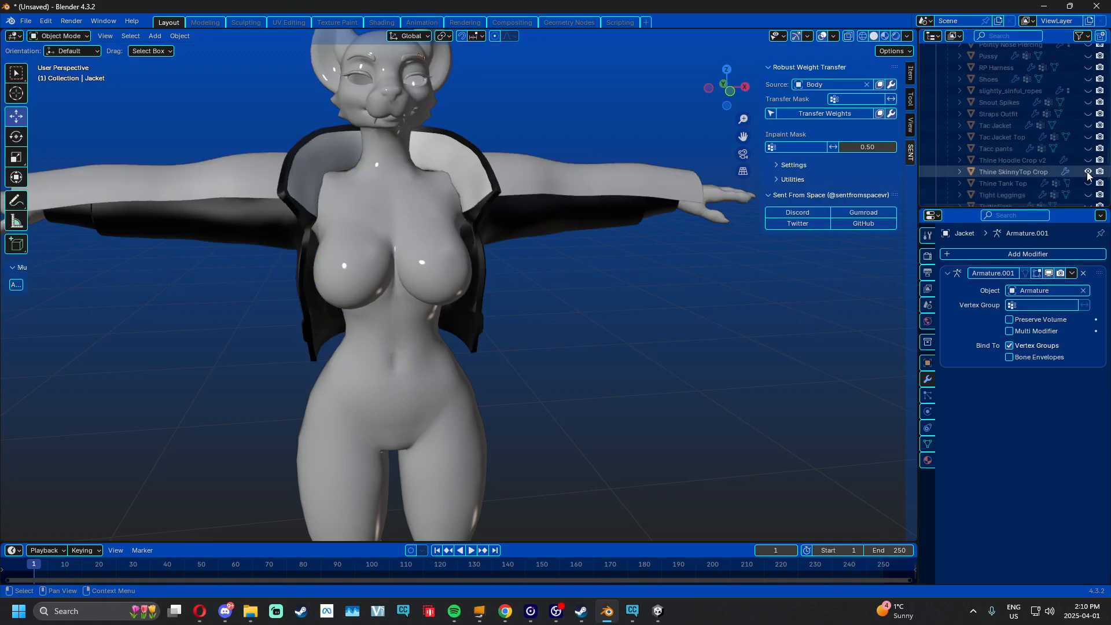
left_click(1087, 173)
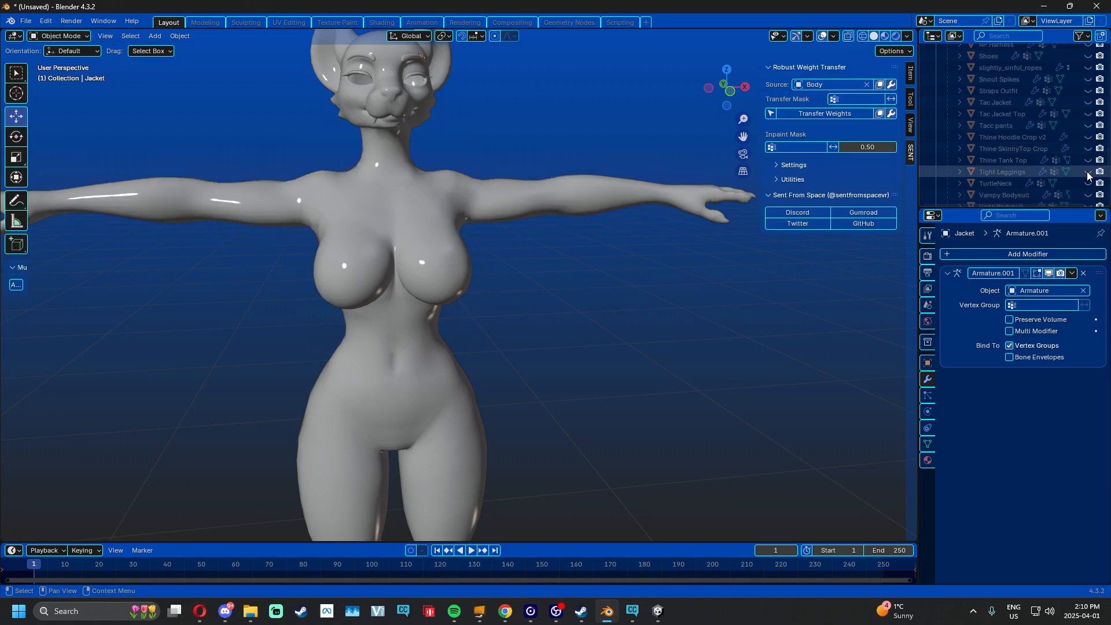
Show and select the VK Sweater, examine it on the body from several angles, and hide it again
scroll(1089, 169, "down", 1)
scroll(1088, 172, "down", 4)
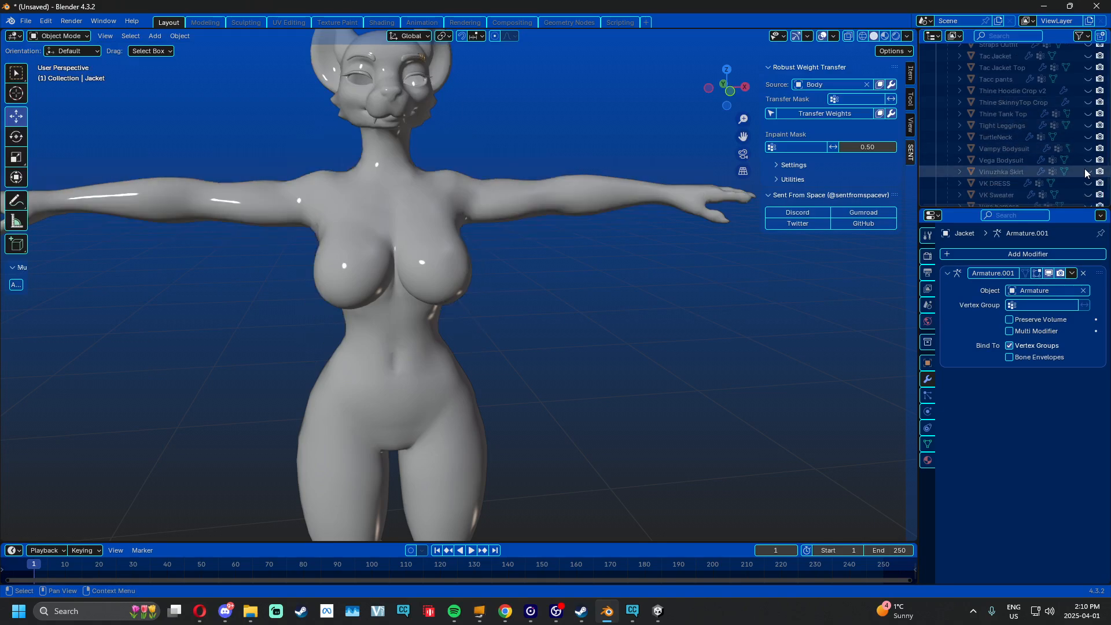
scroll(1086, 174, "down", 2)
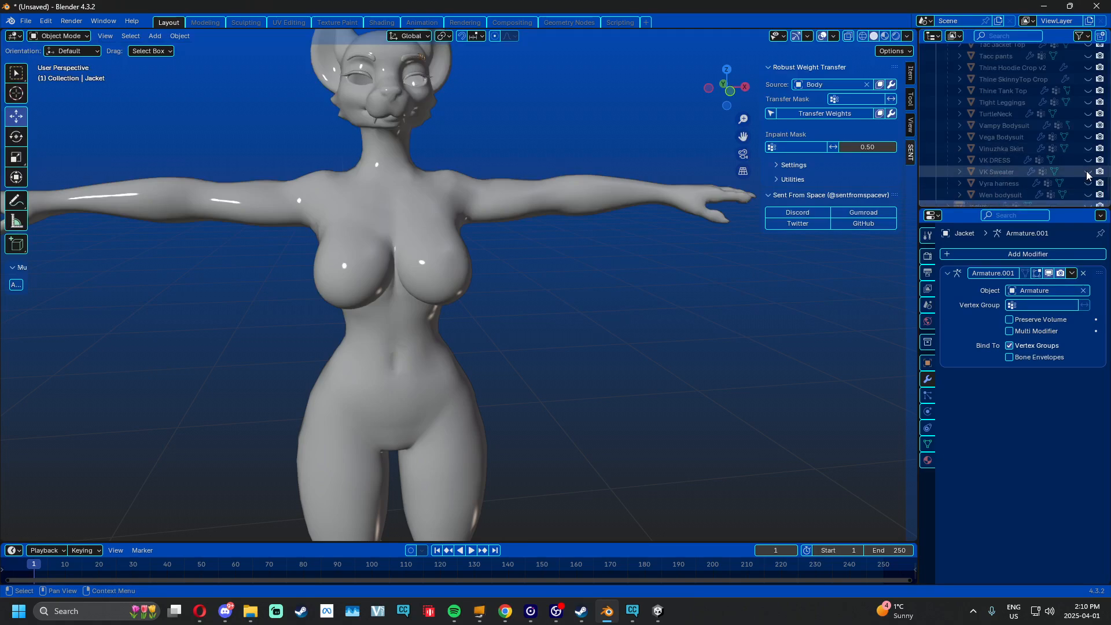
scroll(1086, 176, "down", 2)
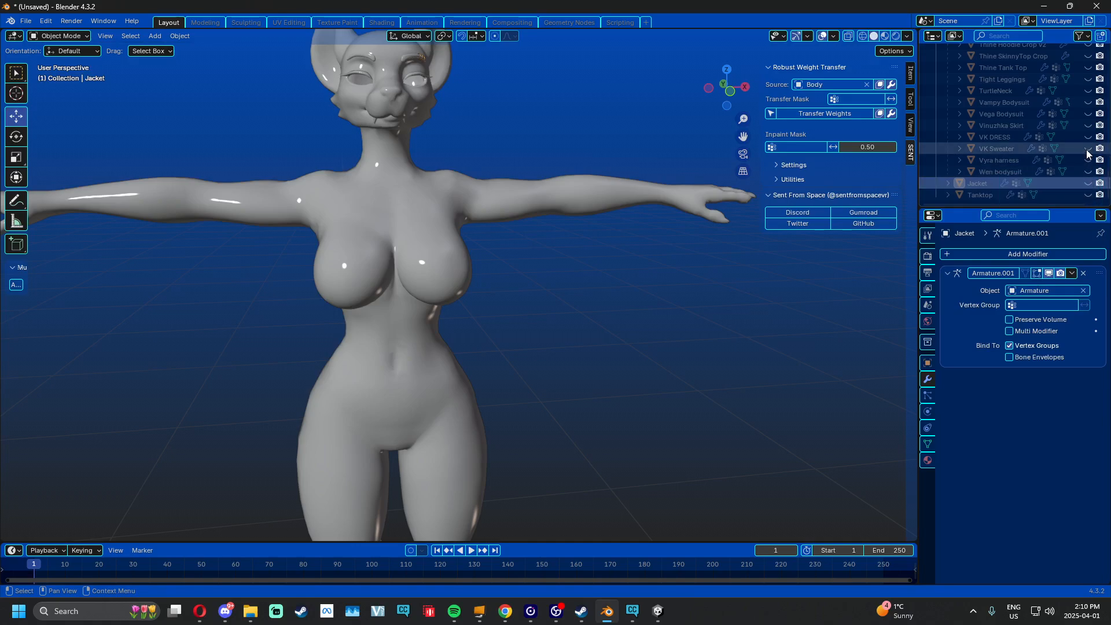
left_click(1088, 148)
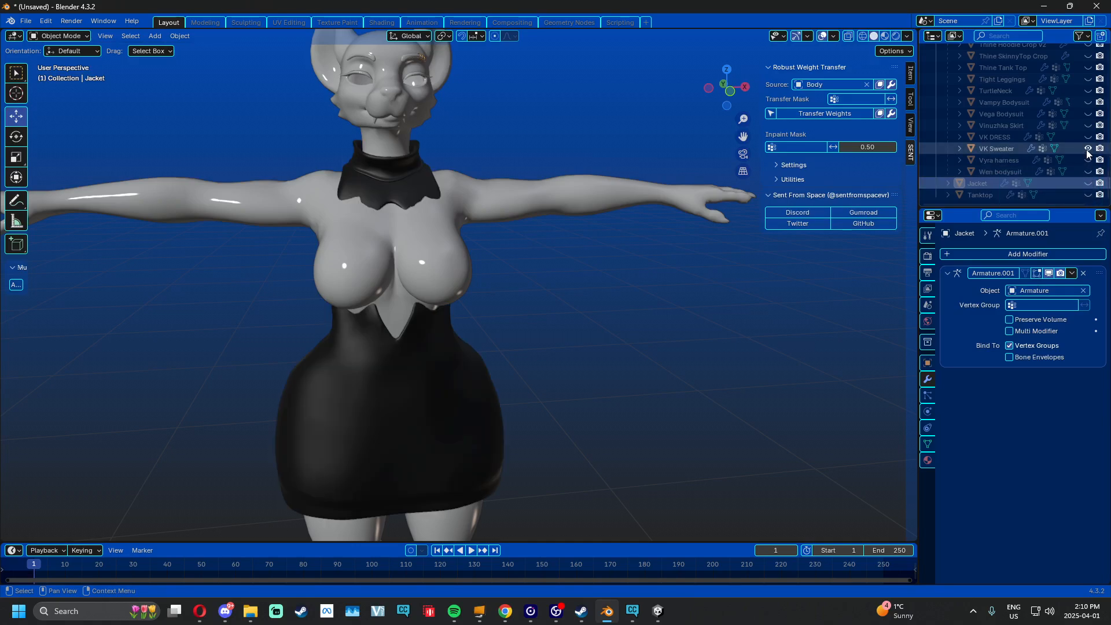
middle_click_drag(614, 198, 553, 184)
left_click(429, 164)
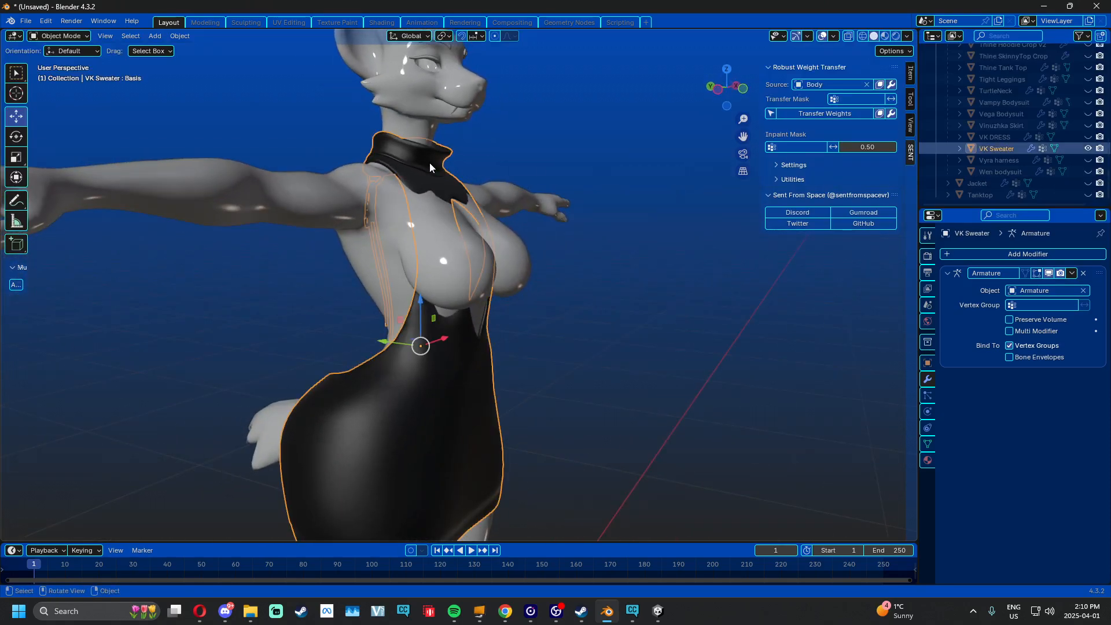
middle_click_drag(429, 162, 493, 187)
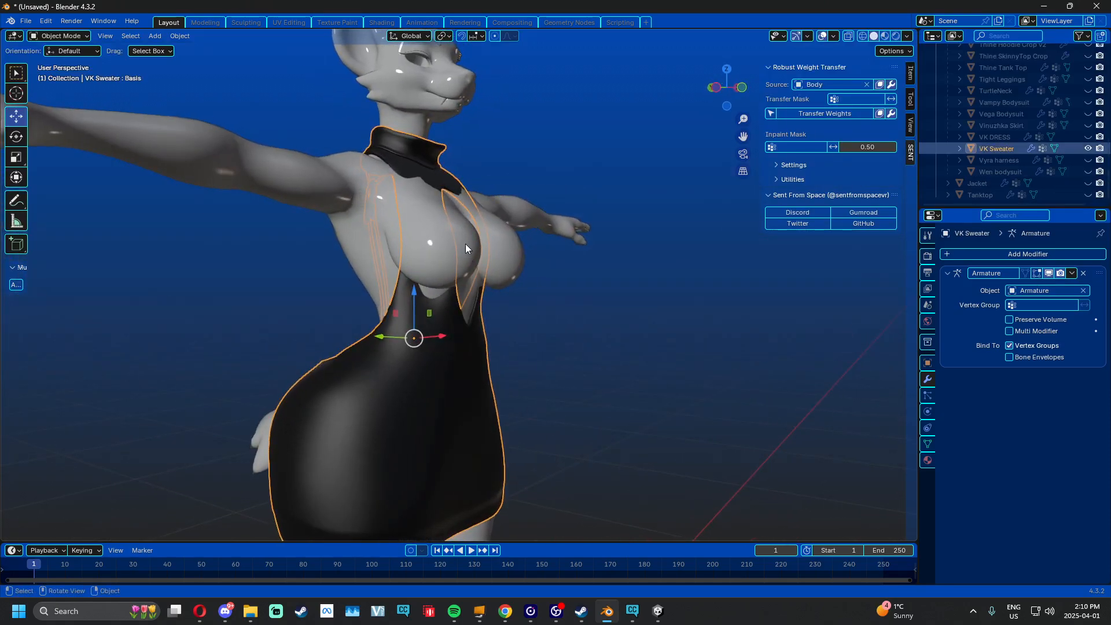
middle_click_drag(466, 245, 583, 253)
key("h")
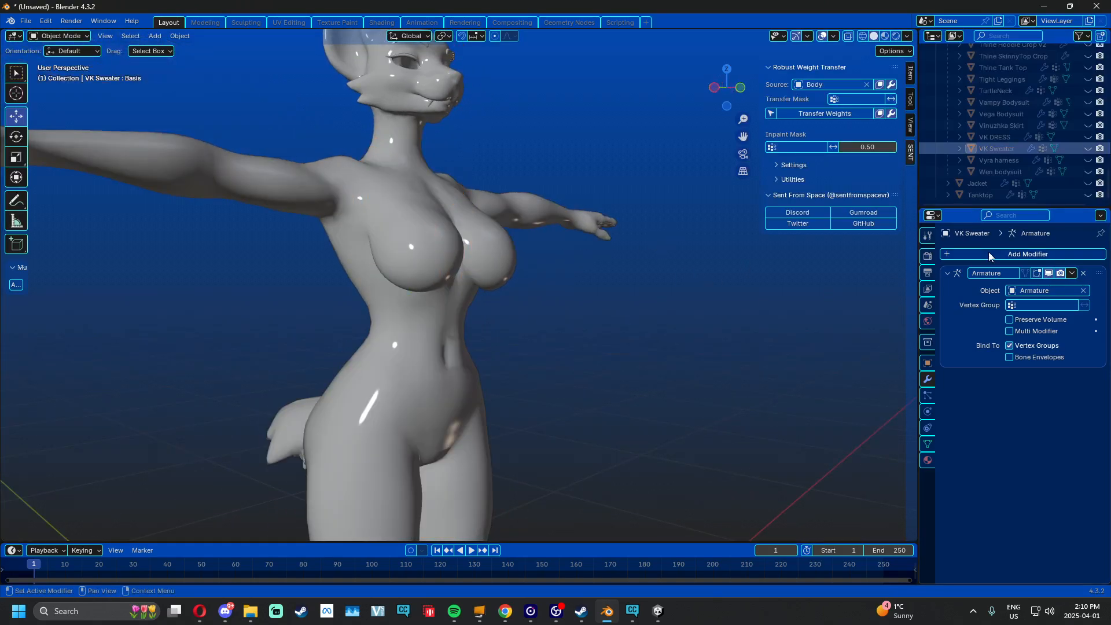
Unhide the Jacket and rename it VK Sweater, reusing the name of the existing sweater mesh
left_click(1088, 184)
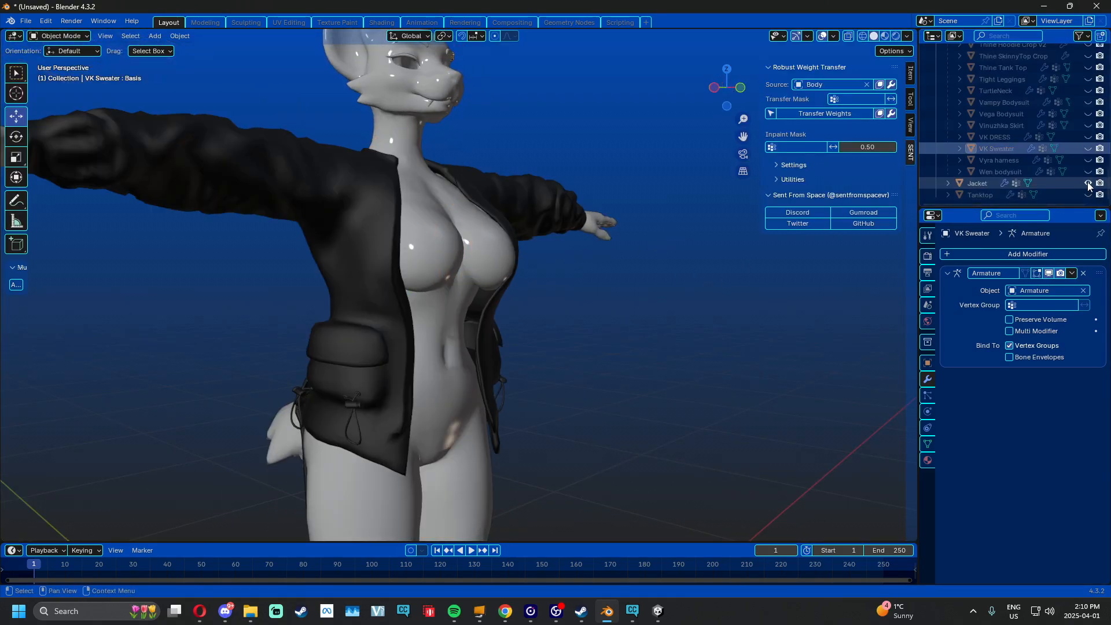
double_click(997, 149)
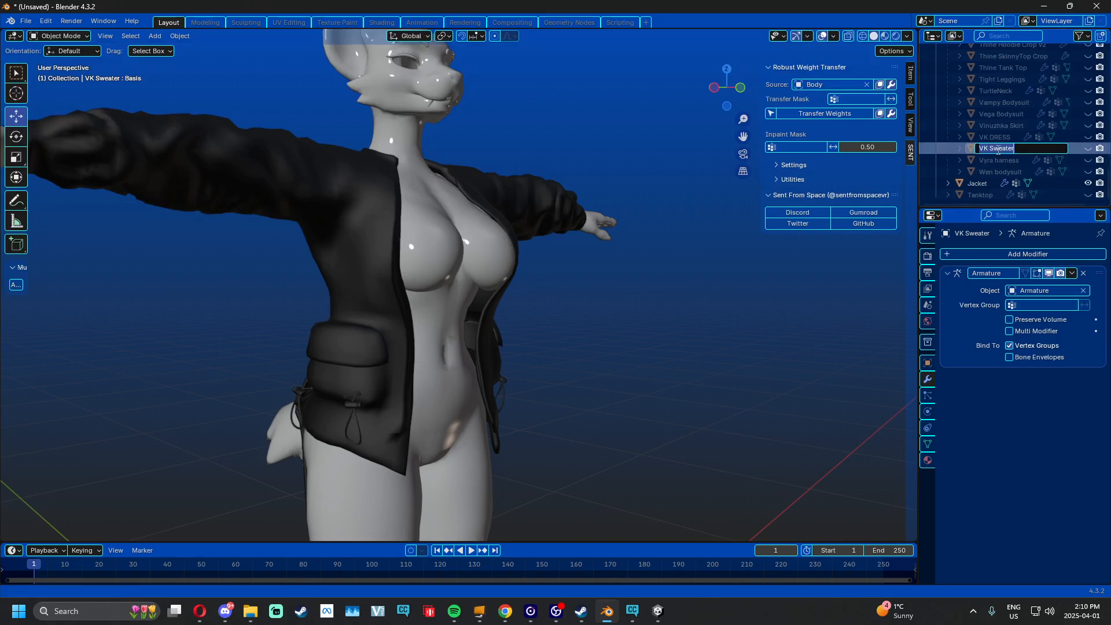
left_click(982, 186)
double_click(983, 184)
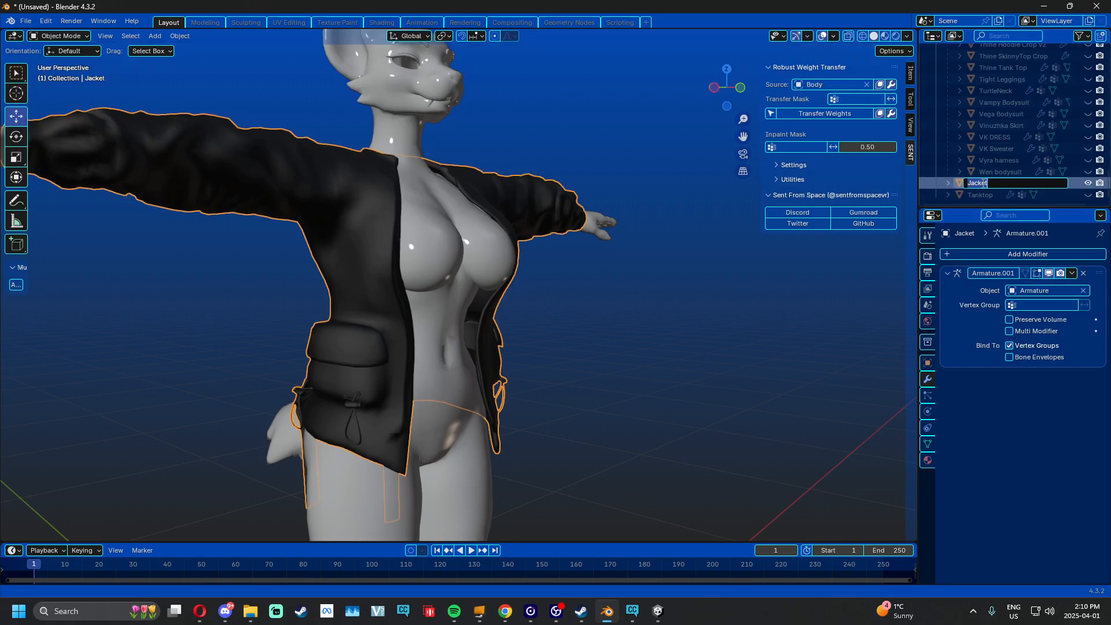
type("VK Sweater")
key("Return")
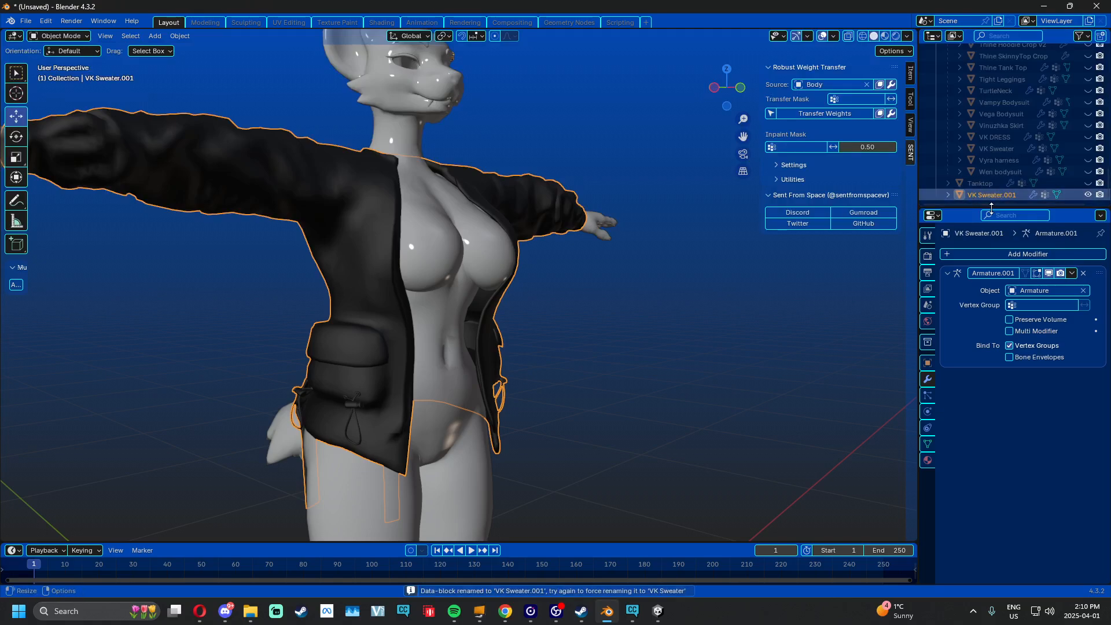
Select the old VK Sweater mesh and review its vertex groups and shape keys
left_click(994, 148)
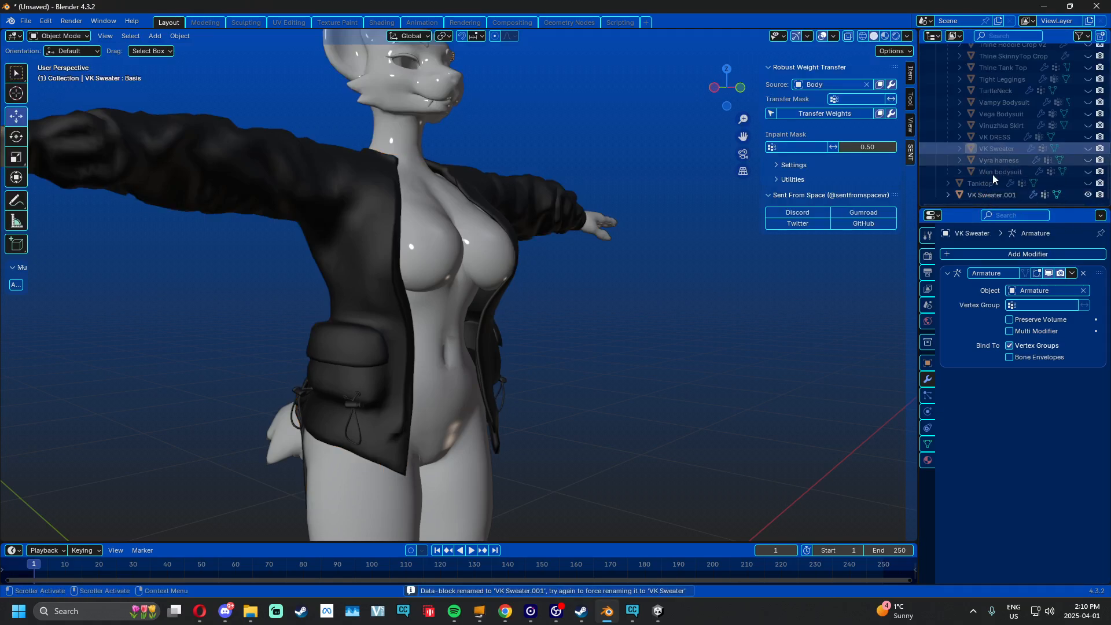
left_click(928, 444)
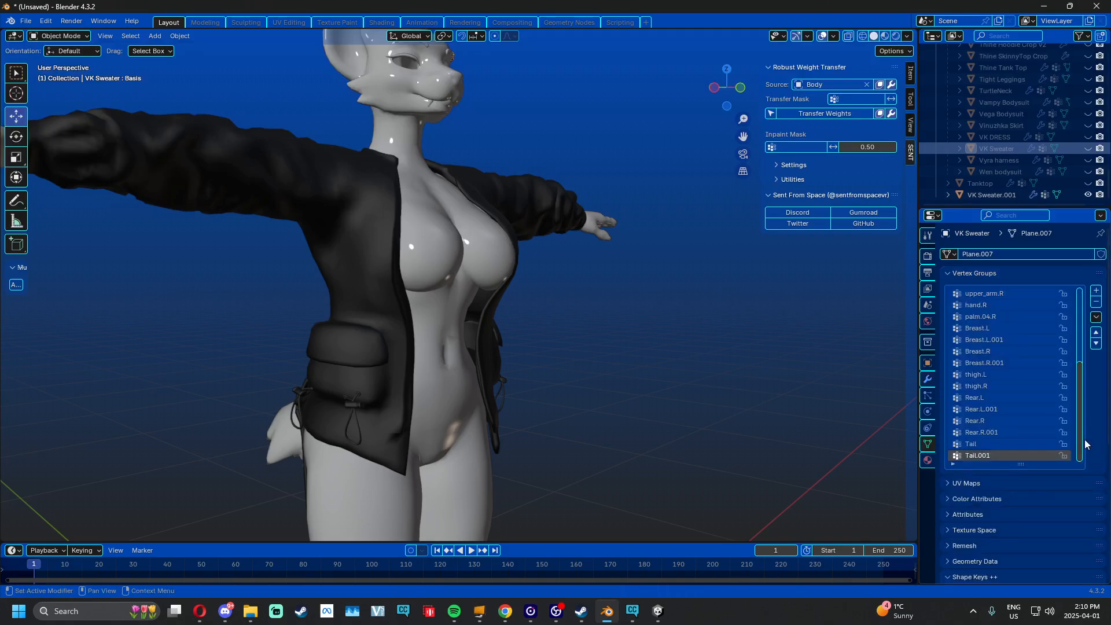
scroll(981, 402, "down", 4)
scroll(986, 409, "up", 5)
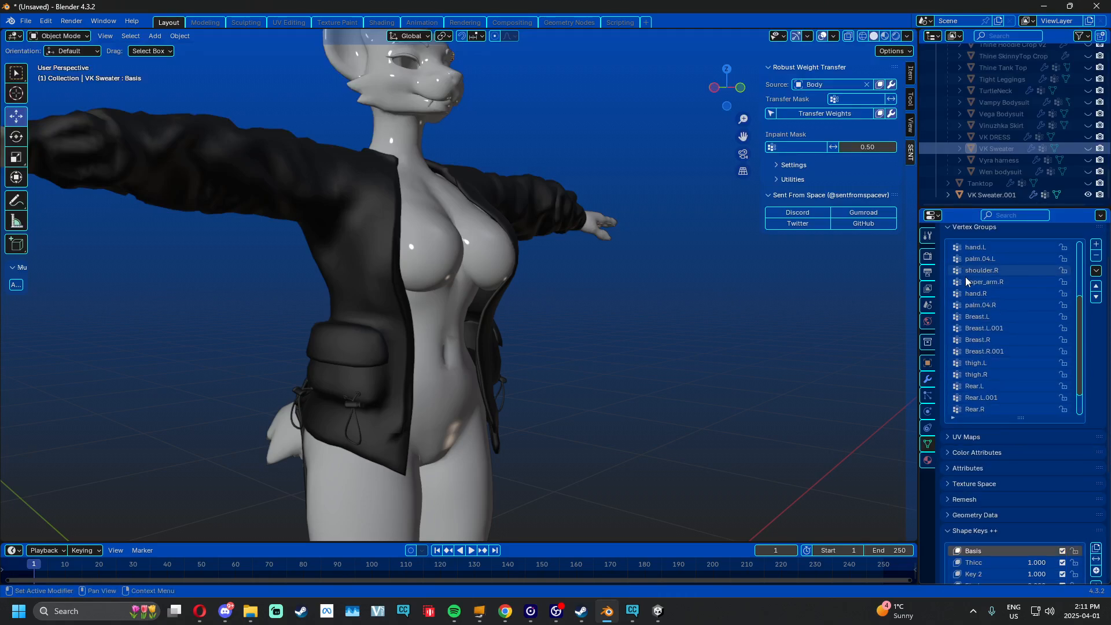
Show the old VK Sweater, preview it with its Thicc shape key at 0, and open that key's name for editing
left_click(1088, 149)
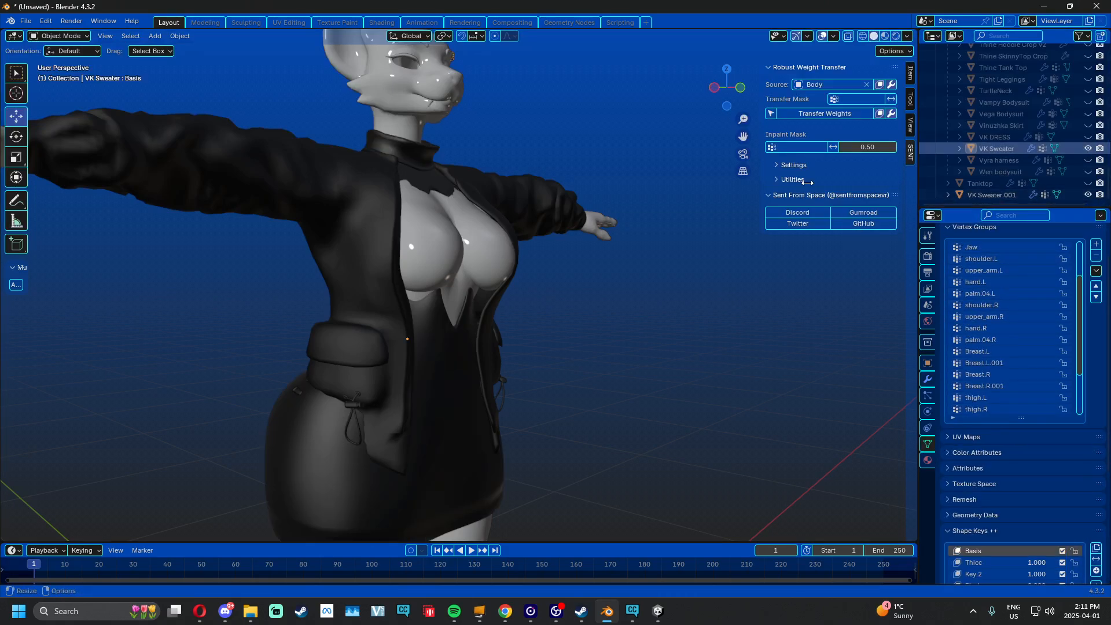
left_click(419, 156)
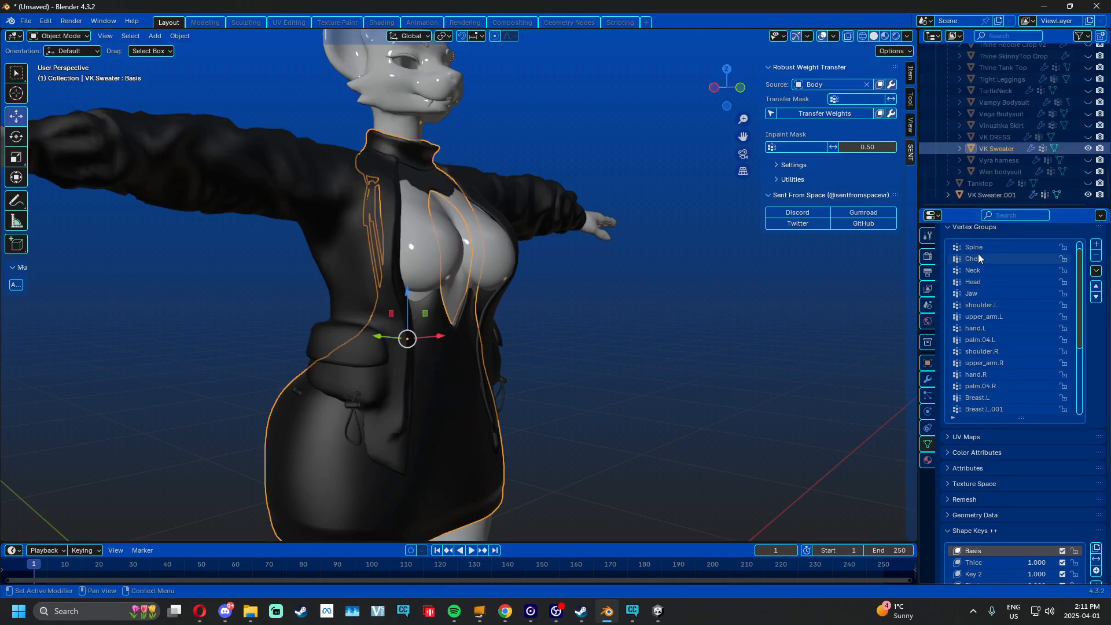
left_click(970, 229)
scroll(978, 289, "up", 2)
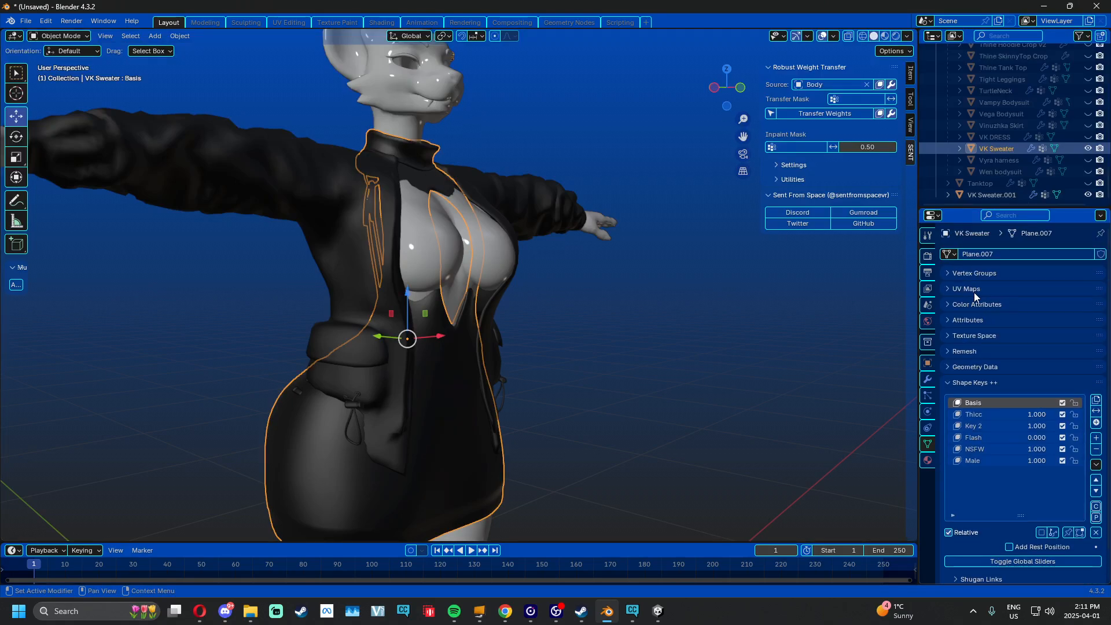
scroll(1002, 352, "down", 2)
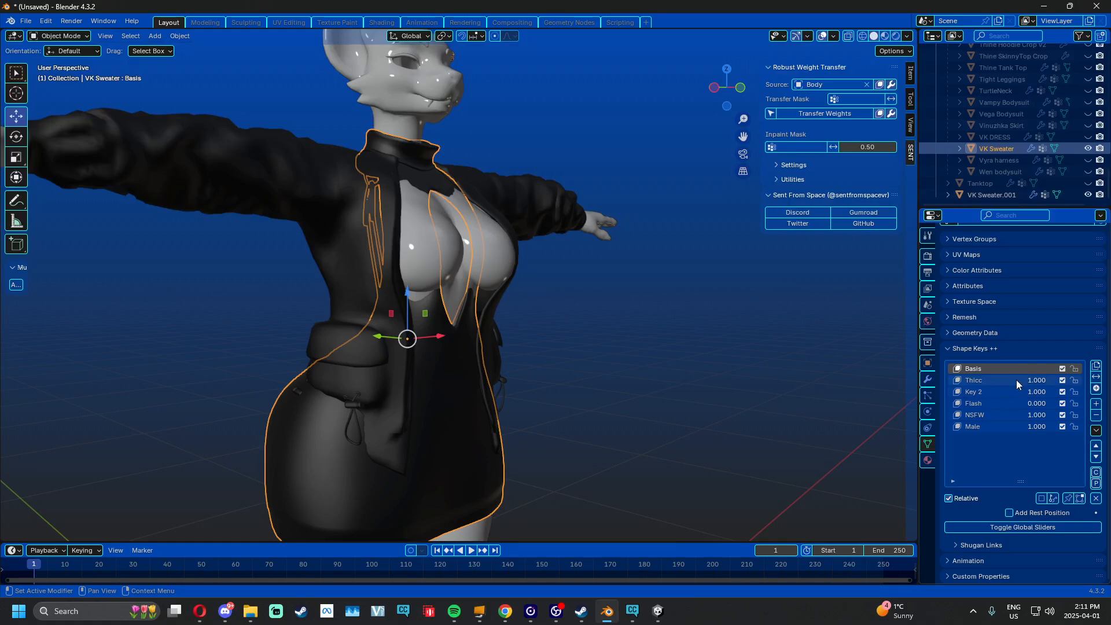
left_click_drag(1039, 384, 998, 385)
left_click(977, 381)
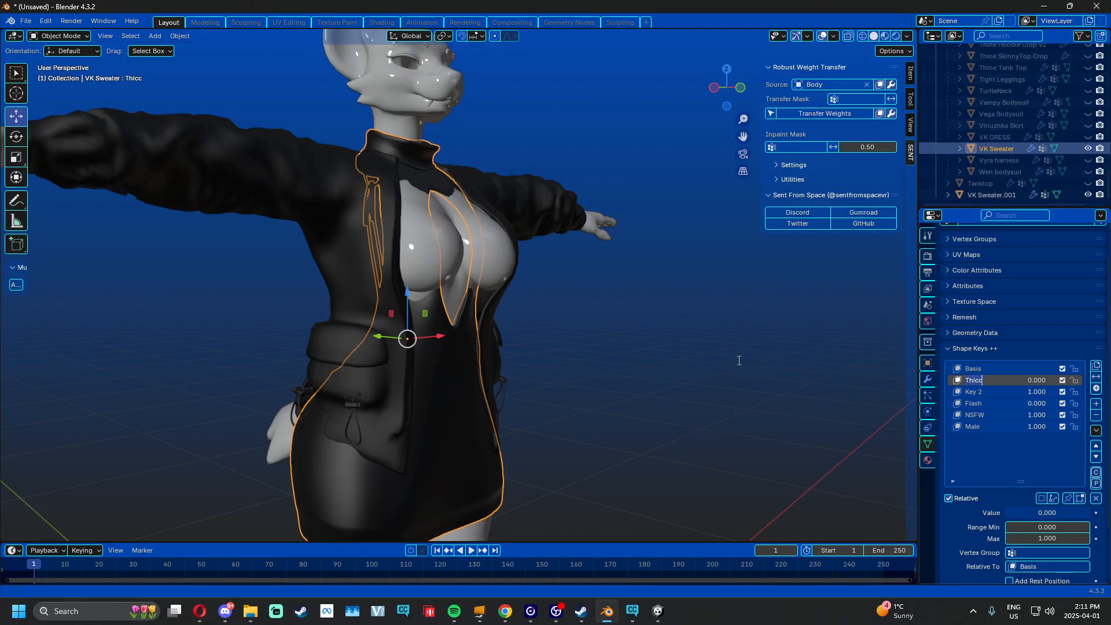
Hide the old sweater and give the jacket a Basis shape key plus a second one named Thicc
middle_click_drag(632, 284, 426, 207)
left_click(393, 211)
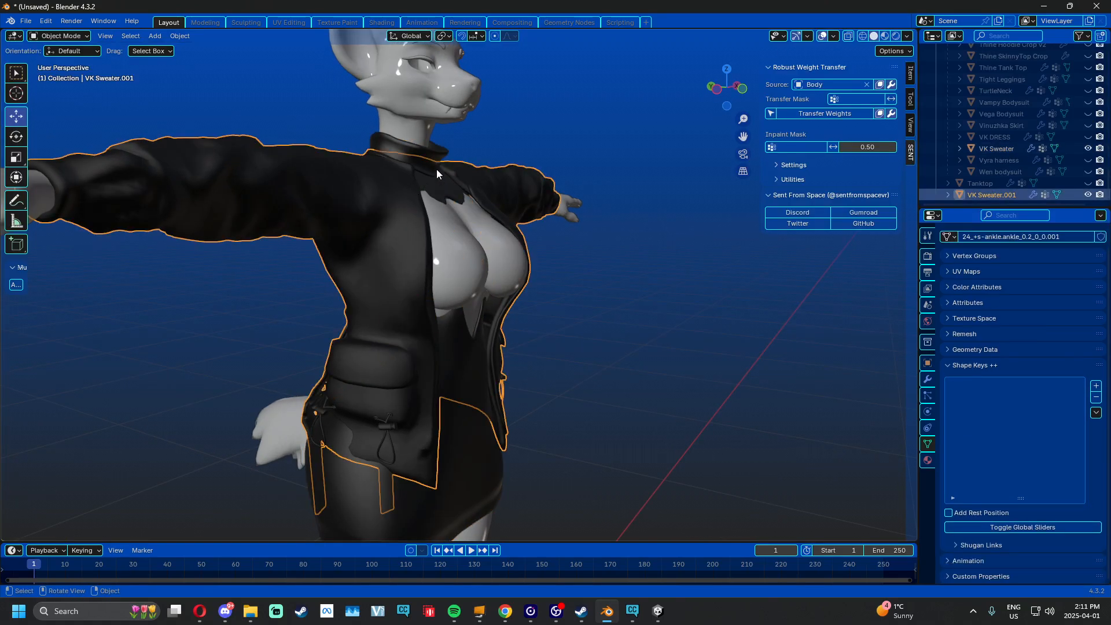
left_click(436, 169)
key("h")
left_click(395, 181)
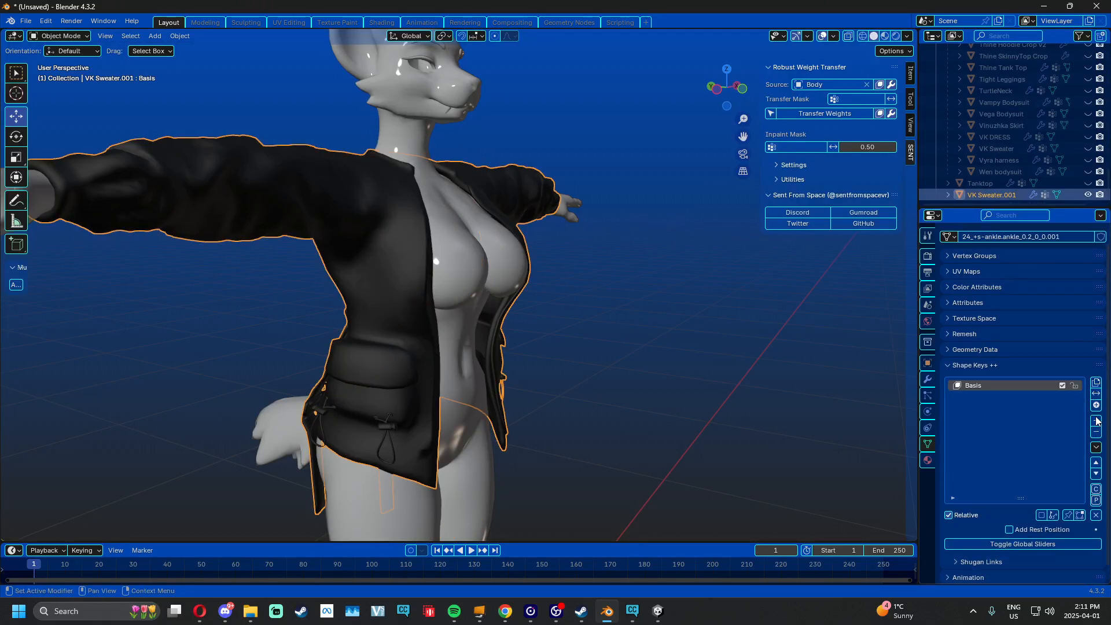
left_click(1097, 421)
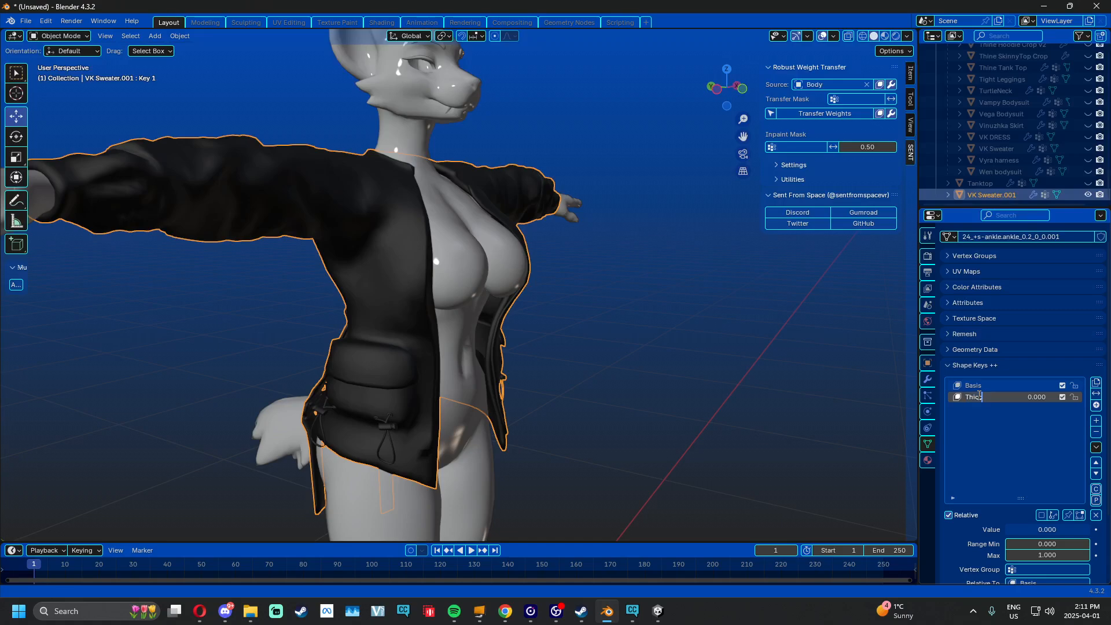
key("Return")
Find the thicker-body shape key on the Body mesh and raise its value to widen the hips and thighs
middle_click_drag(518, 412, 541, 411)
middle_click_drag(540, 411, 512, 355, "shift")
left_click(435, 380)
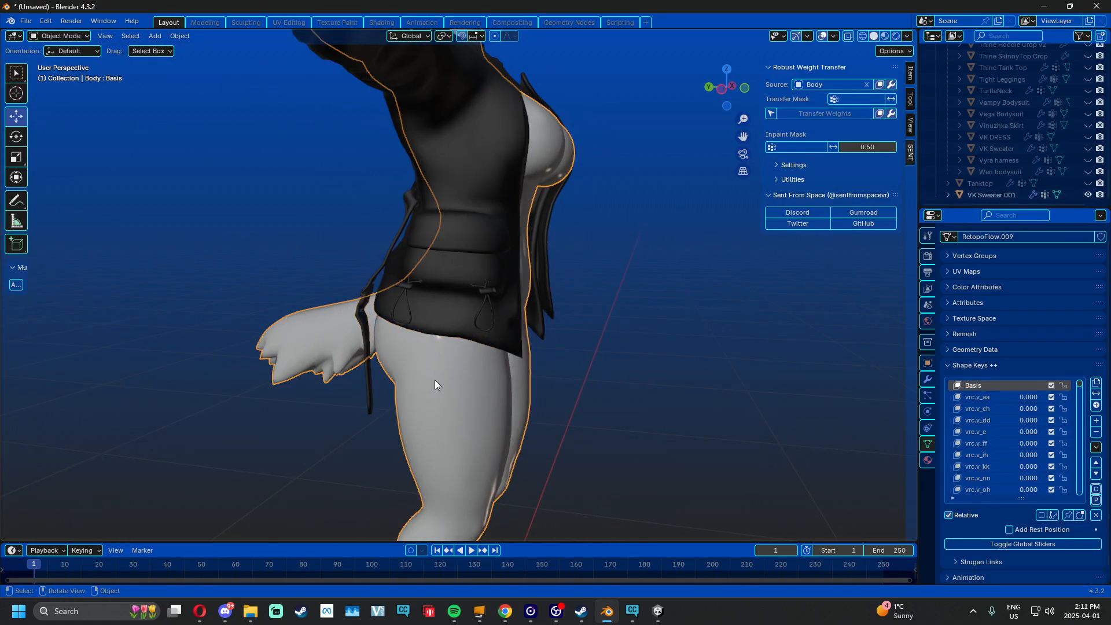
scroll(1042, 440, "down", 10)
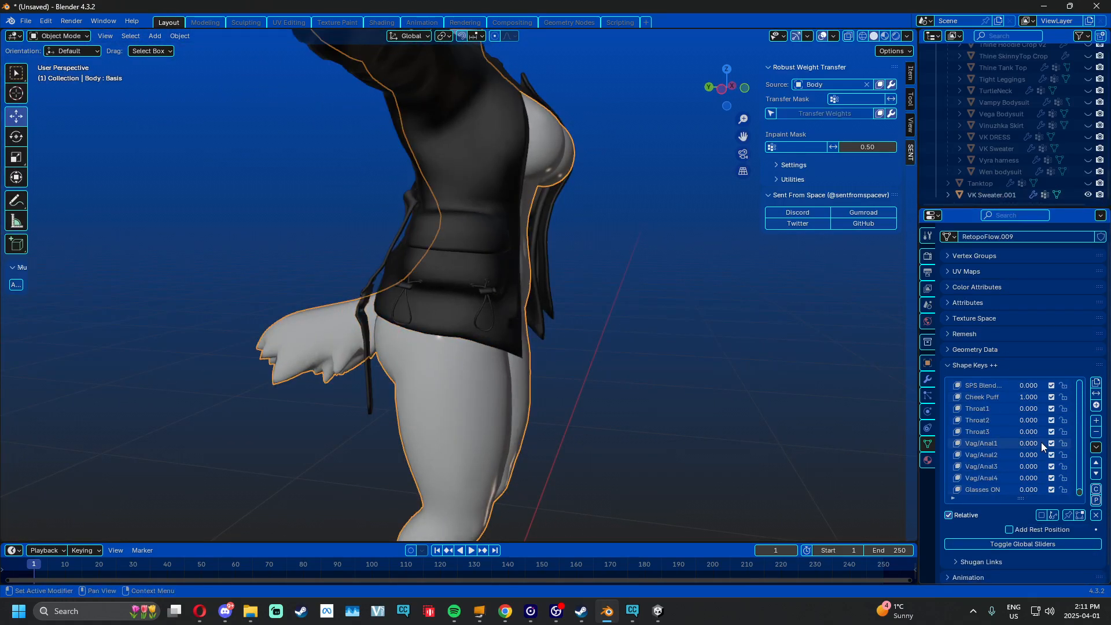
scroll(1042, 443, "up", 5)
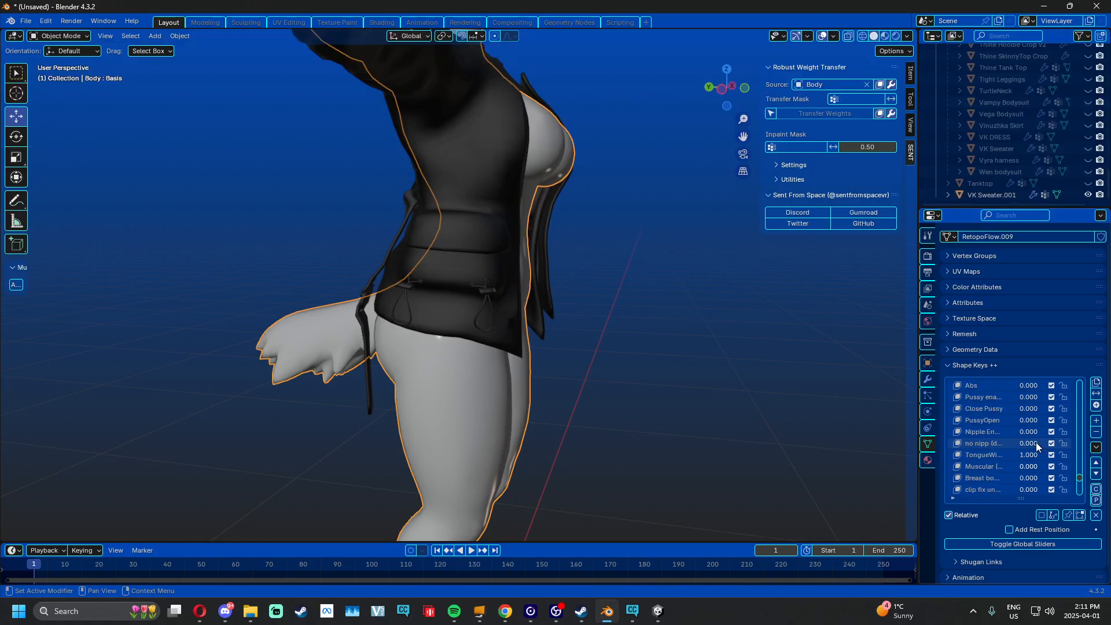
scroll(1036, 443, "up", 6)
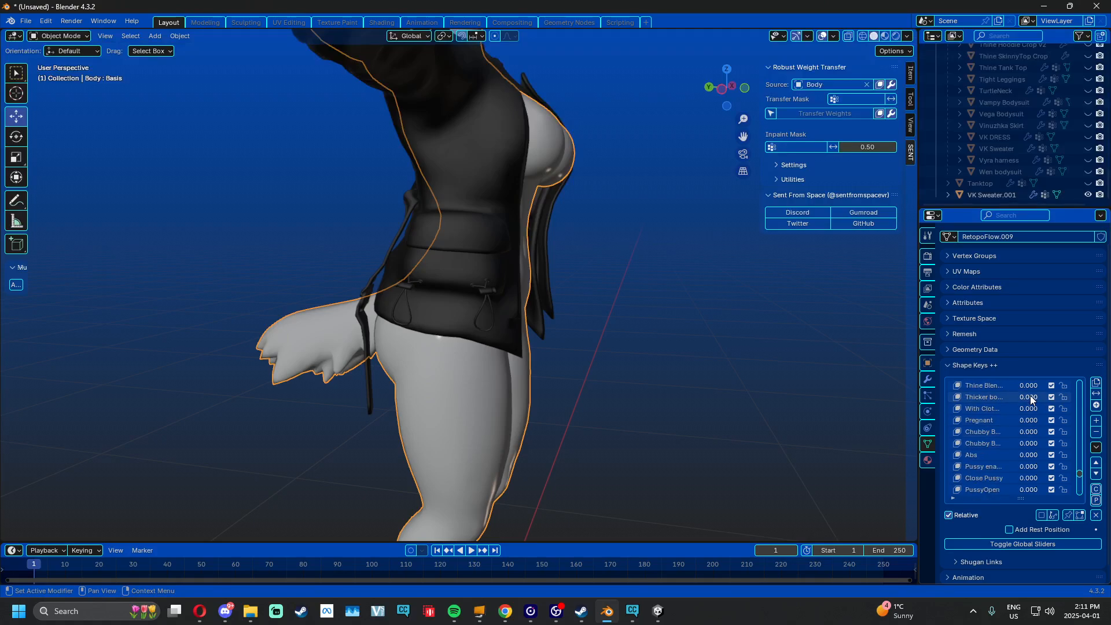
left_click_drag(1030, 396, 1069, 396)
middle_click_drag(599, 316, 630, 318)
Set the jacket's Thicc shape key to 1 and start sculpting it with the Elastic Grab brush
left_click(484, 243)
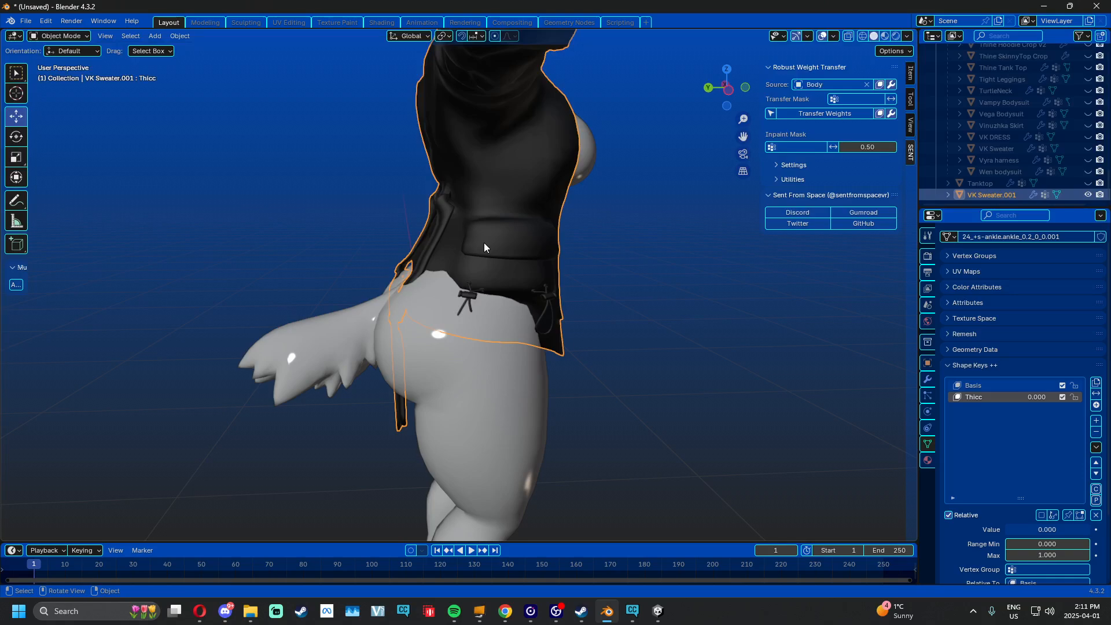
left_click_drag(1038, 398, 1079, 398)
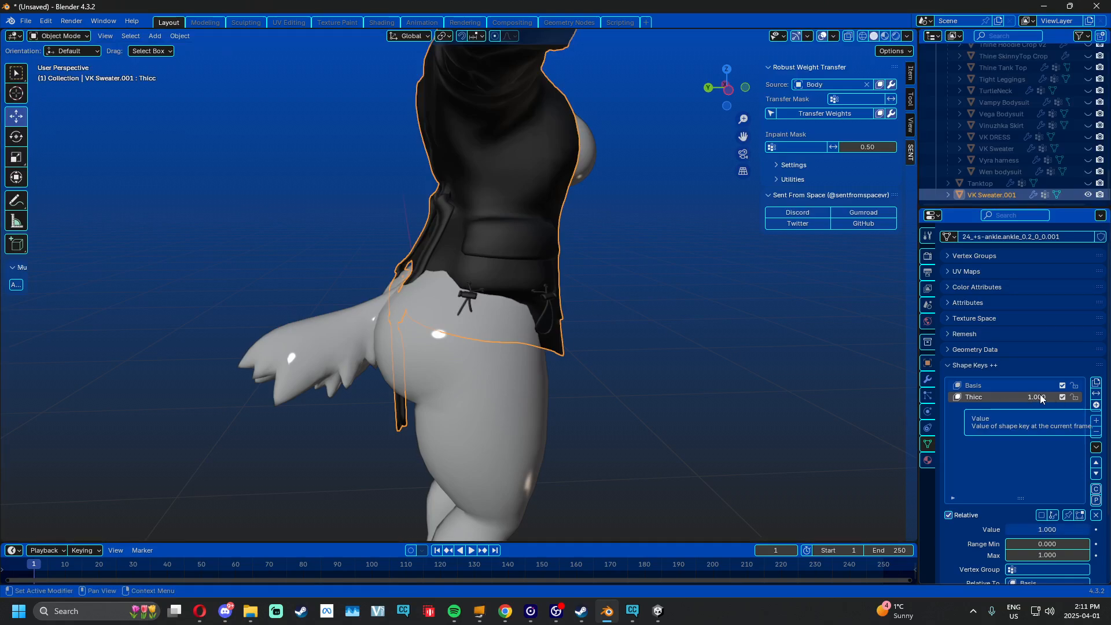
left_click(60, 36)
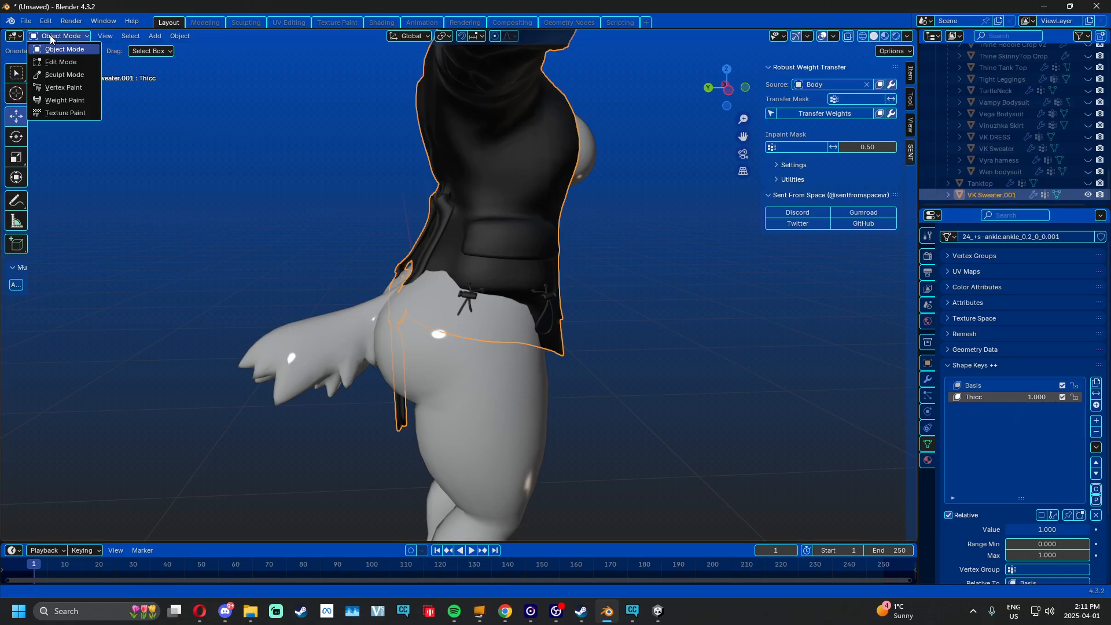
left_click(58, 75)
middle_click_drag(421, 316, 429, 308)
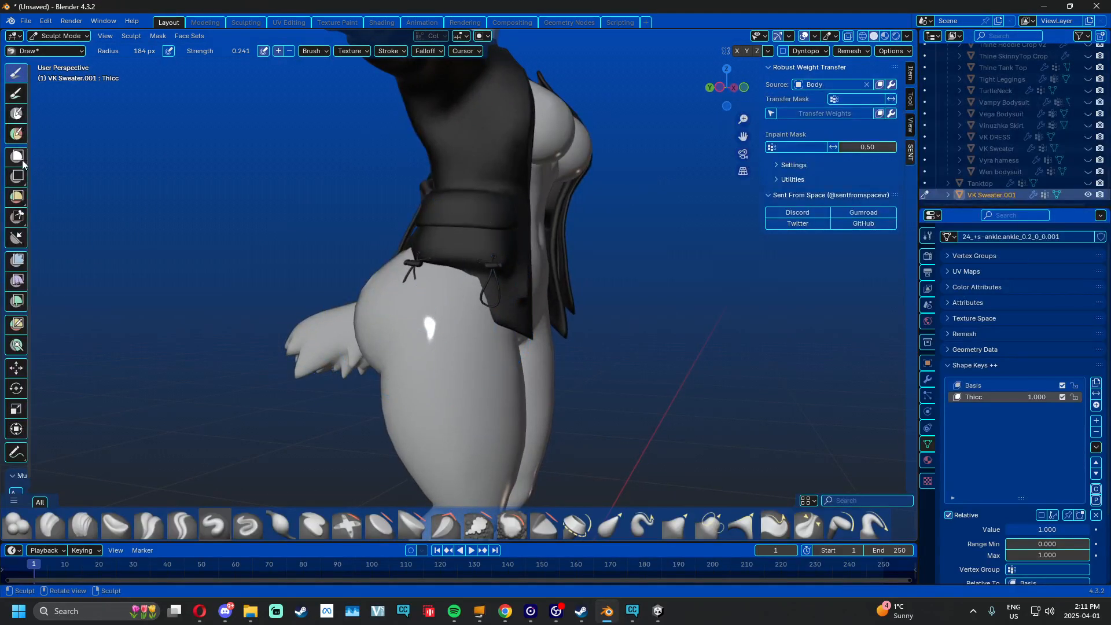
left_click(64, 51)
left_click(379, 165)
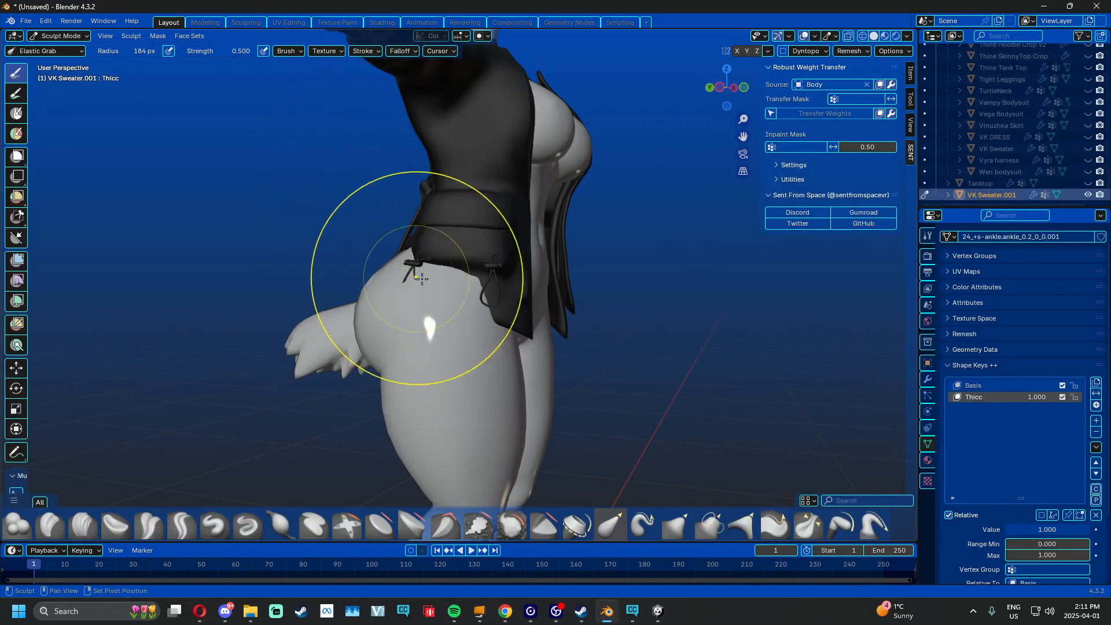
Sculpt the jacket's lower hem and back outward with Elastic Grab so it covers the wider hips and rear
mouse_move(393, 301)
middle_mouse_down()
mouse_move(440, 254)
mouse_move(515, 243)
mouse_move(474, 268)
mouse_move(429, 249)
middle_mouse_up()
mouse_move(357, 227)
middle_mouse_down()
mouse_move(452, 272)
mouse_move(418, 241)
mouse_move(484, 336)
mouse_move(472, 344)
mouse_move(544, 301)
middle_mouse_up()
scroll(521, 272, "up", 3)
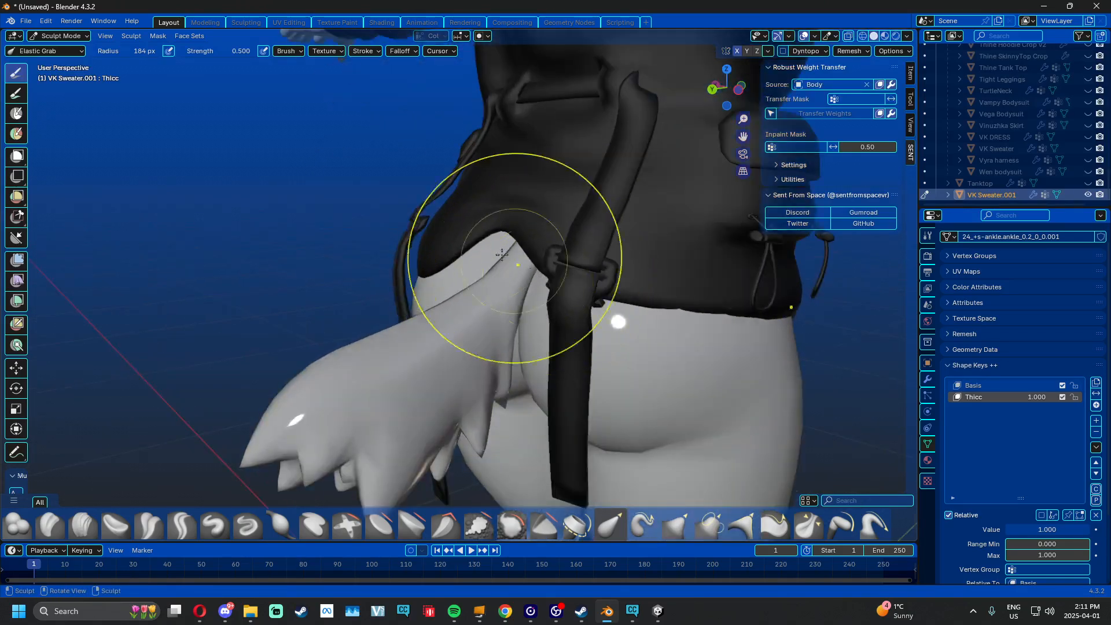
left_click_drag(709, 313, 712, 303)
middle_click_drag(711, 304, 753, 302)
scroll(628, 269, "down", 1)
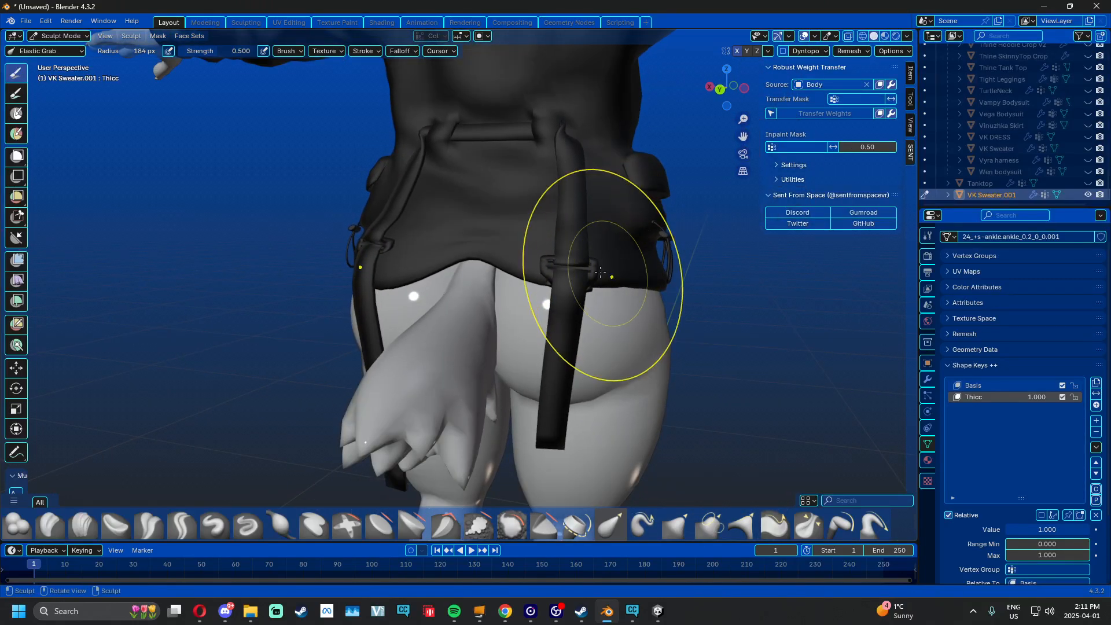
mouse_move(610, 277)
middle_mouse_down()
mouse_move(429, 270)
mouse_move(410, 290)
mouse_move(540, 255)
mouse_move(516, 365)
middle_mouse_up()
scroll(541, 256, "down", 4)
scroll(510, 360, "up", 4)
left_click_drag(465, 293, 491, 310)
scroll(493, 316, "down", 4)
middle_click_drag(517, 394, 512, 284, "shift")
middle_click_drag(512, 293, 601, 305)
middle_click_drag(597, 254, 602, 350, "shift")
middle_click_drag(602, 349, 541, 343)
Return to Object Mode and delete the old VK Sweater mesh
left_click(58, 36)
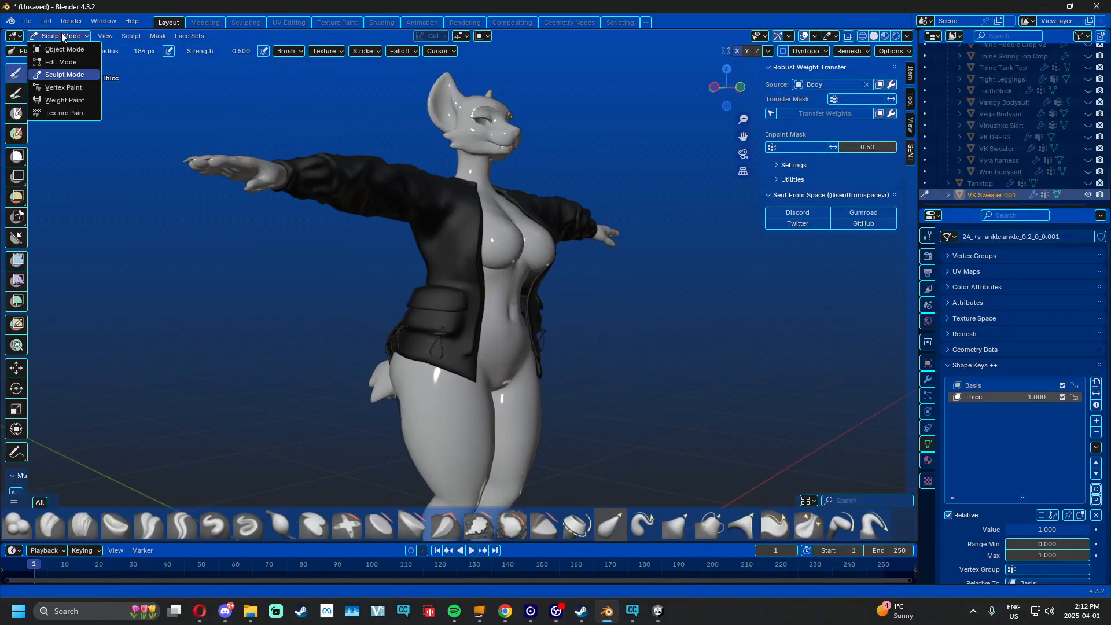
left_click(55, 48)
left_click(995, 151)
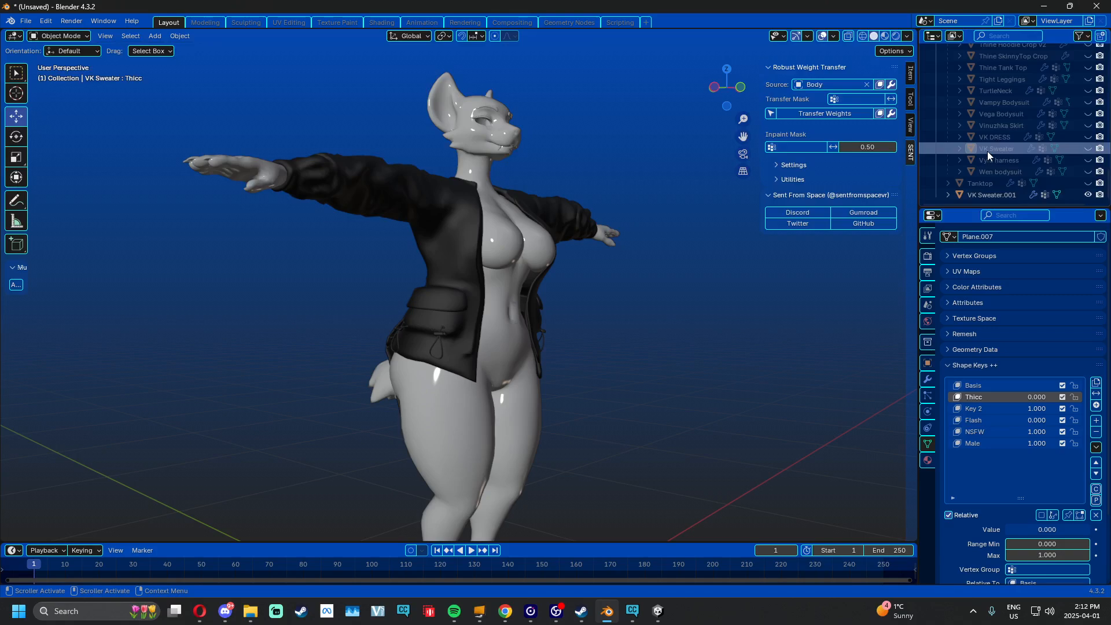
key("Delete")
Rename the jacket from VK Sweater.001 to VK Sweater
double_click(993, 195)
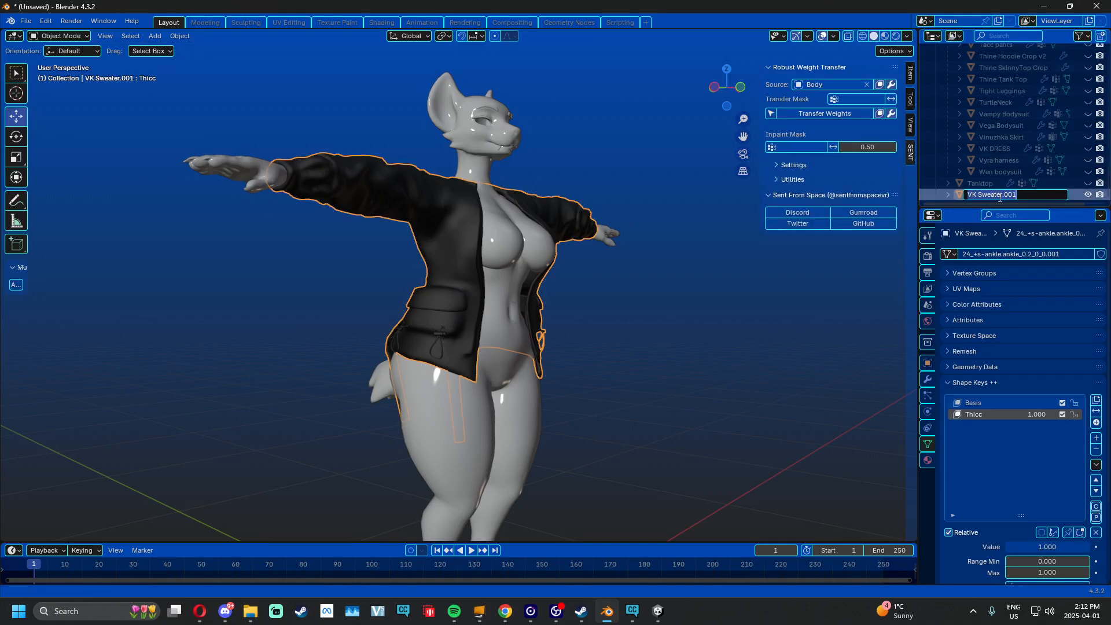
left_click_drag(1003, 198, 1040, 205)
key("Return")
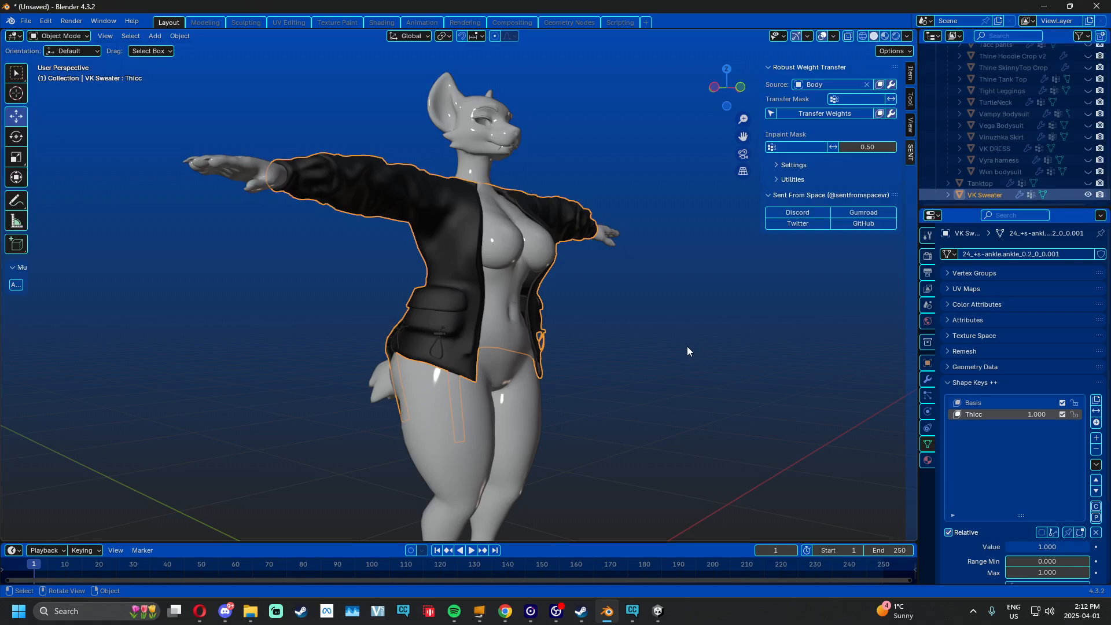
Hide the jacket and show the Tanktop together with the existing Thine Tank Top on the body
middle_click_drag(688, 347, 625, 350)
left_click(1089, 195)
left_click(1088, 183)
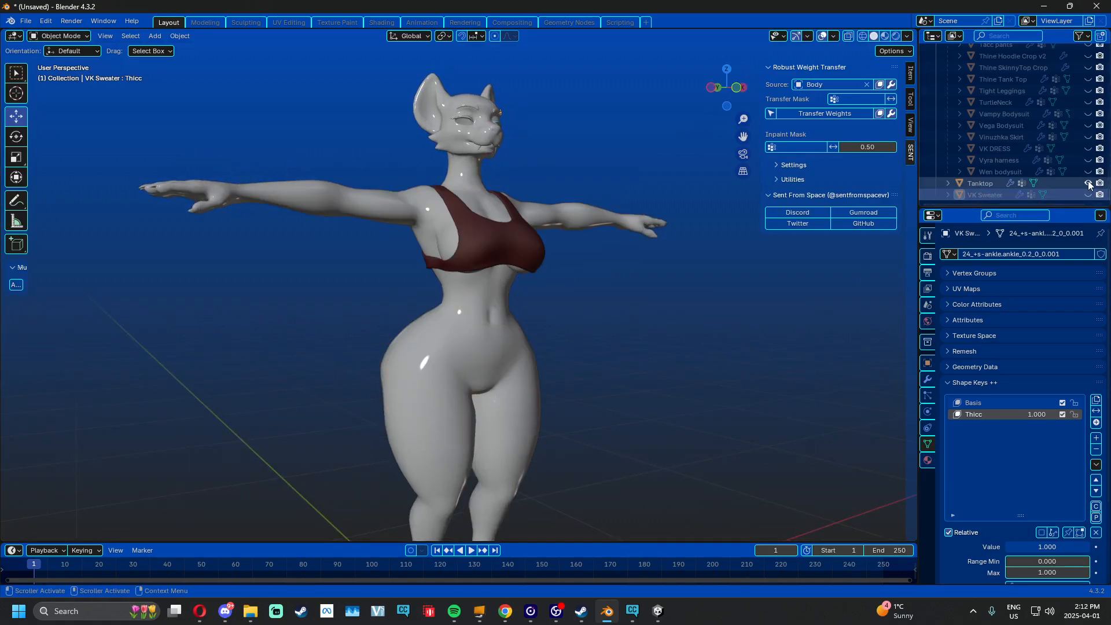
middle_click_drag(614, 275, 590, 298)
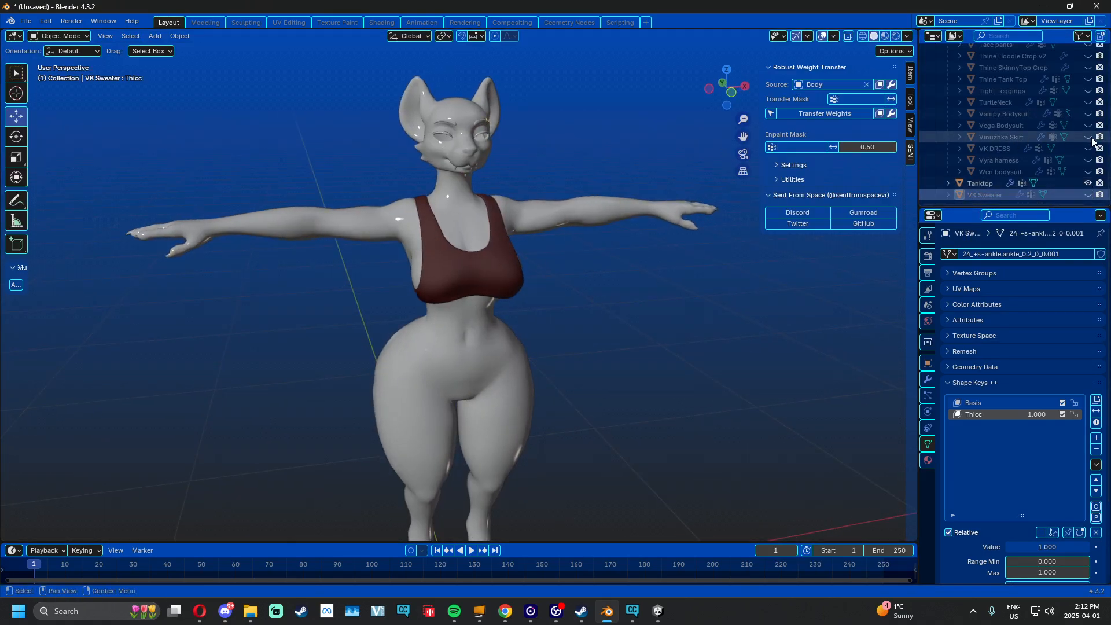
scroll(1077, 153, "up", 4)
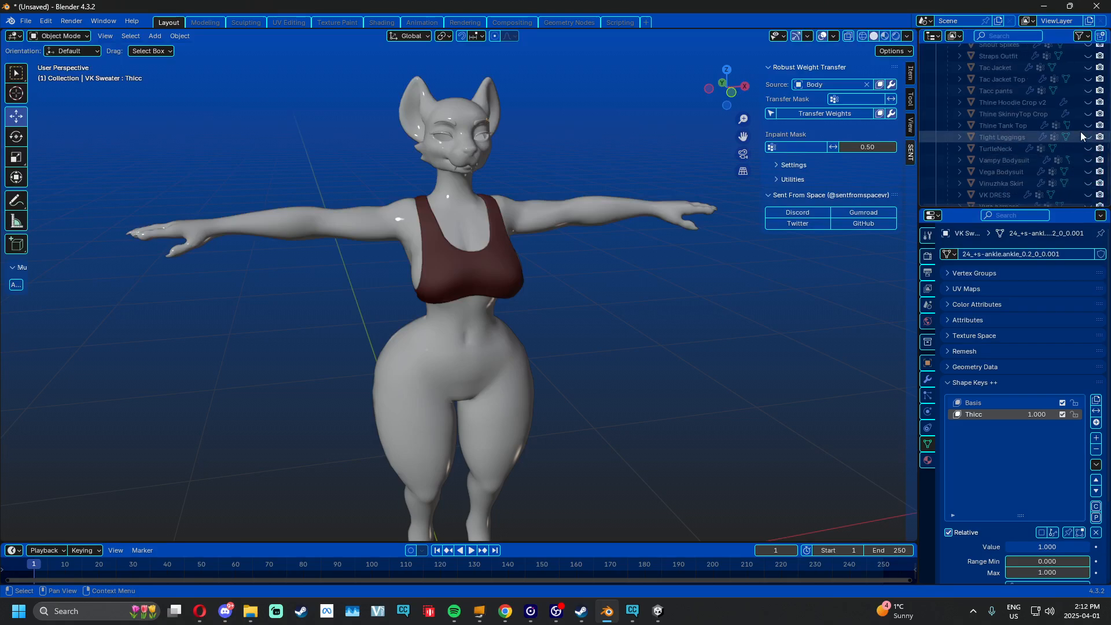
left_click(1088, 125)
scroll(532, 250, "up", 6)
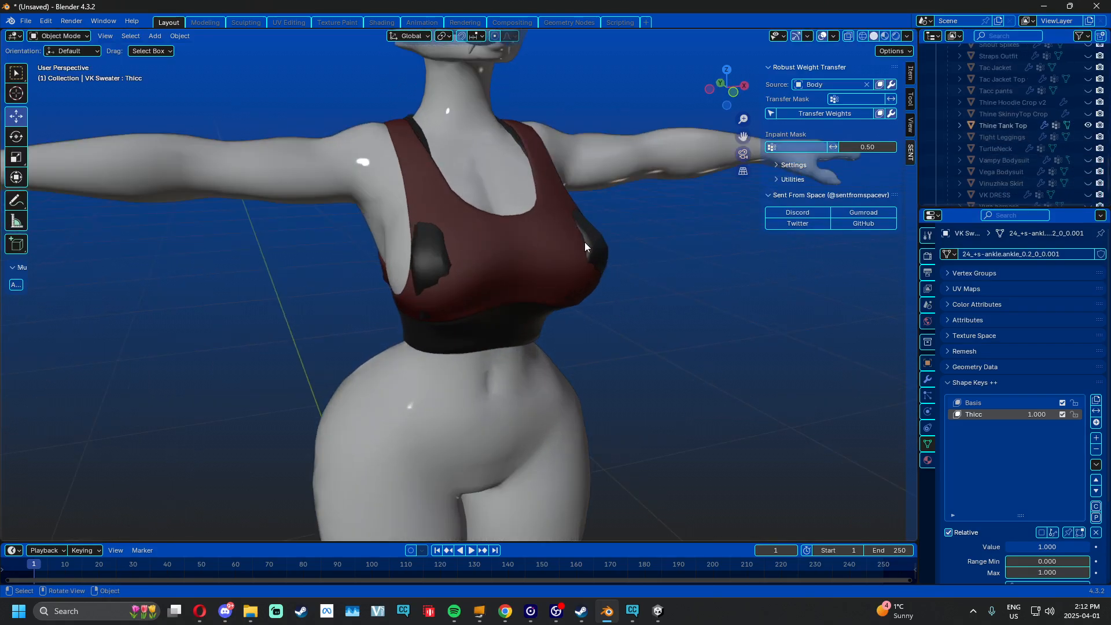
Copy the name of the existing Thine Tank Top mesh and delete that mesh
double_click(1012, 127)
key("ctrl+c")
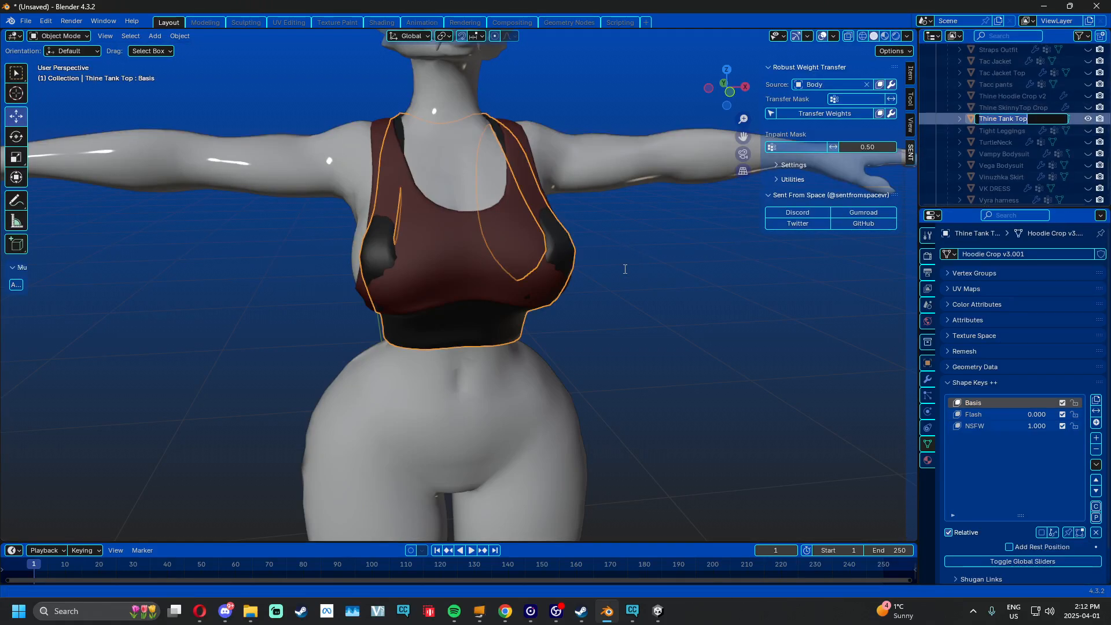
key("Return")
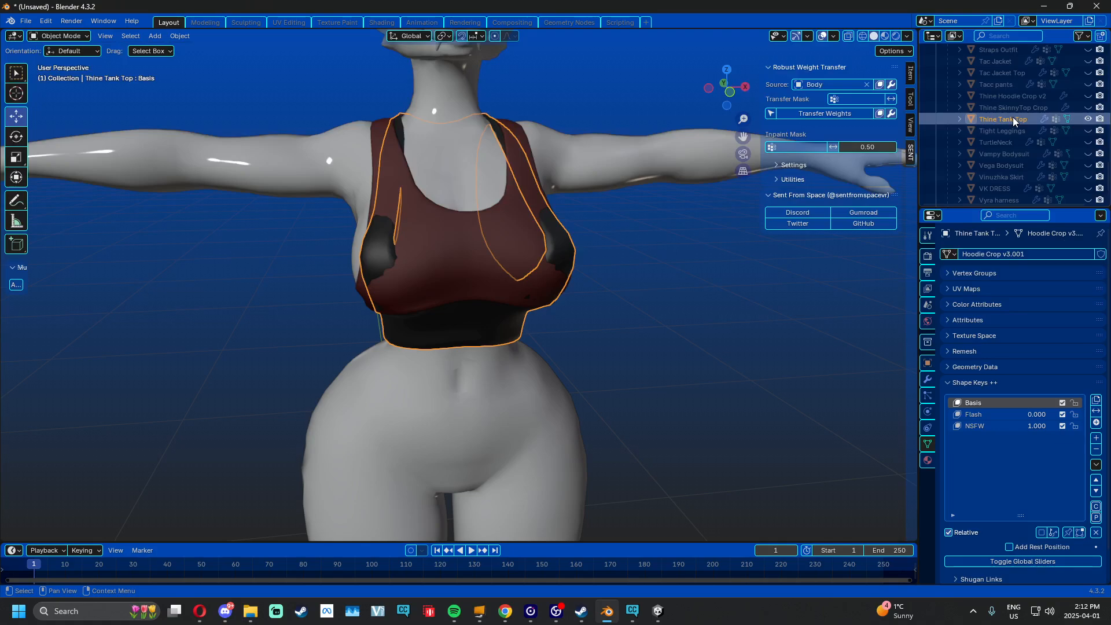
key("Delete")
scroll(1013, 119, "down", 2)
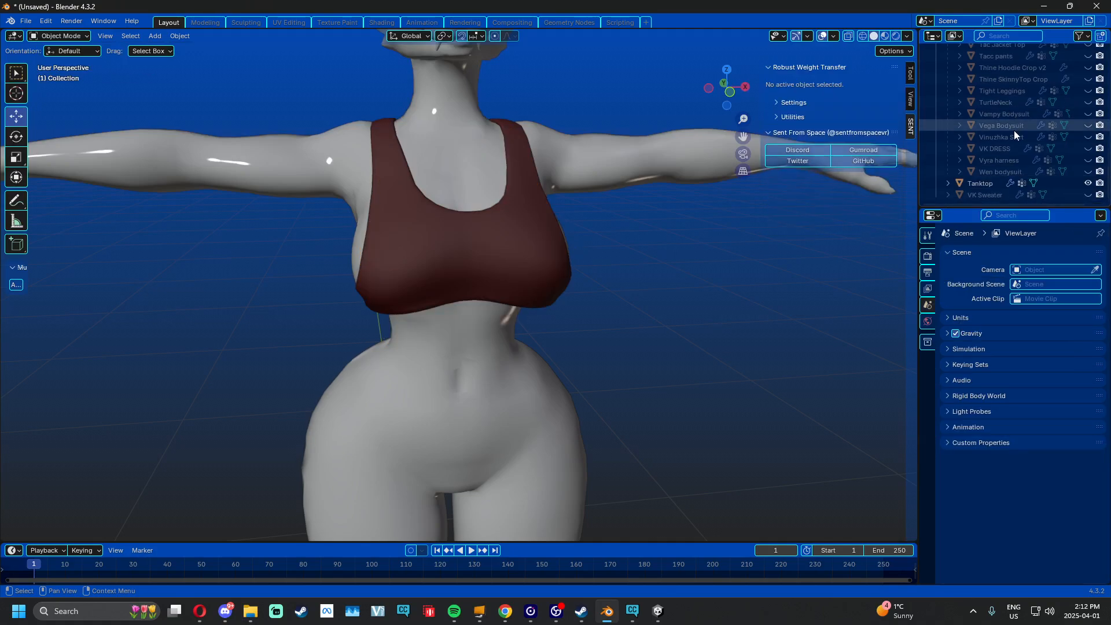
Rename the Tanktop mesh Thine Tank Top
left_click(983, 183)
double_click(983, 183)
key("ctrl+v")
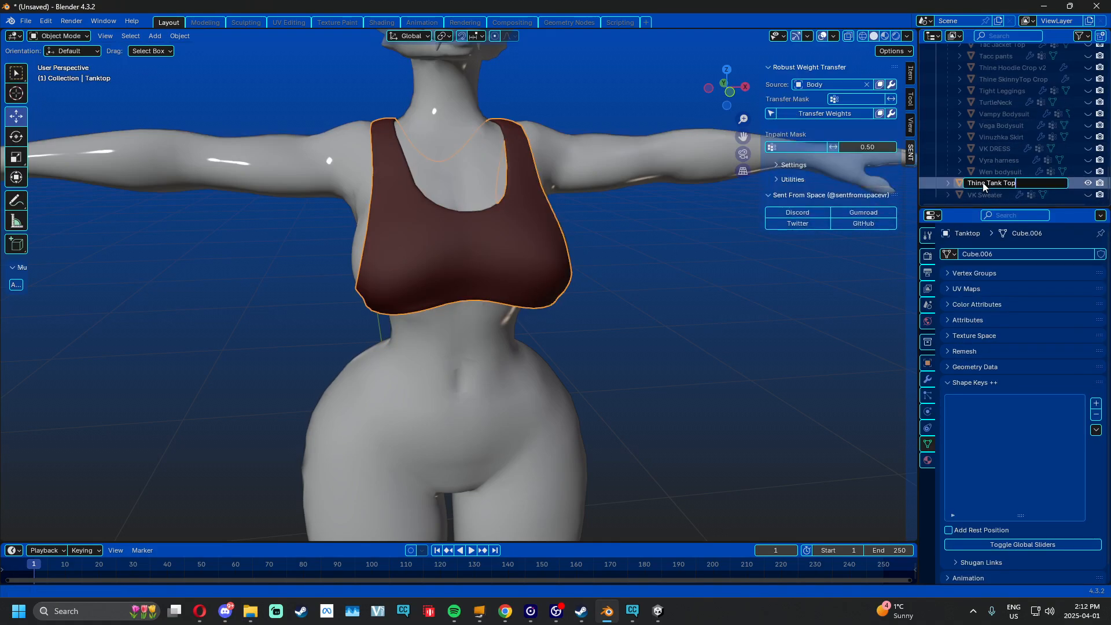
key("Return")
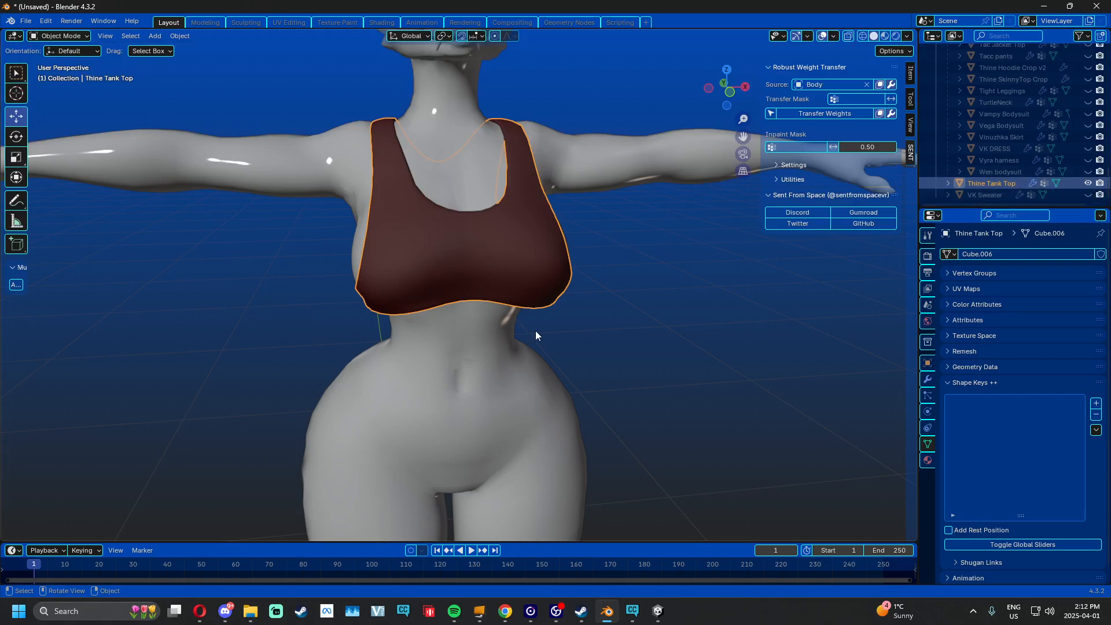
Prepare an FBX export that targets the existing Hyenid_V1.11.fbx in the Hyenid assets folder
middle_click_drag(536, 332, 634, 300)
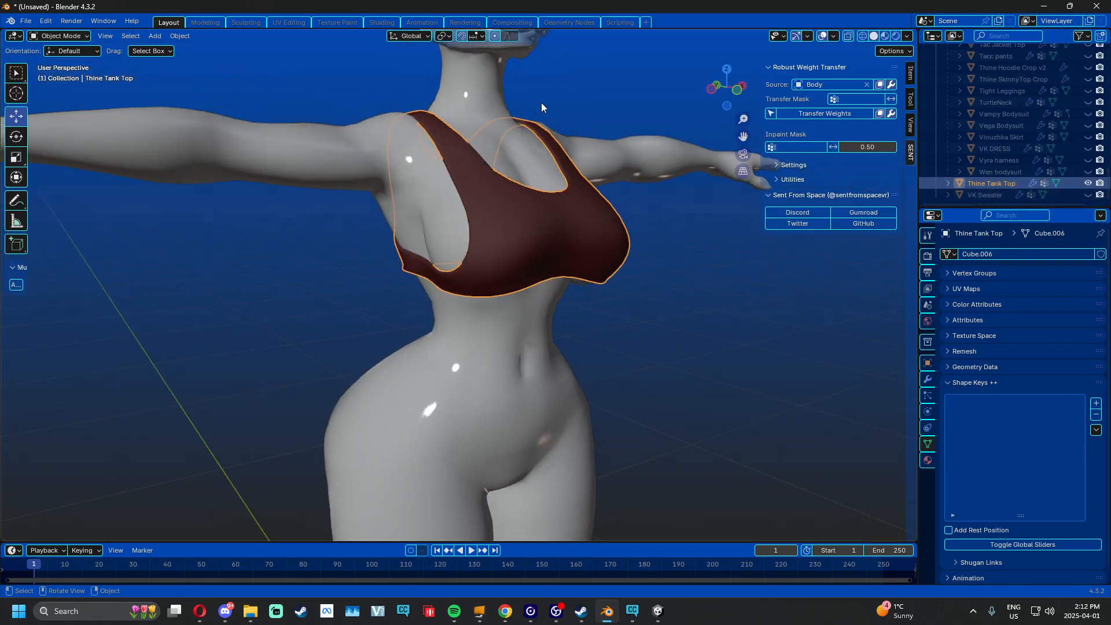
left_click(26, 21)
mouse_move(55, 198)
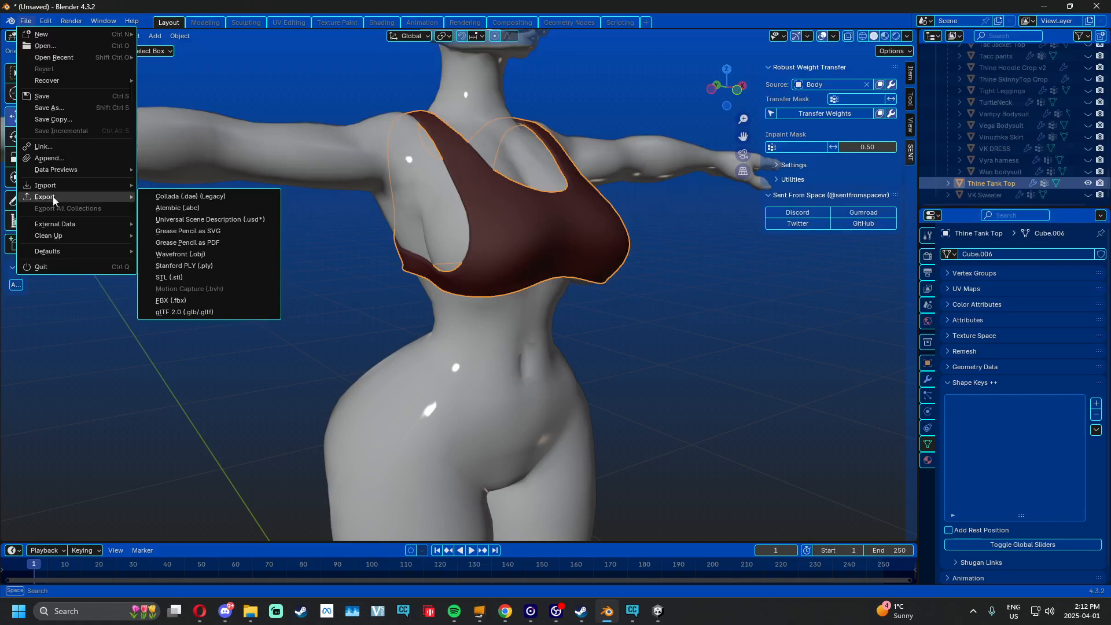
left_click(174, 295)
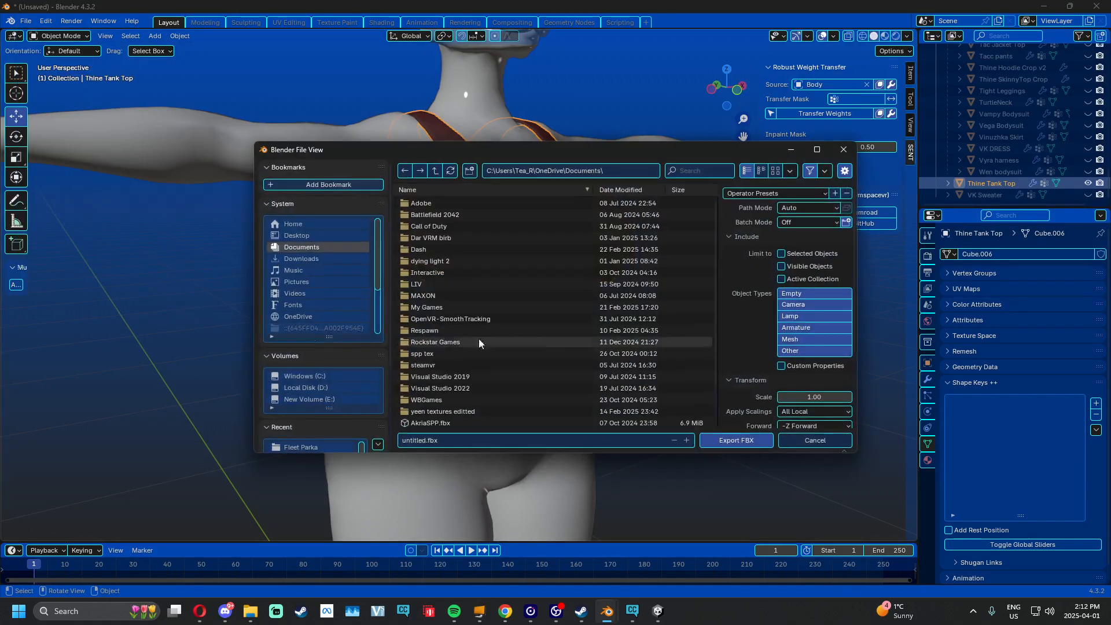
scroll(323, 447, "down", 2)
left_click(312, 446)
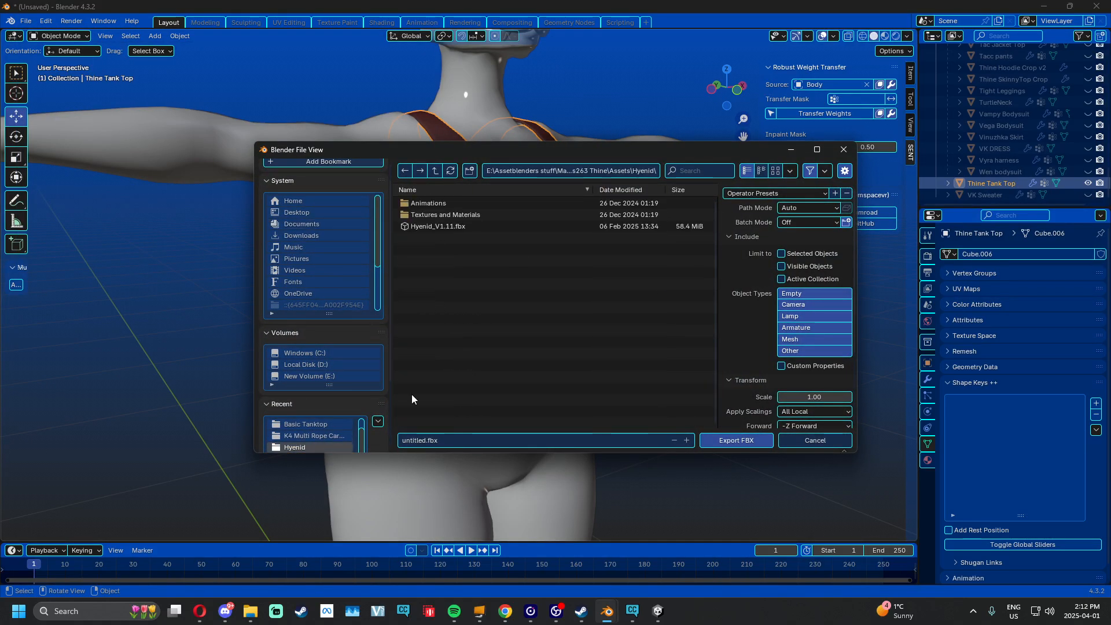
left_click(463, 228)
scroll(762, 300, "down", 4)
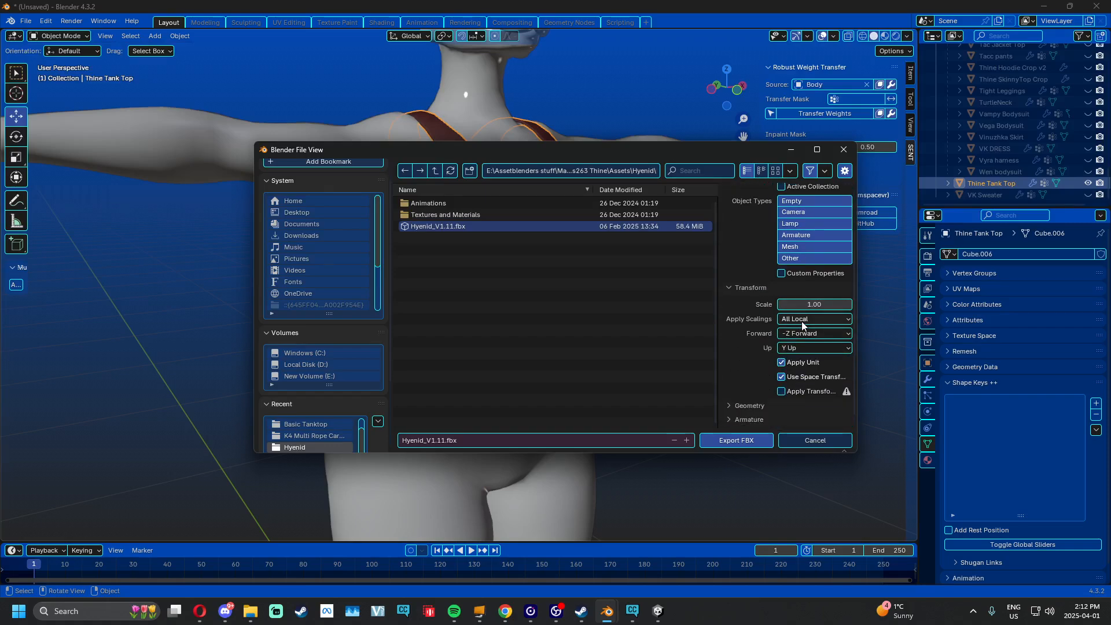
Set the FBX export's scaling to FBX All, show its armature options, and cancel the export
left_click(802, 319)
left_click(822, 371)
scroll(831, 313, "down", 1)
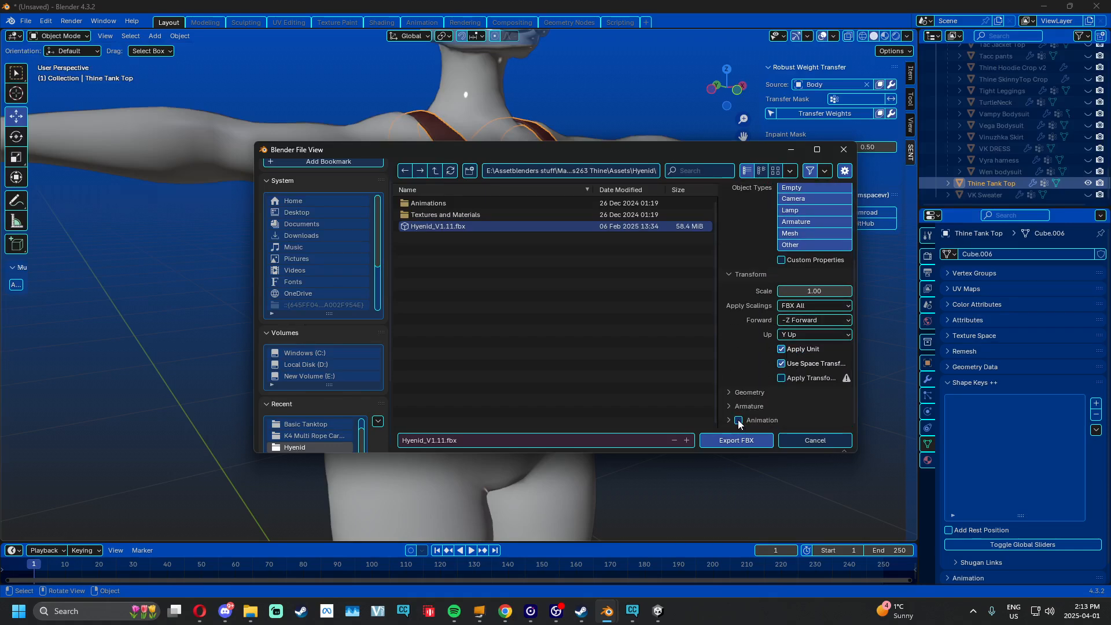
left_click(751, 407)
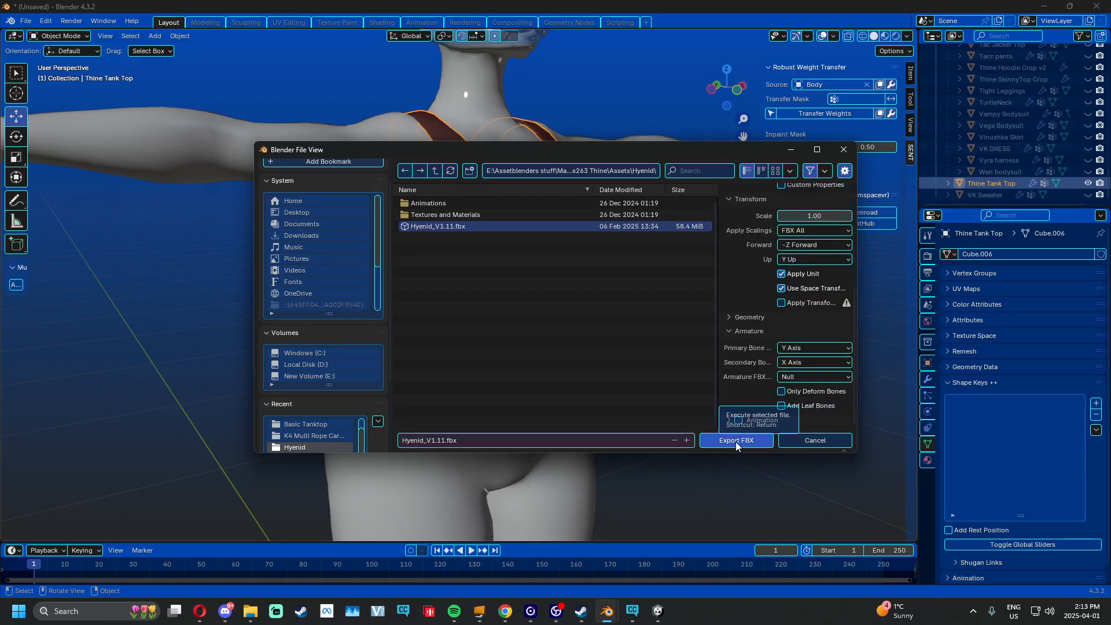
left_click(817, 441)
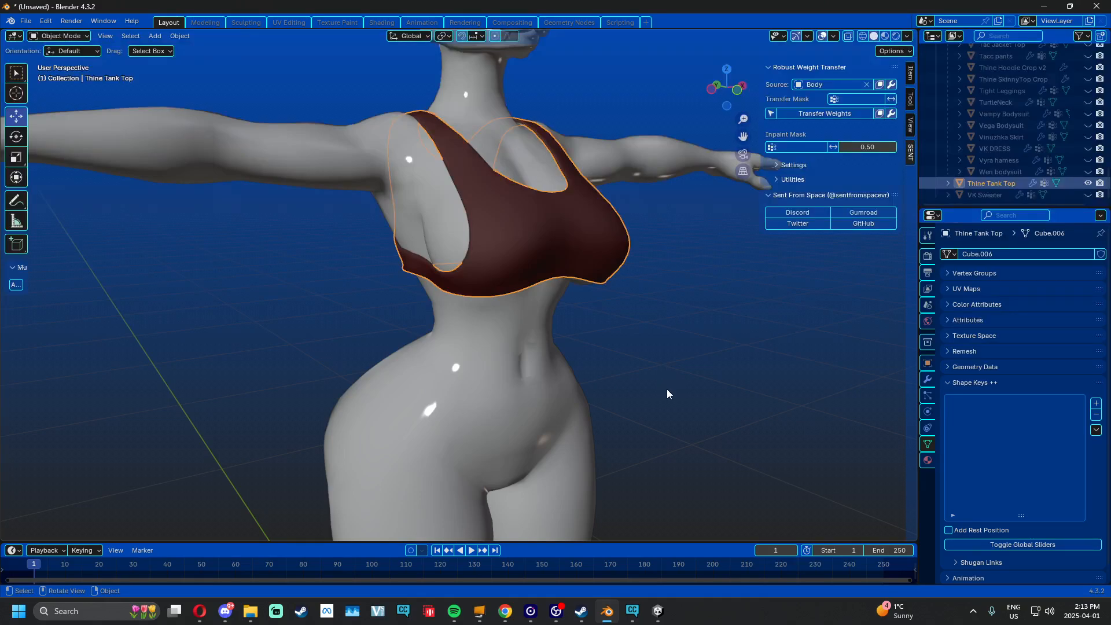
Switch to Unity, activate The Oasis Malibu Bikini object, and locate its Malibu Top material's color texture in the project files
left_click(658, 610)
middle_click_drag(524, 296, 540, 308)
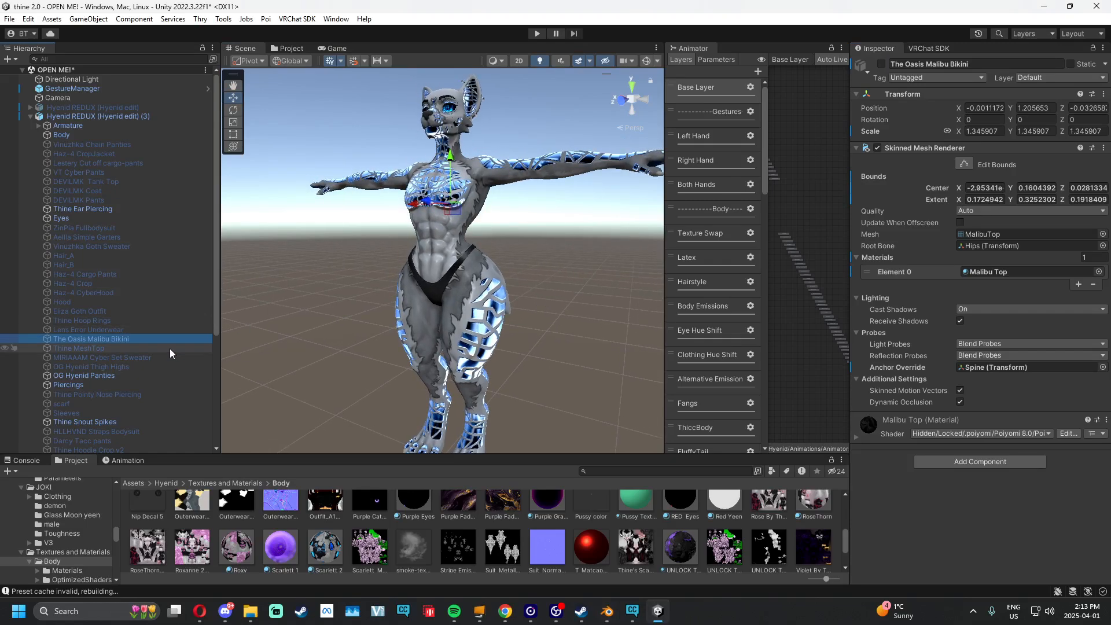
left_click(881, 64)
scroll(496, 243, "up", 3)
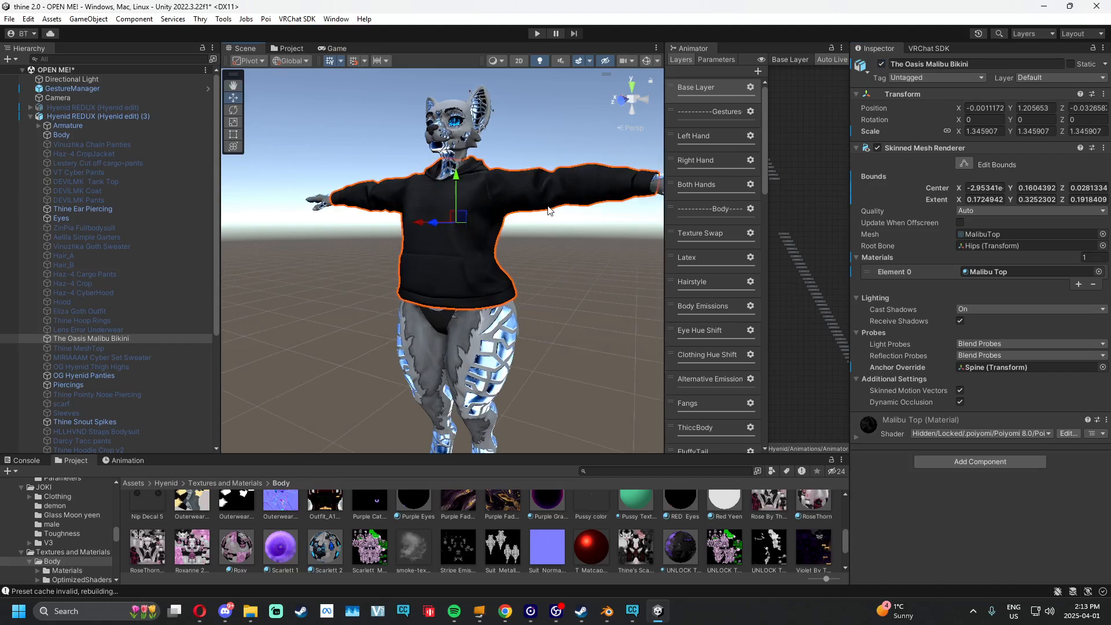
middle_click_drag(496, 243, 526, 260)
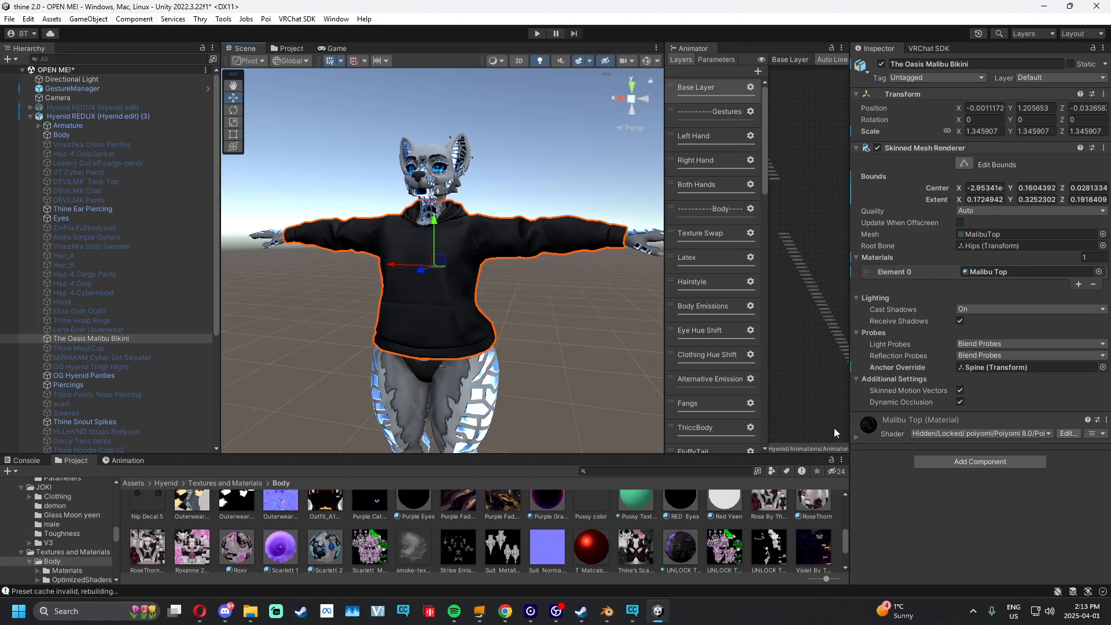
left_click(871, 433)
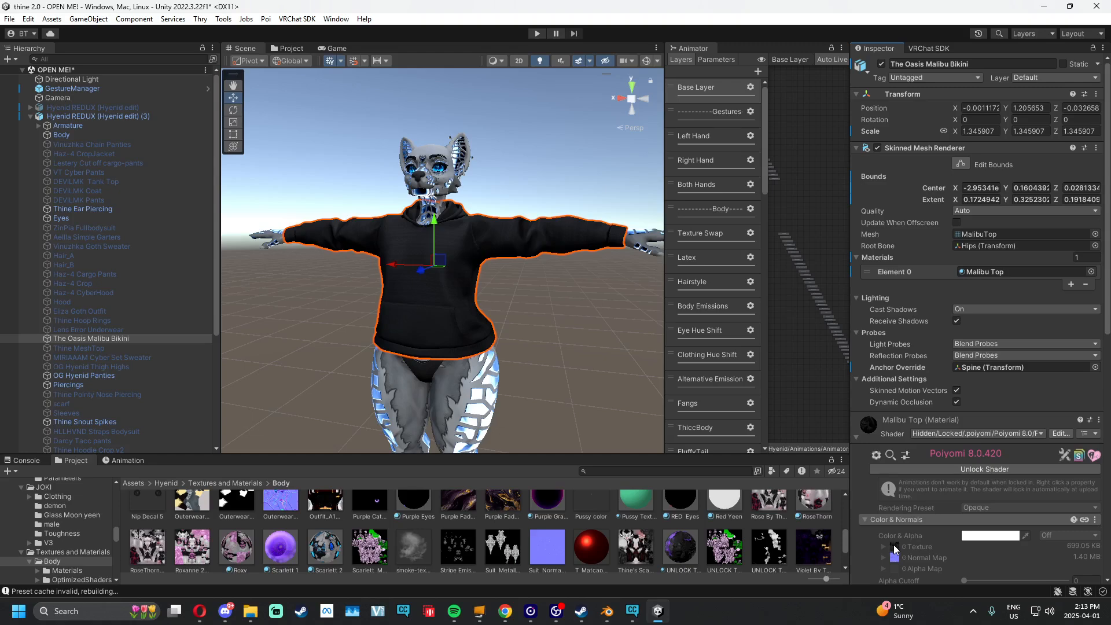
left_click(894, 546)
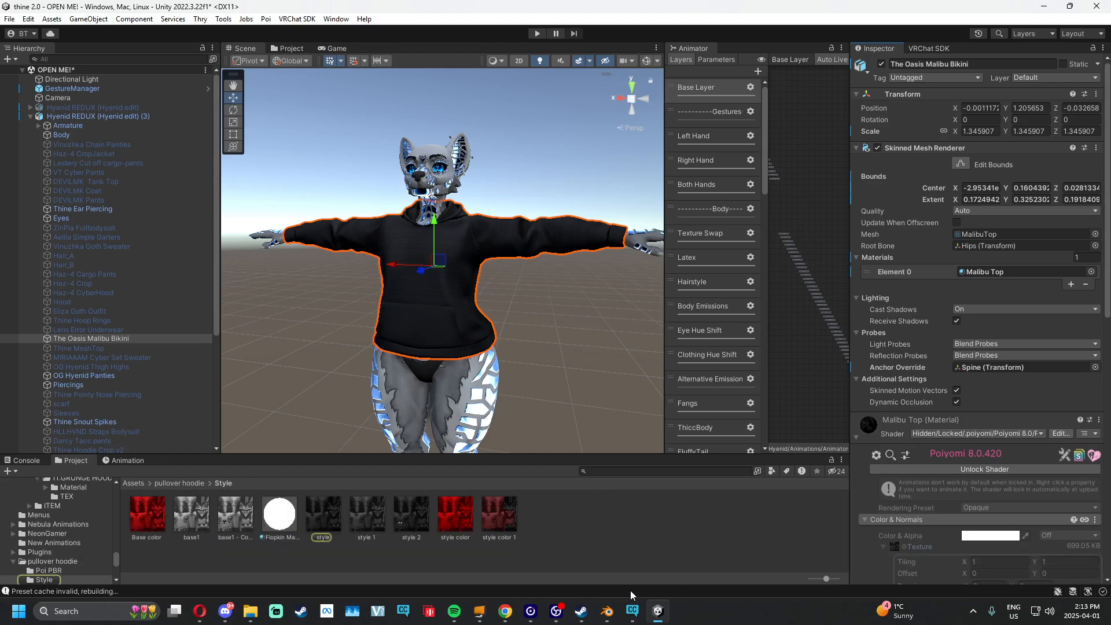
Switch back to Blender, deselect the tank top, and examine the whole avatar wearing it
left_click(607, 611)
scroll(666, 304, "down", 2)
left_click(654, 301)
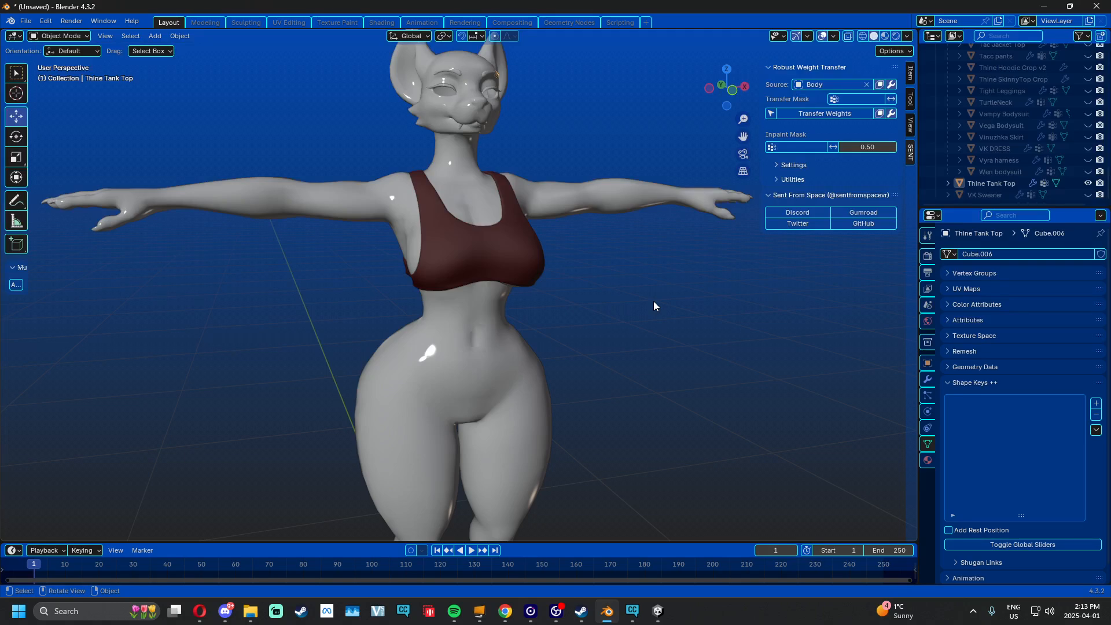
scroll(655, 302, "down", 5)
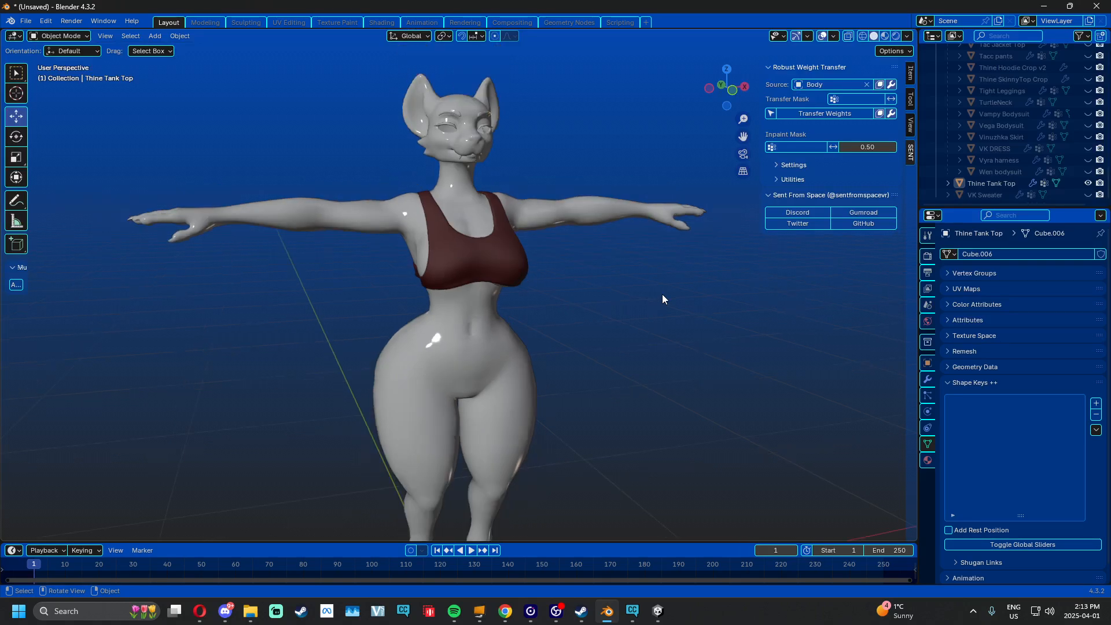
mouse_move(612, 300)
middle_mouse_down()
mouse_move(651, 303)
mouse_move(614, 302)
middle_mouse_up()
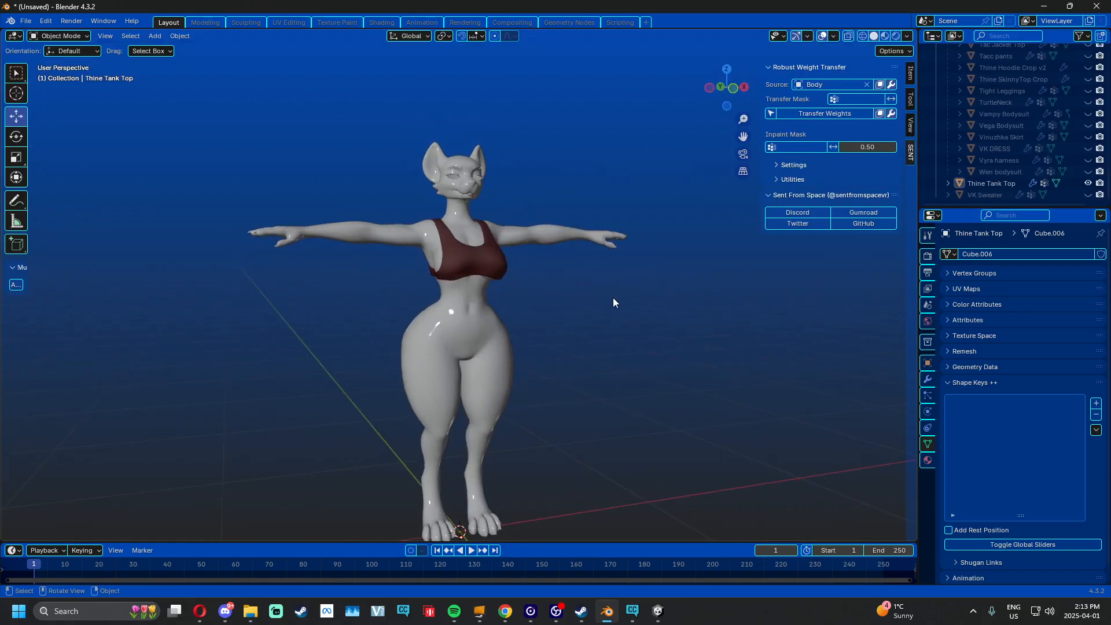